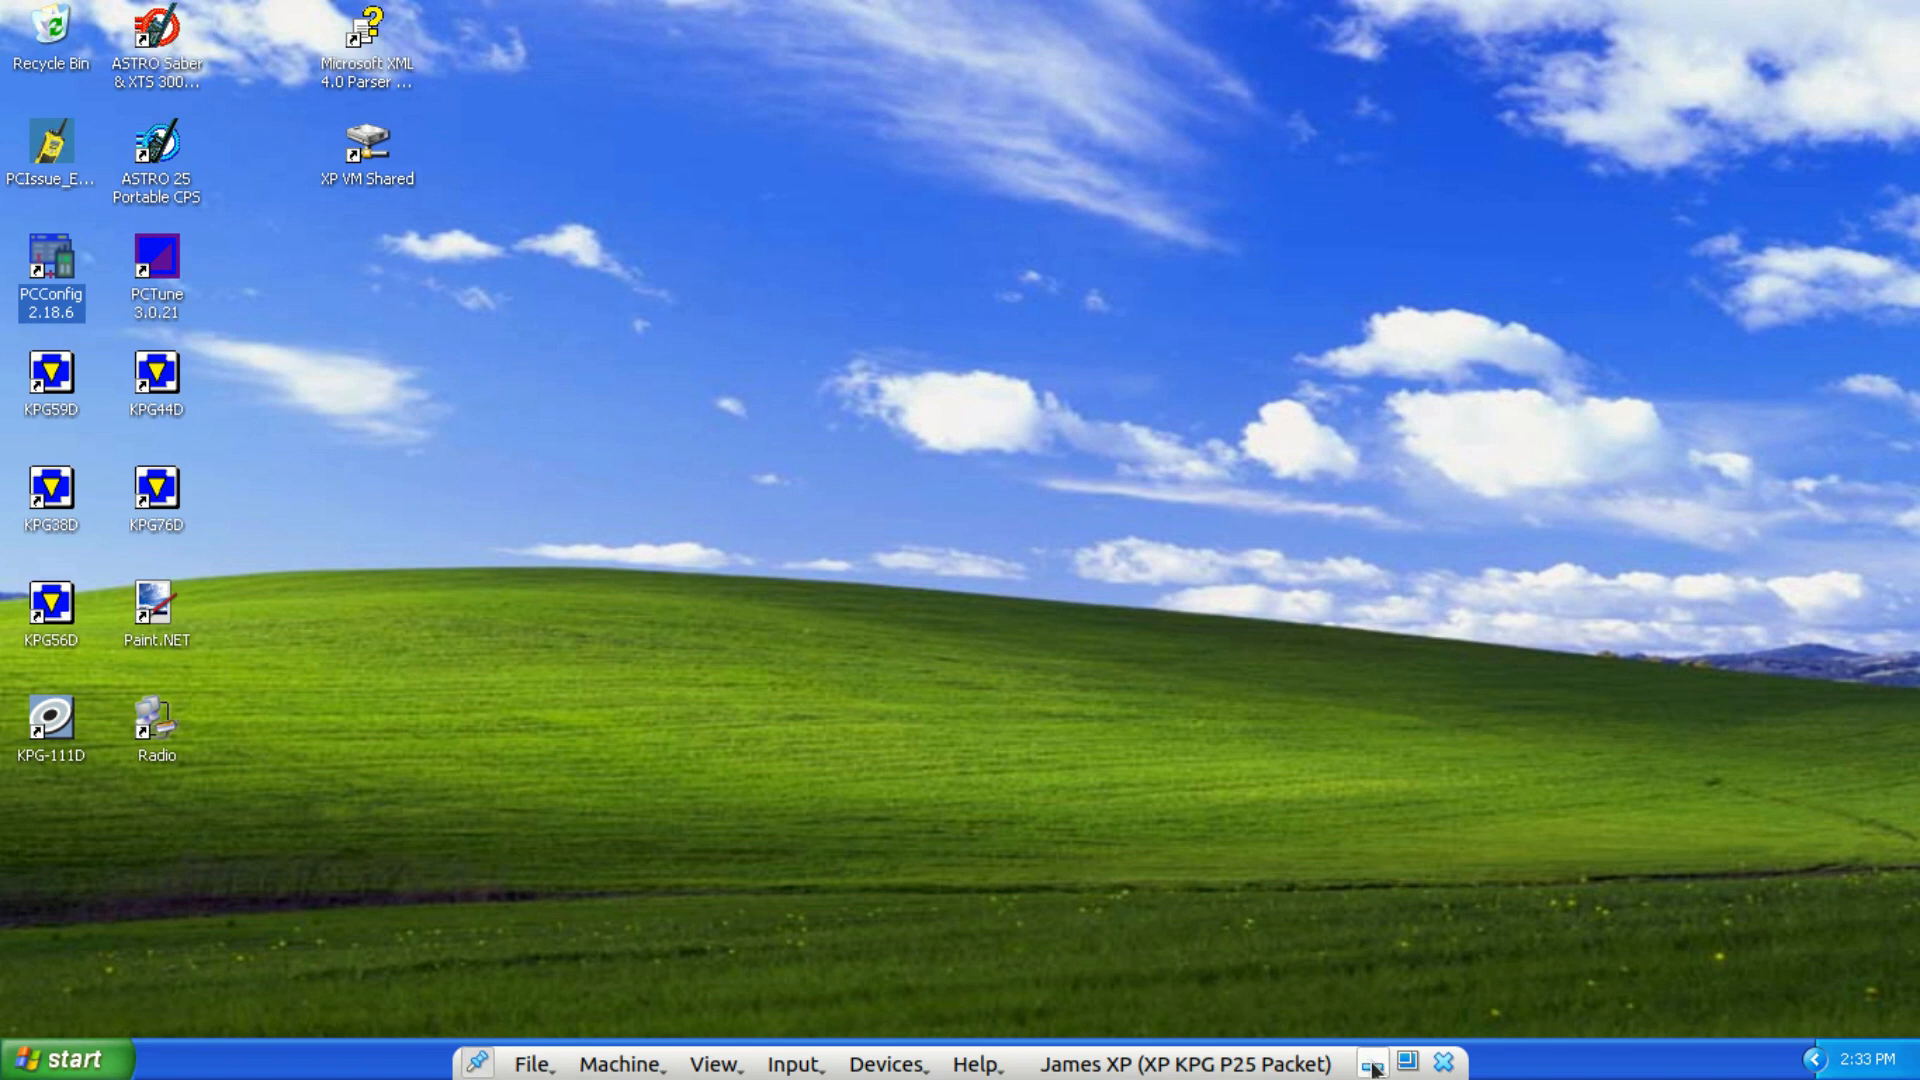
Launch PCConfigure 2.18.6 in the Windows XP virtual machine and maximize its window.
click(1120, 928)
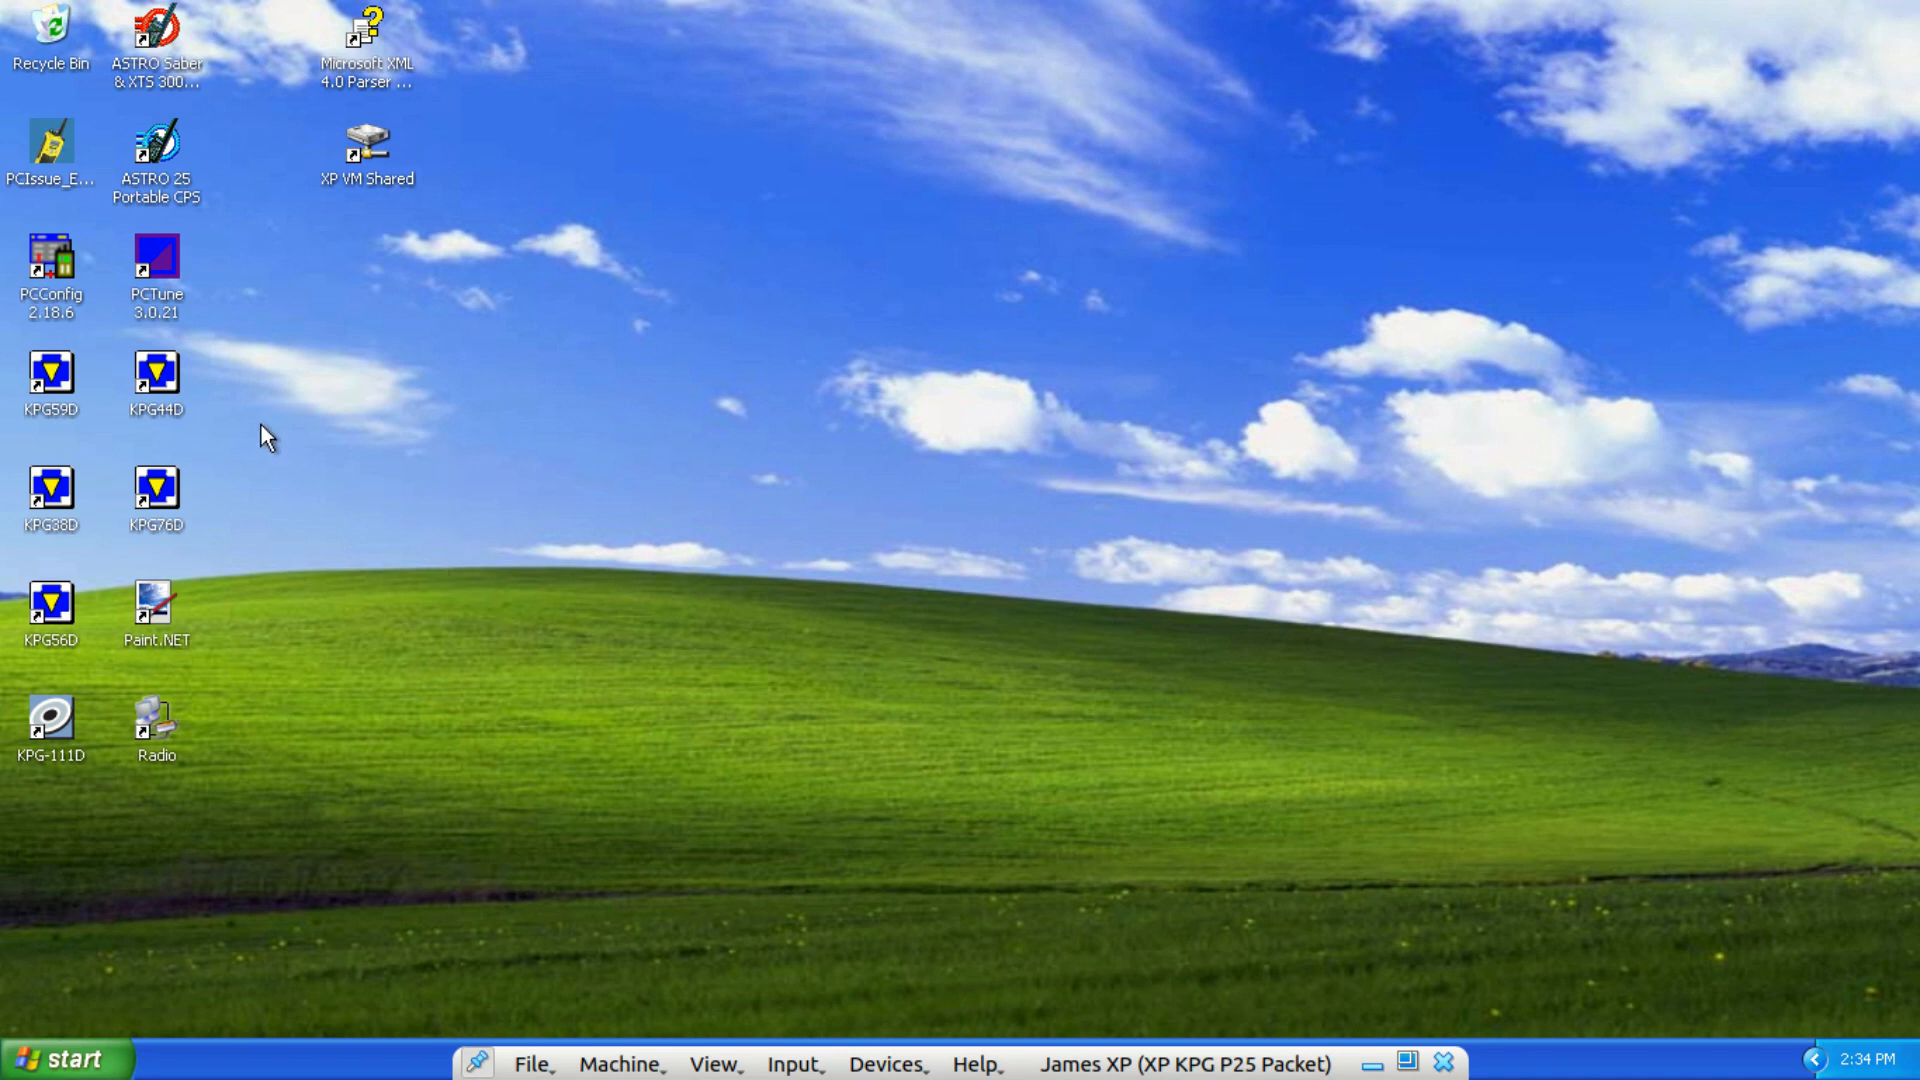
click(40, 250)
double_click(40, 250)
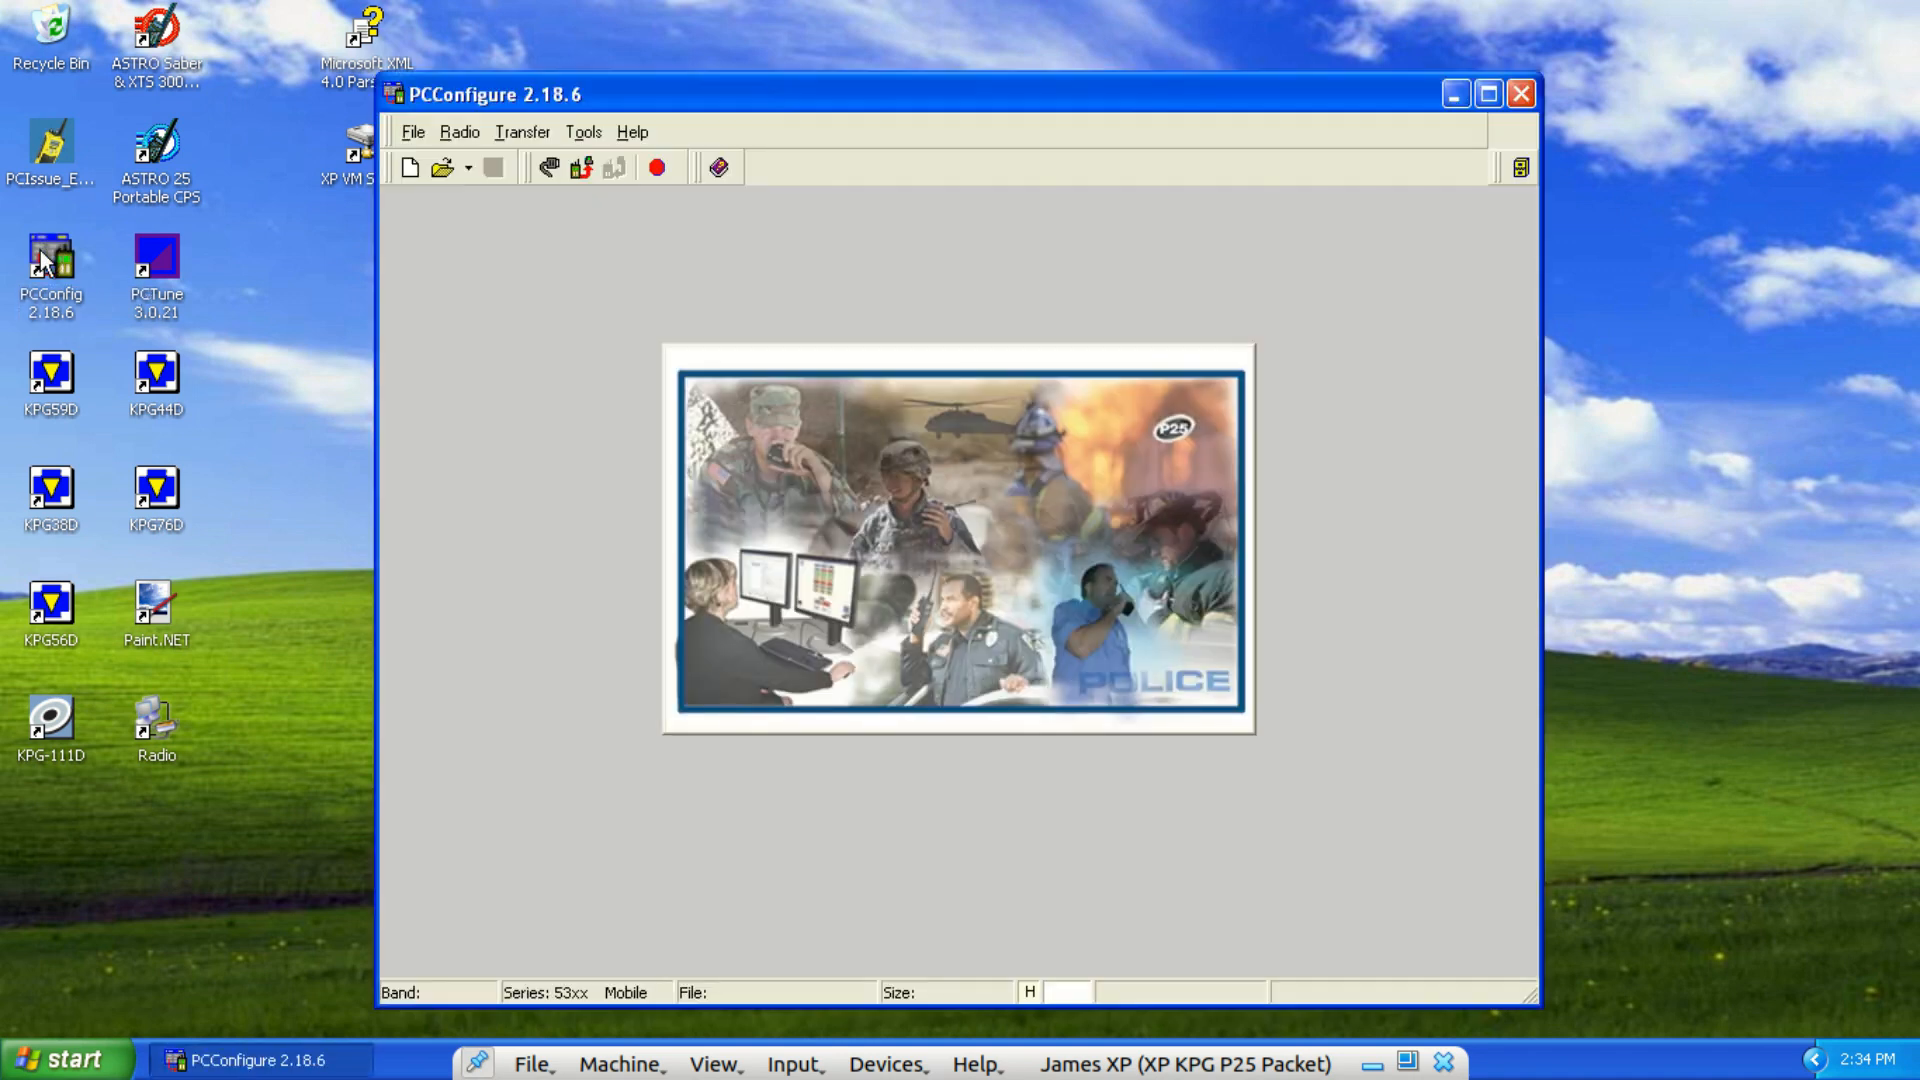
click(1488, 94)
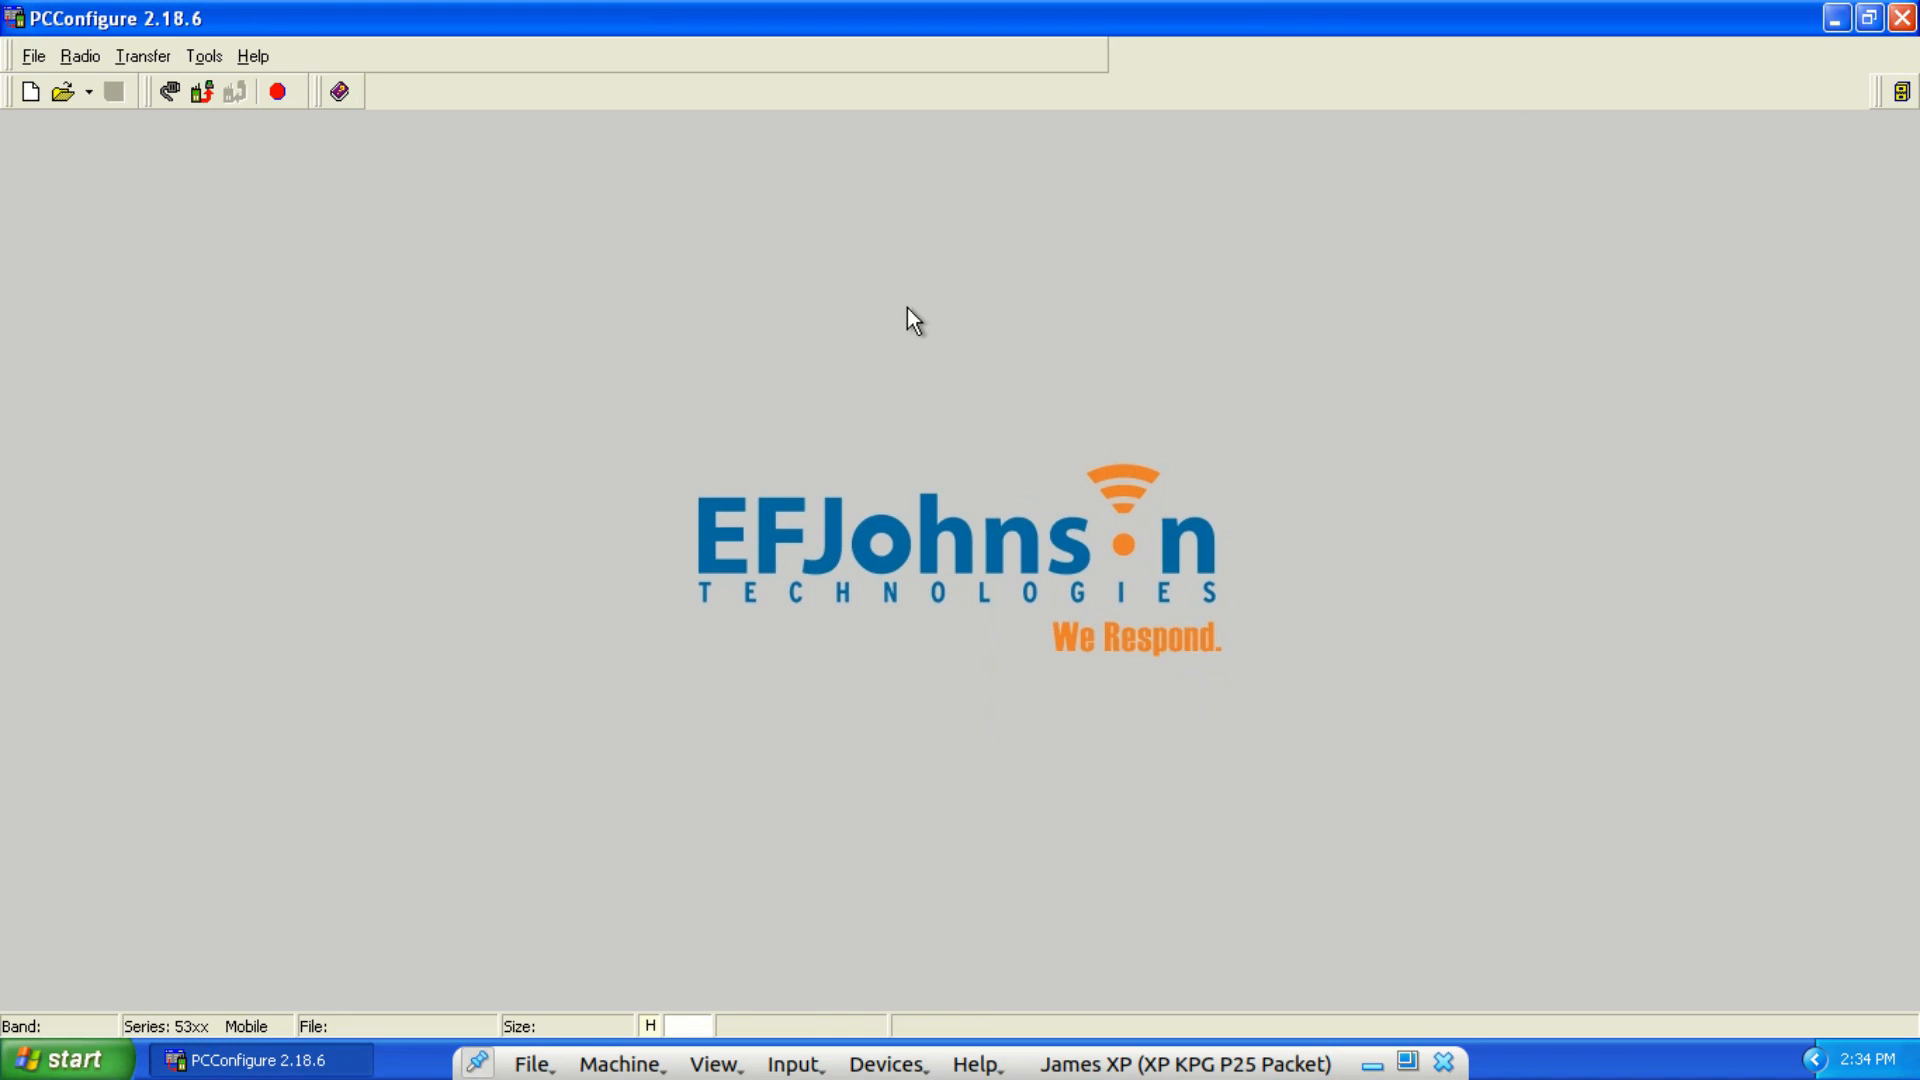
Create a new radio configuration file for the UHF 380 band.
click(34, 56)
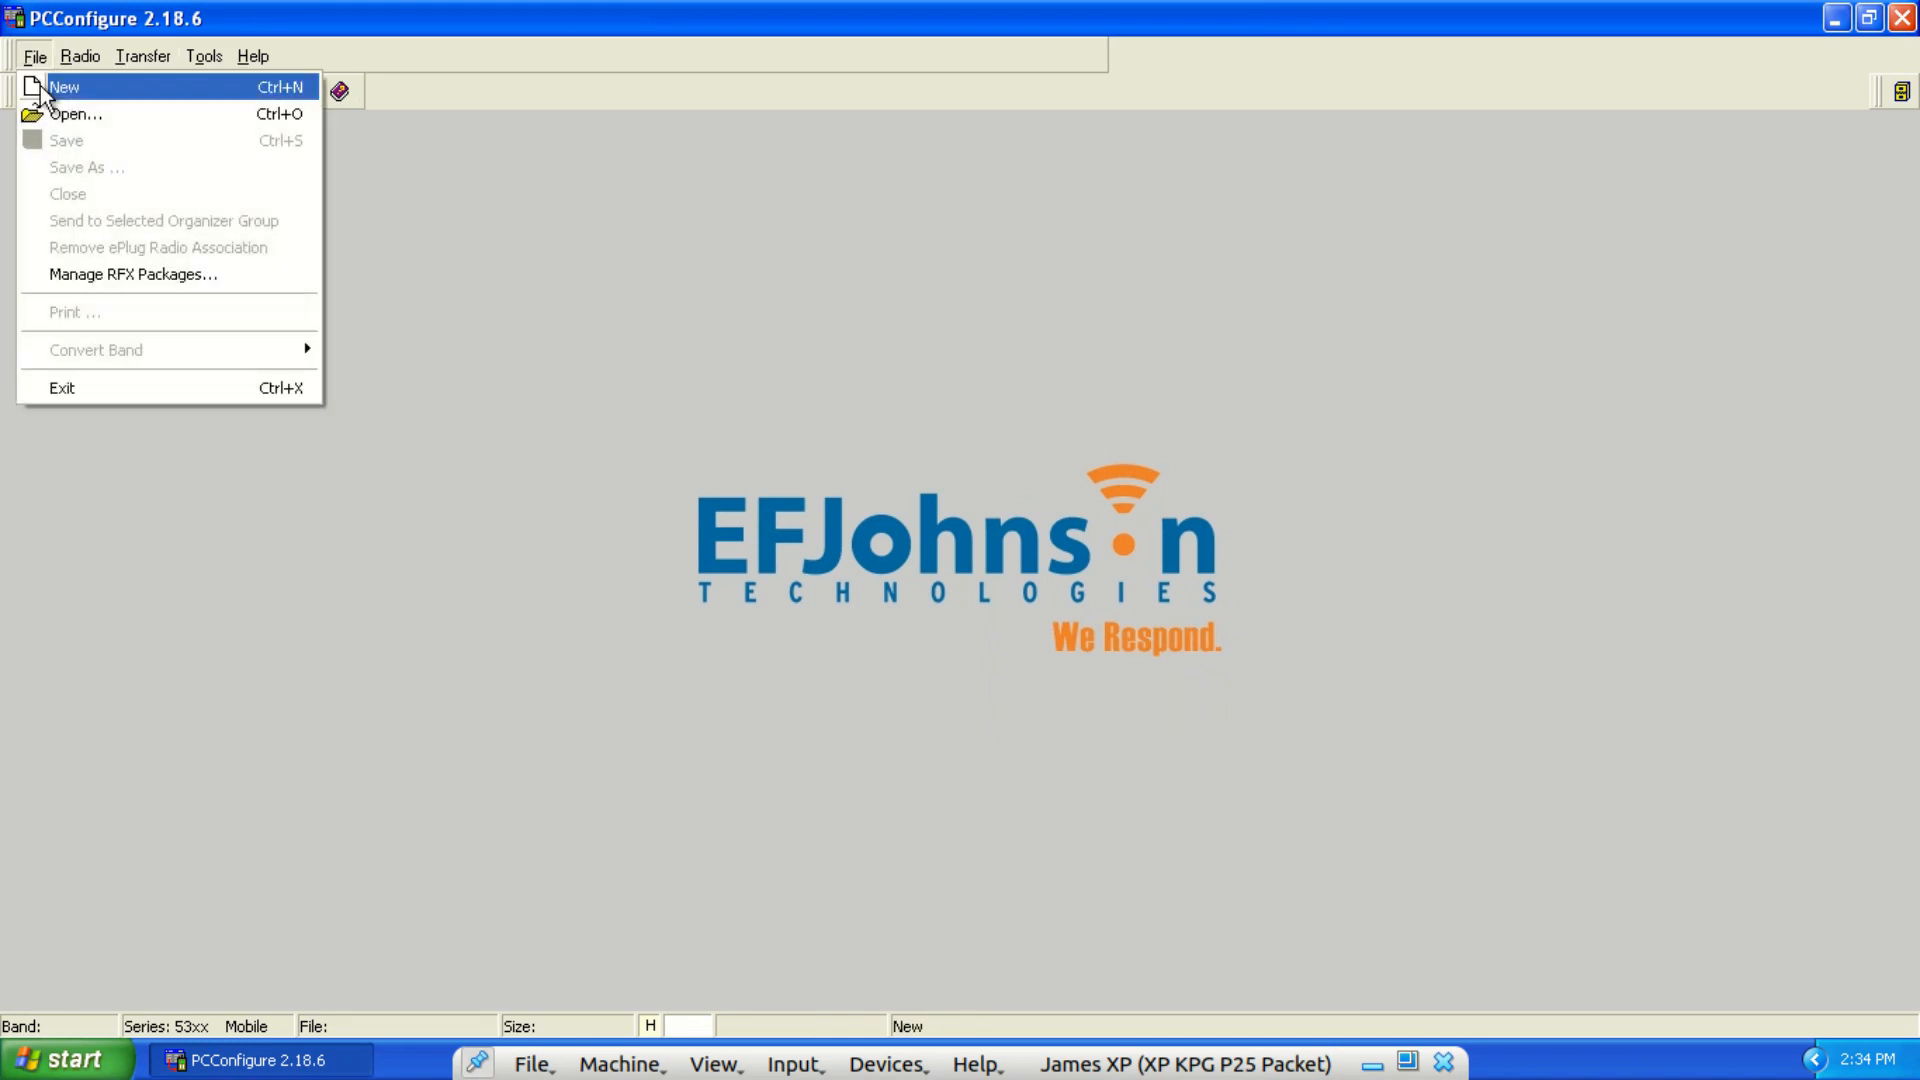
click(40, 88)
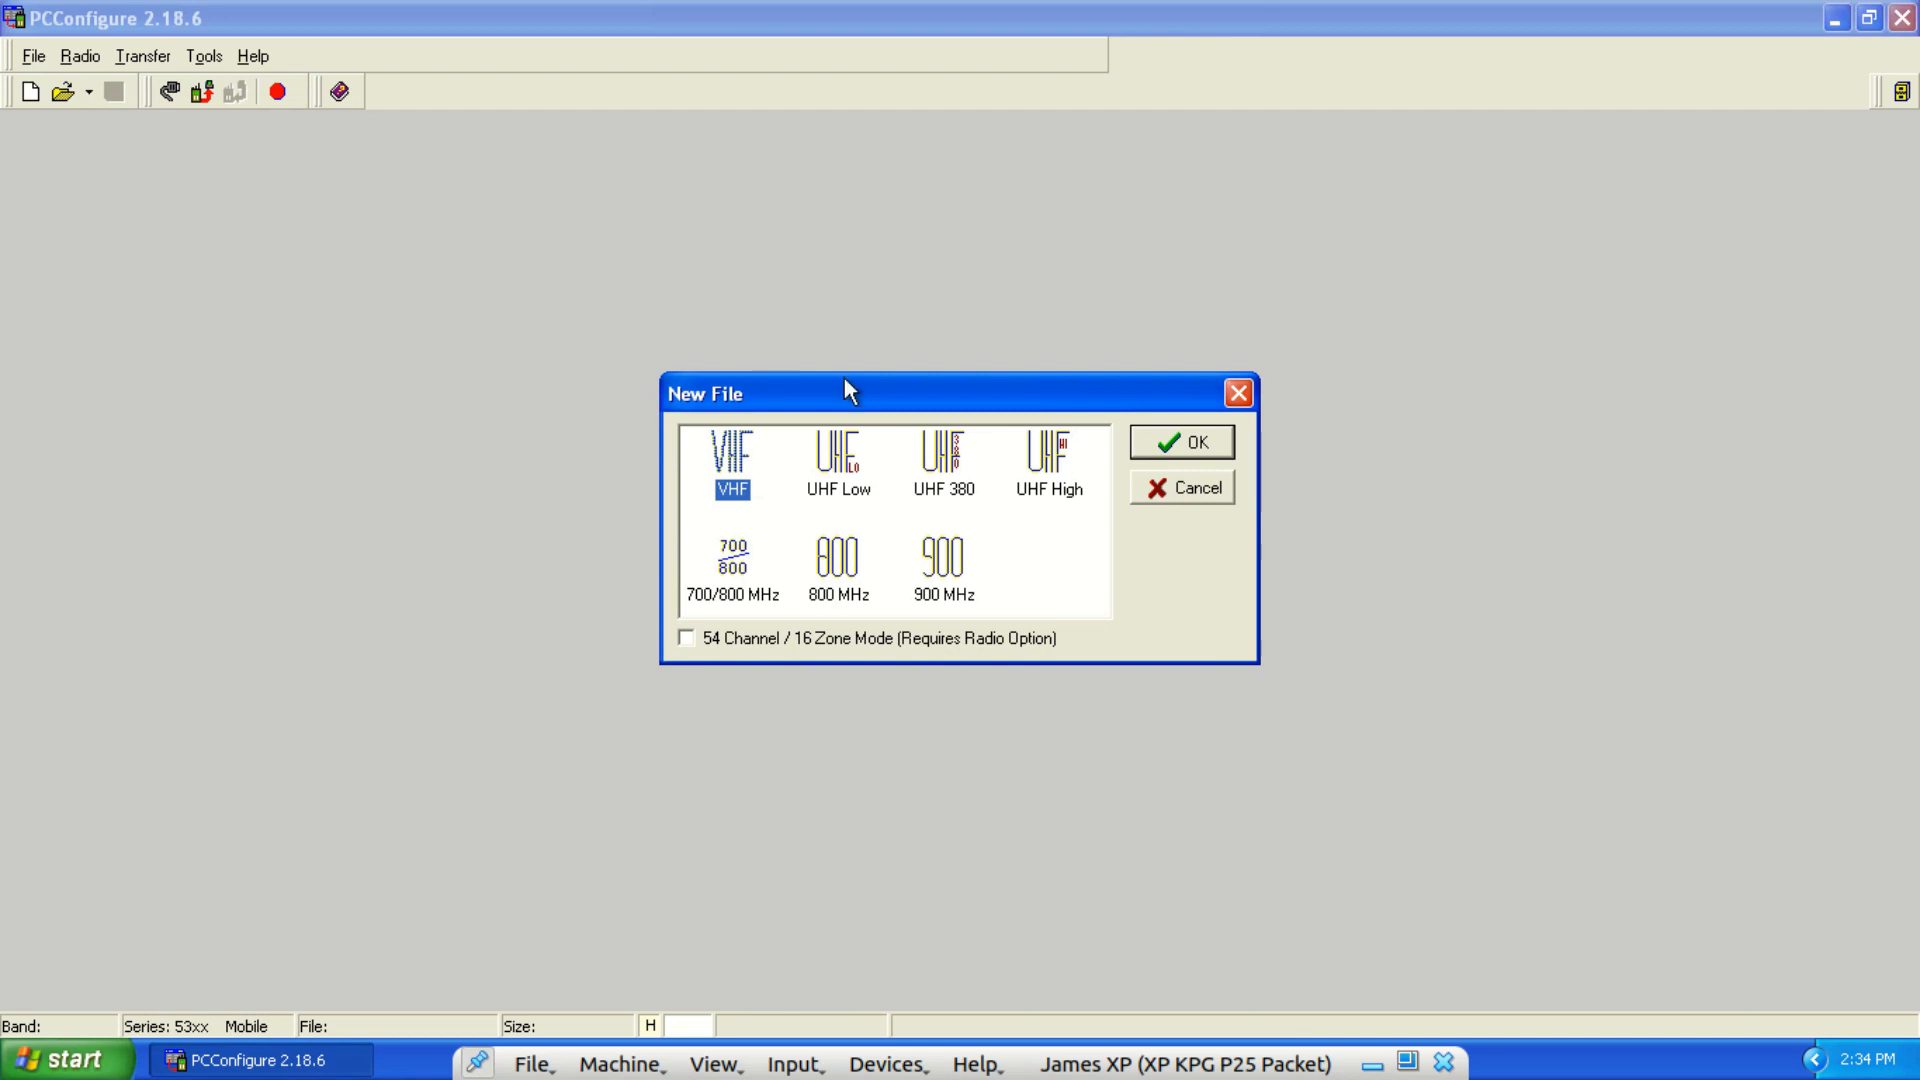
click(935, 452)
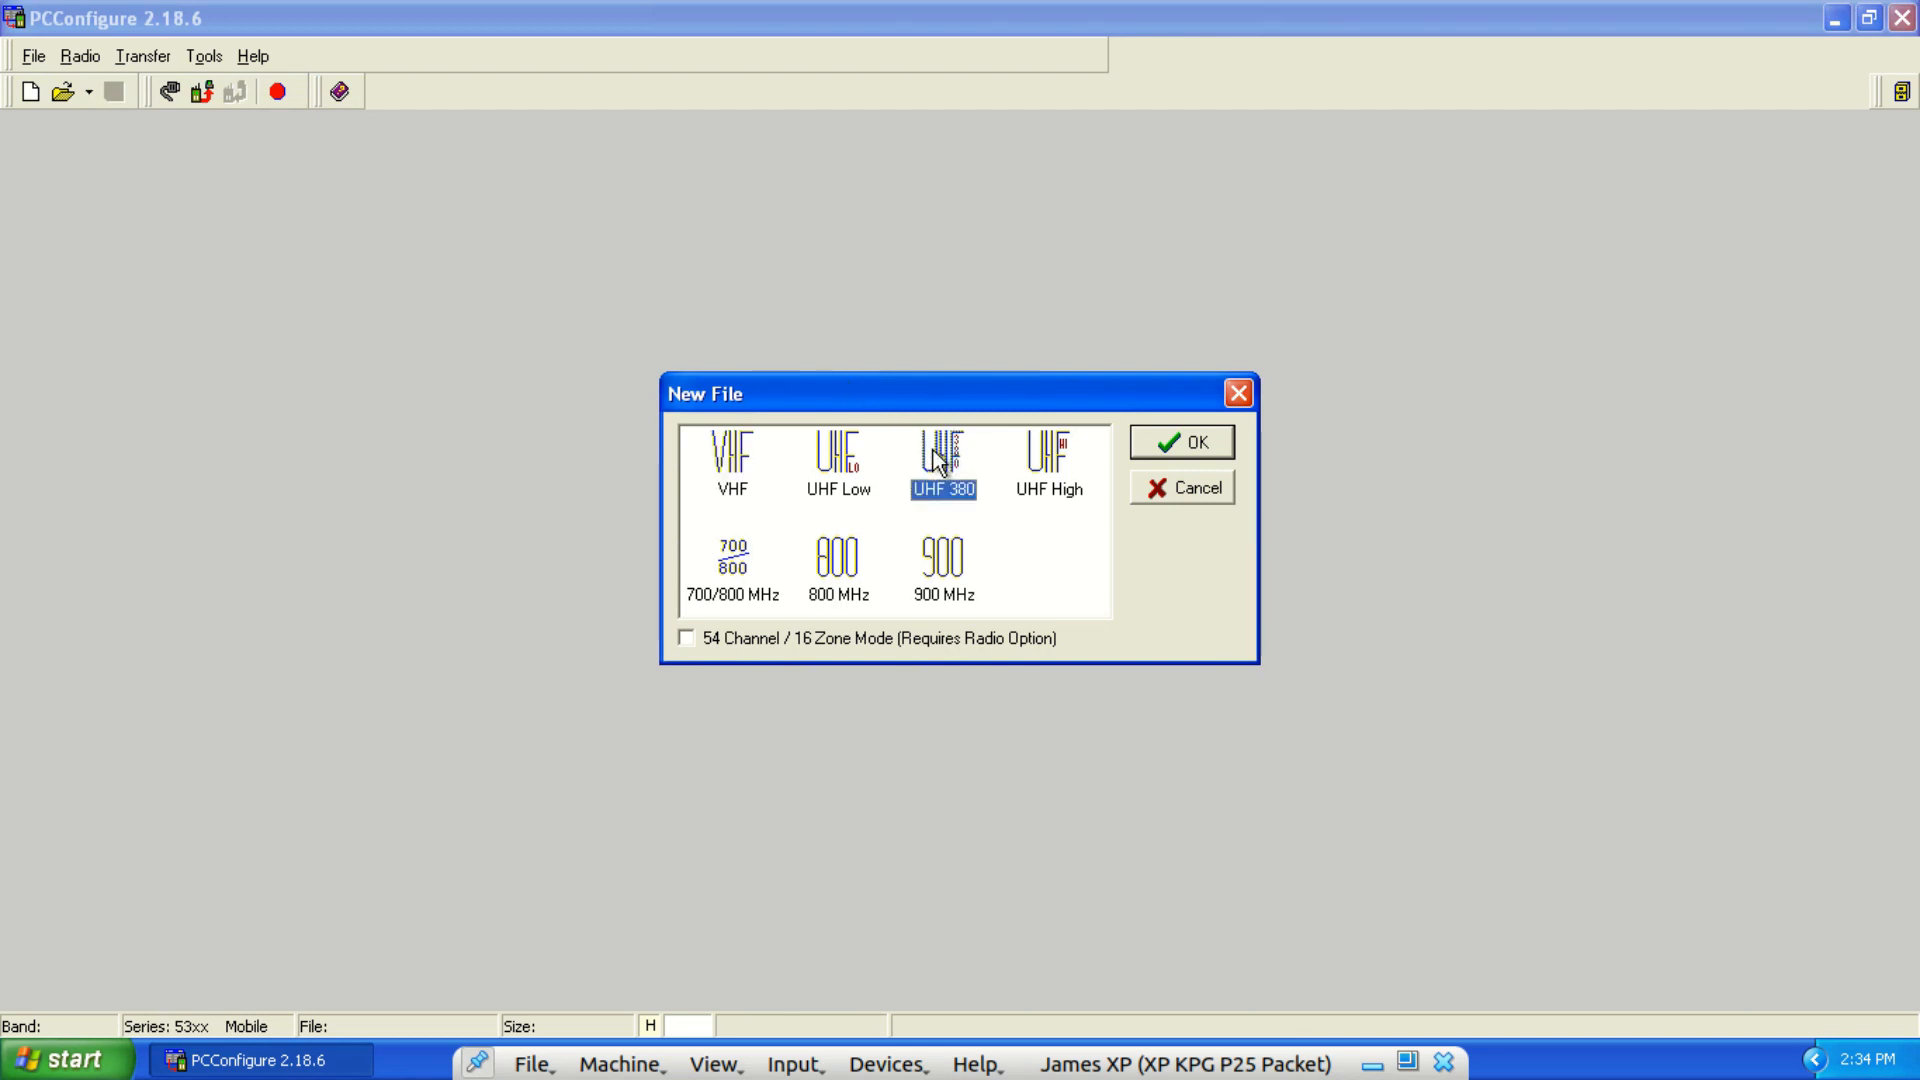
click(1150, 444)
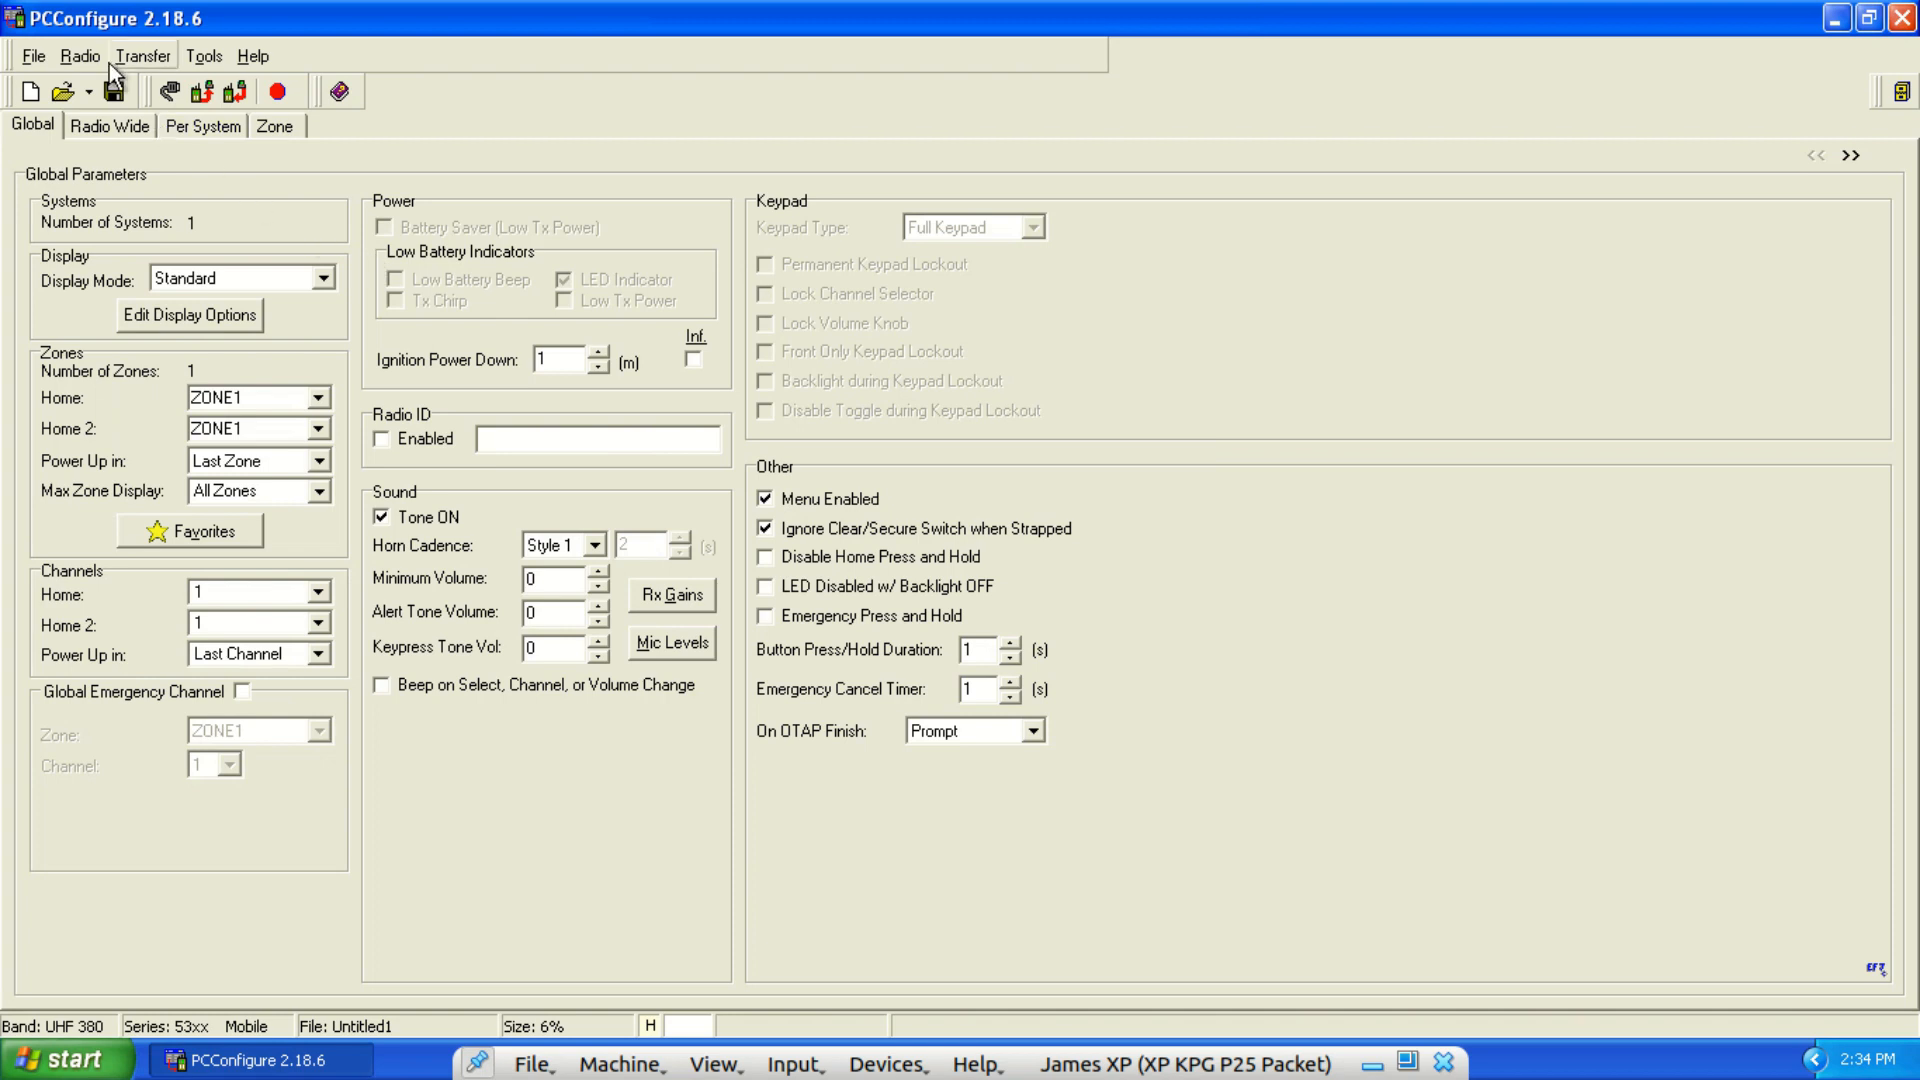
Set the radio series of the new file to 51xx Portable and check the selected series.
click(80, 58)
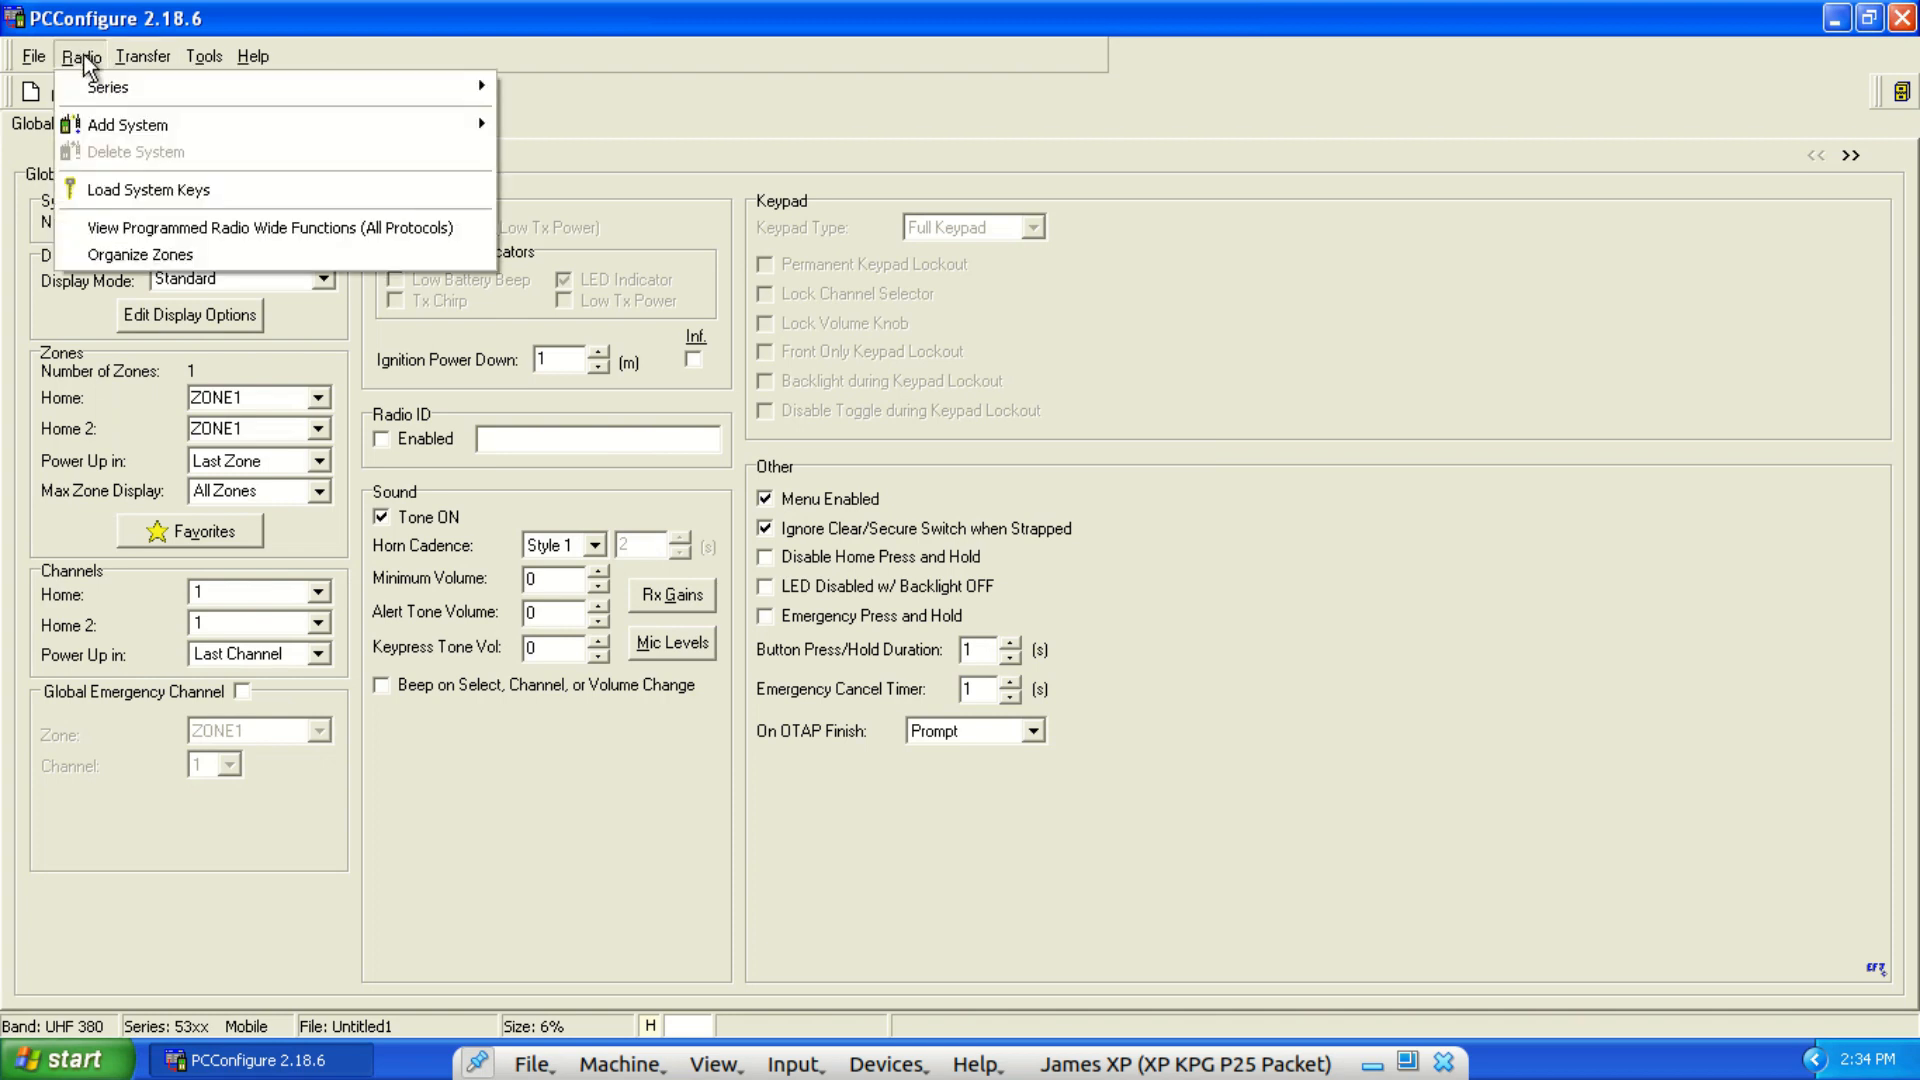
mouse_move(108, 90)
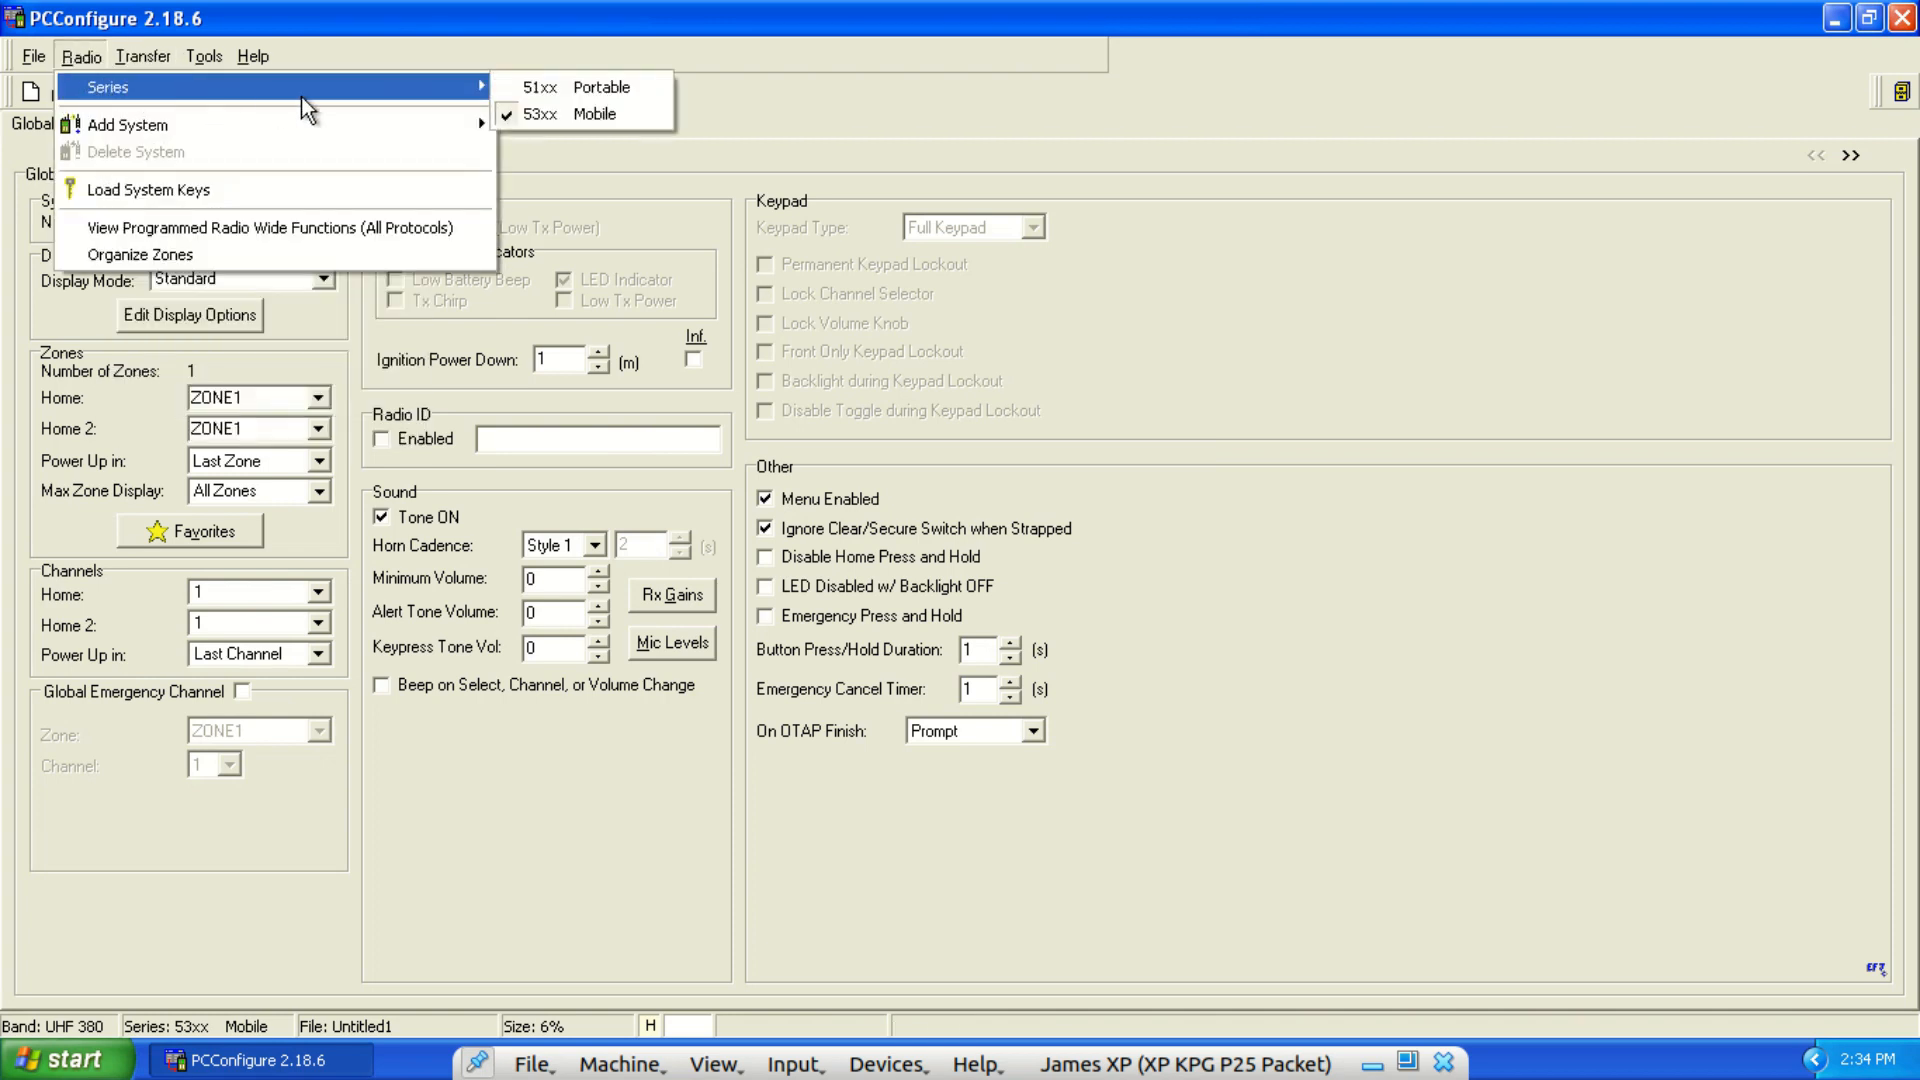
click(540, 92)
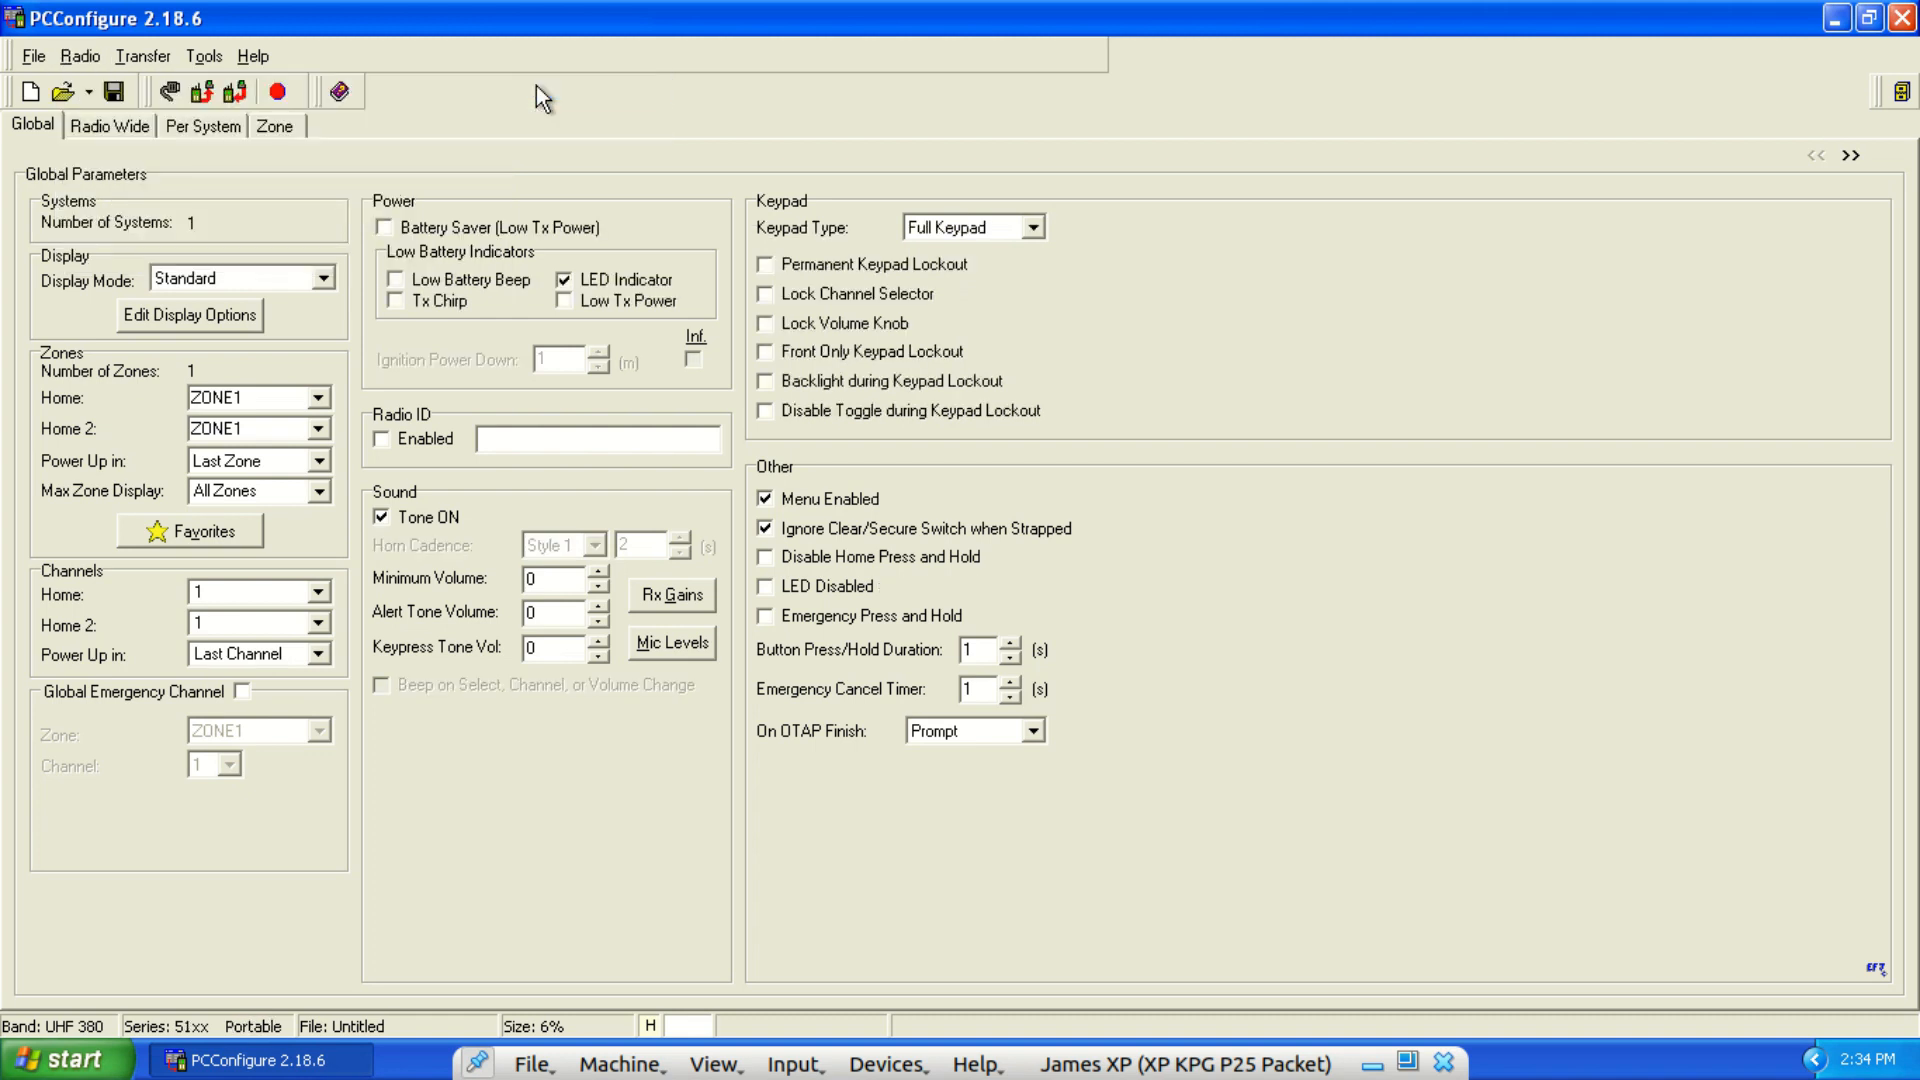
click(80, 56)
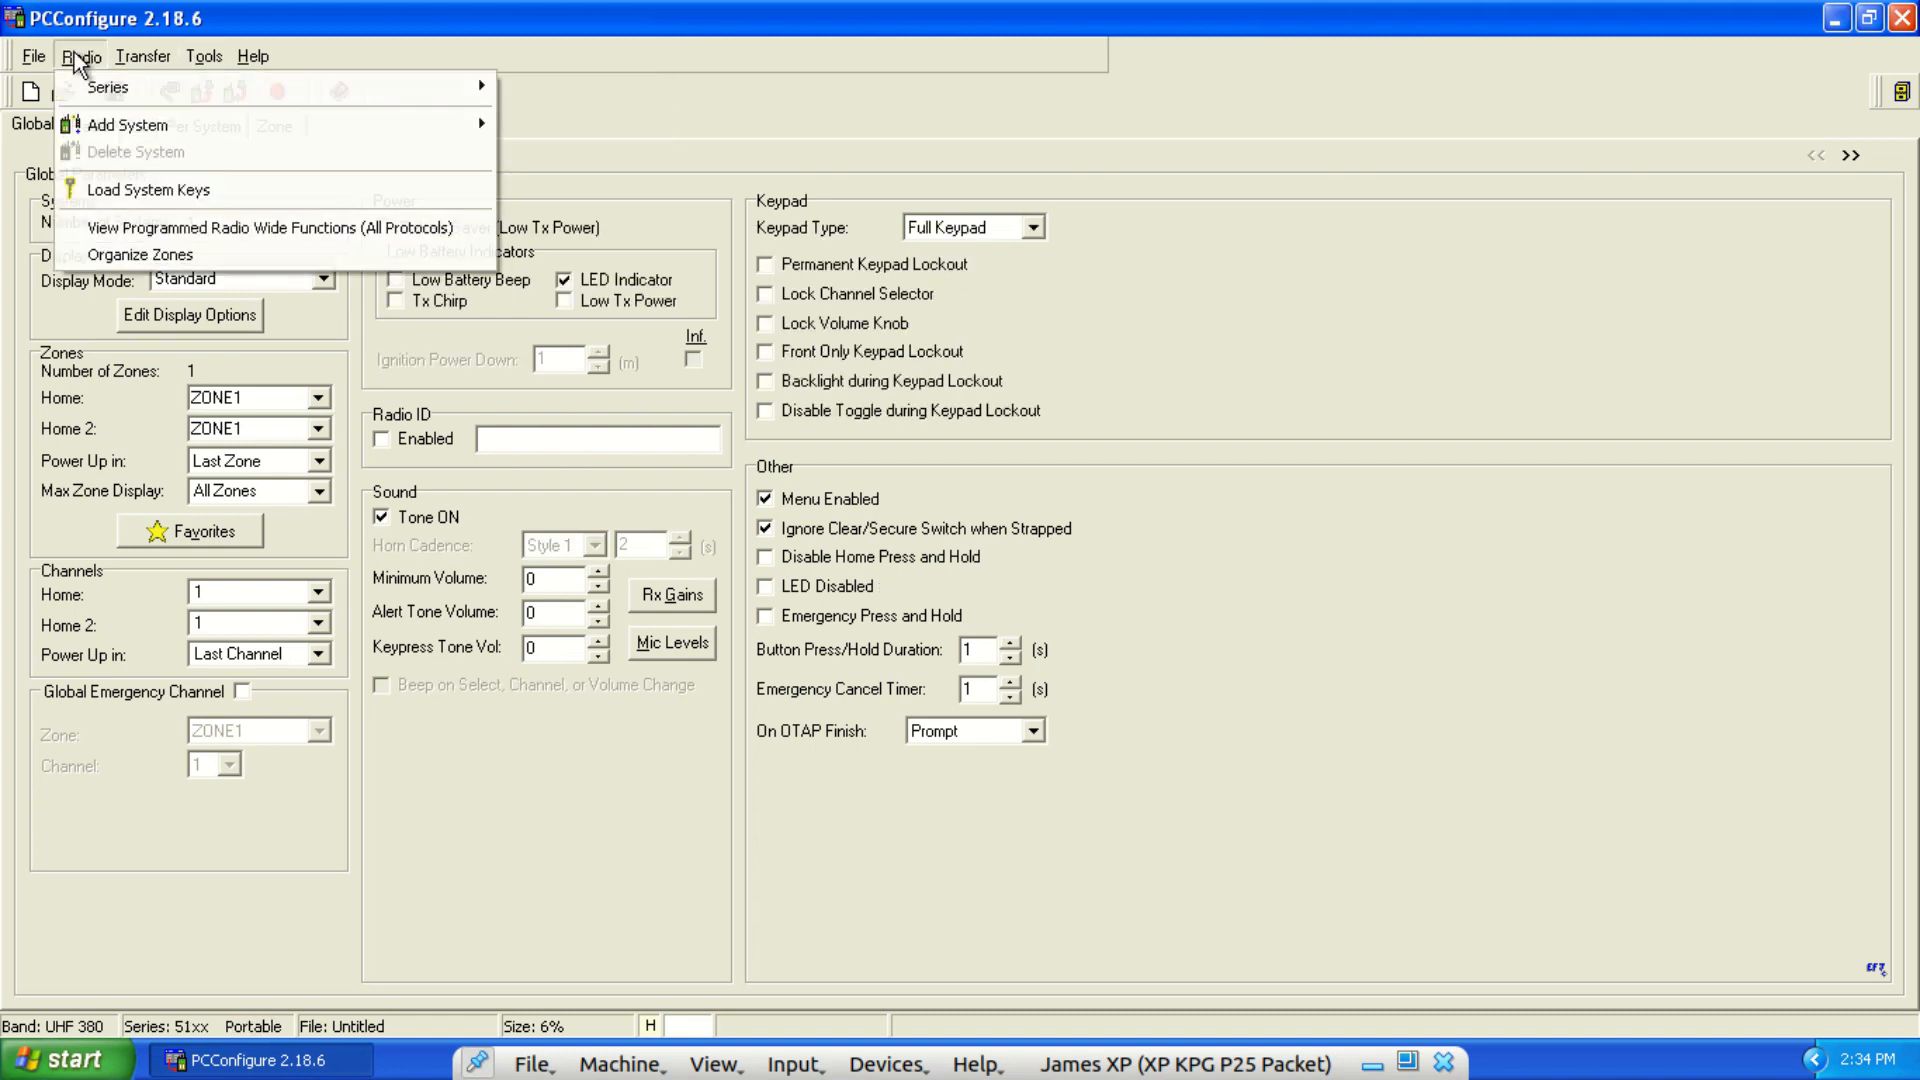
mouse_move(94, 78)
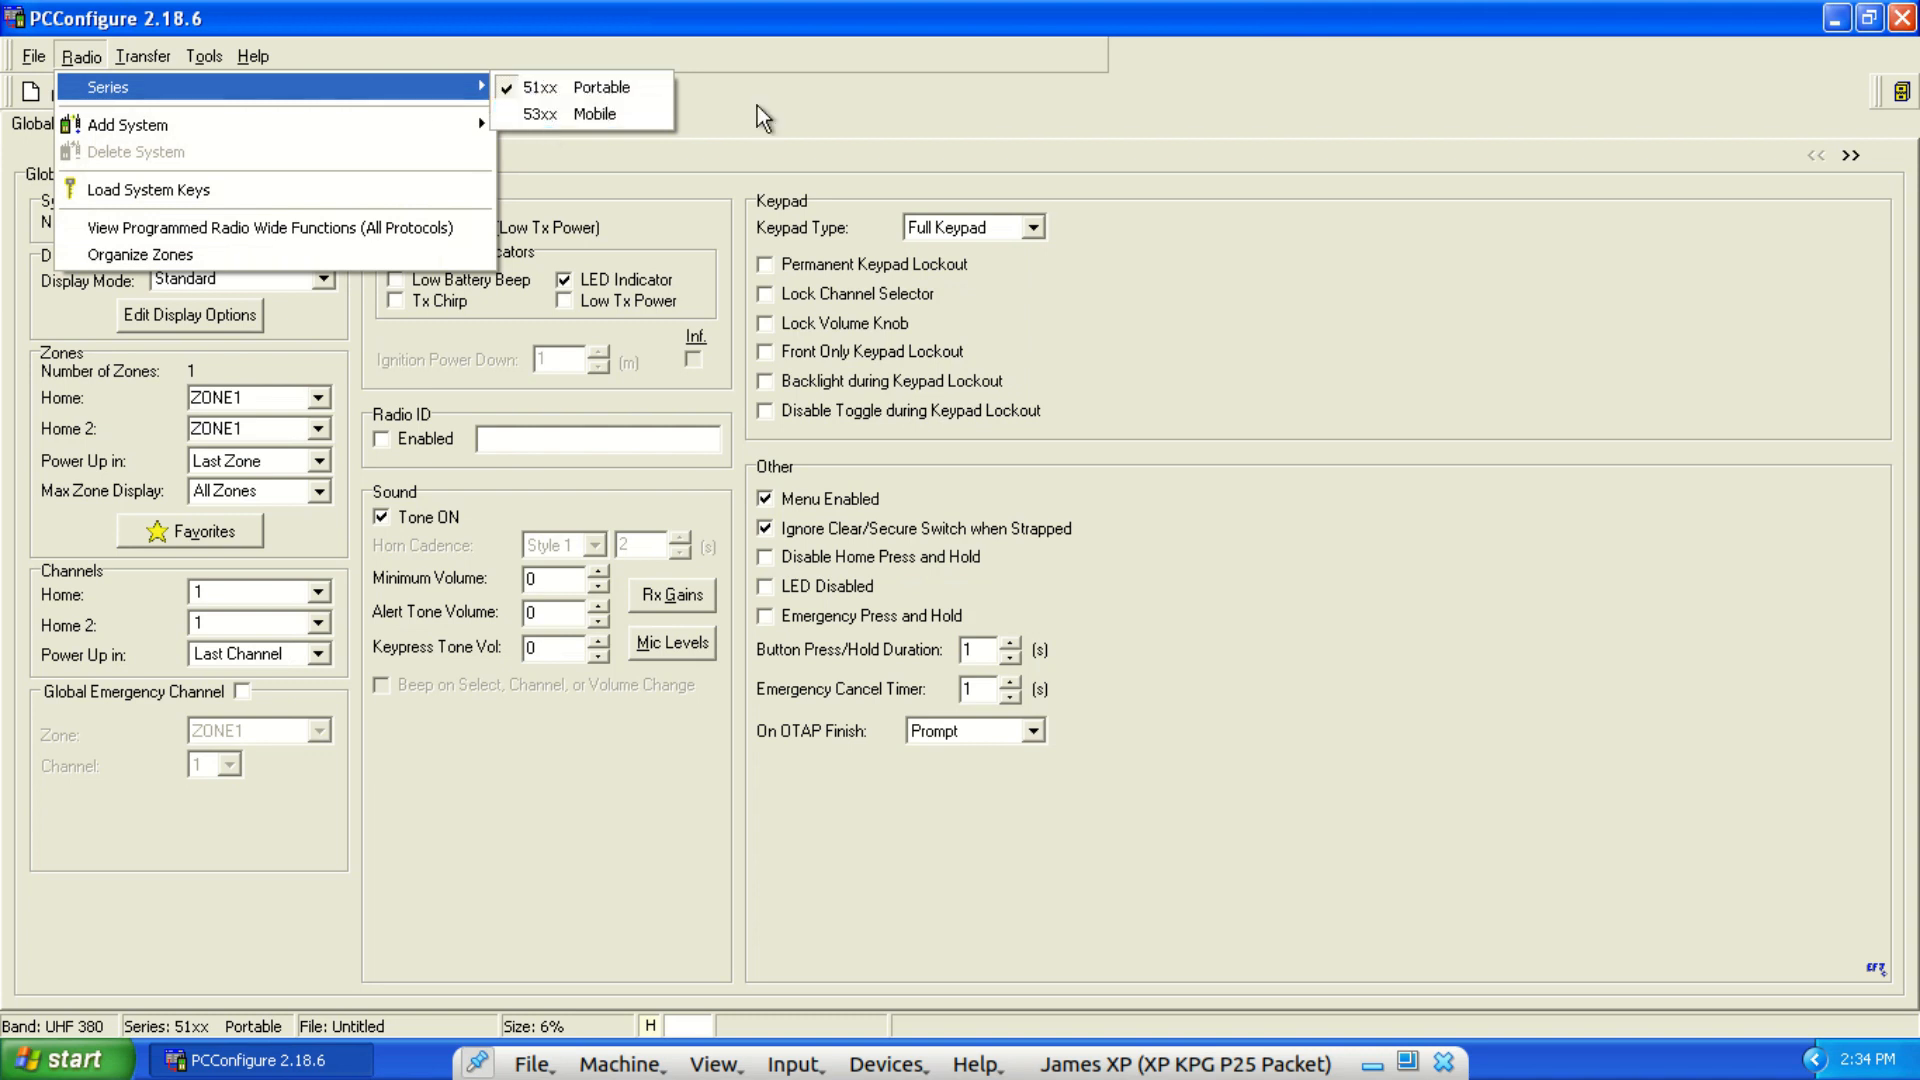
click(834, 99)
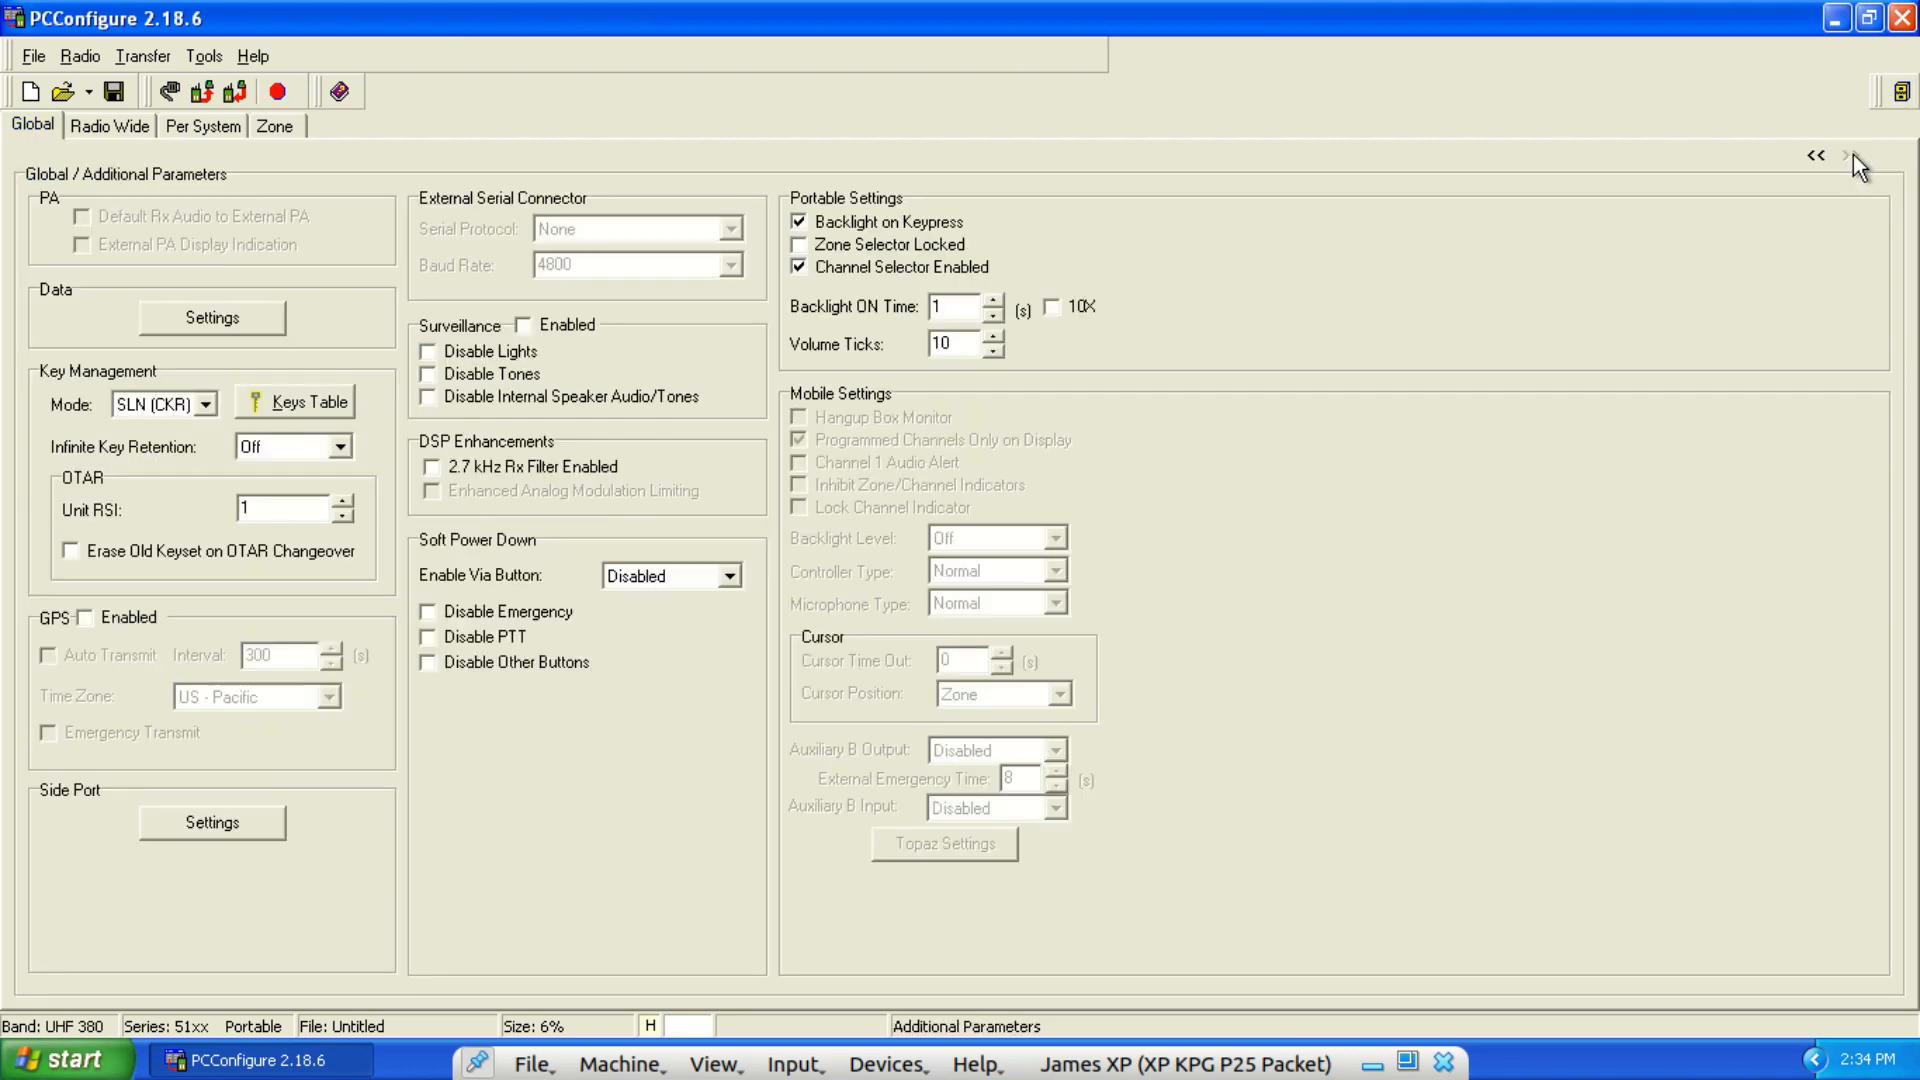
Review the additional global parameters, radio-wide options, per-system settings with conventional signaling and system lists, and the zone page.
click(1851, 155)
click(88, 128)
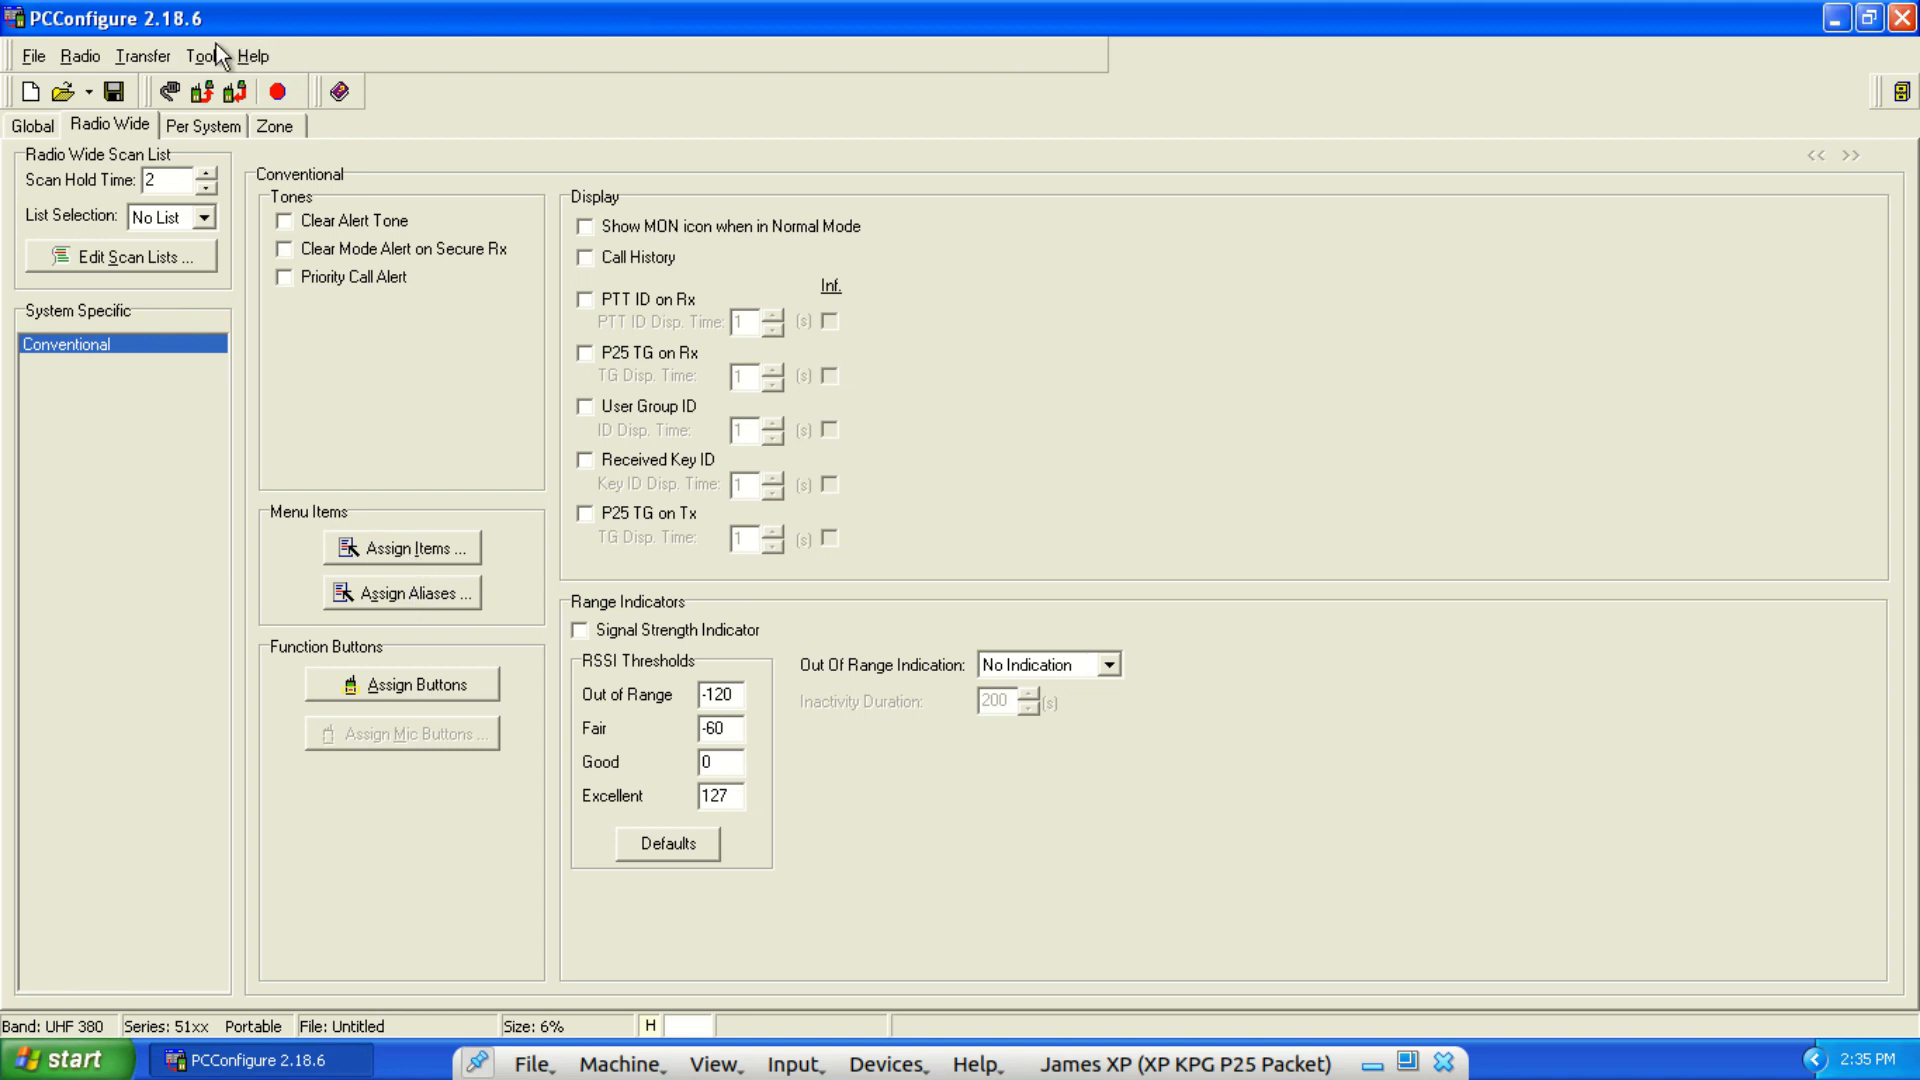
click(190, 132)
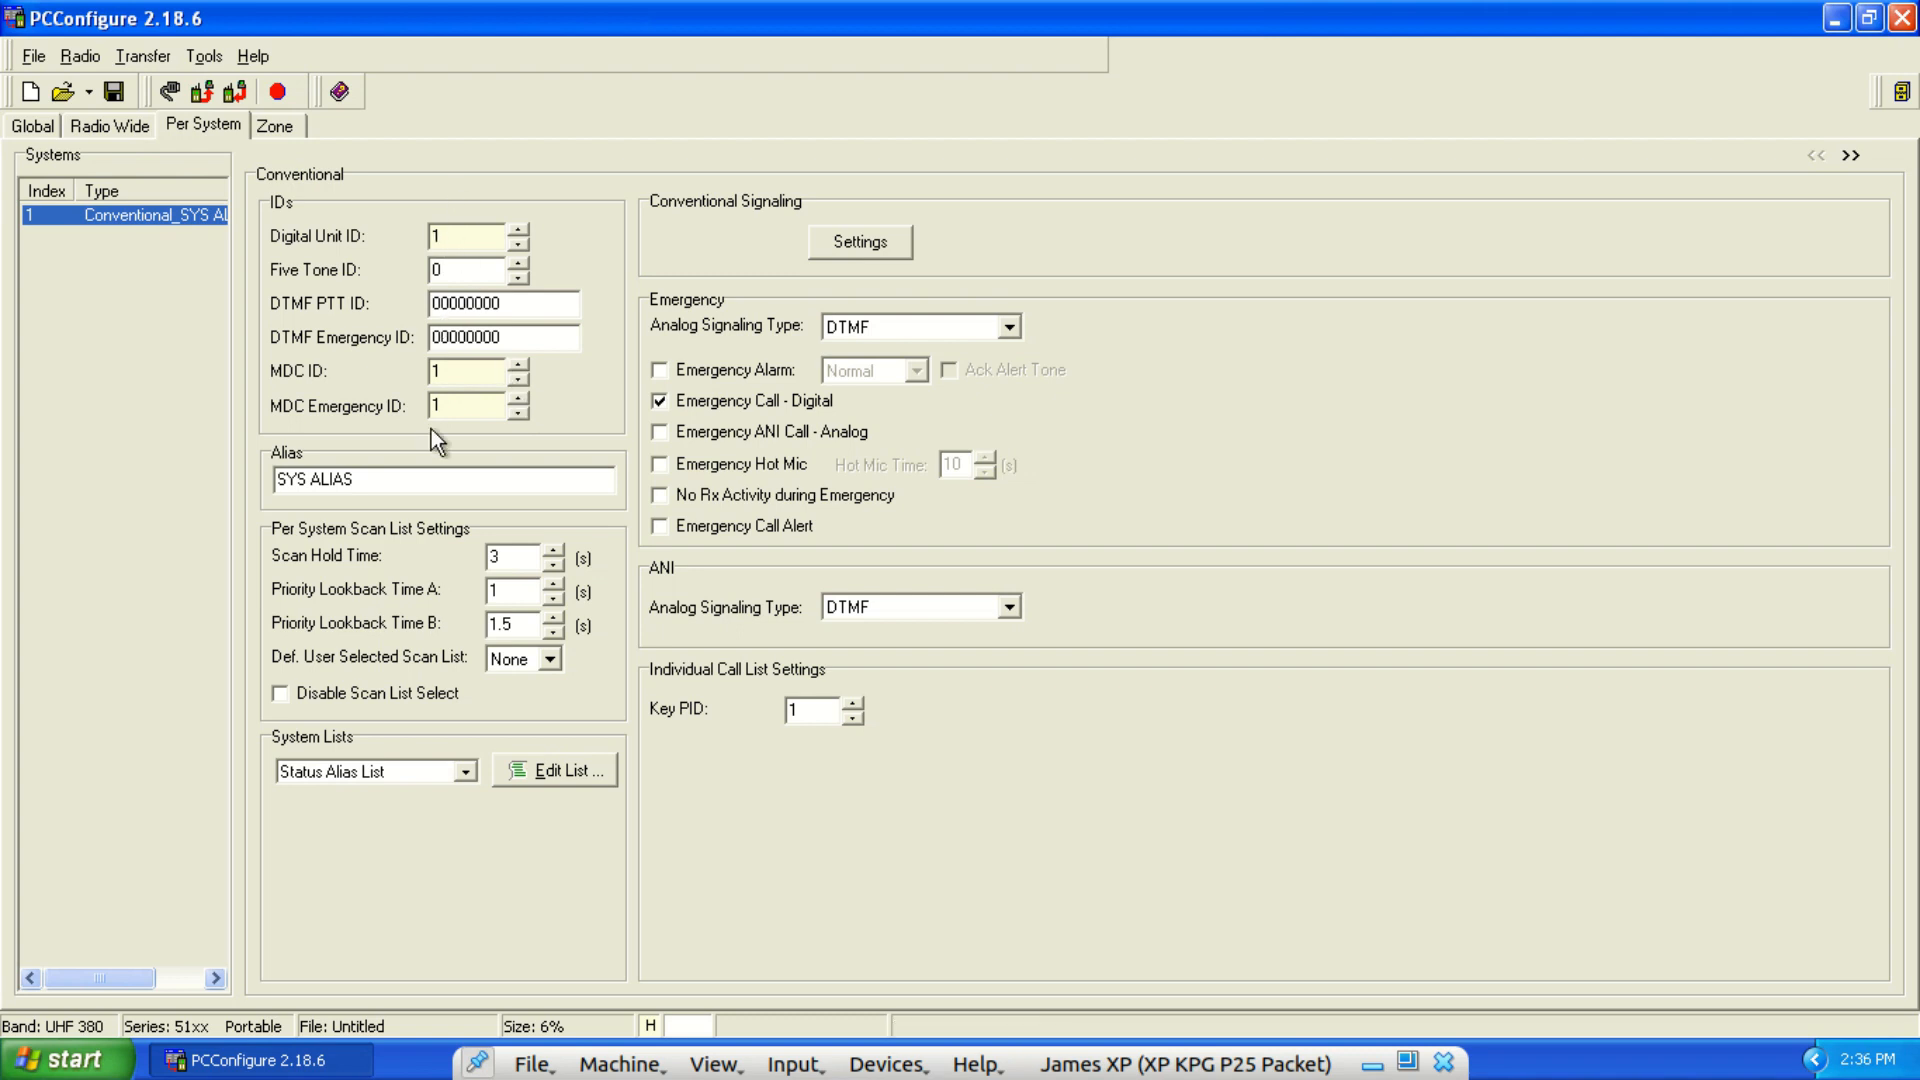
click(860, 242)
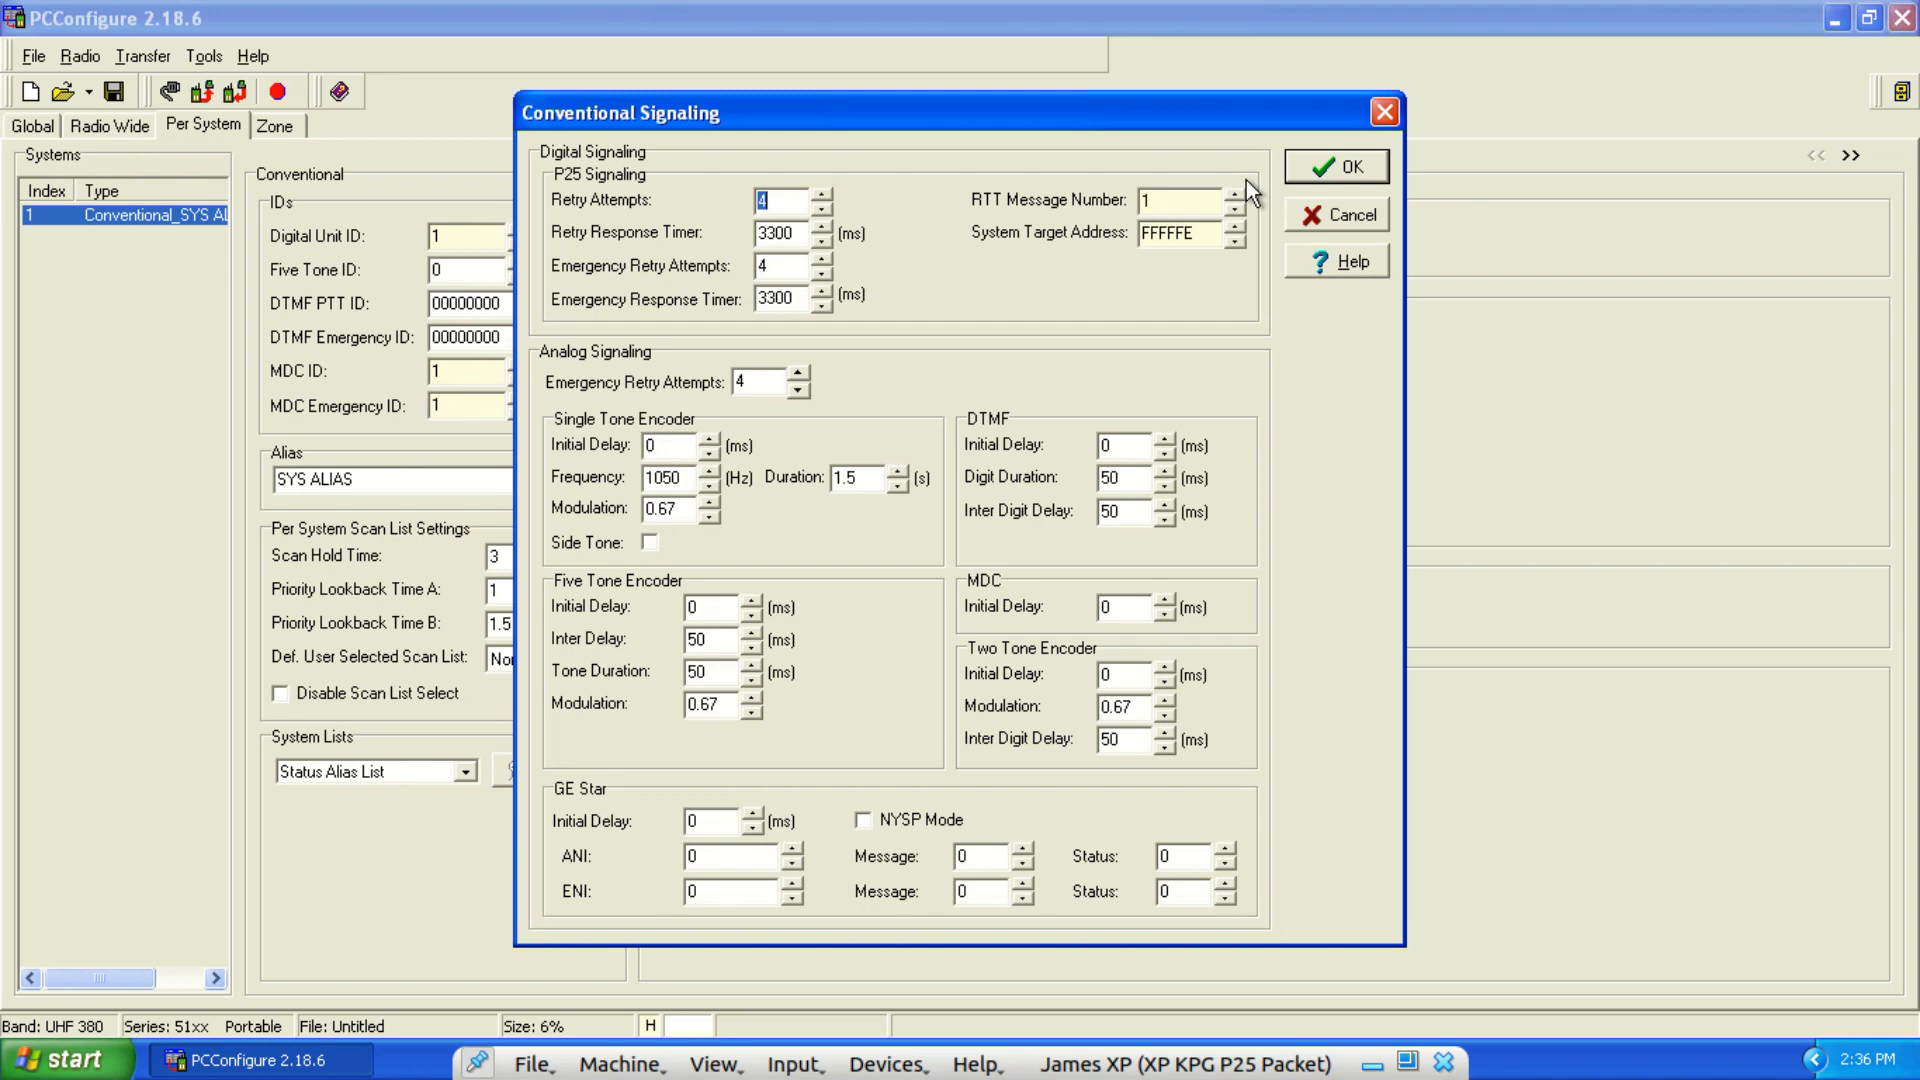
click(1350, 170)
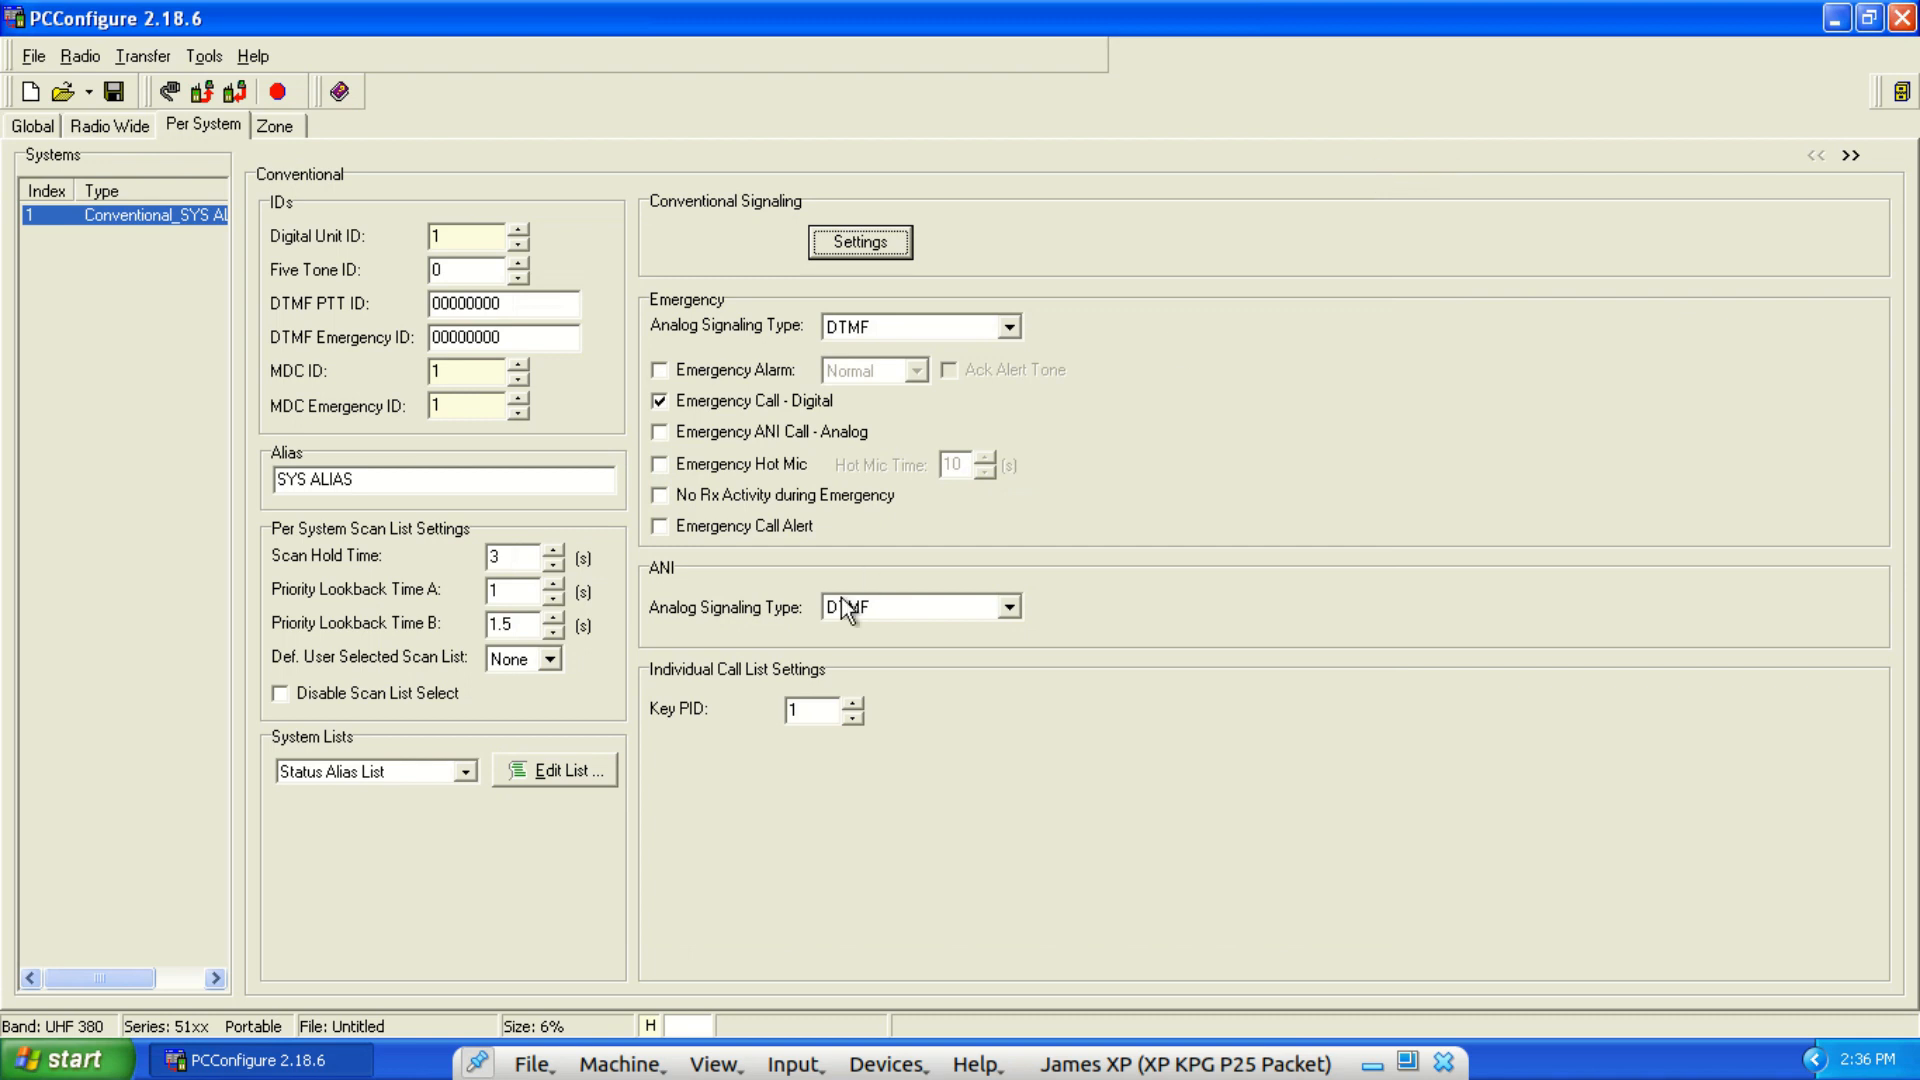
click(465, 771)
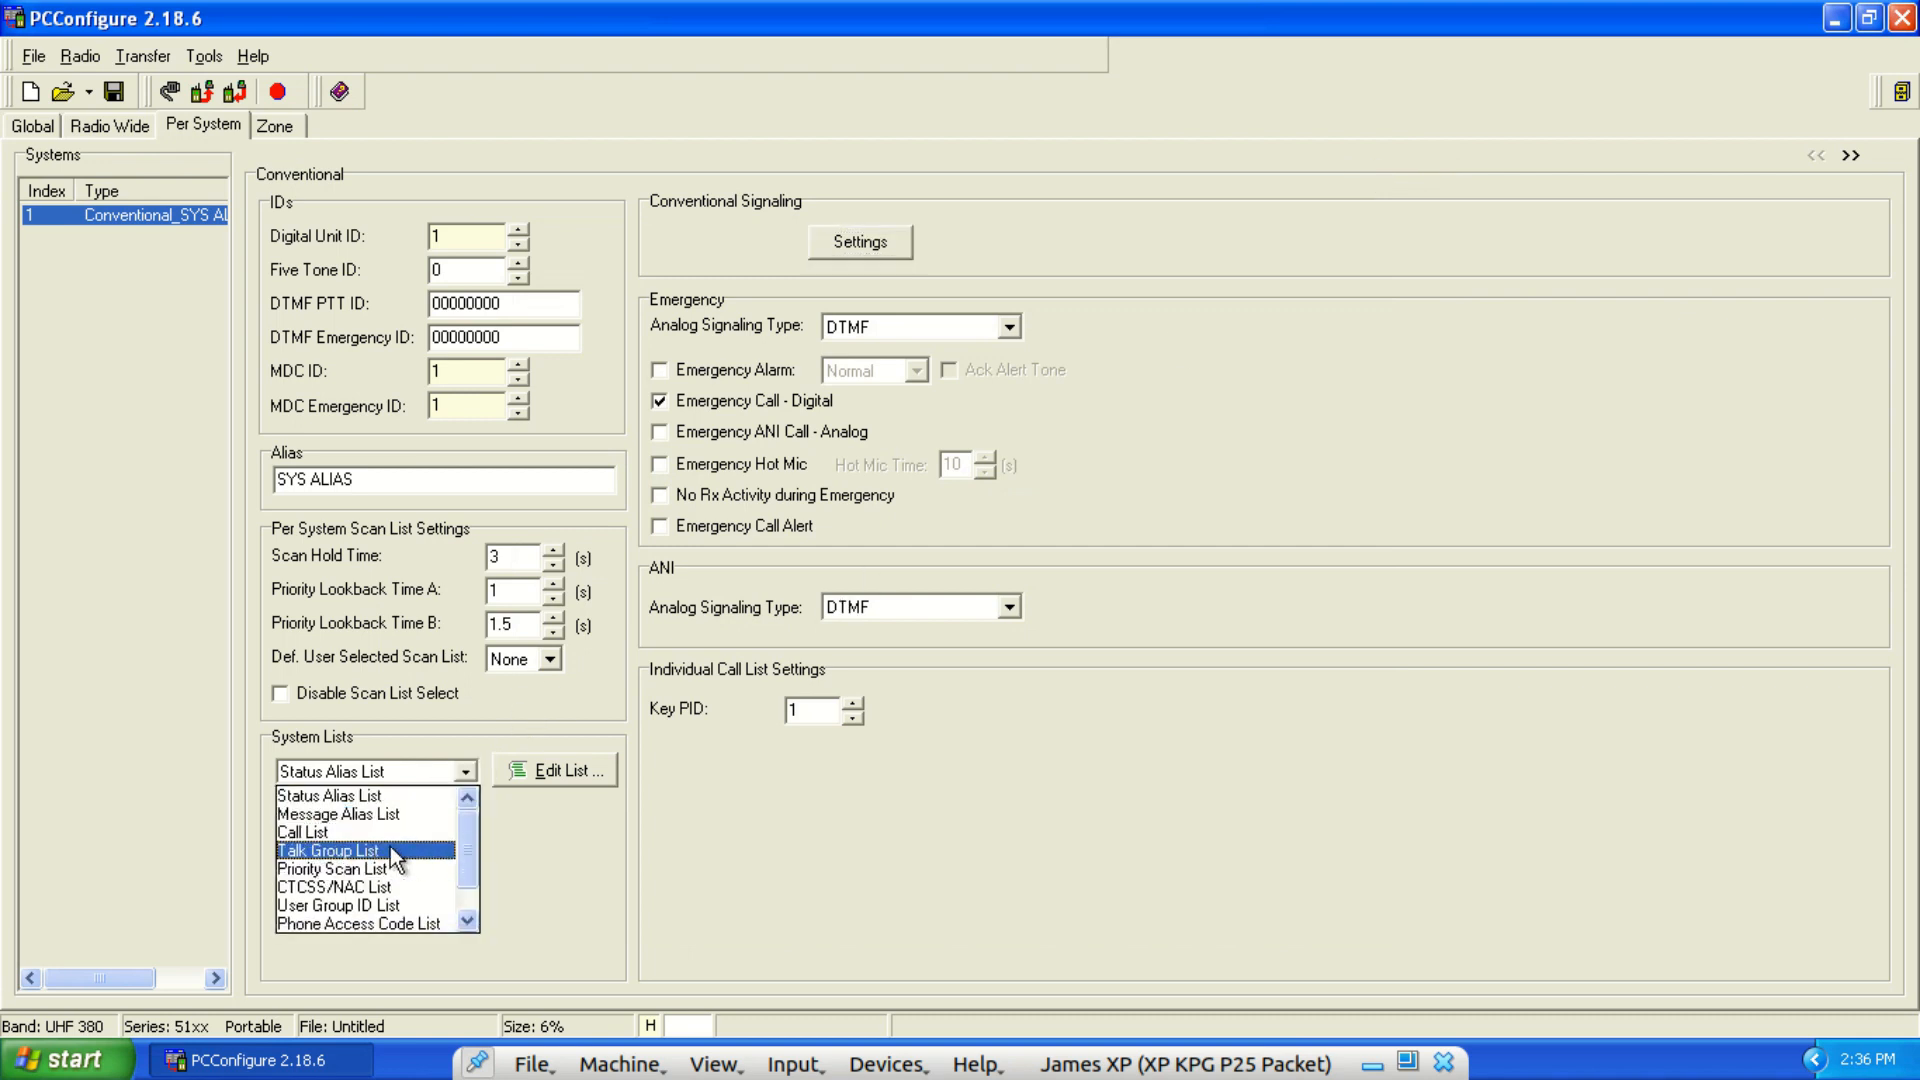
scroll(462, 855, down, 1)
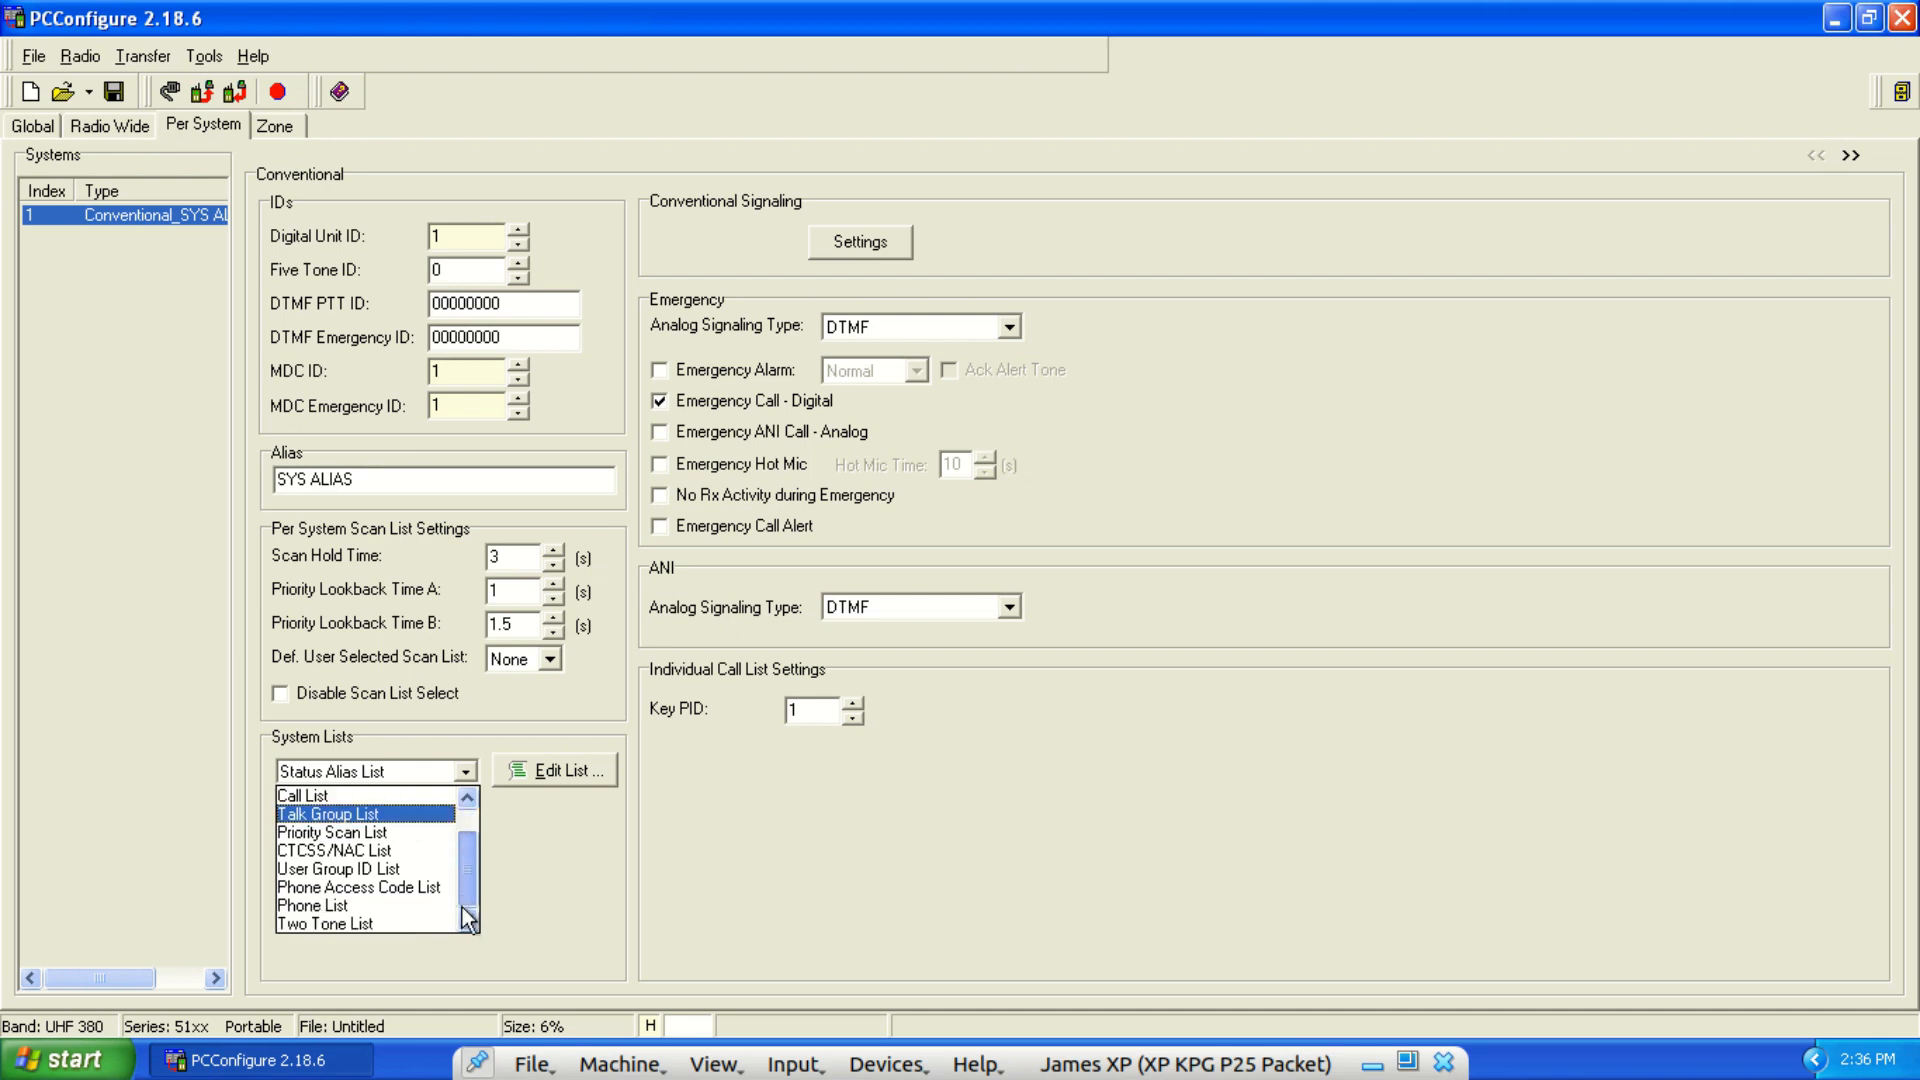
click(554, 876)
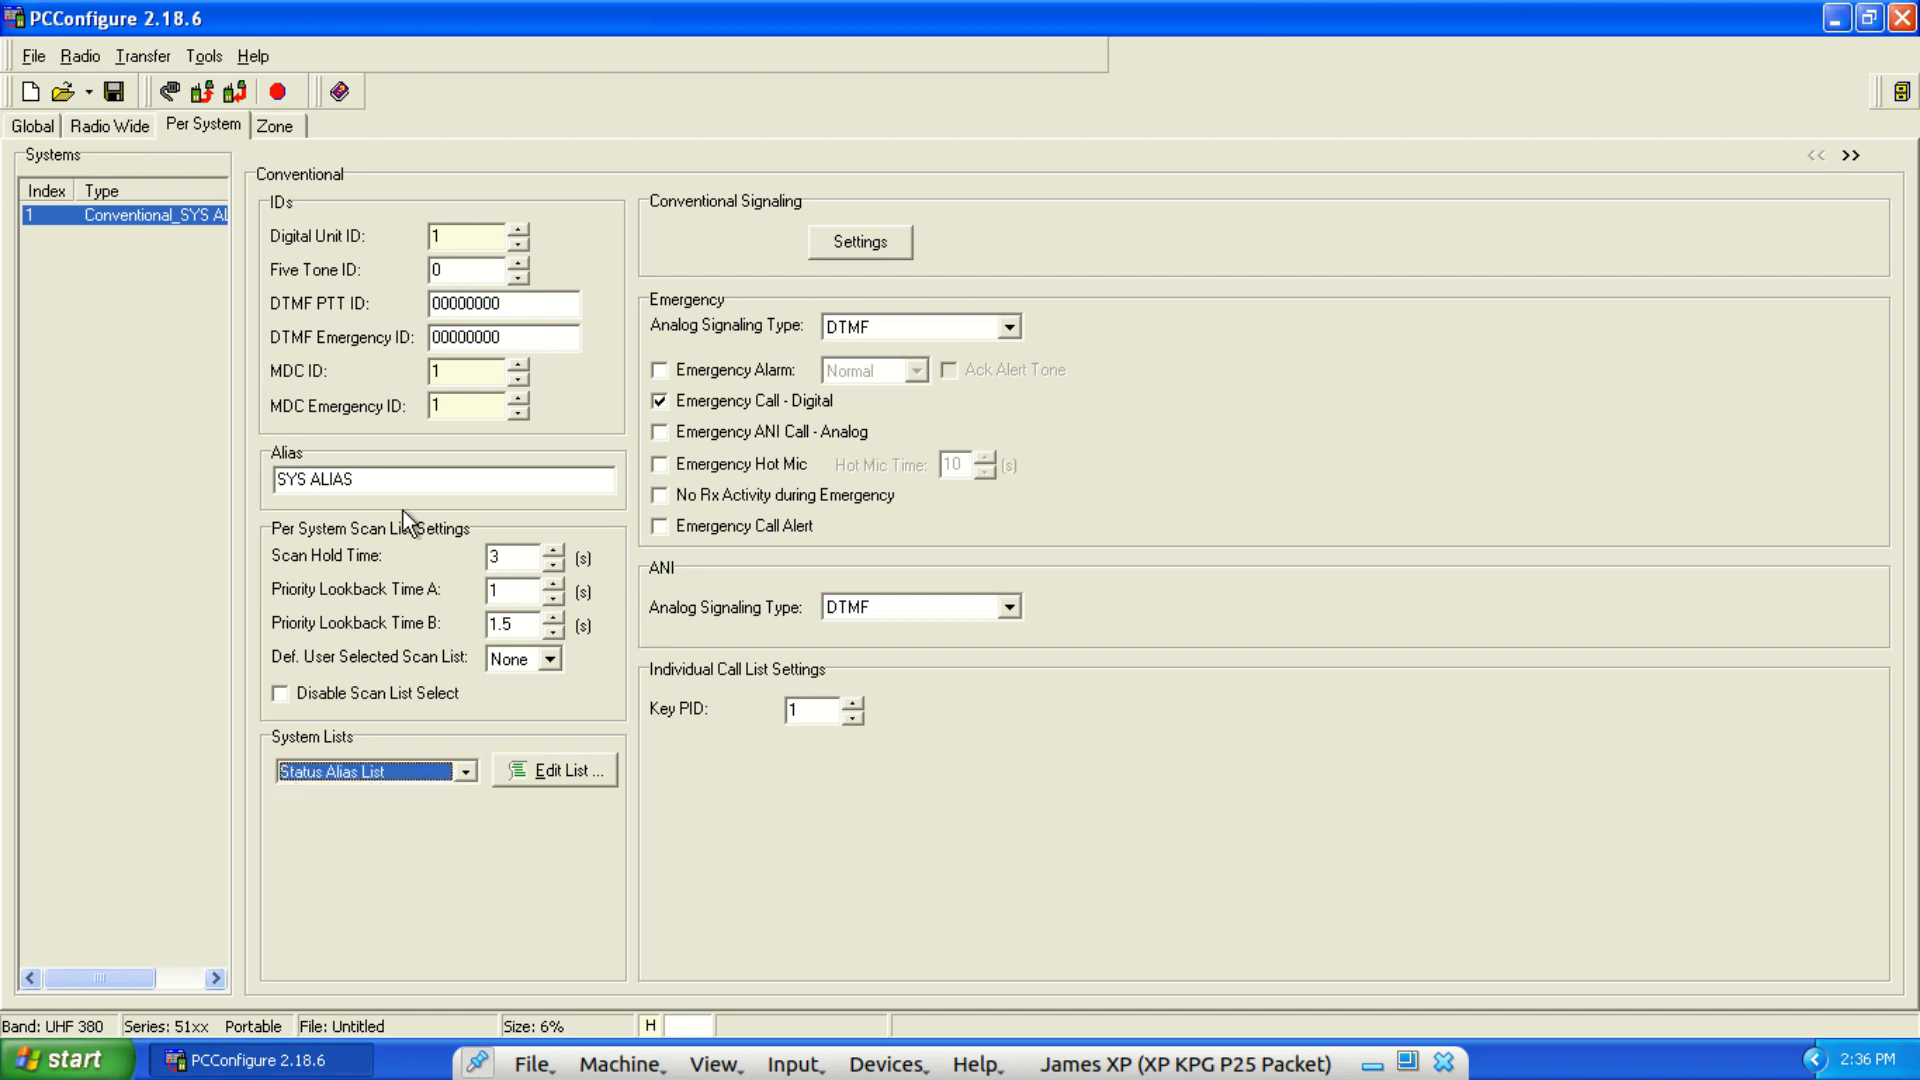
click(275, 127)
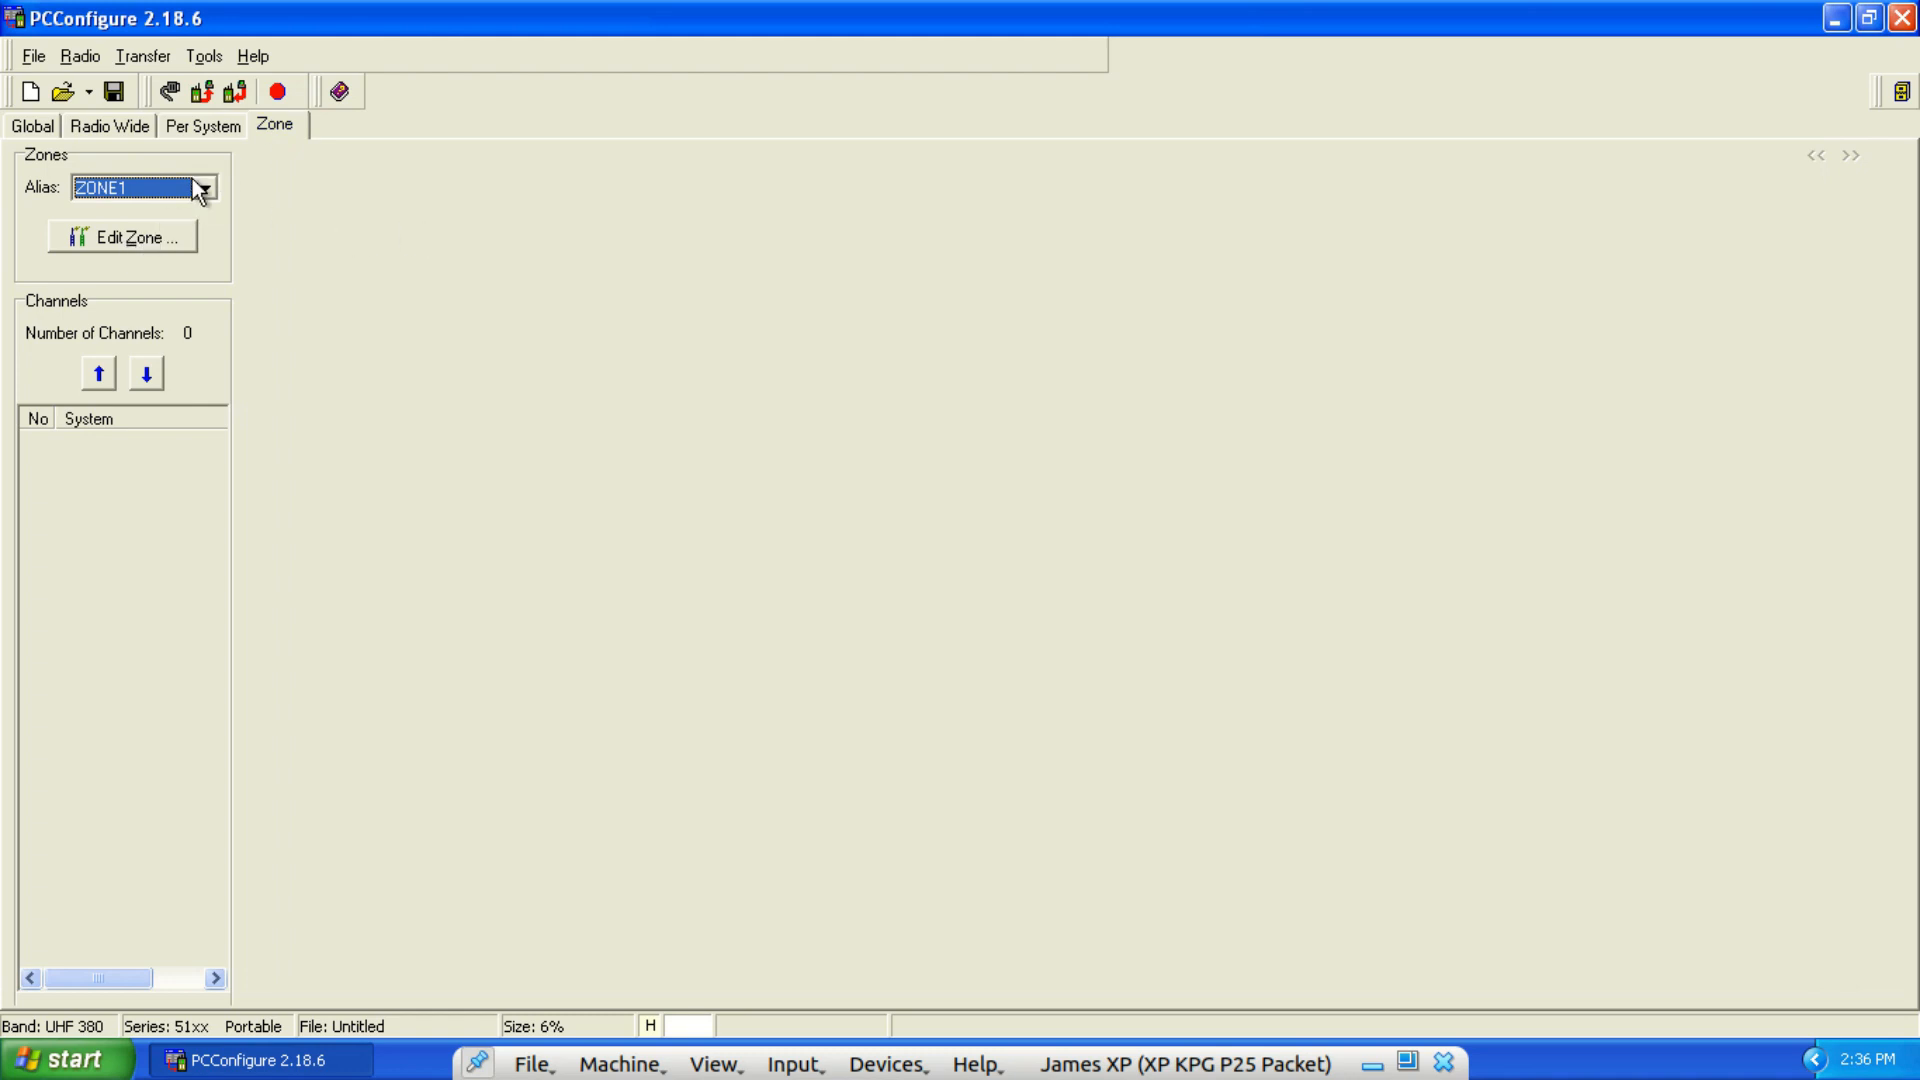
In the main global parameters, set the keypad type to Limited Keypad and enable Disable Toggle during Keypad Lockout.
click(29, 135)
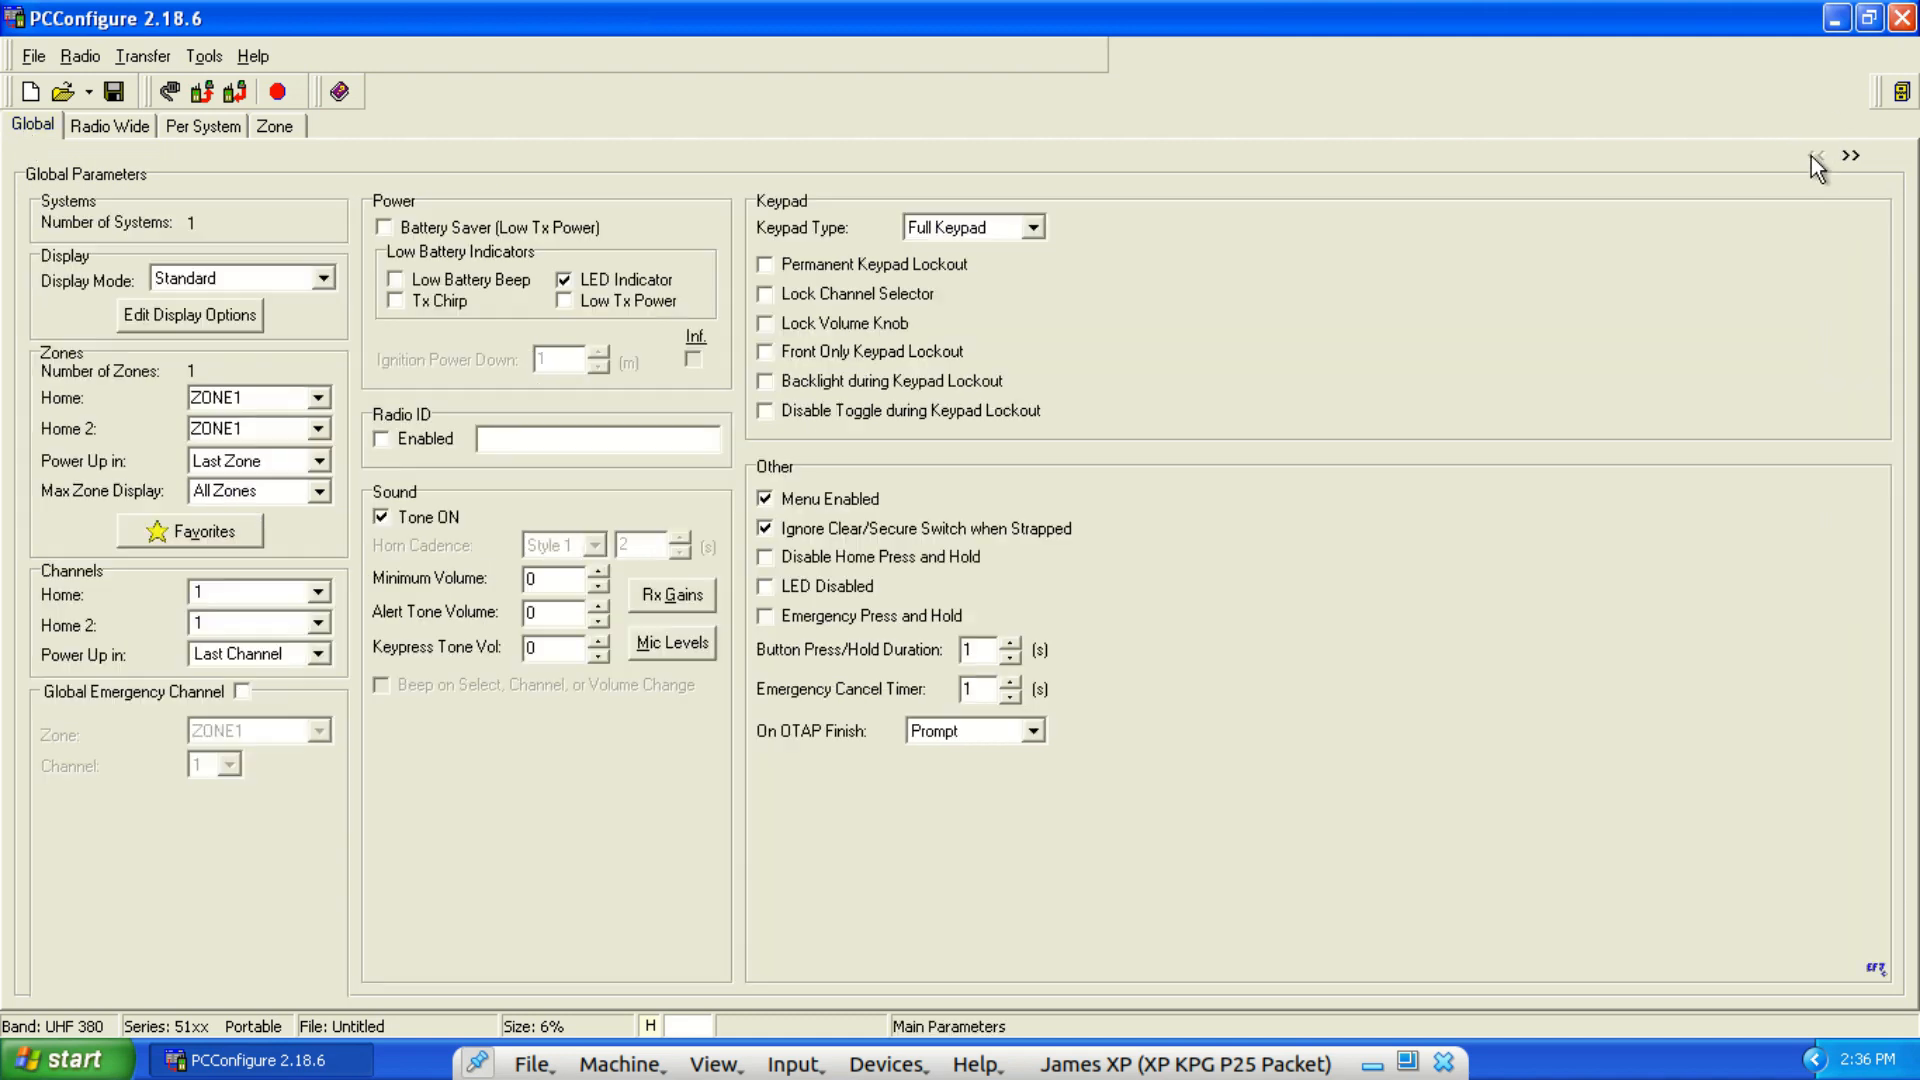
click(1814, 155)
click(1040, 226)
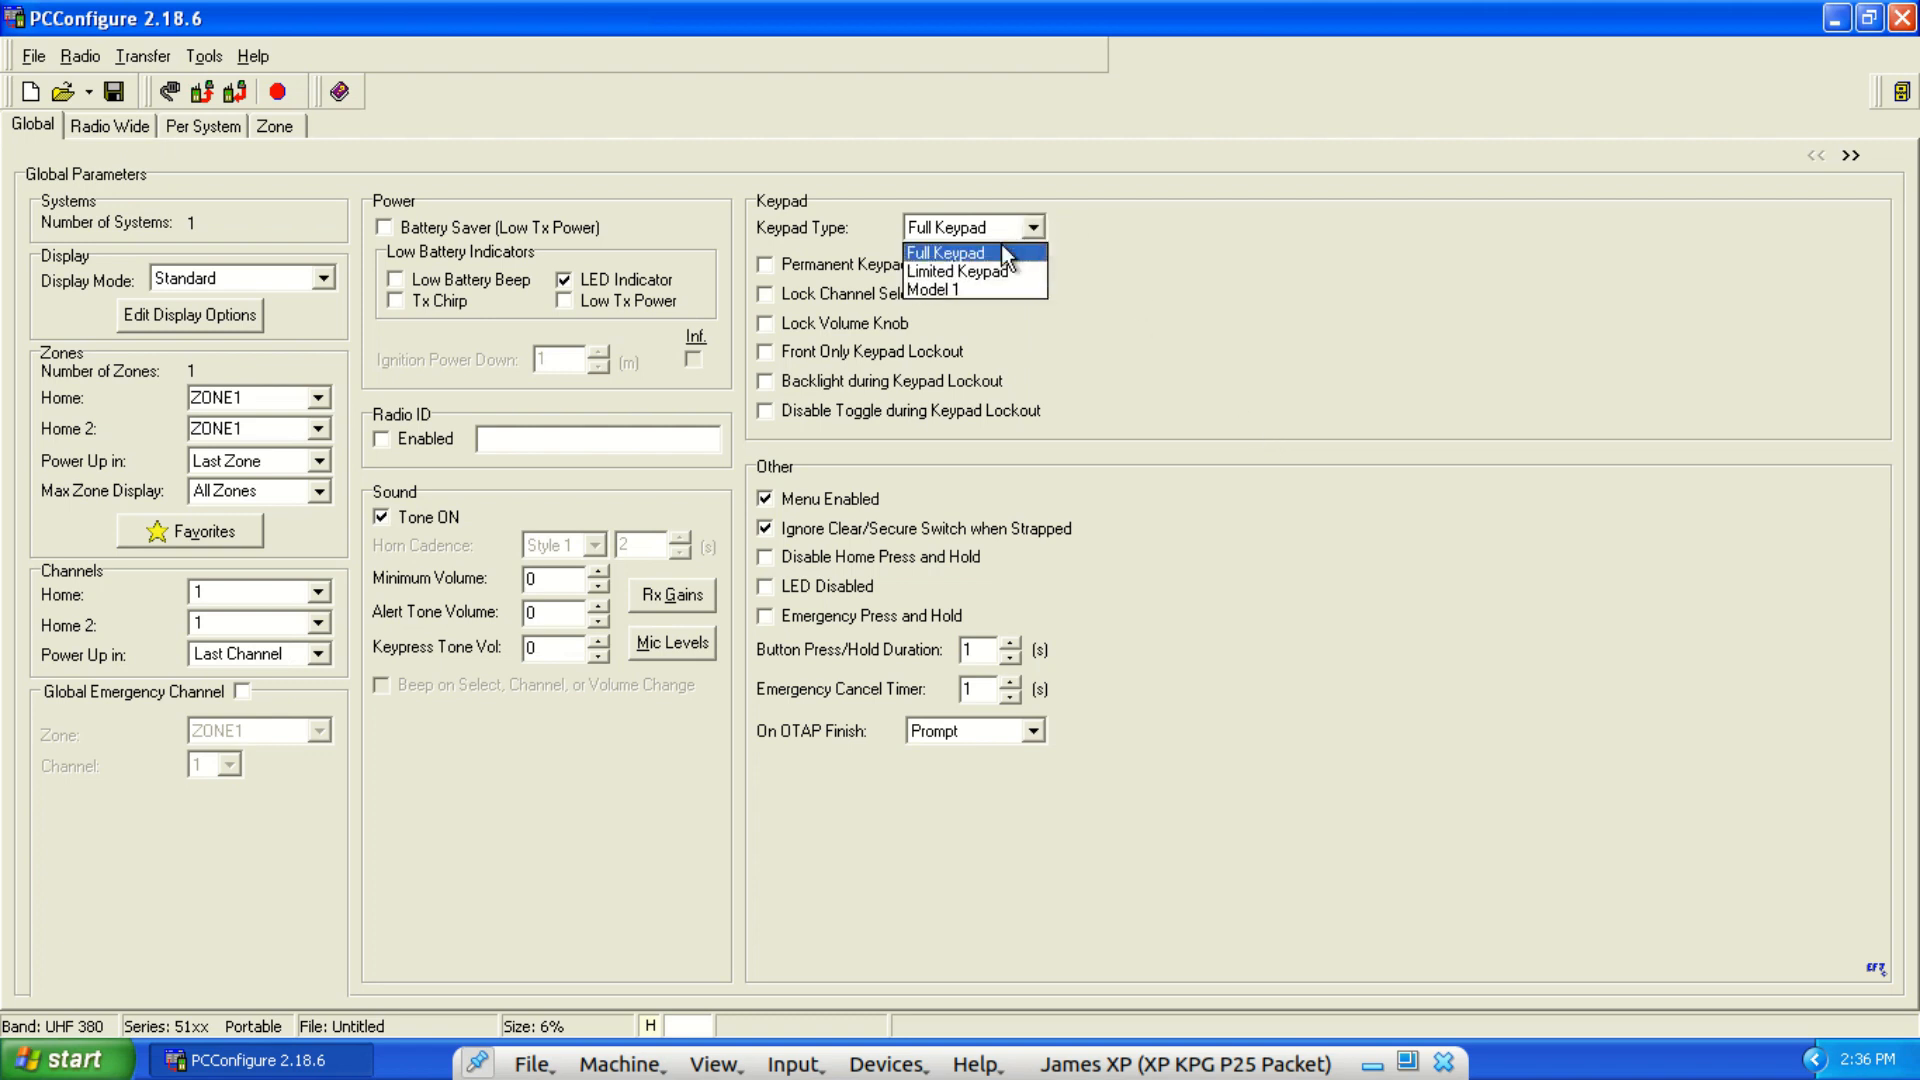
click(975, 272)
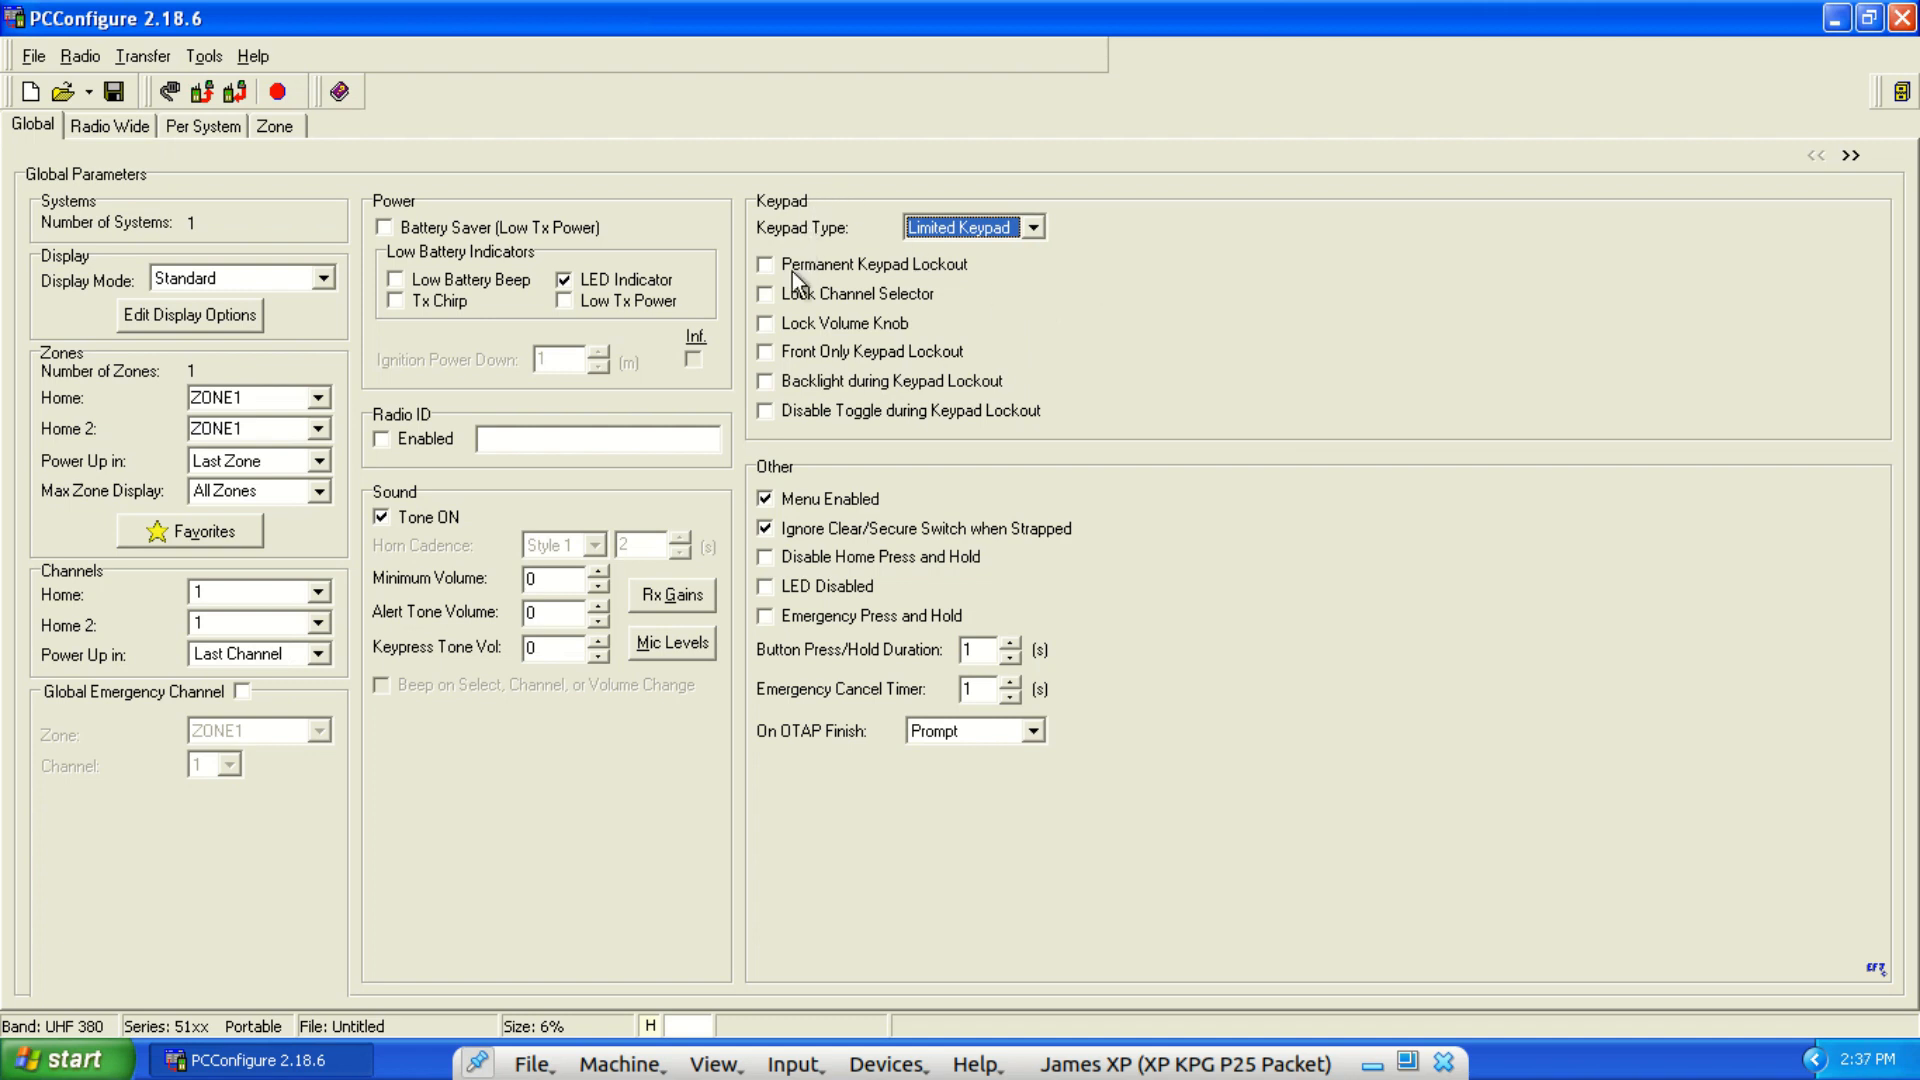
click(764, 411)
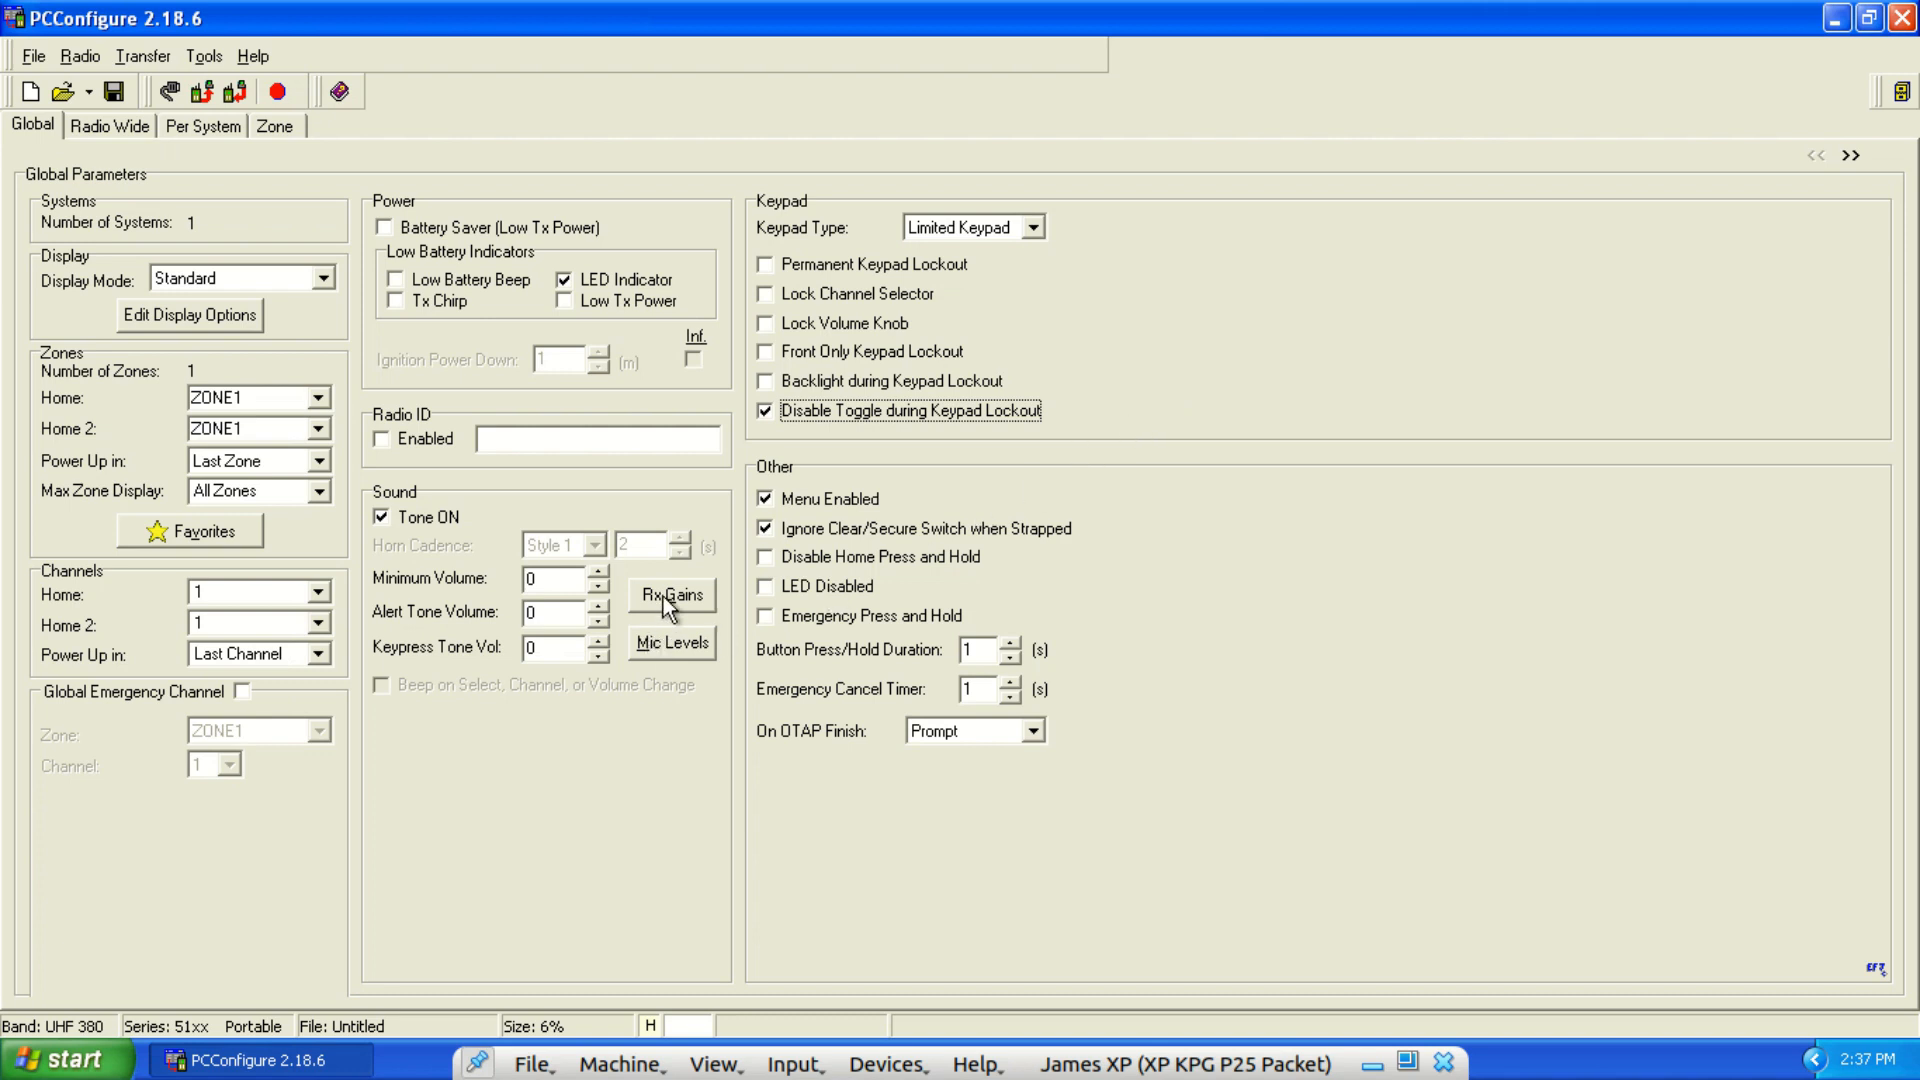
Set both the alert tone volume and the keypress tone volume to -60.
double_click(550, 613)
text(-60)
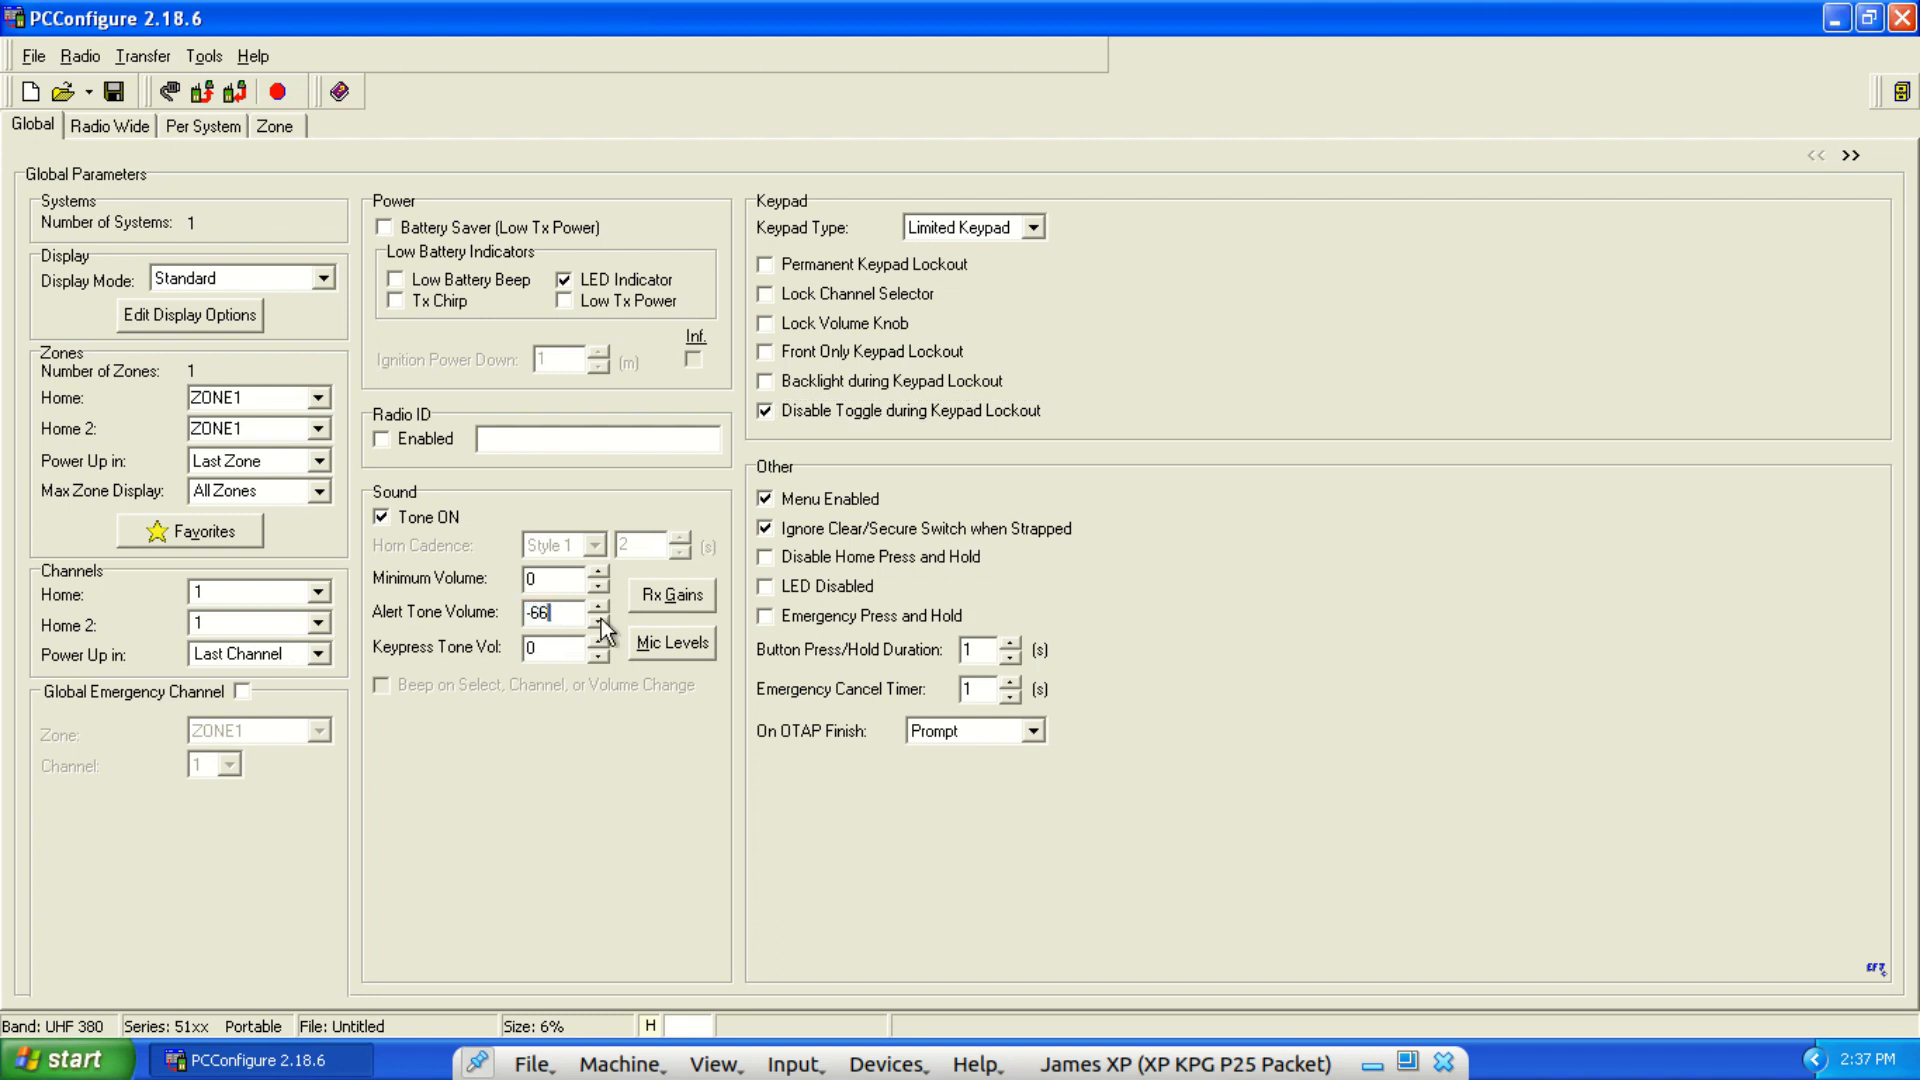
key(Tab)
text(-6)
In the mic levels, keep the internal normal analog level at 0 dB and set the internal and external normal digital levels to AGC.
click(677, 653)
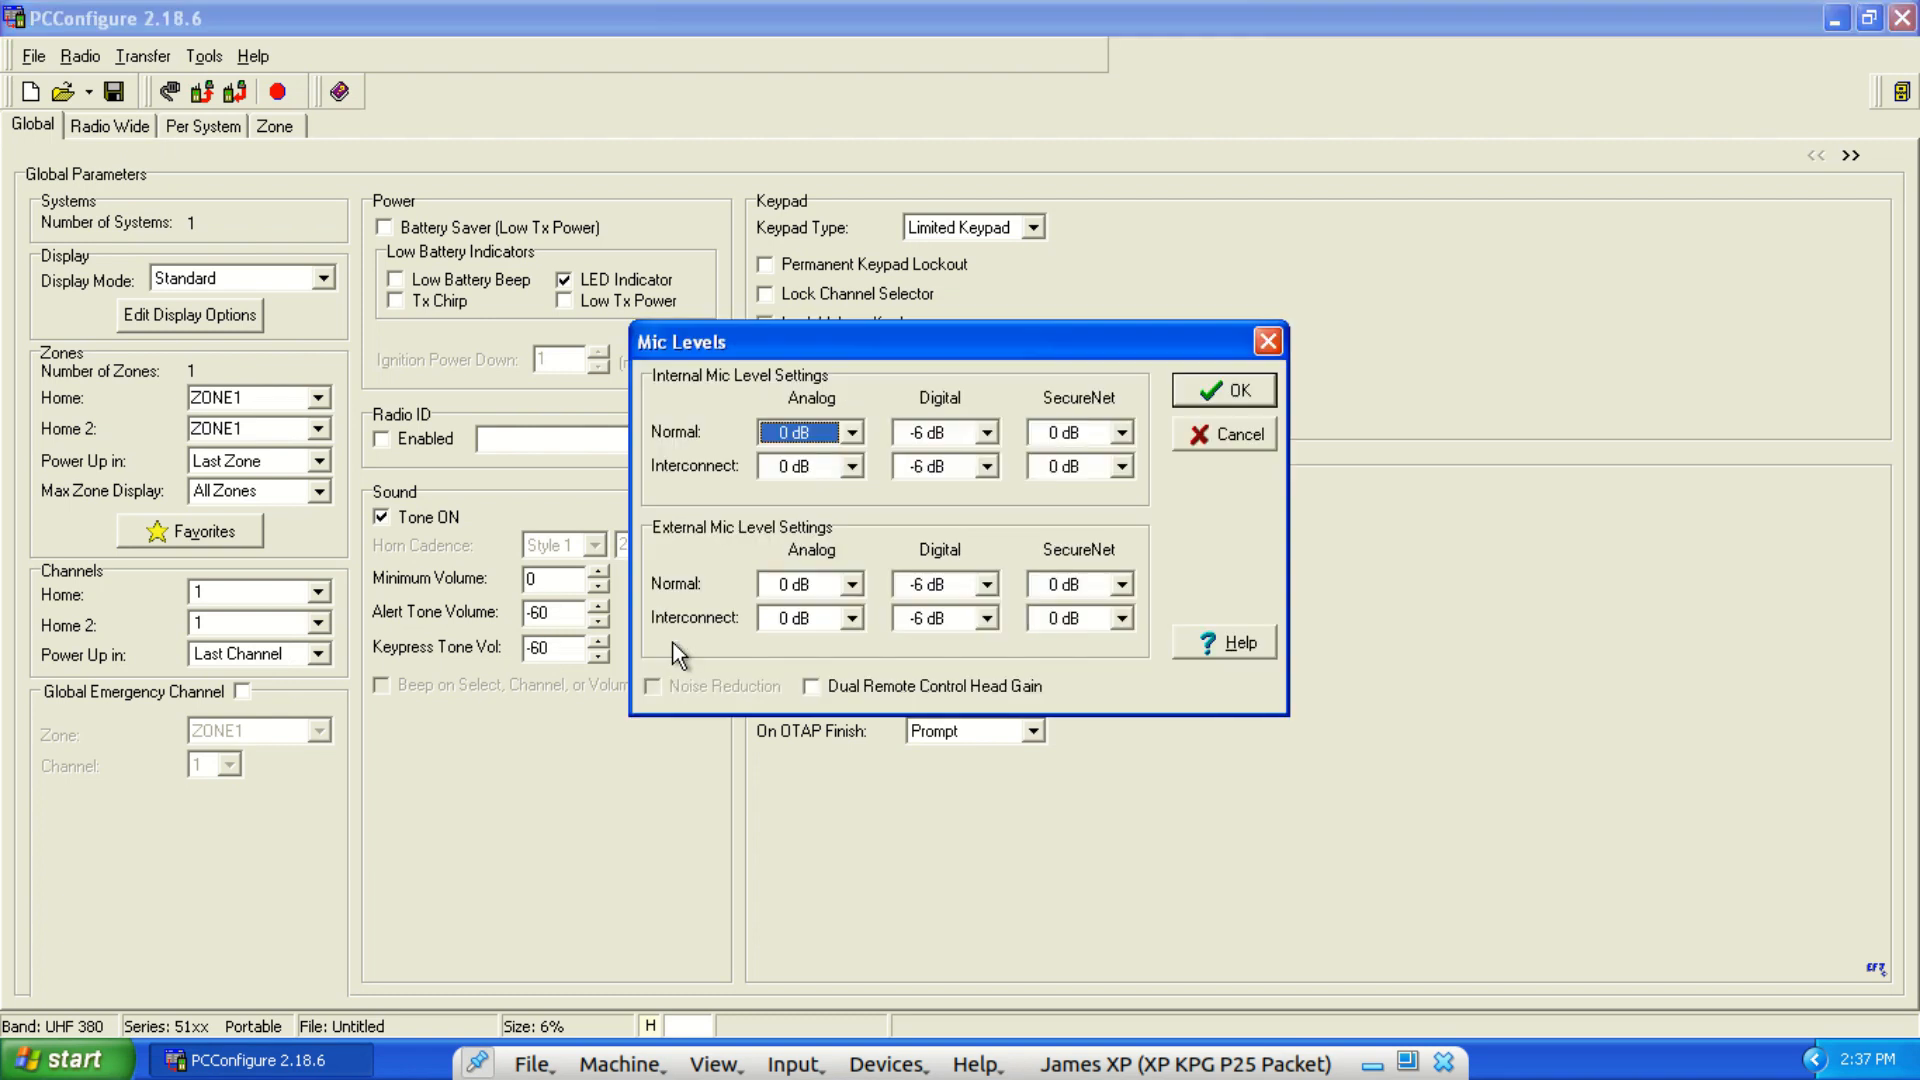
click(853, 434)
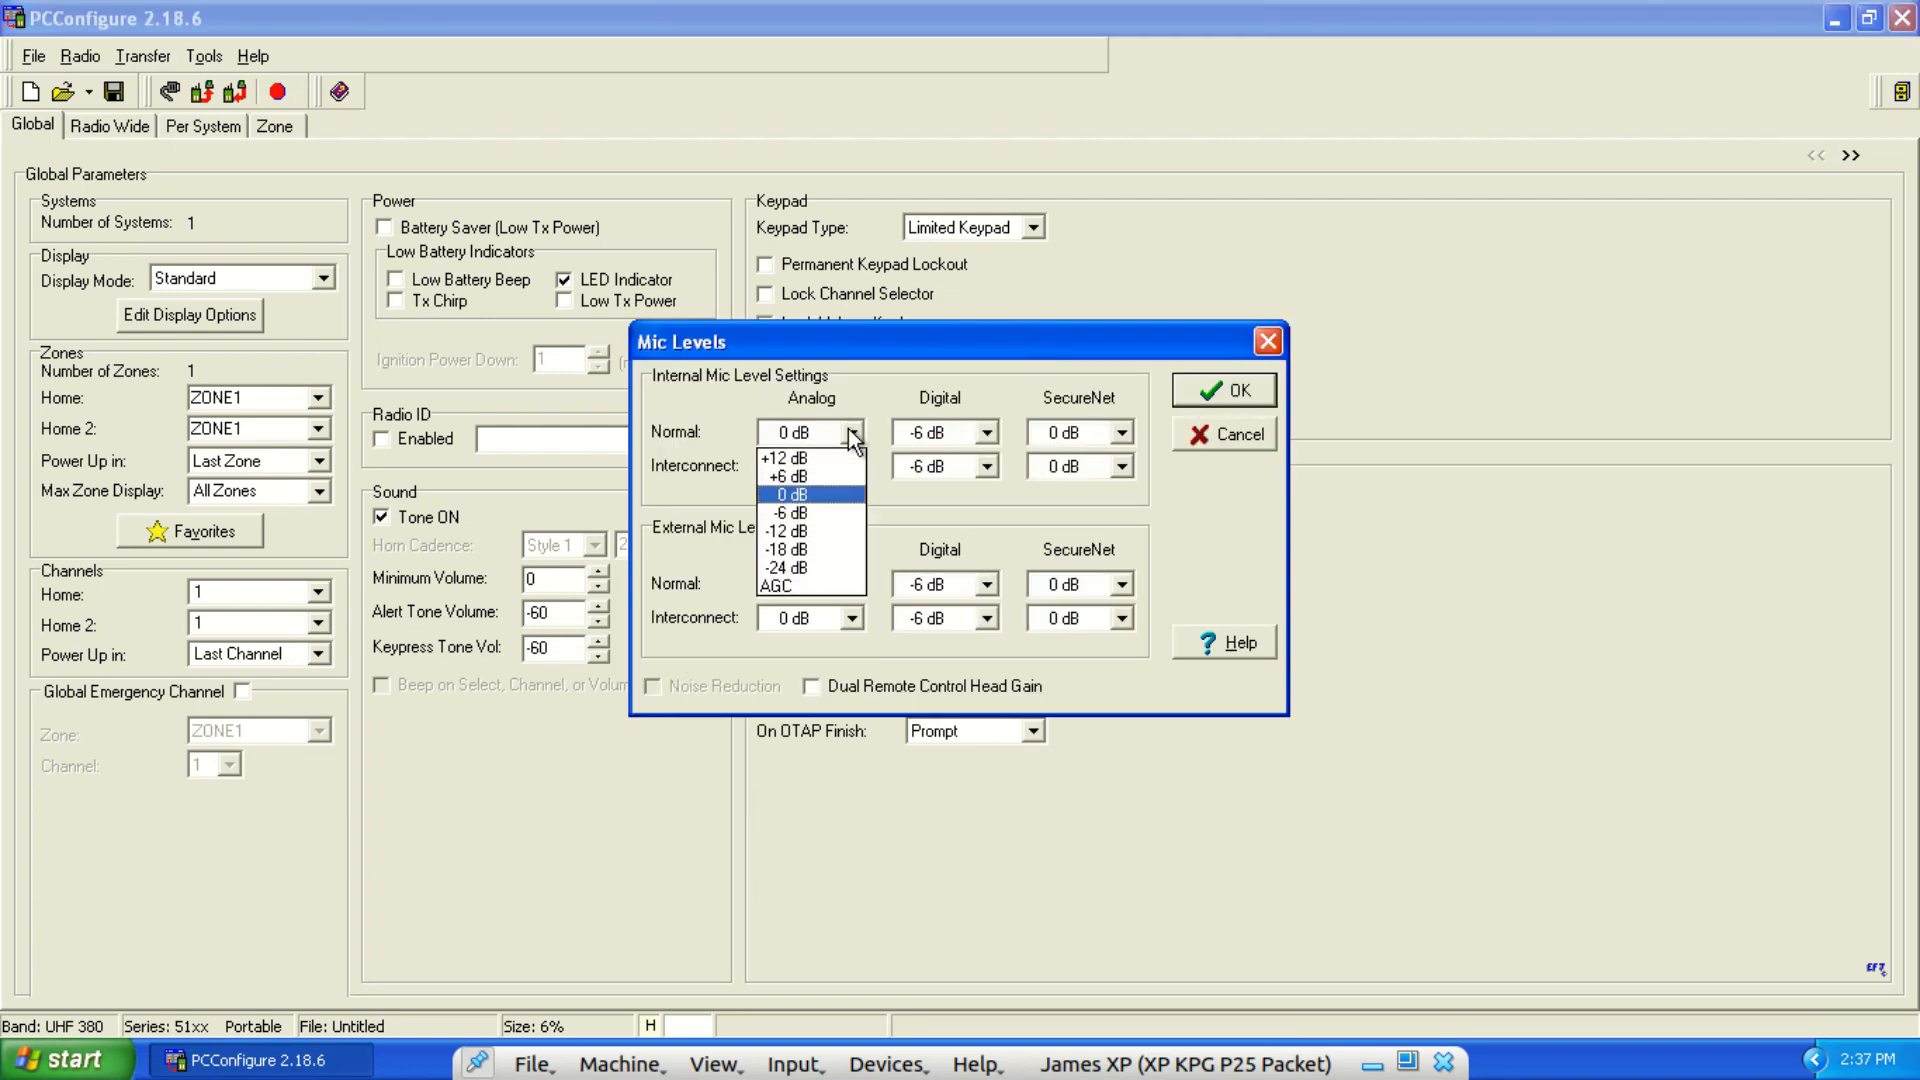
click(797, 494)
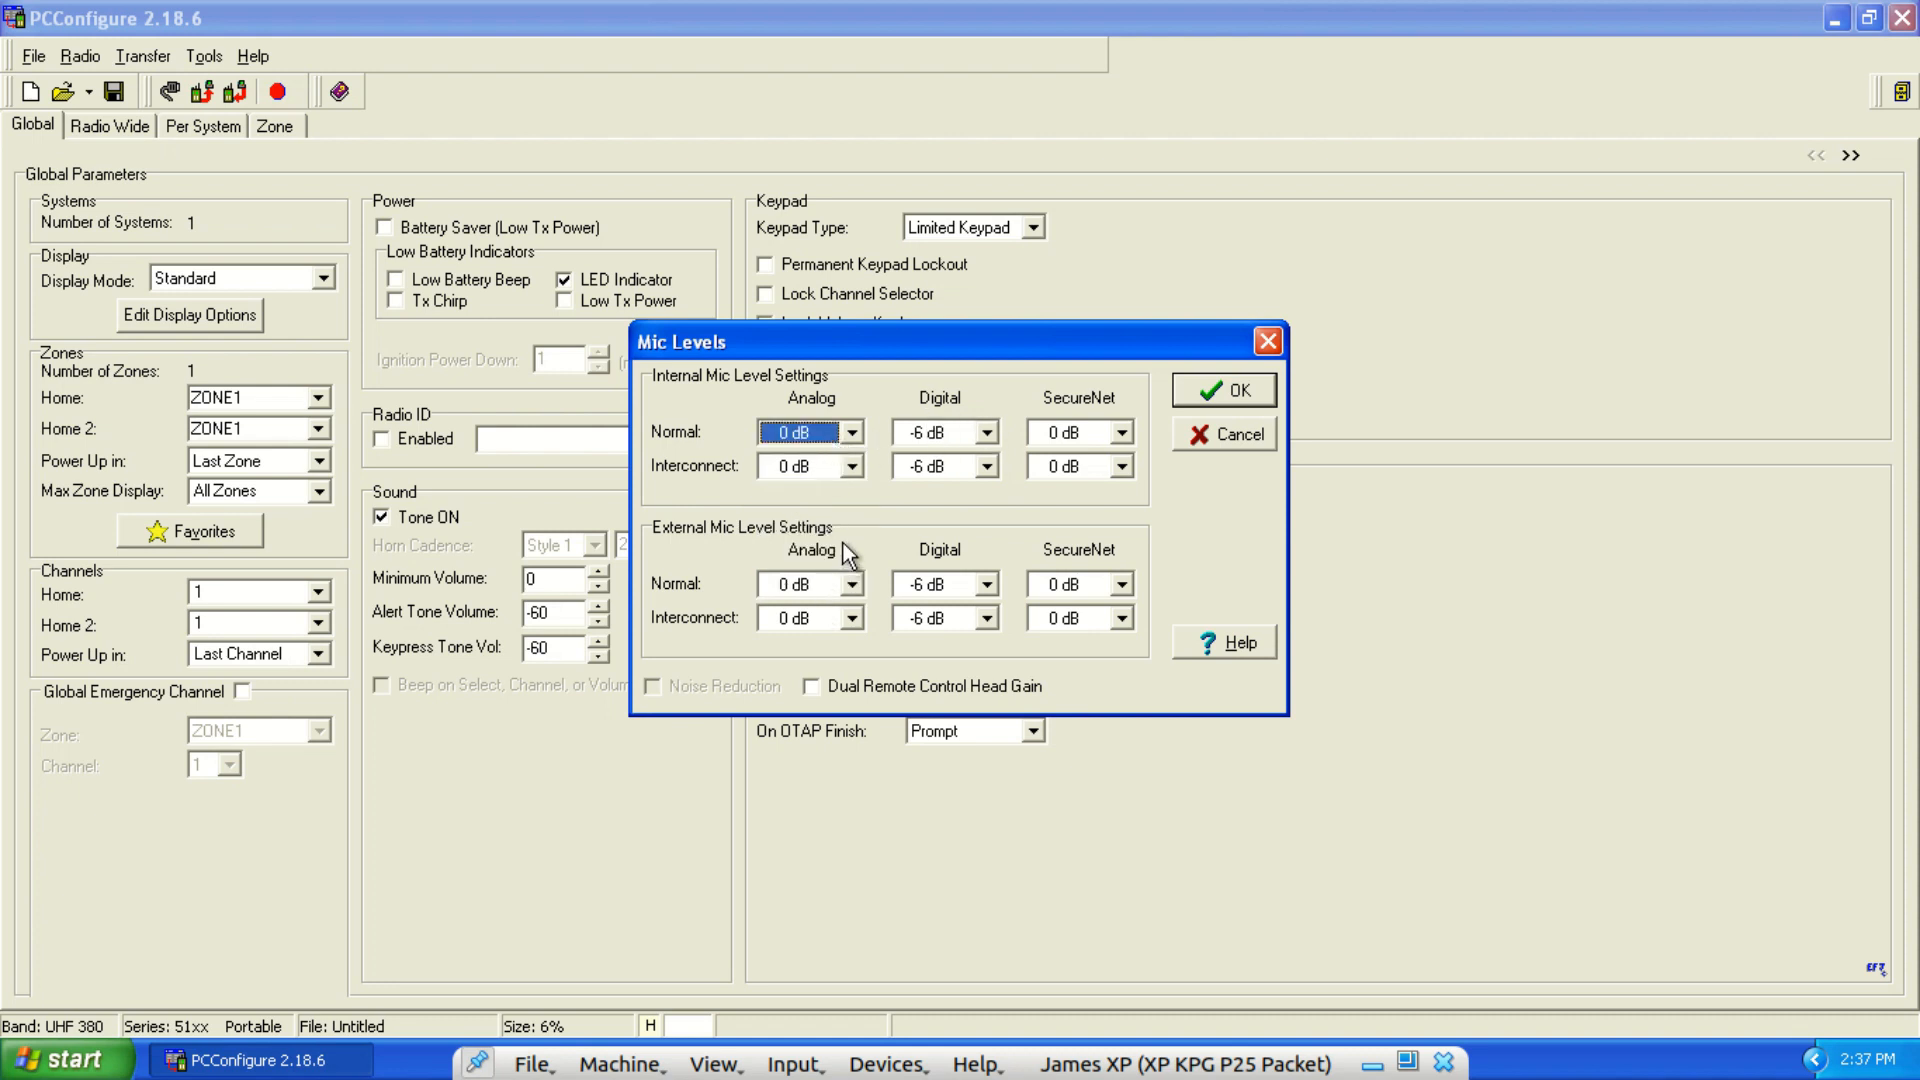
click(987, 434)
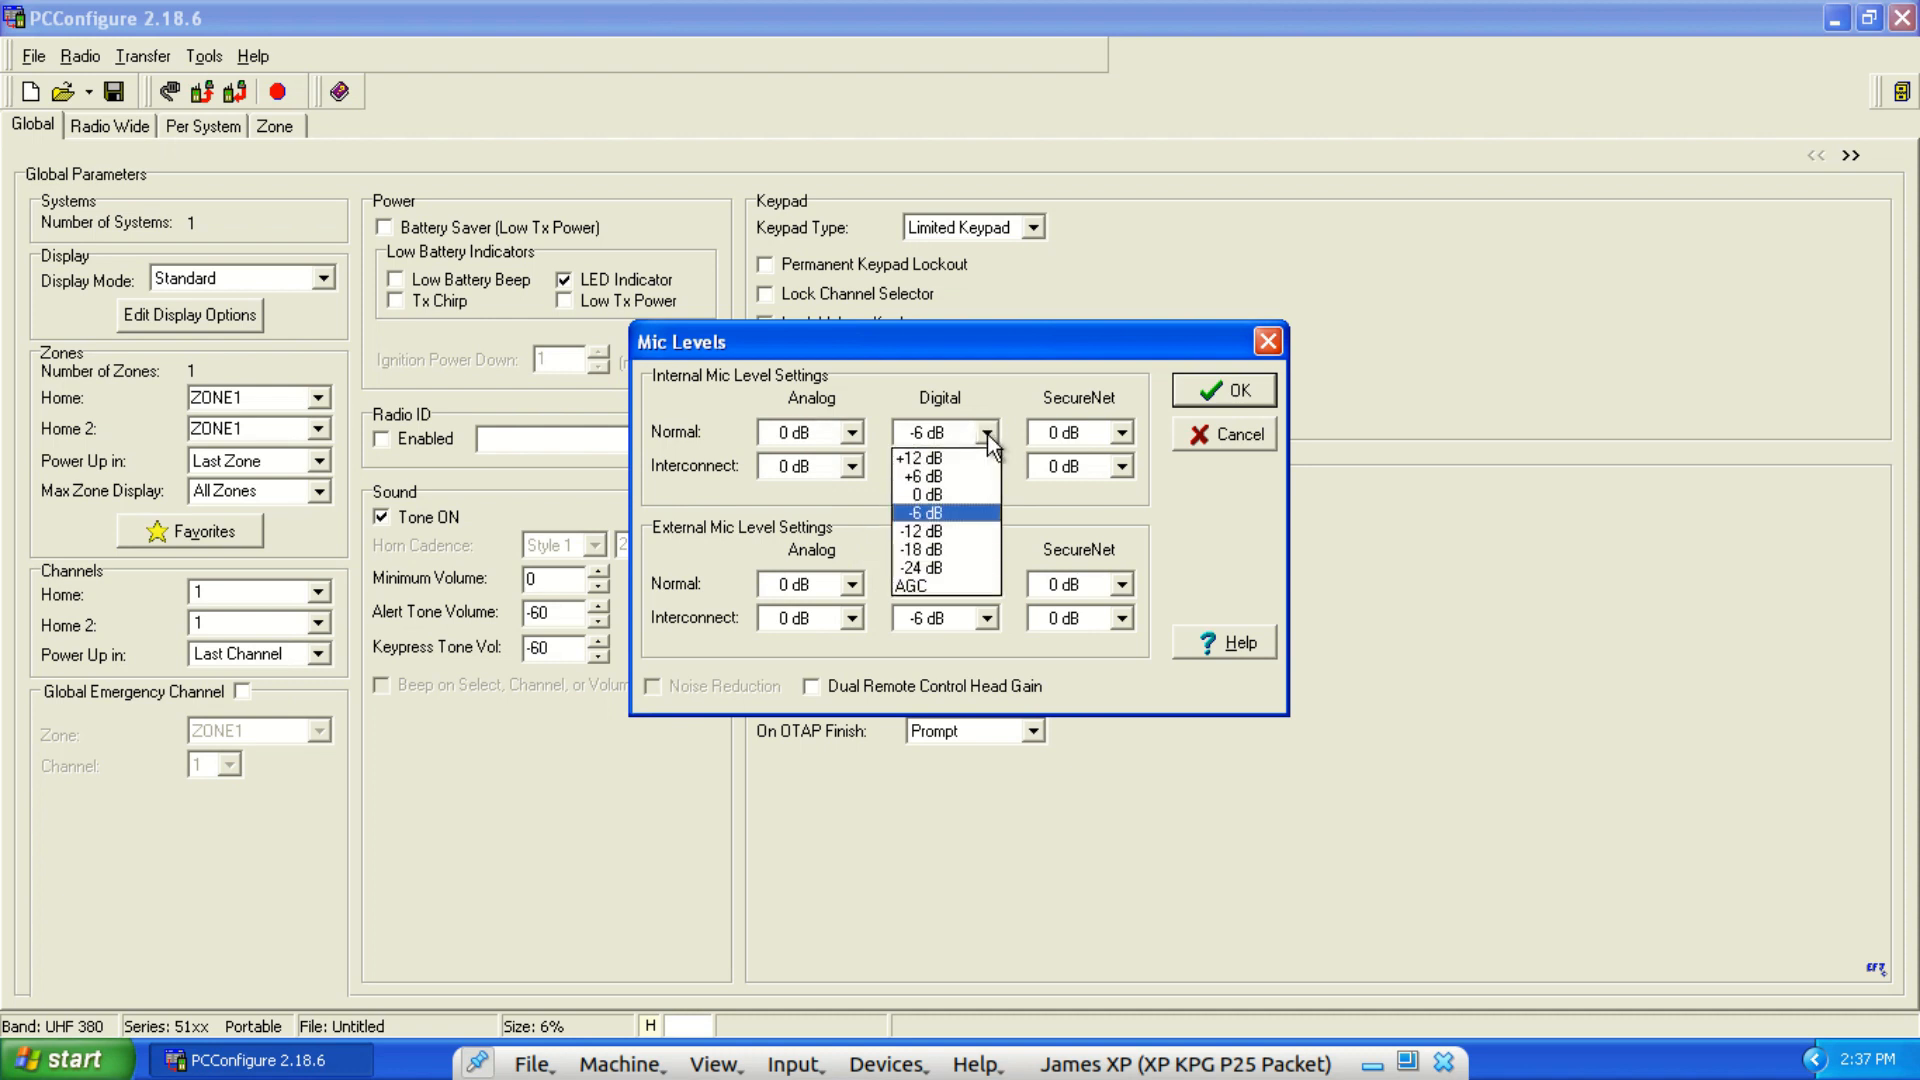
click(952, 586)
click(968, 588)
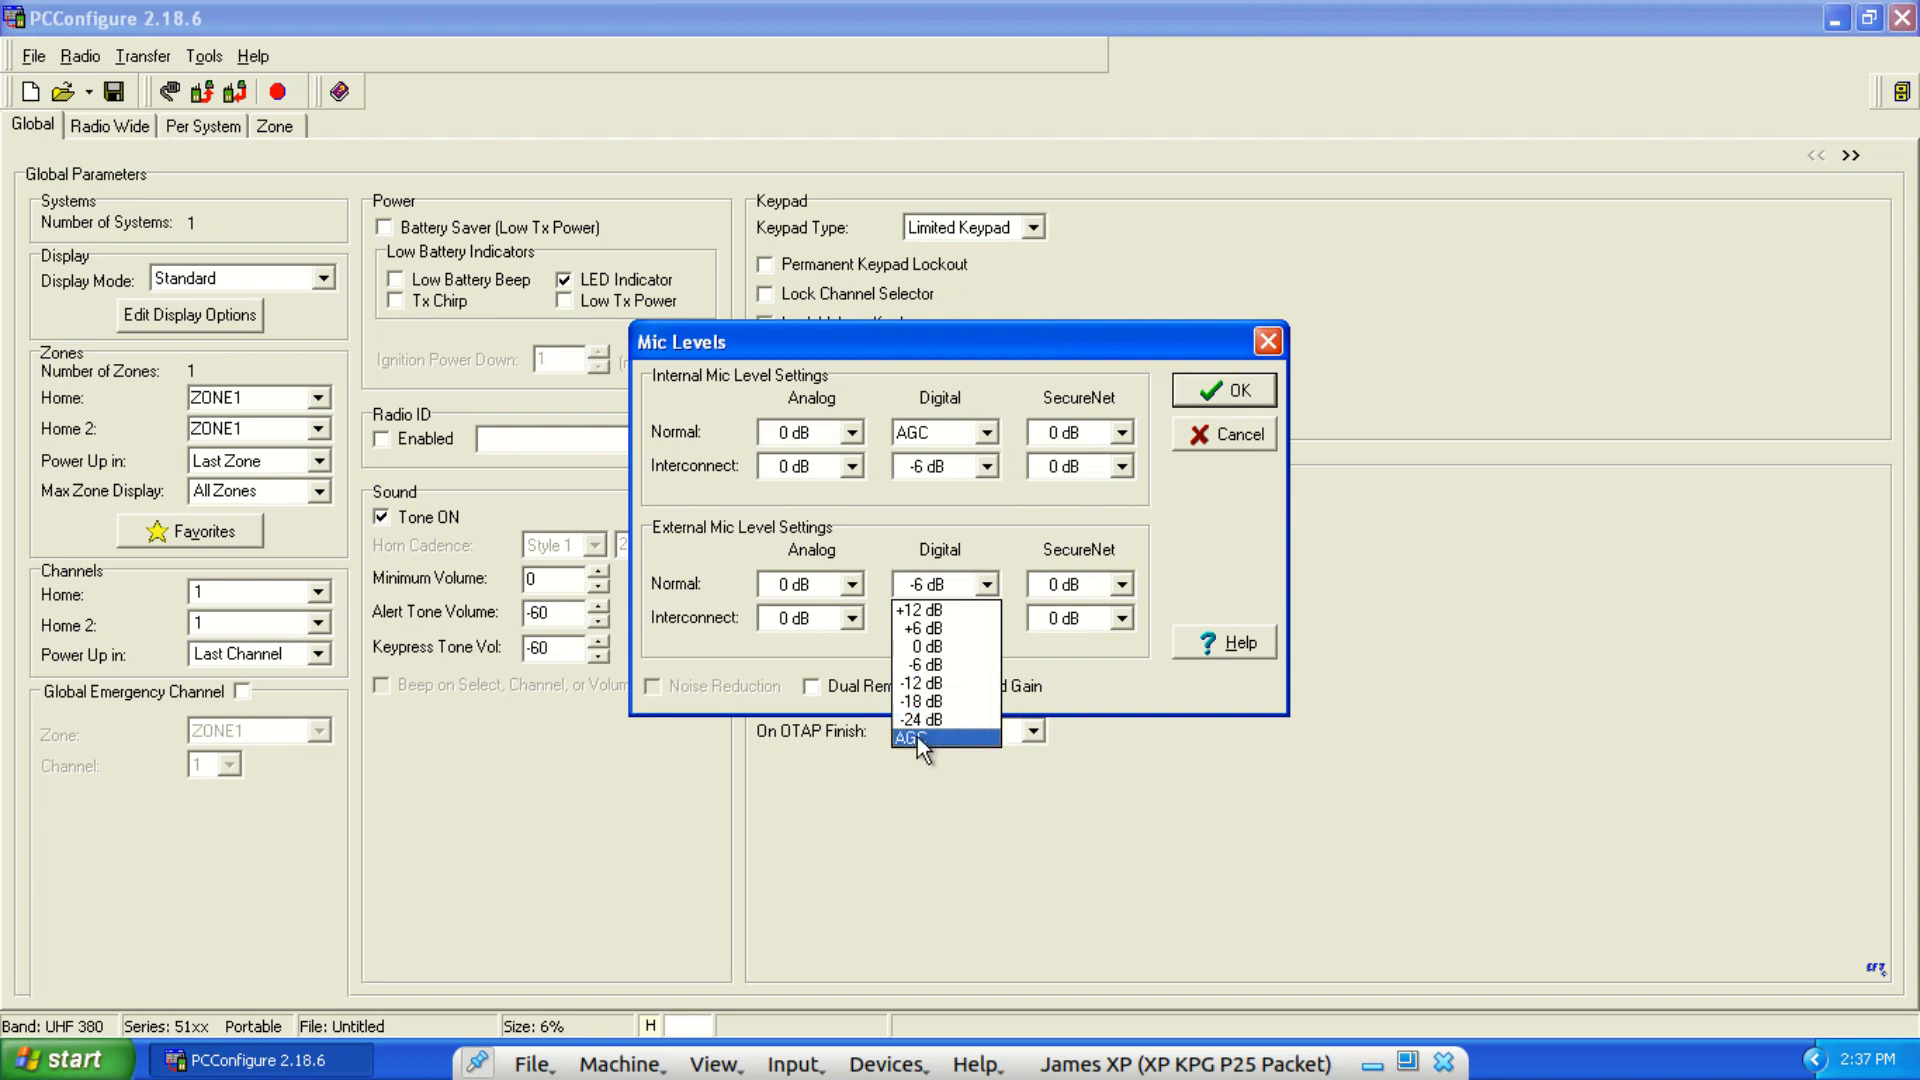
click(916, 732)
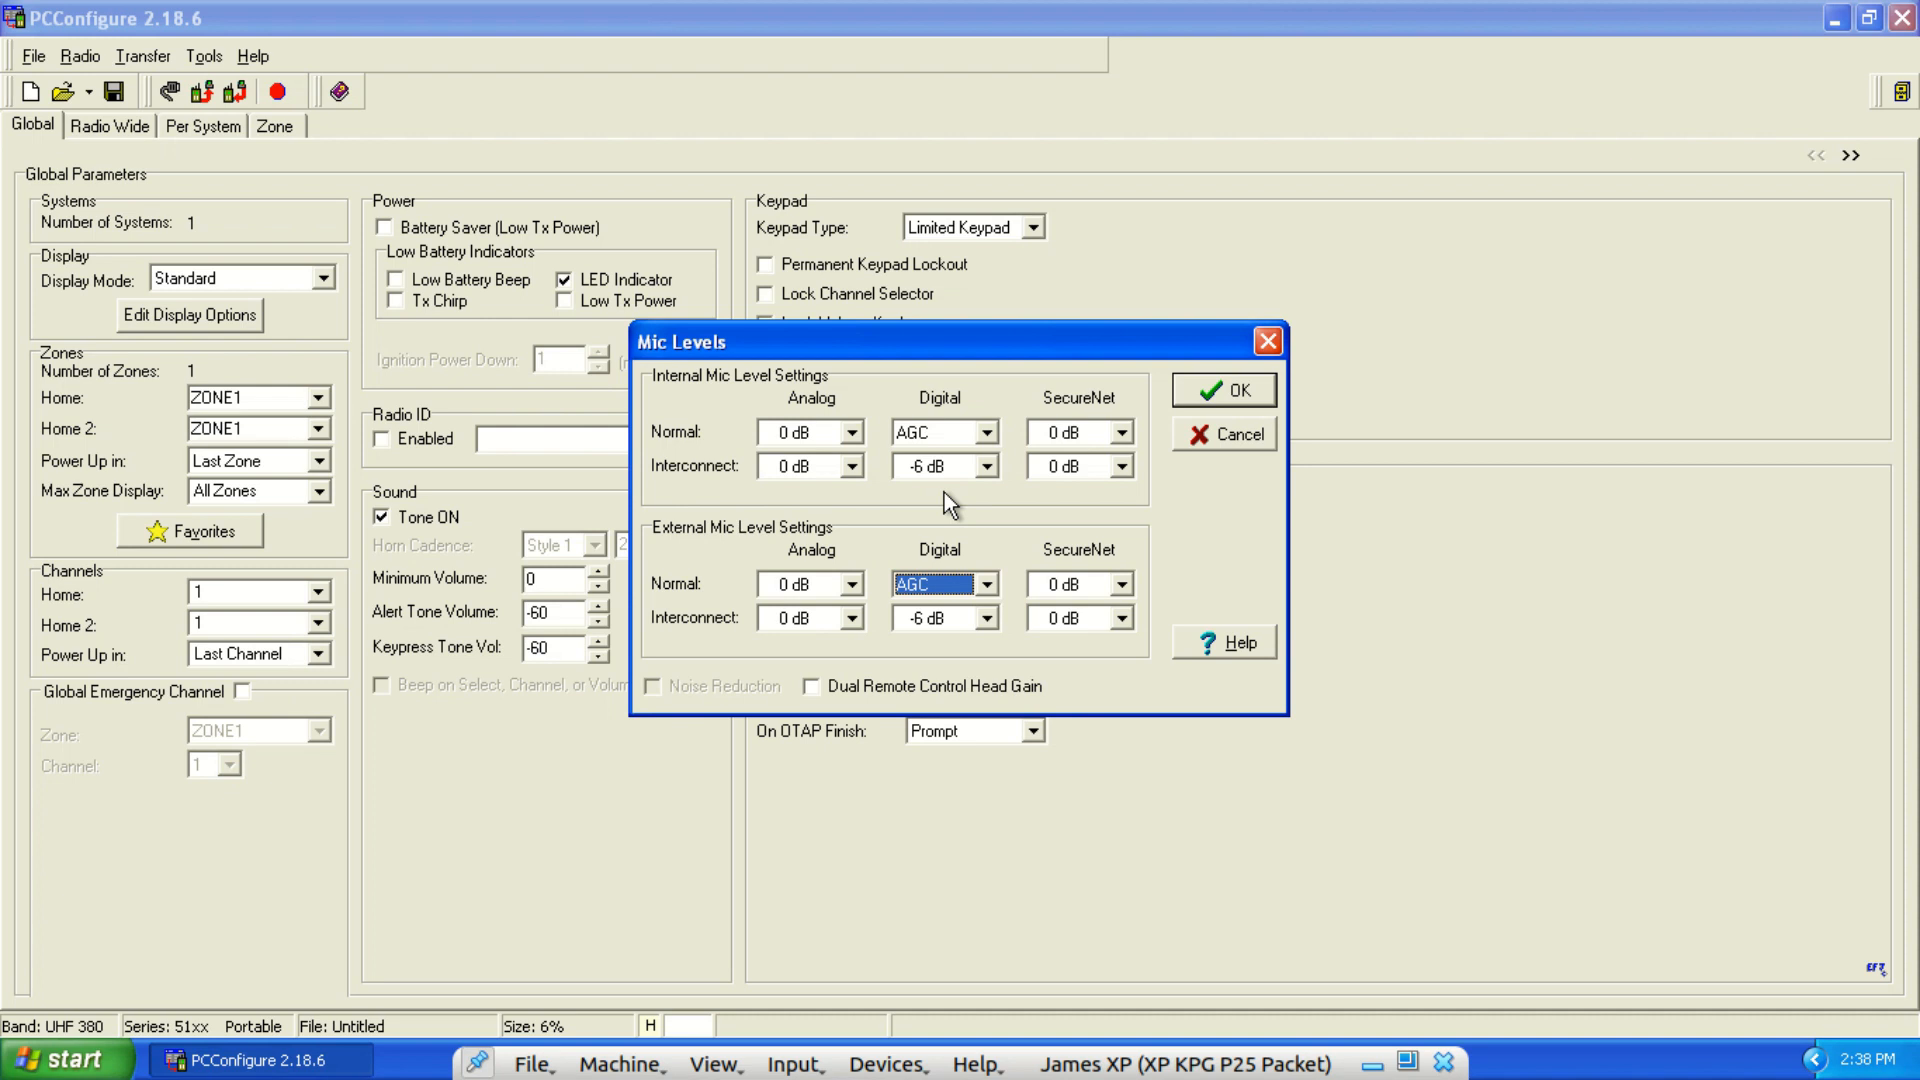
click(1226, 392)
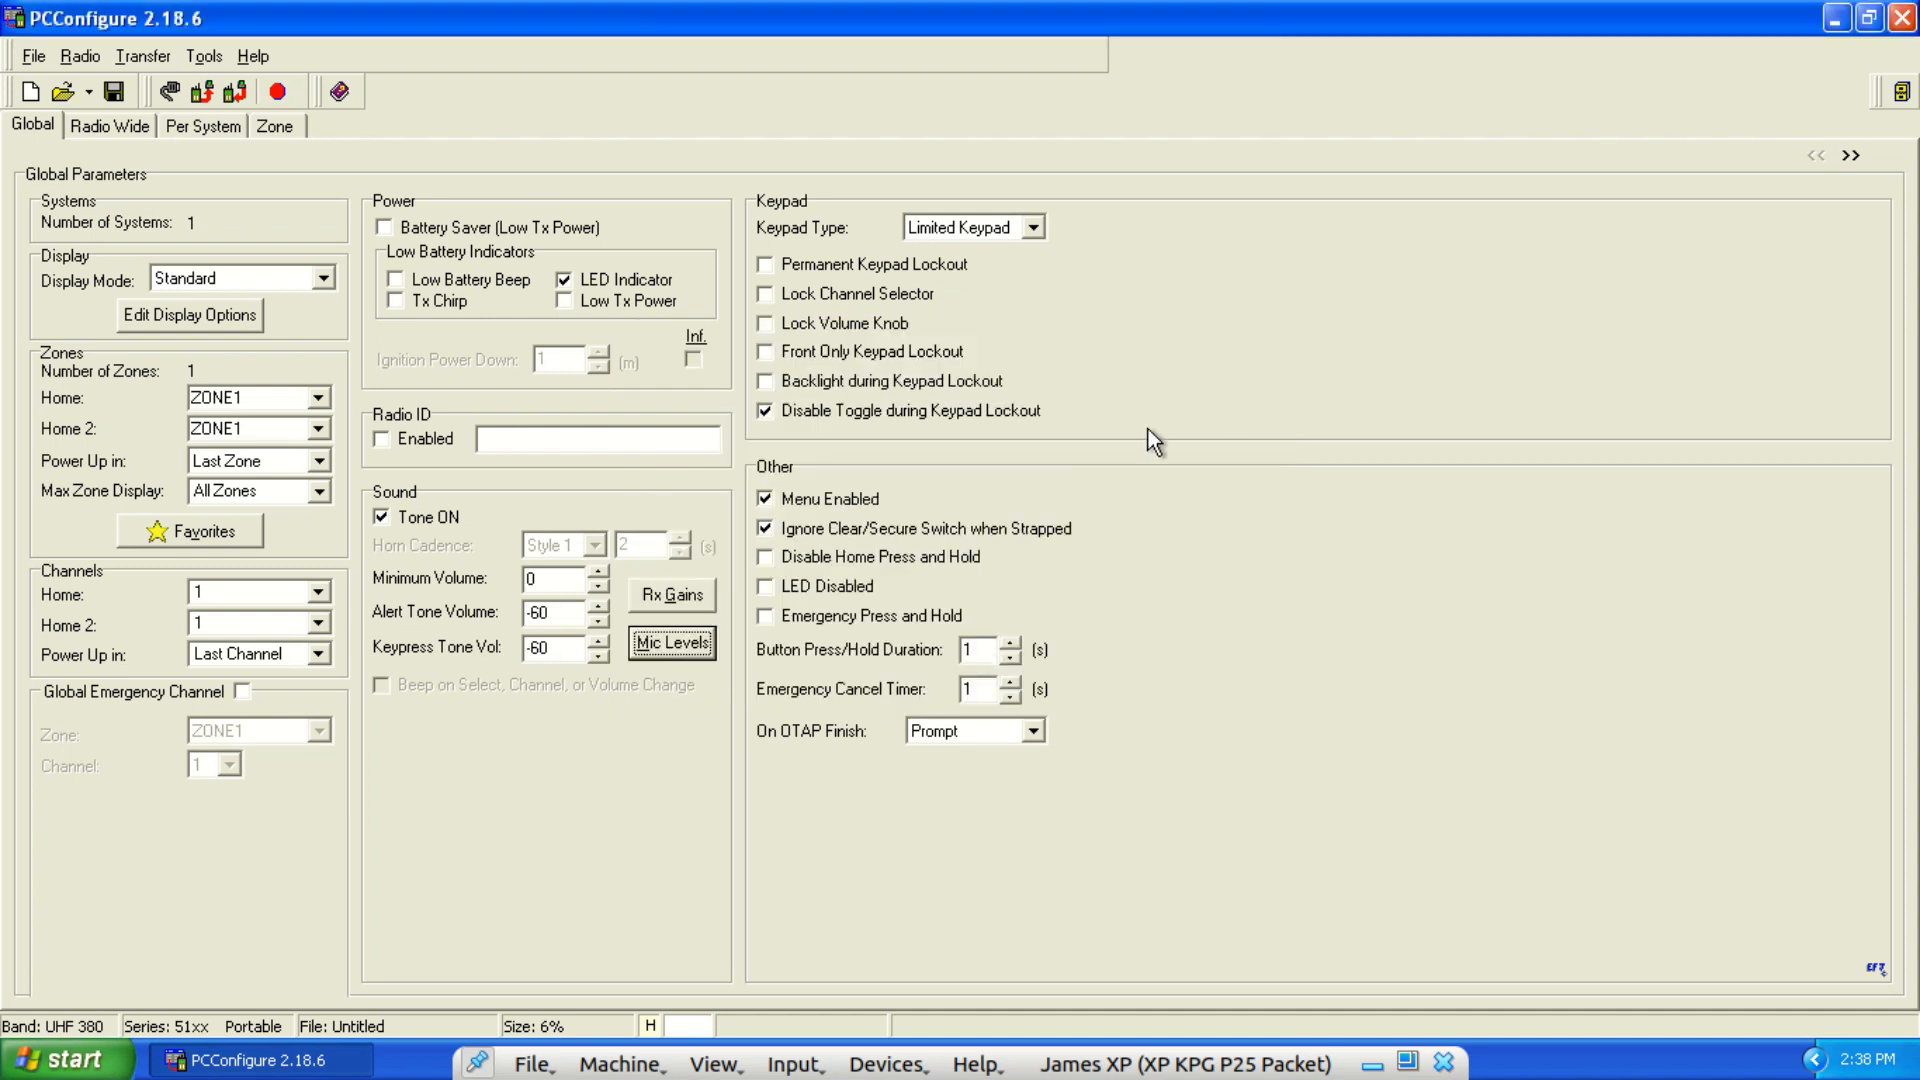
Set the global display mode to Enhanced.
click(324, 278)
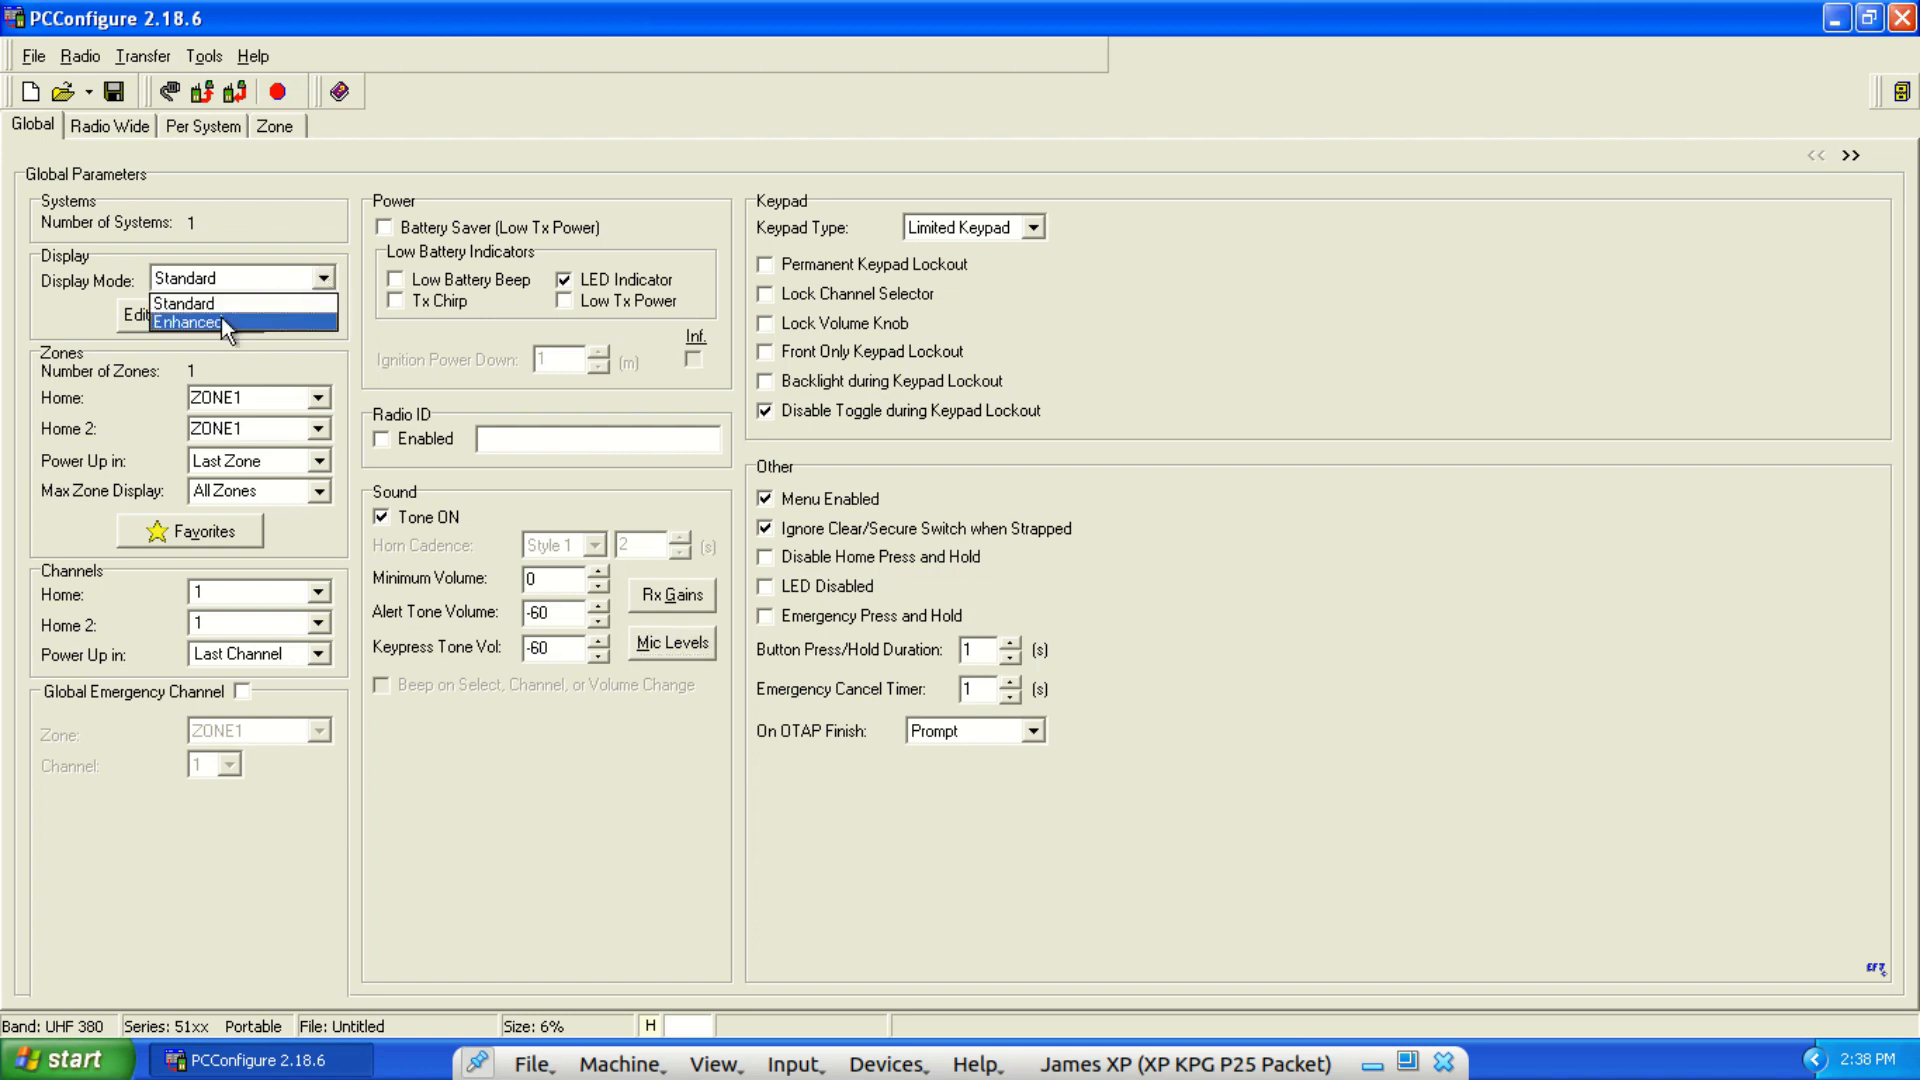
click(214, 318)
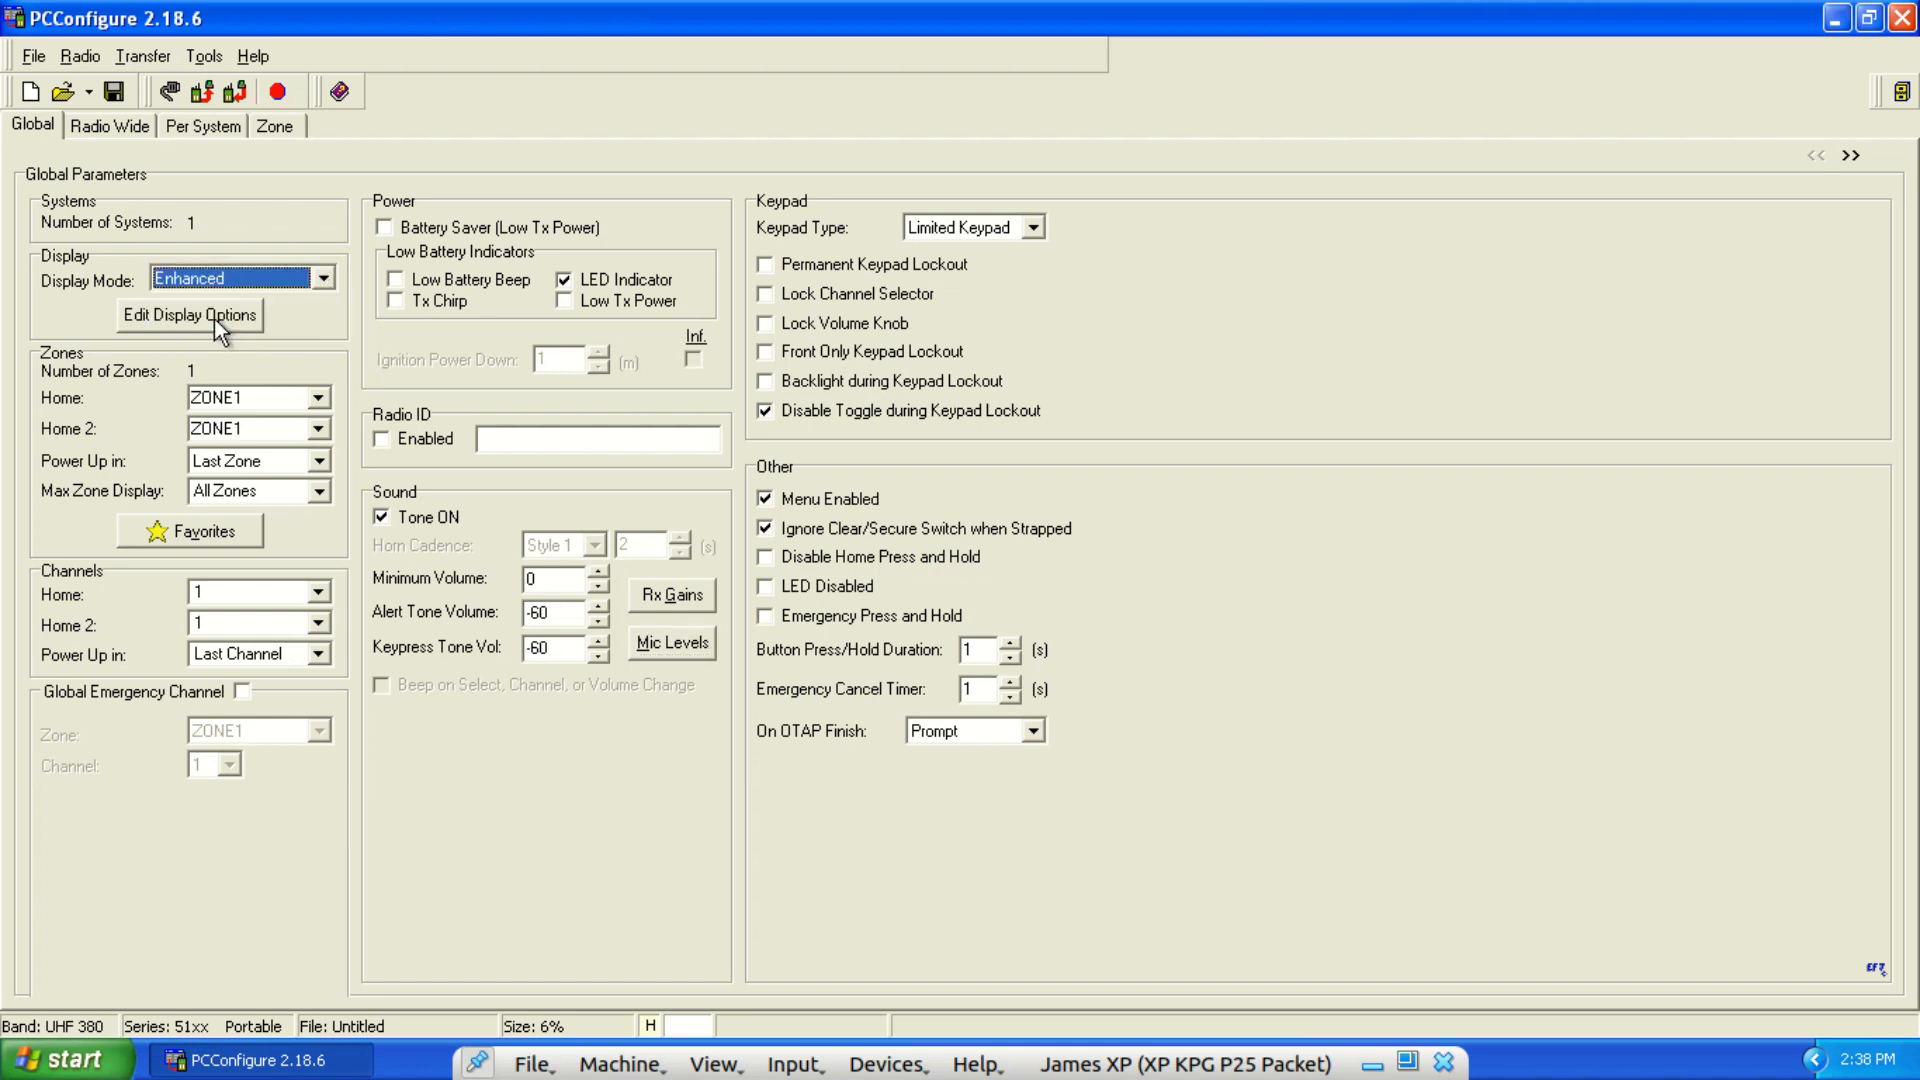
Keep the enhanced dual-line display option on Zone, and enable the Radio ID with the text UNIT 1.
click(136, 318)
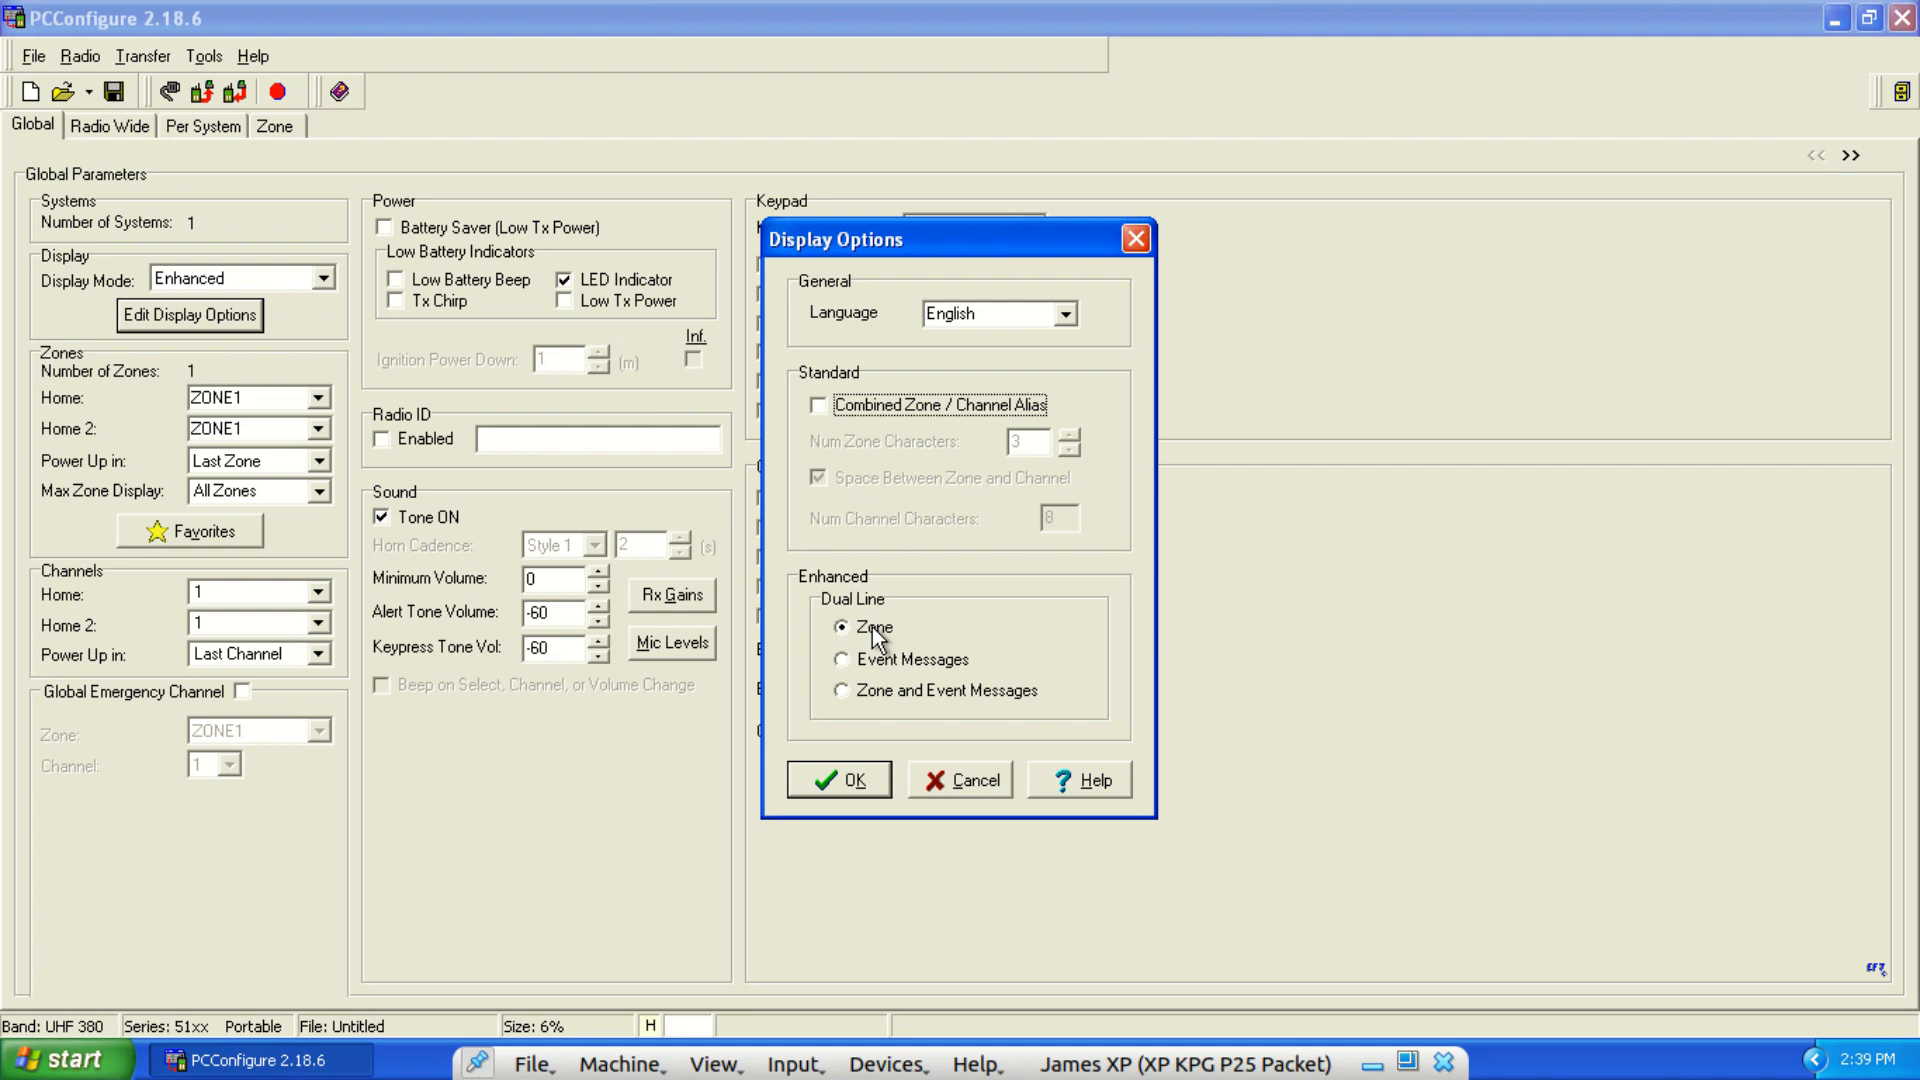
click(840, 779)
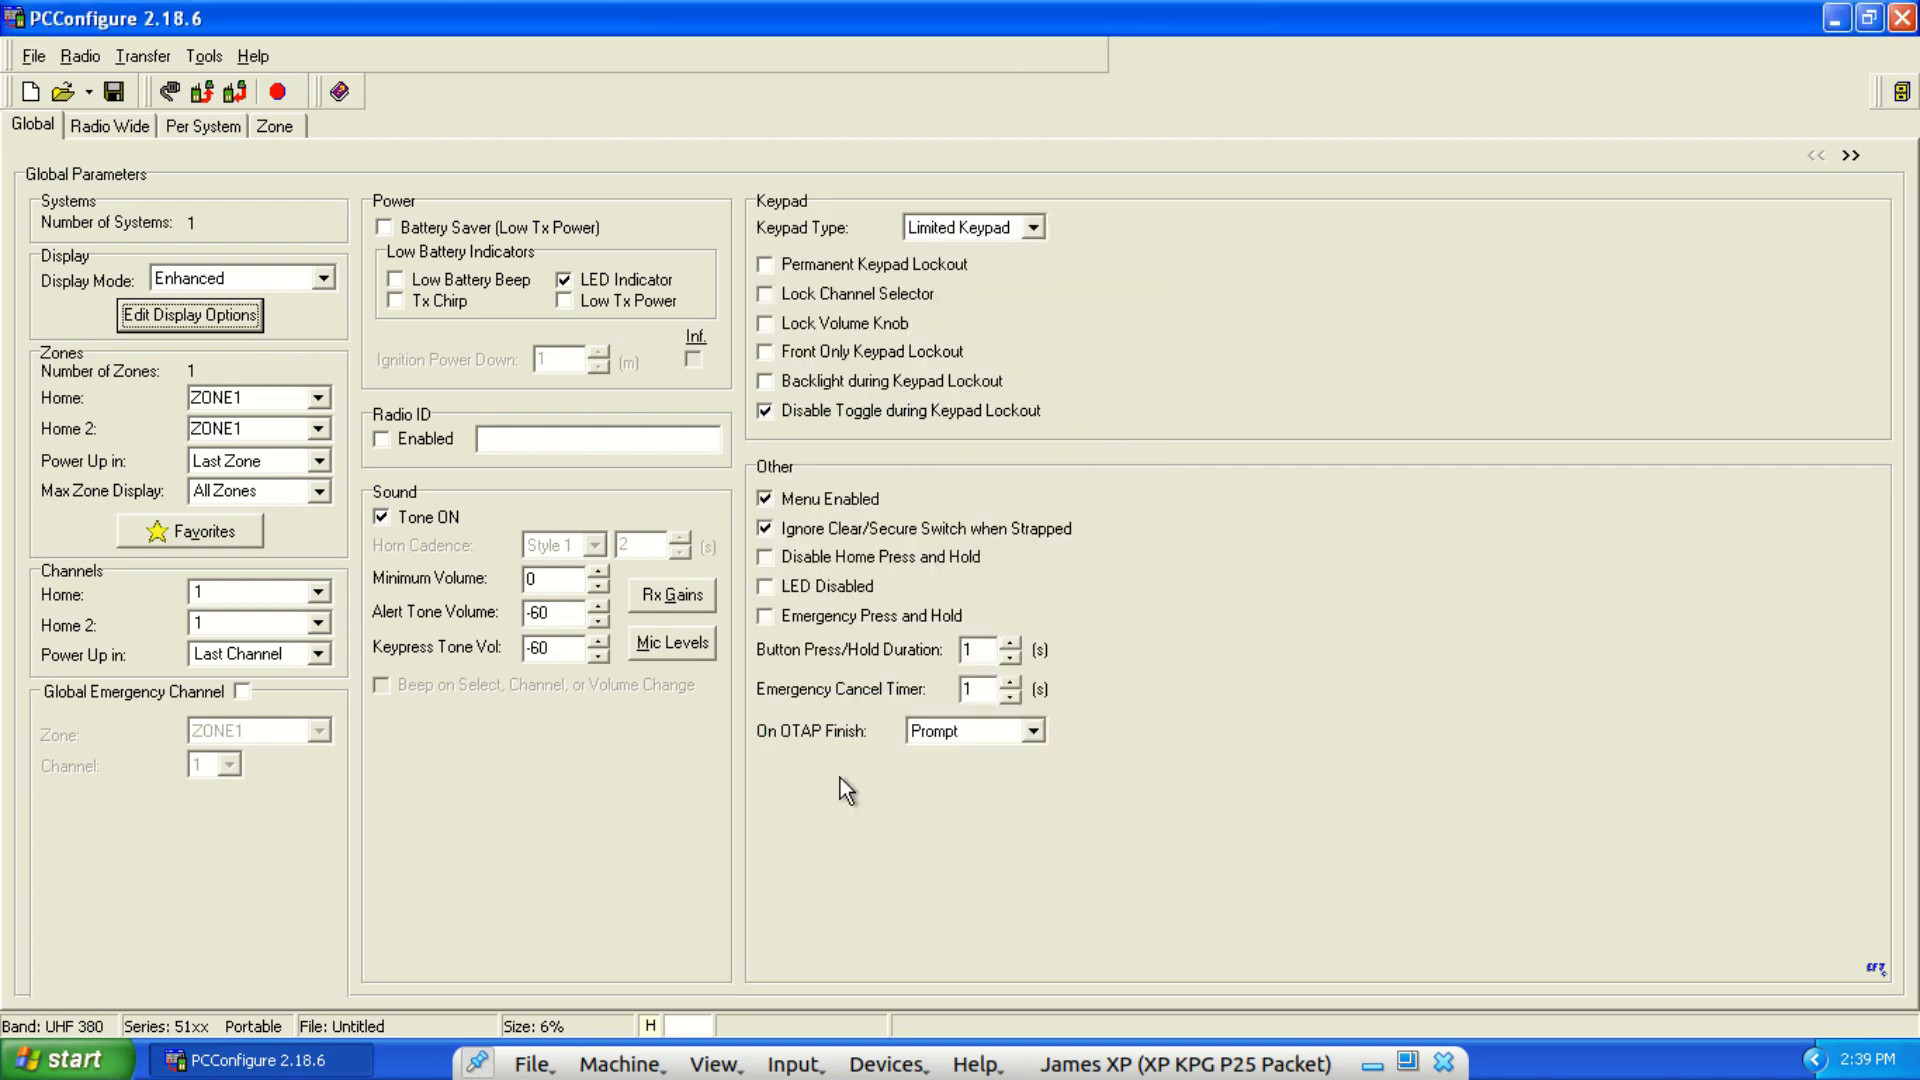
click(384, 437)
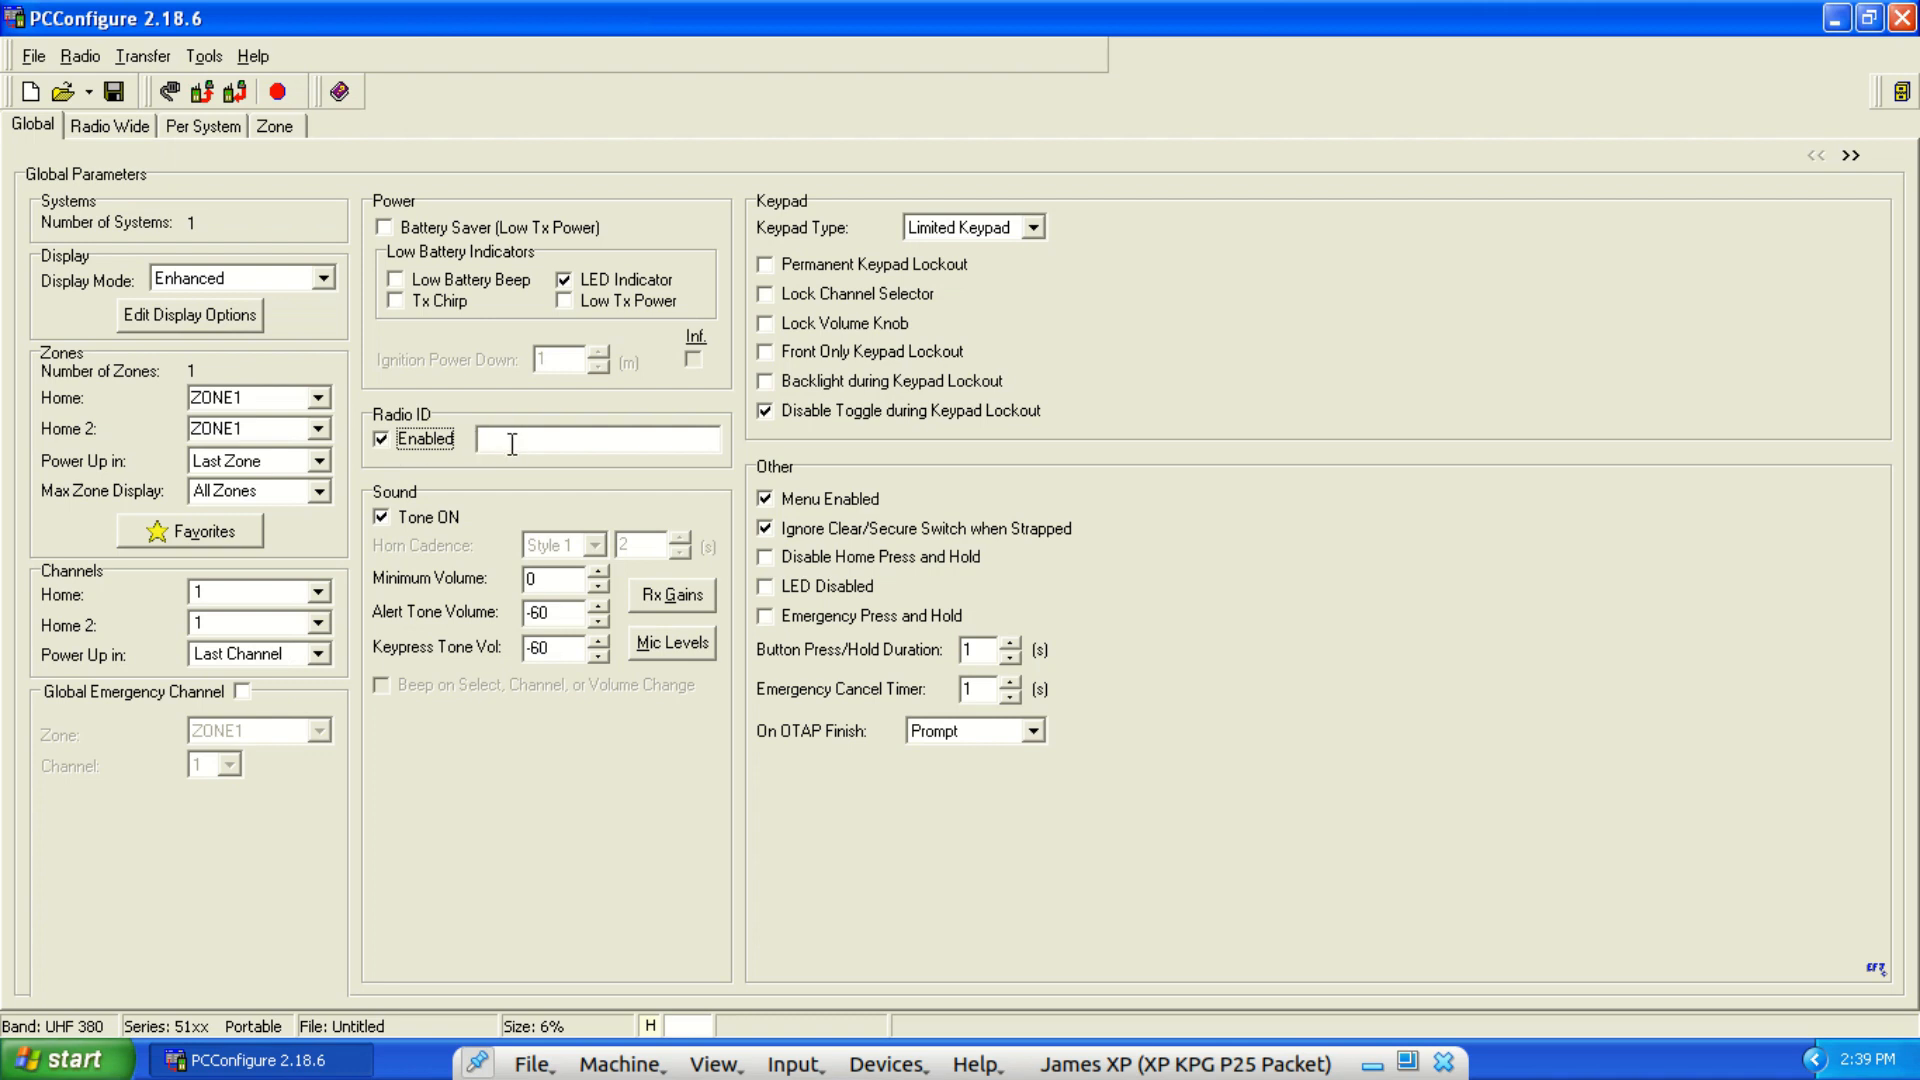
key(Tab)
text(UNIT 1)
In the additional global parameters, keep key management mode SLN (CKR) and map key number 1 to SLN 10 with alias AES10.
click(1850, 154)
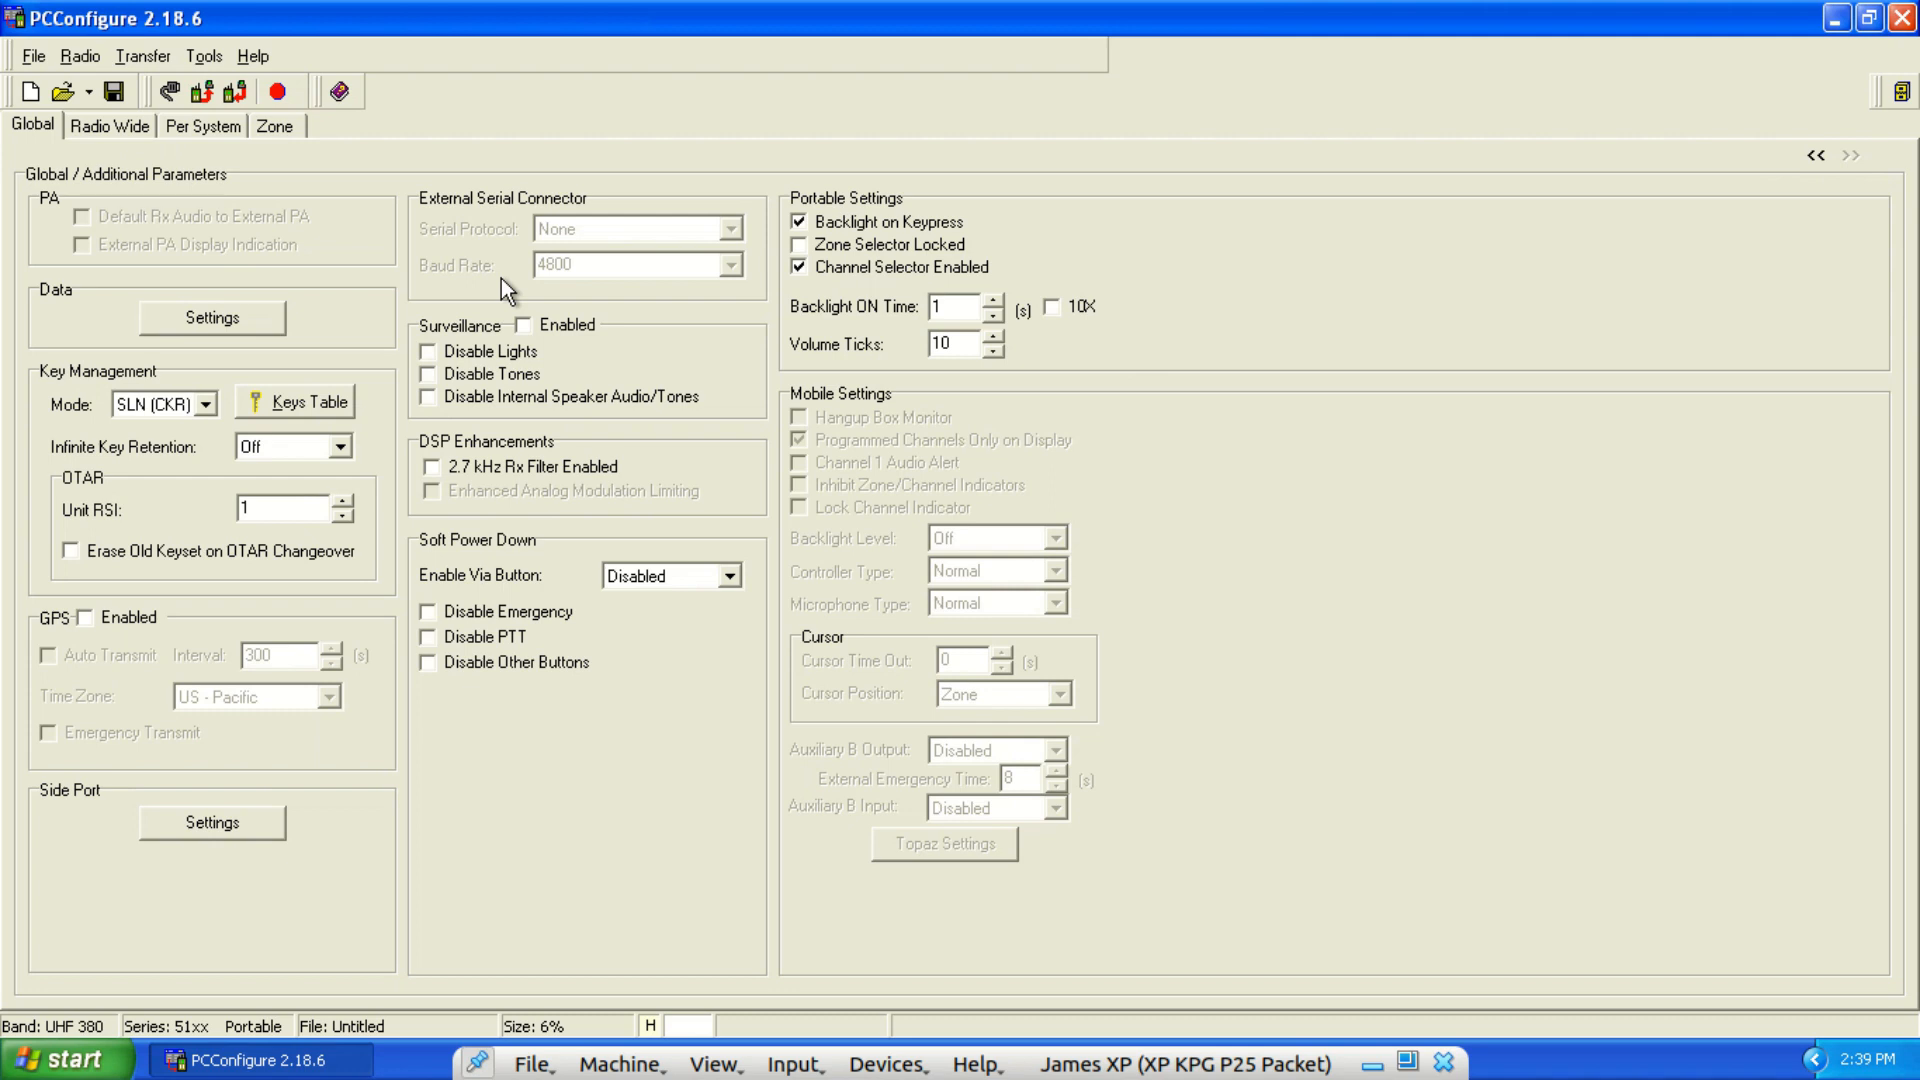
click(200, 404)
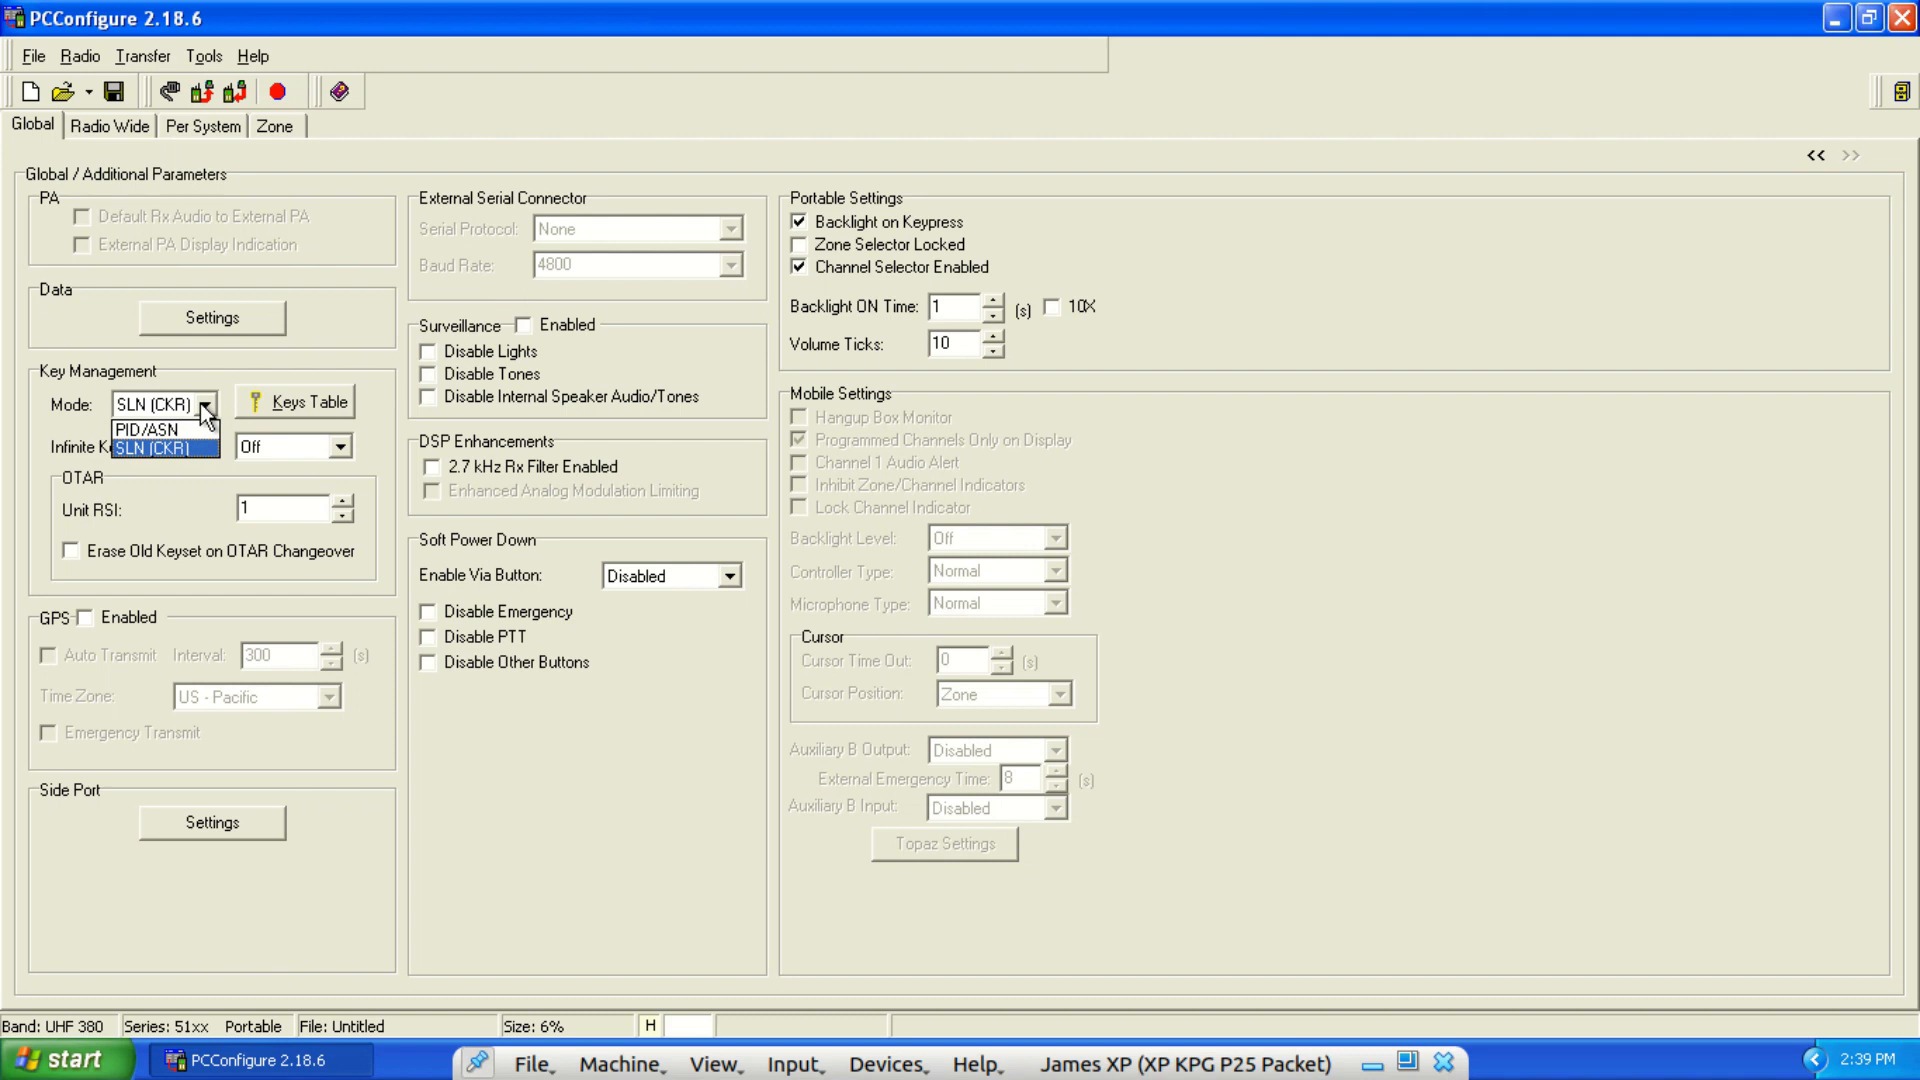
click(200, 404)
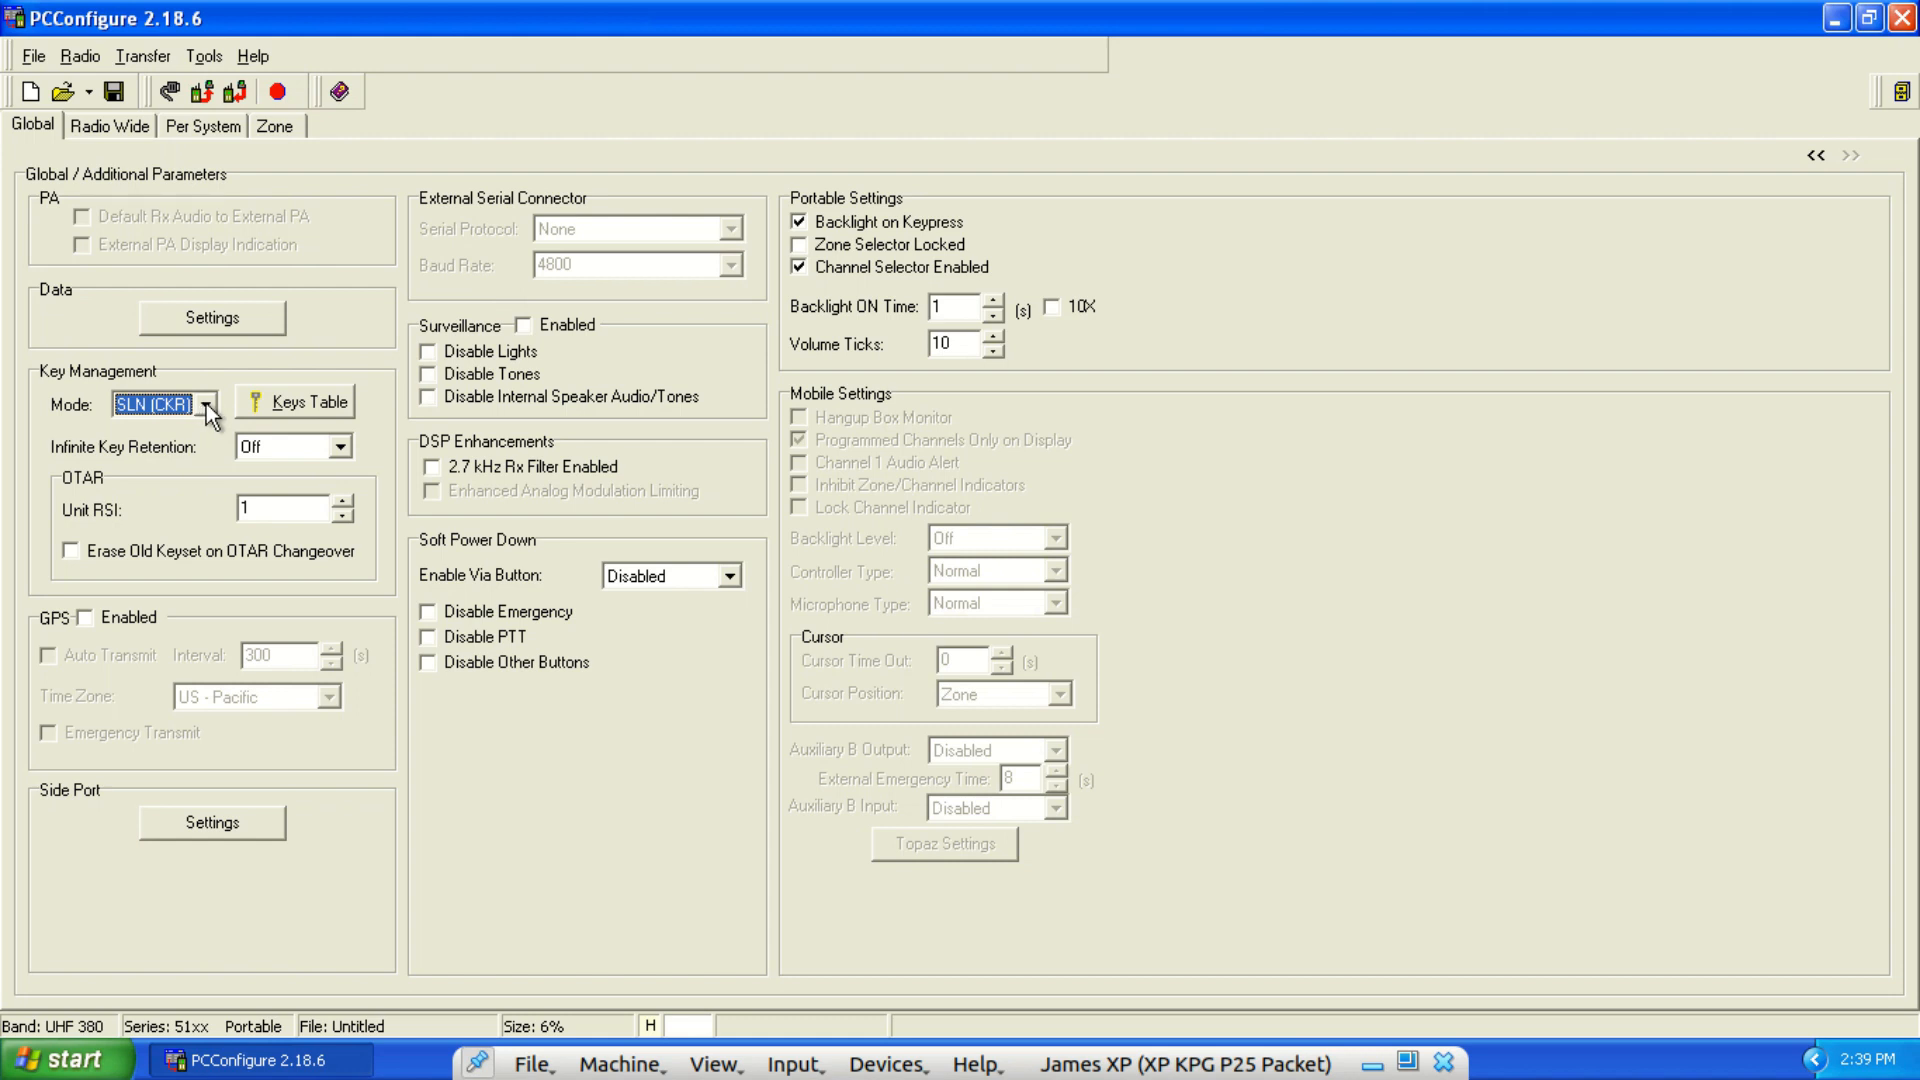
click(266, 404)
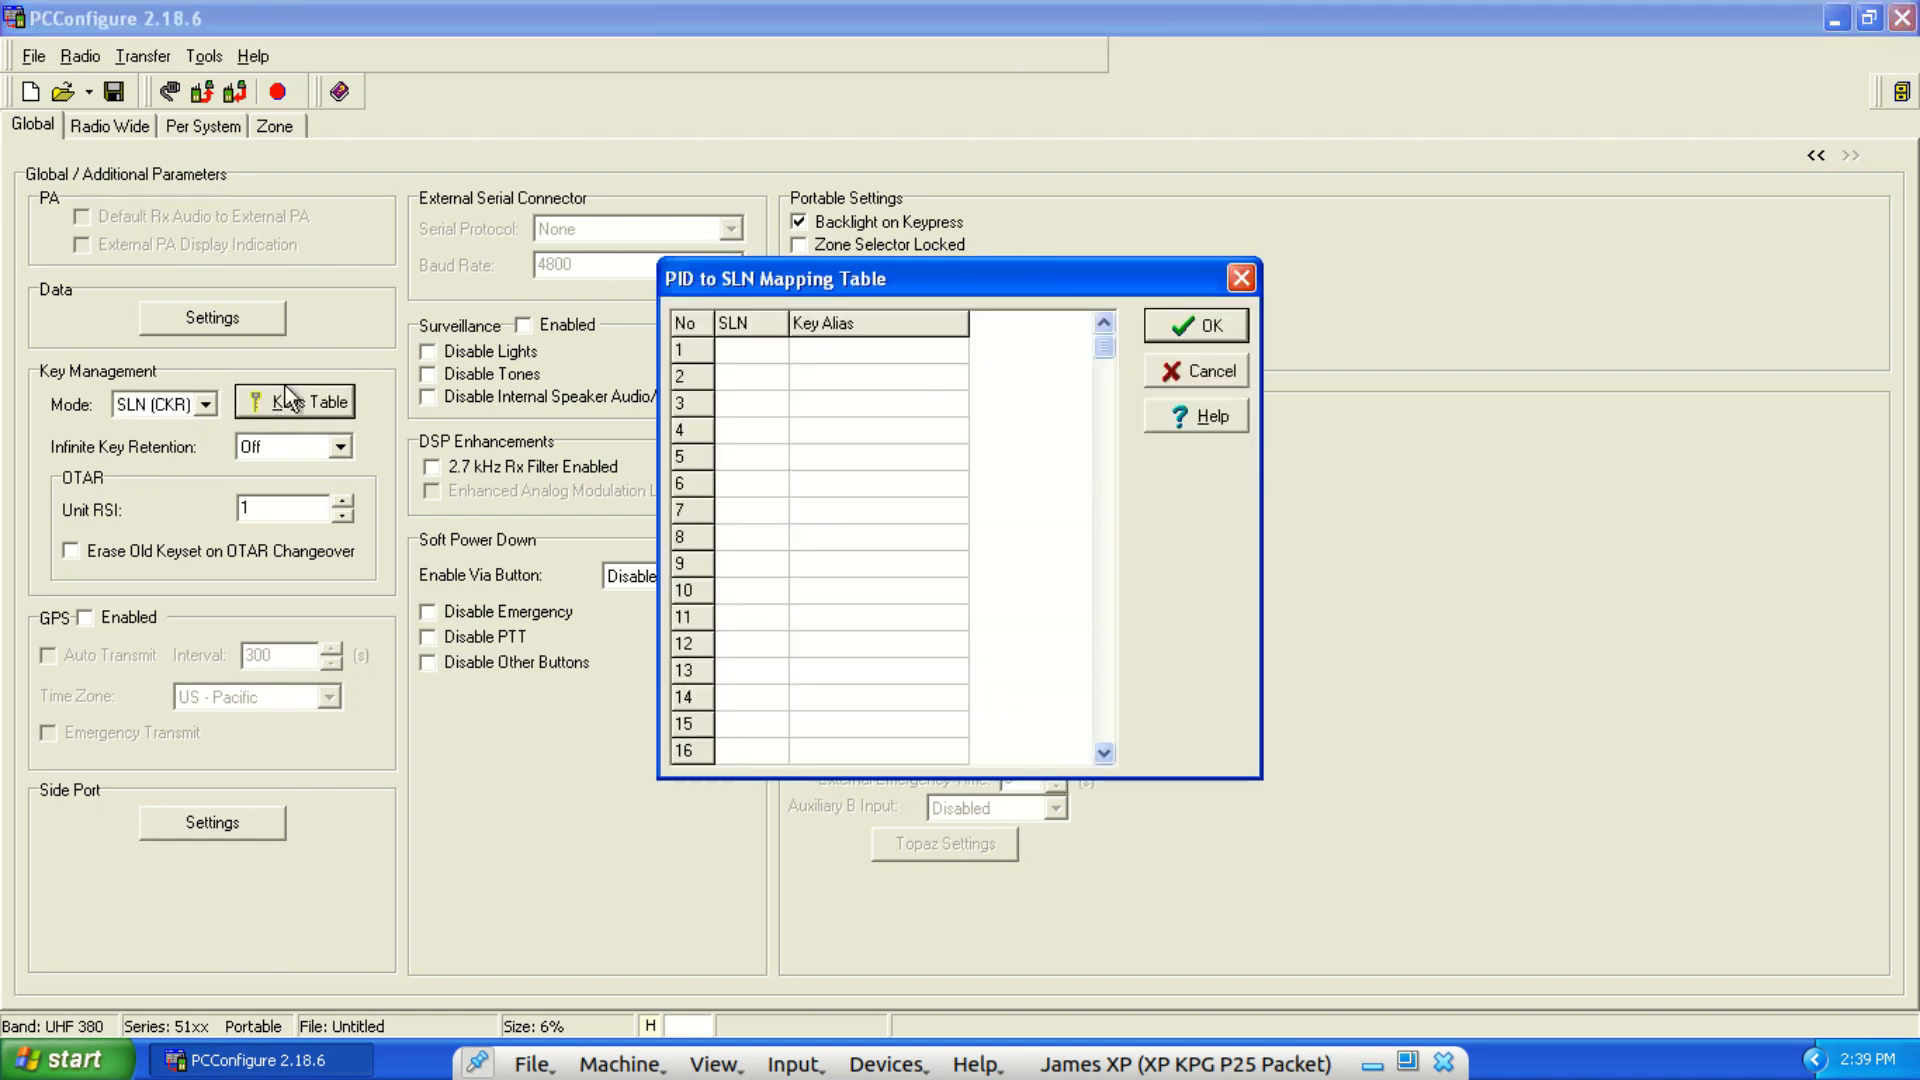
click(733, 350)
text(10)
click(828, 352)
text(AES10)
click(1206, 326)
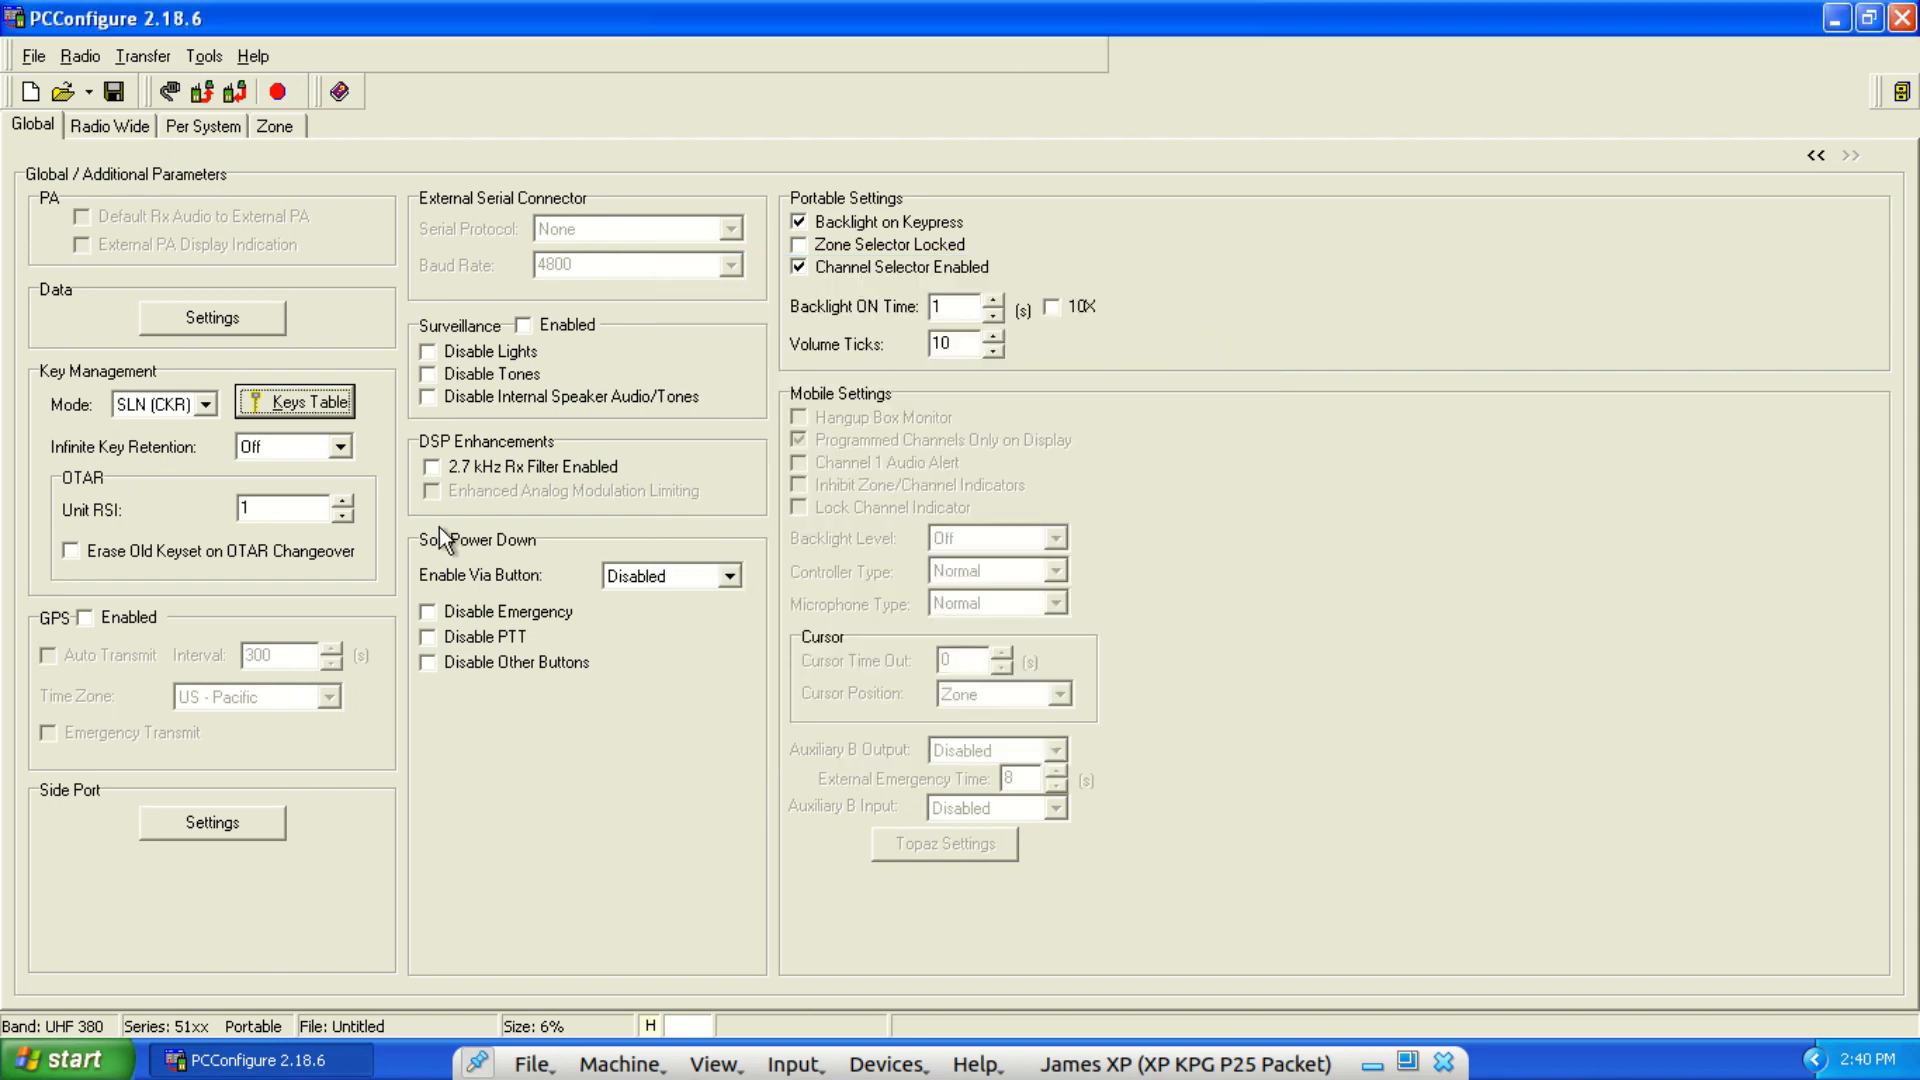
Set Infinite Key Retention to On in the key management settings.
click(340, 447)
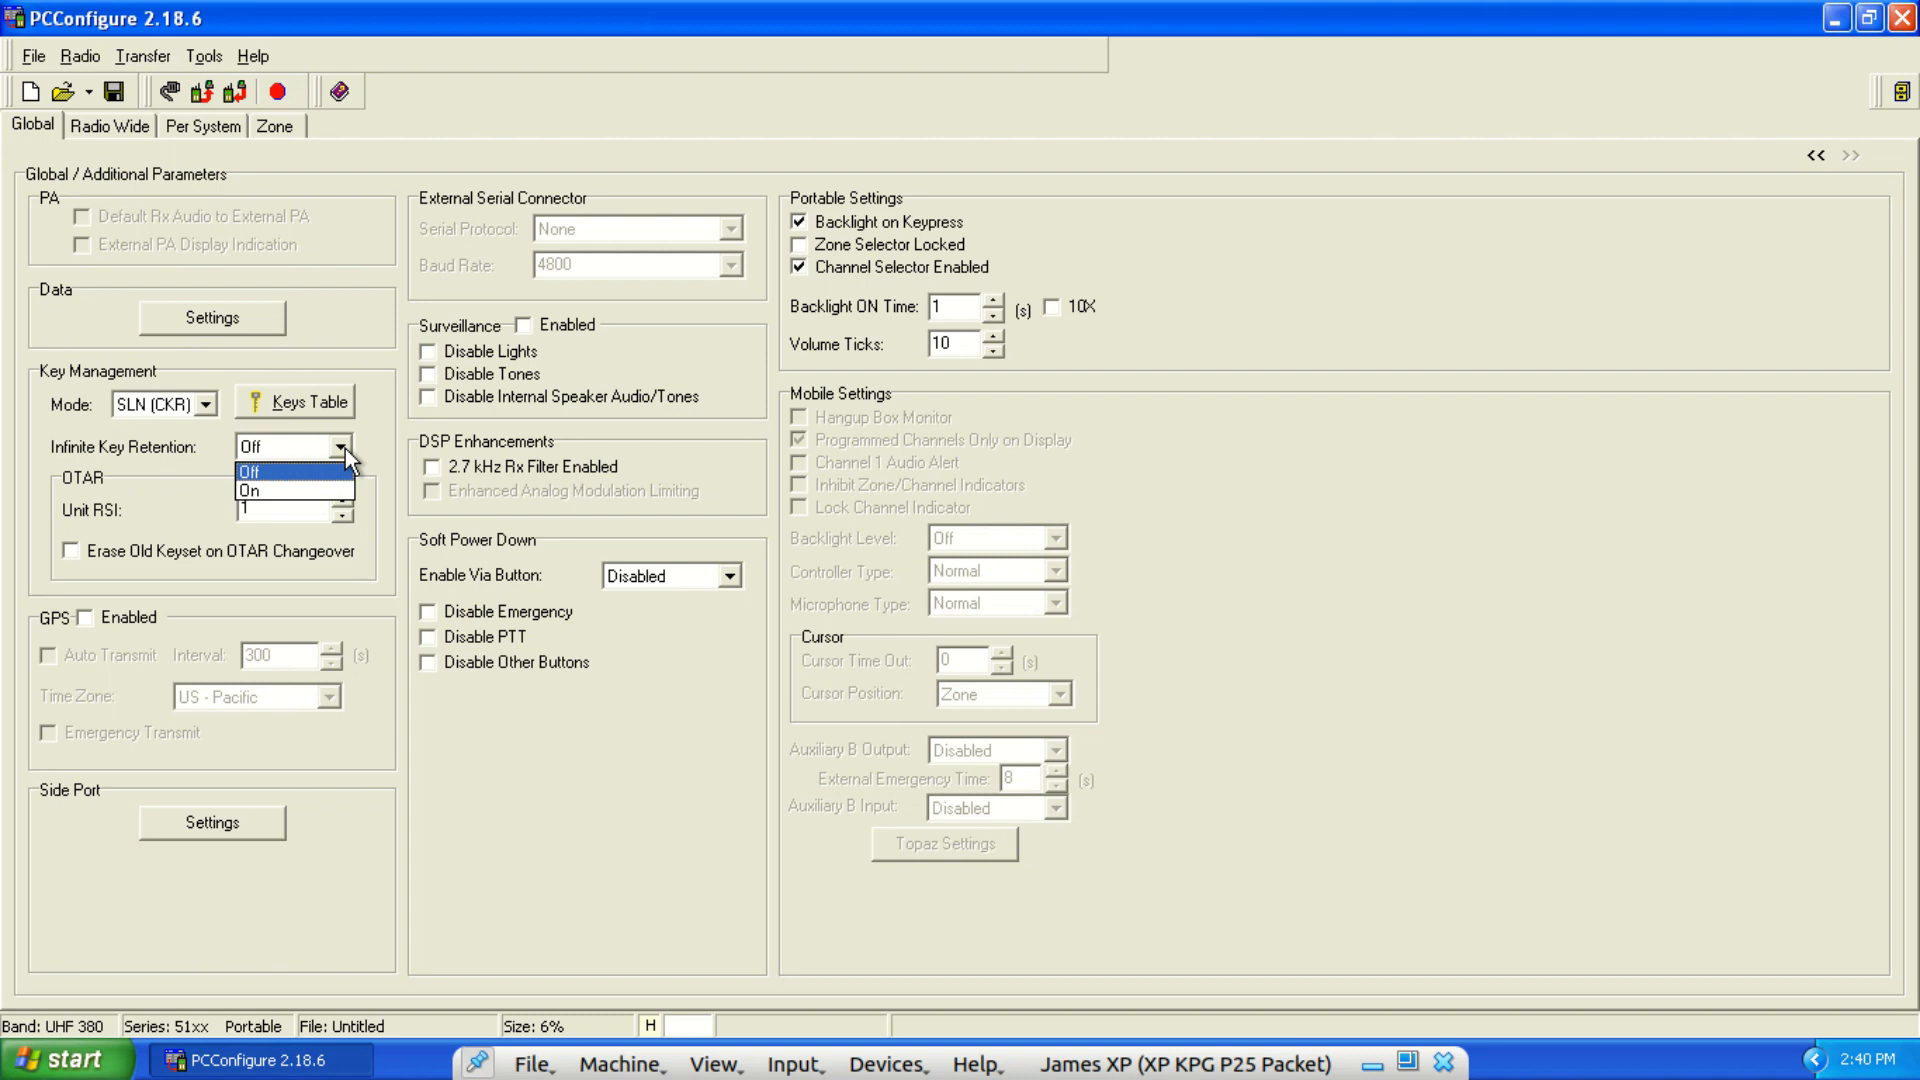
click(244, 490)
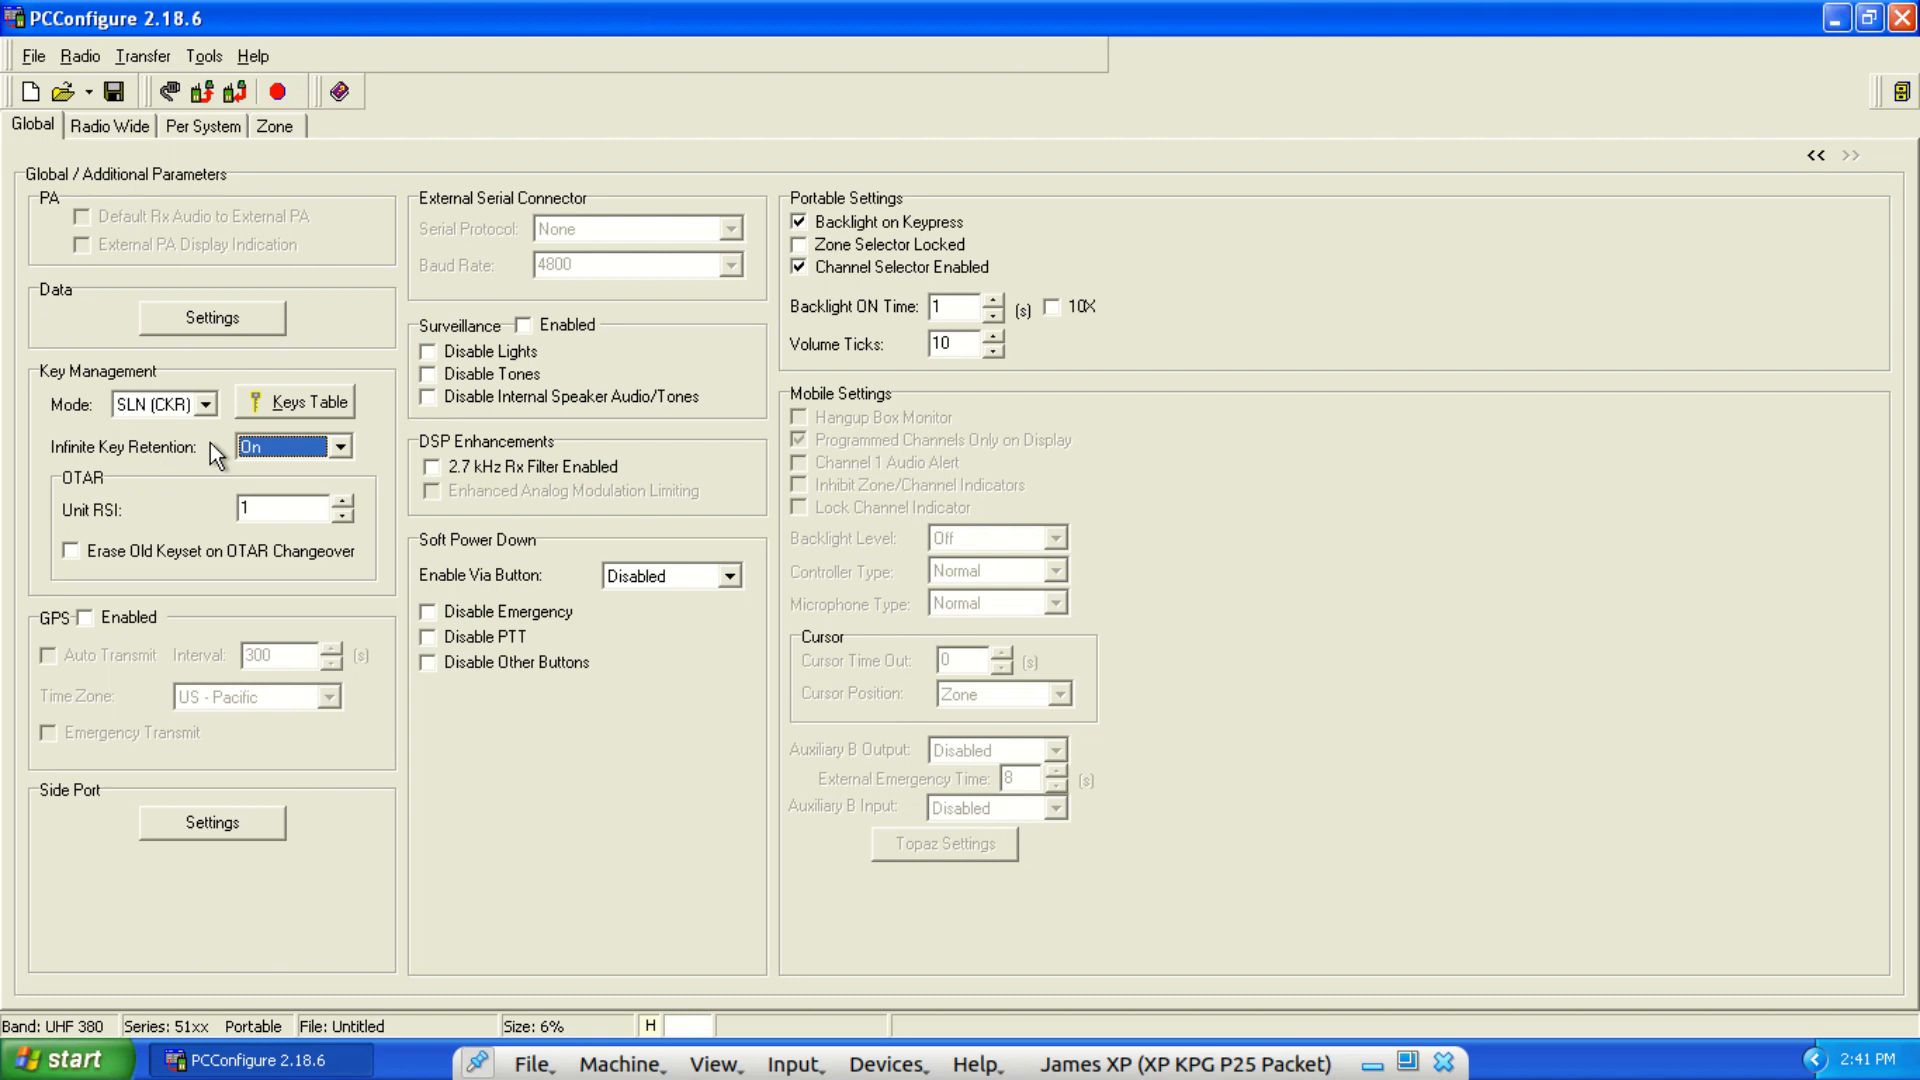
click(340, 448)
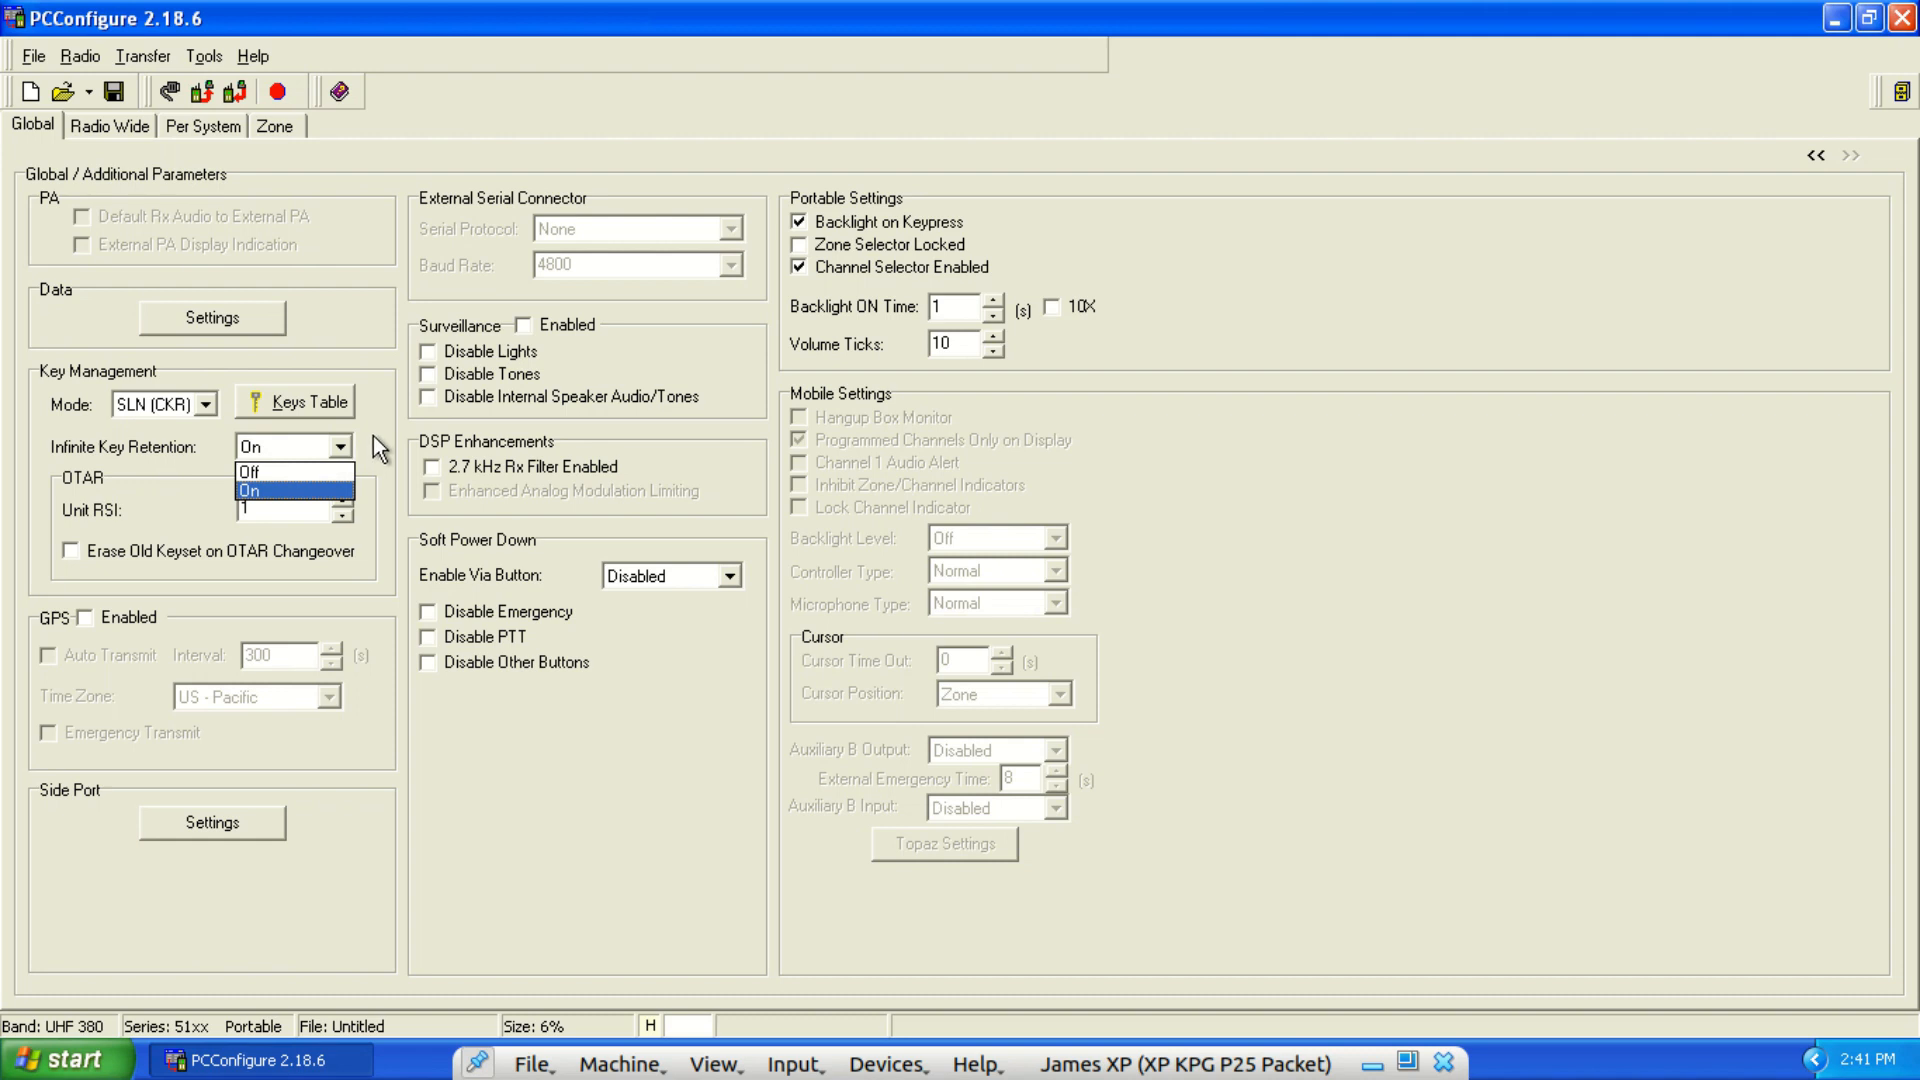
click(376, 434)
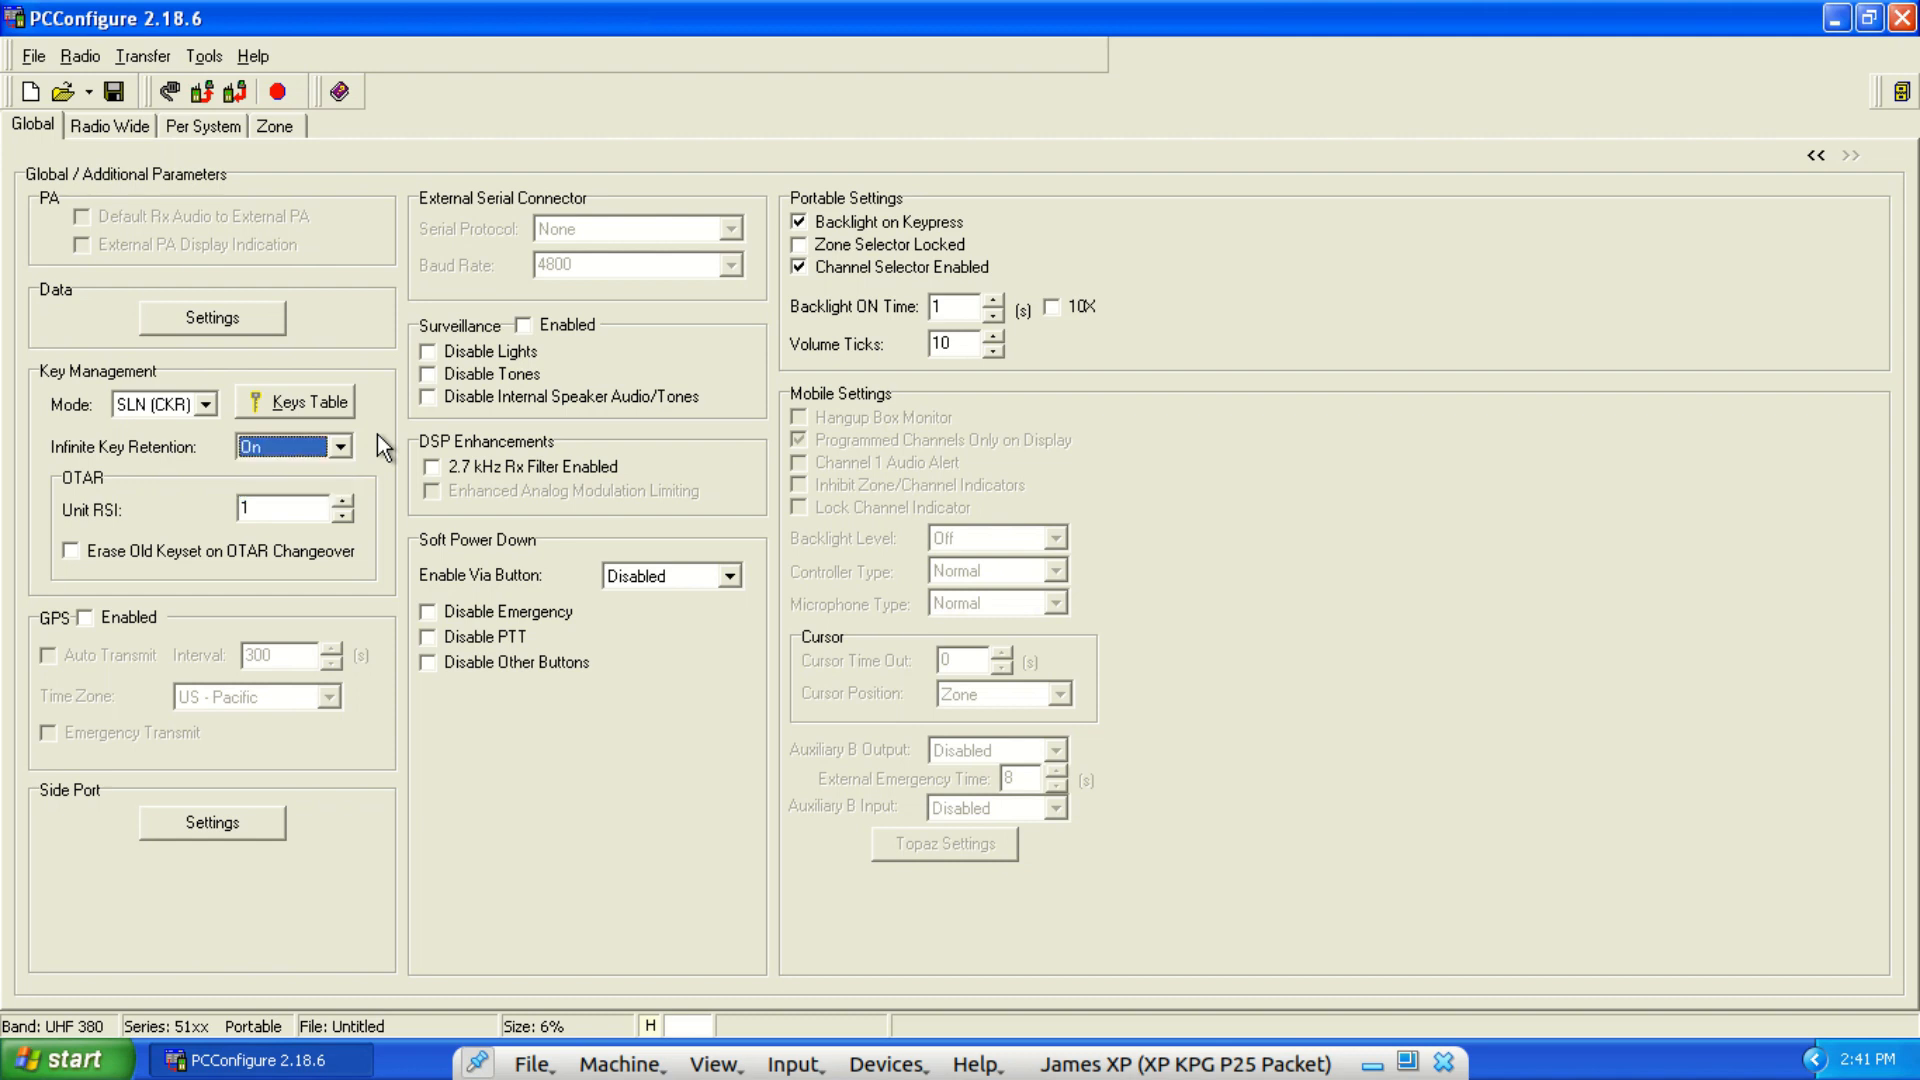
In the radio wide conventional settings, enable Clear Alert Tone and add Contrast to the programmed menu items.
click(100, 127)
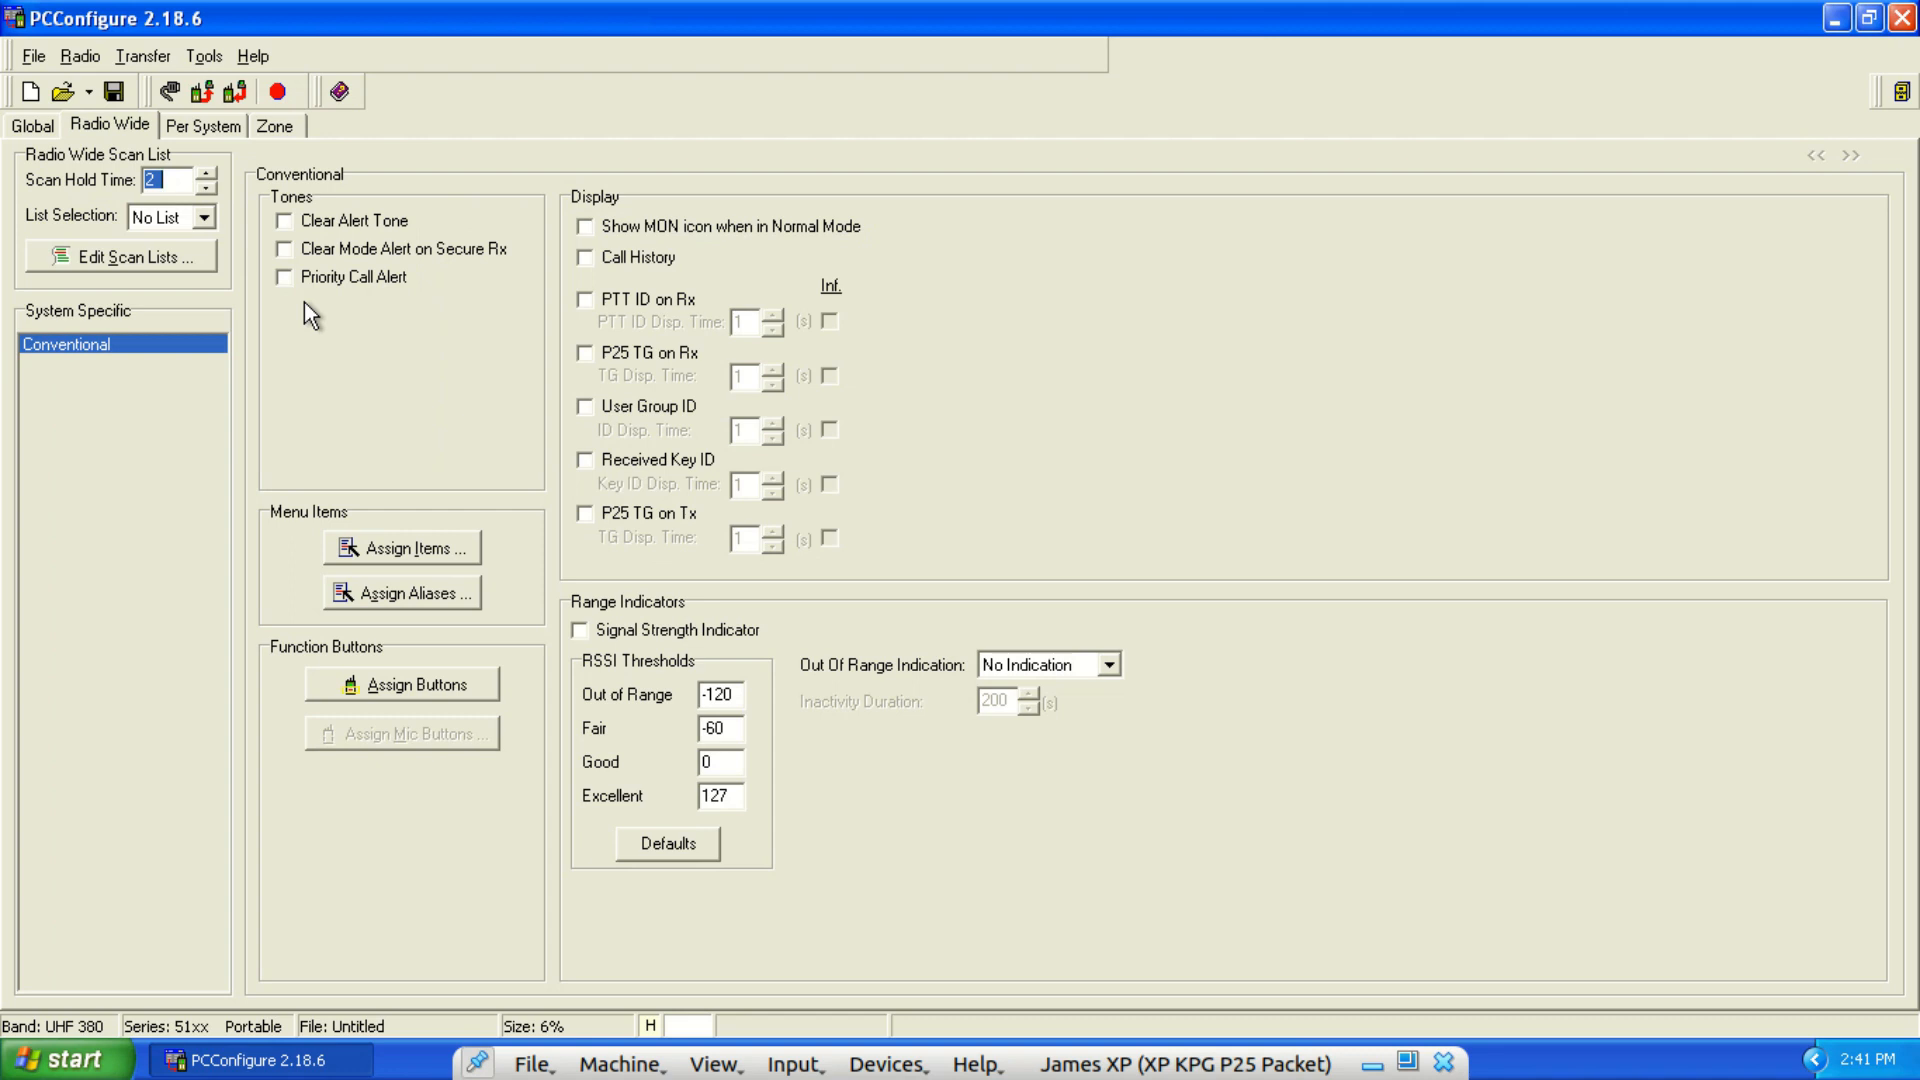
click(285, 223)
click(396, 550)
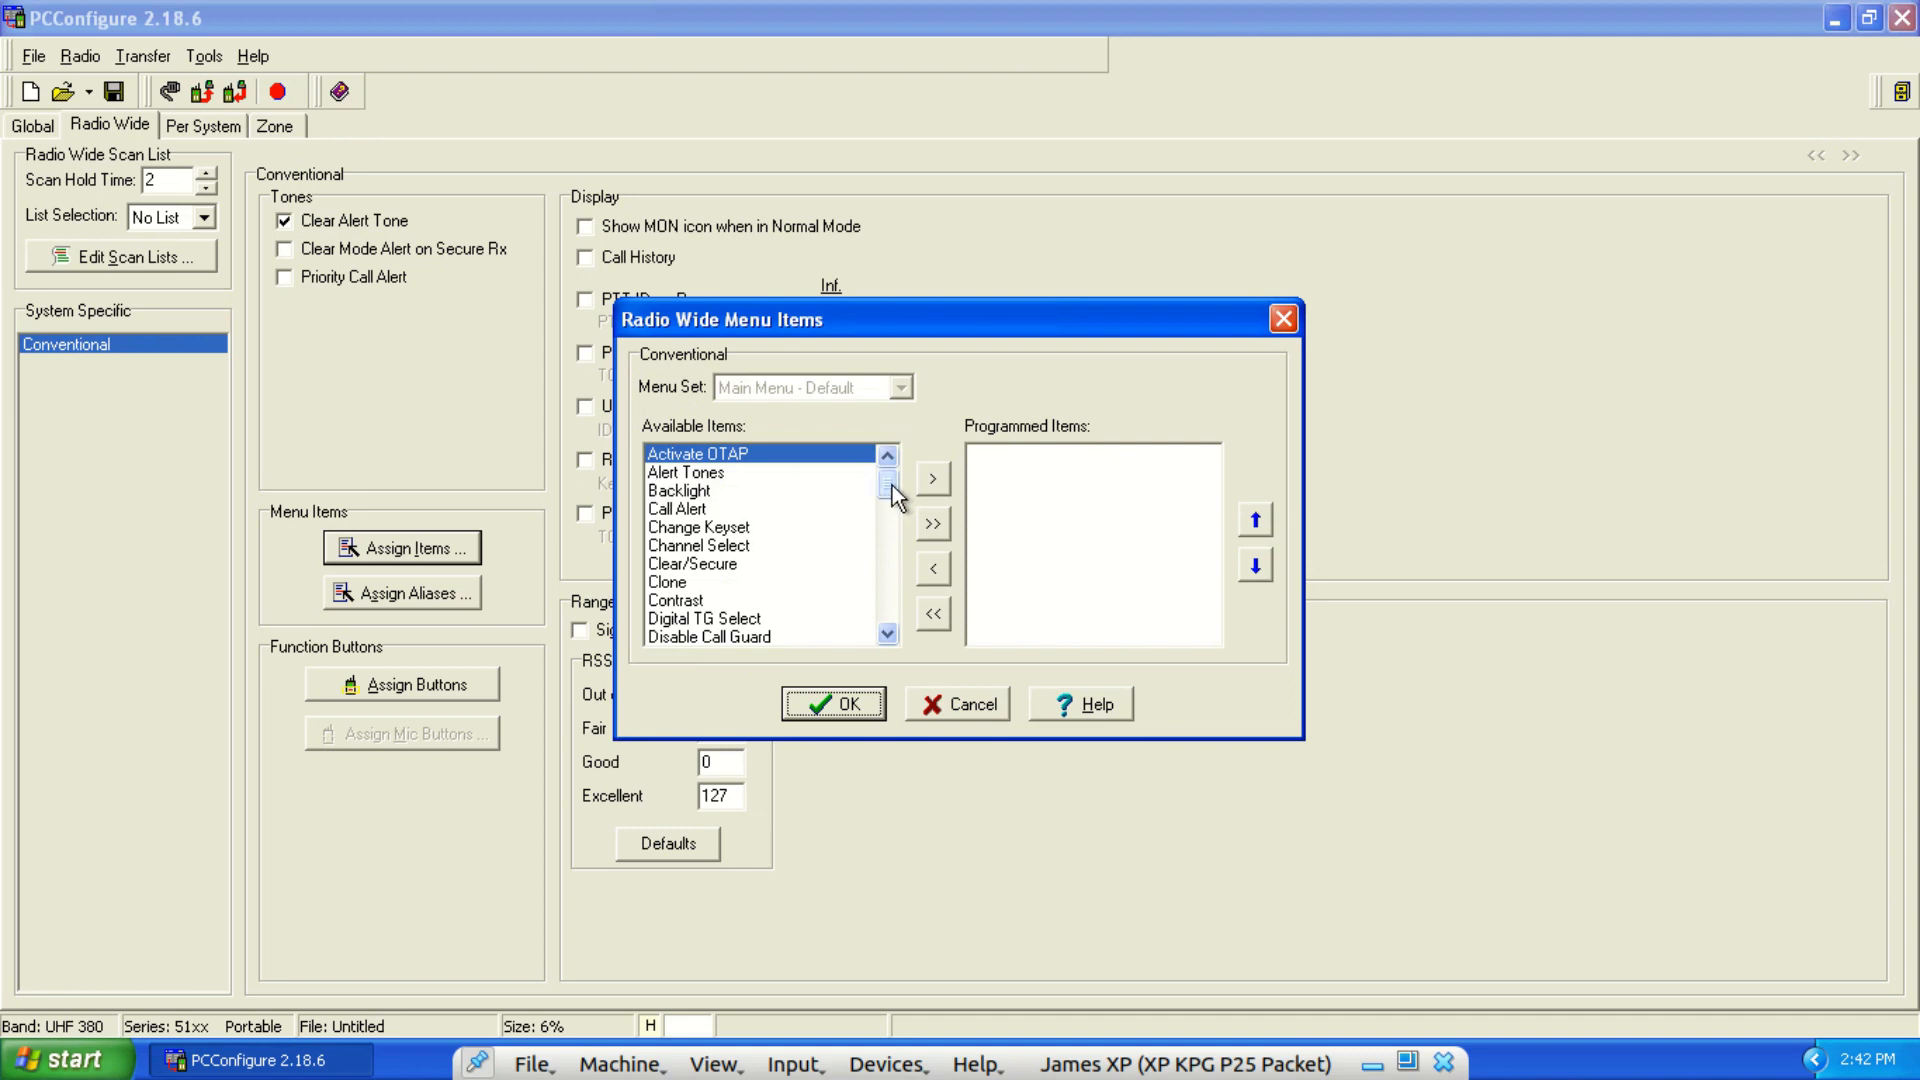
drag(892, 486, 892, 498)
click(700, 527)
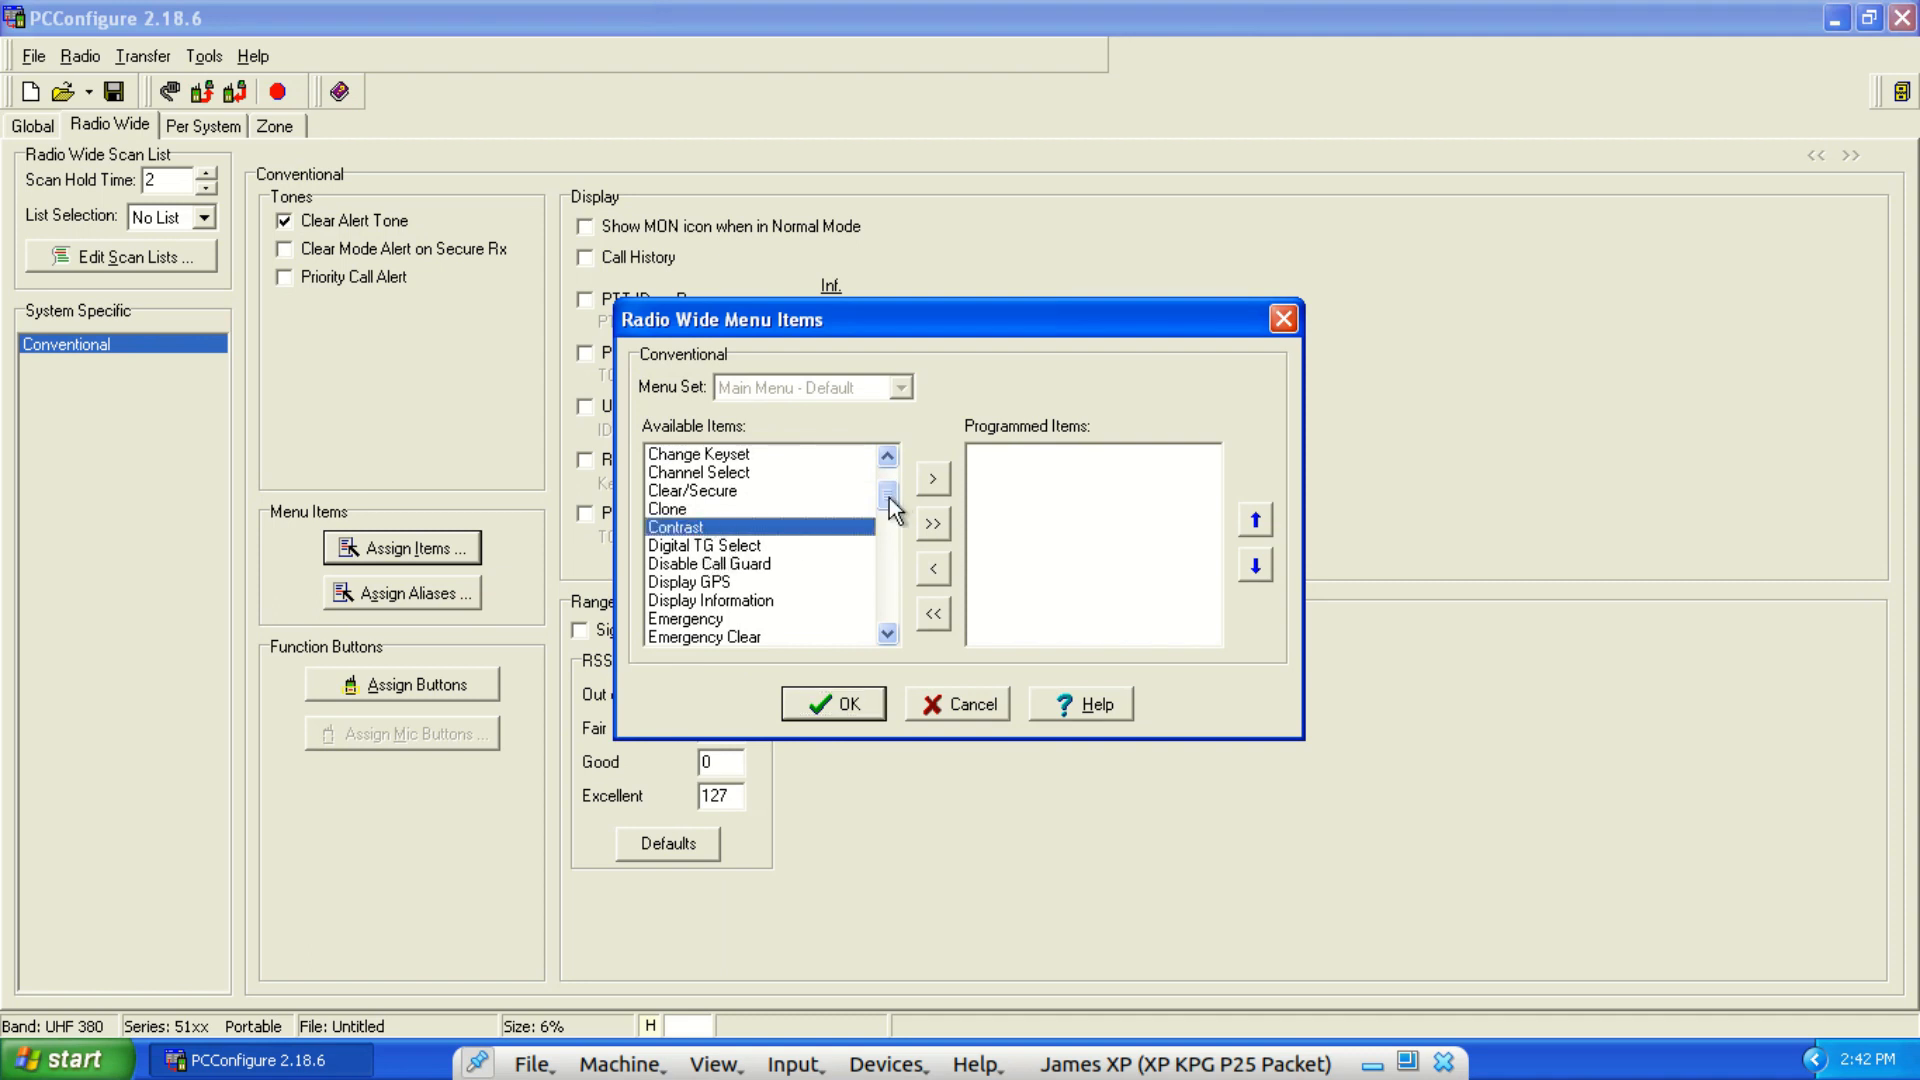
click(938, 486)
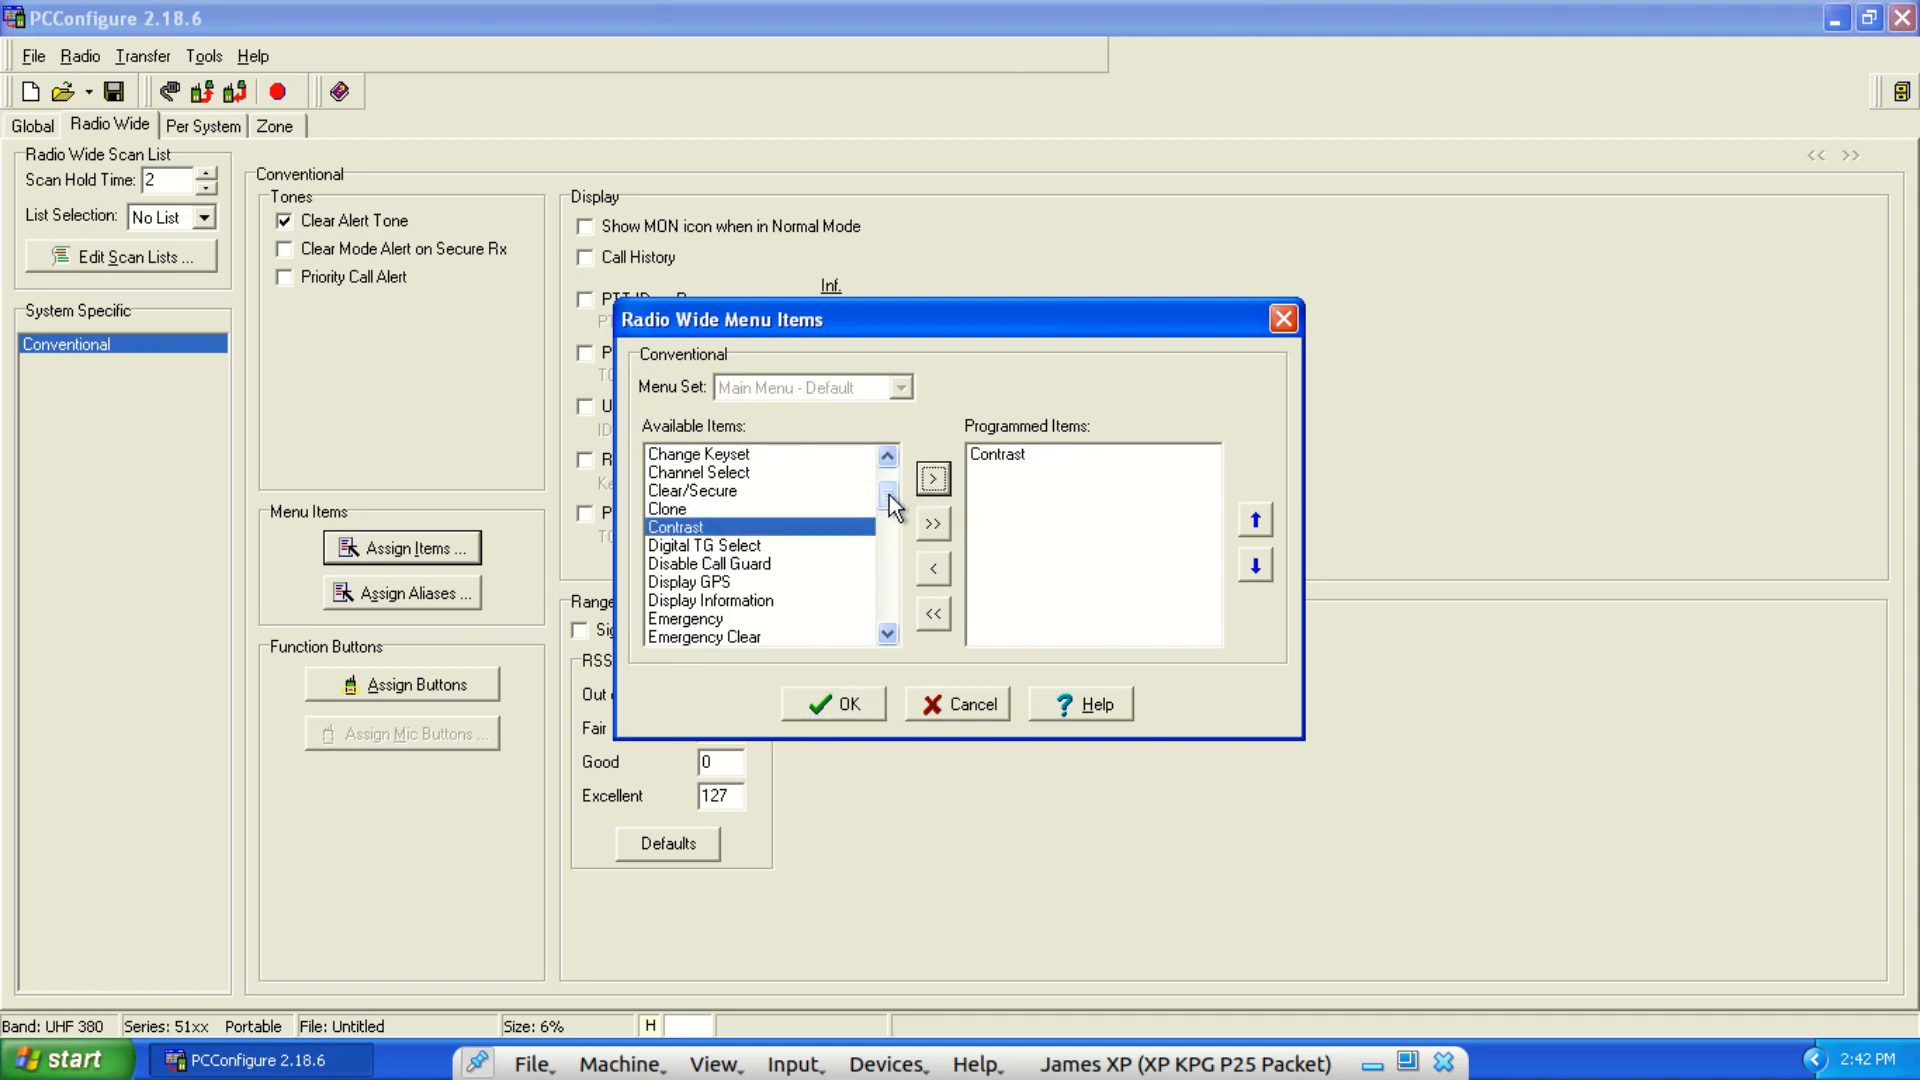
Add Display Information and Erase Keys to the radio wide menu items, and keep the default menu aliases.
drag(889, 496, 889, 502)
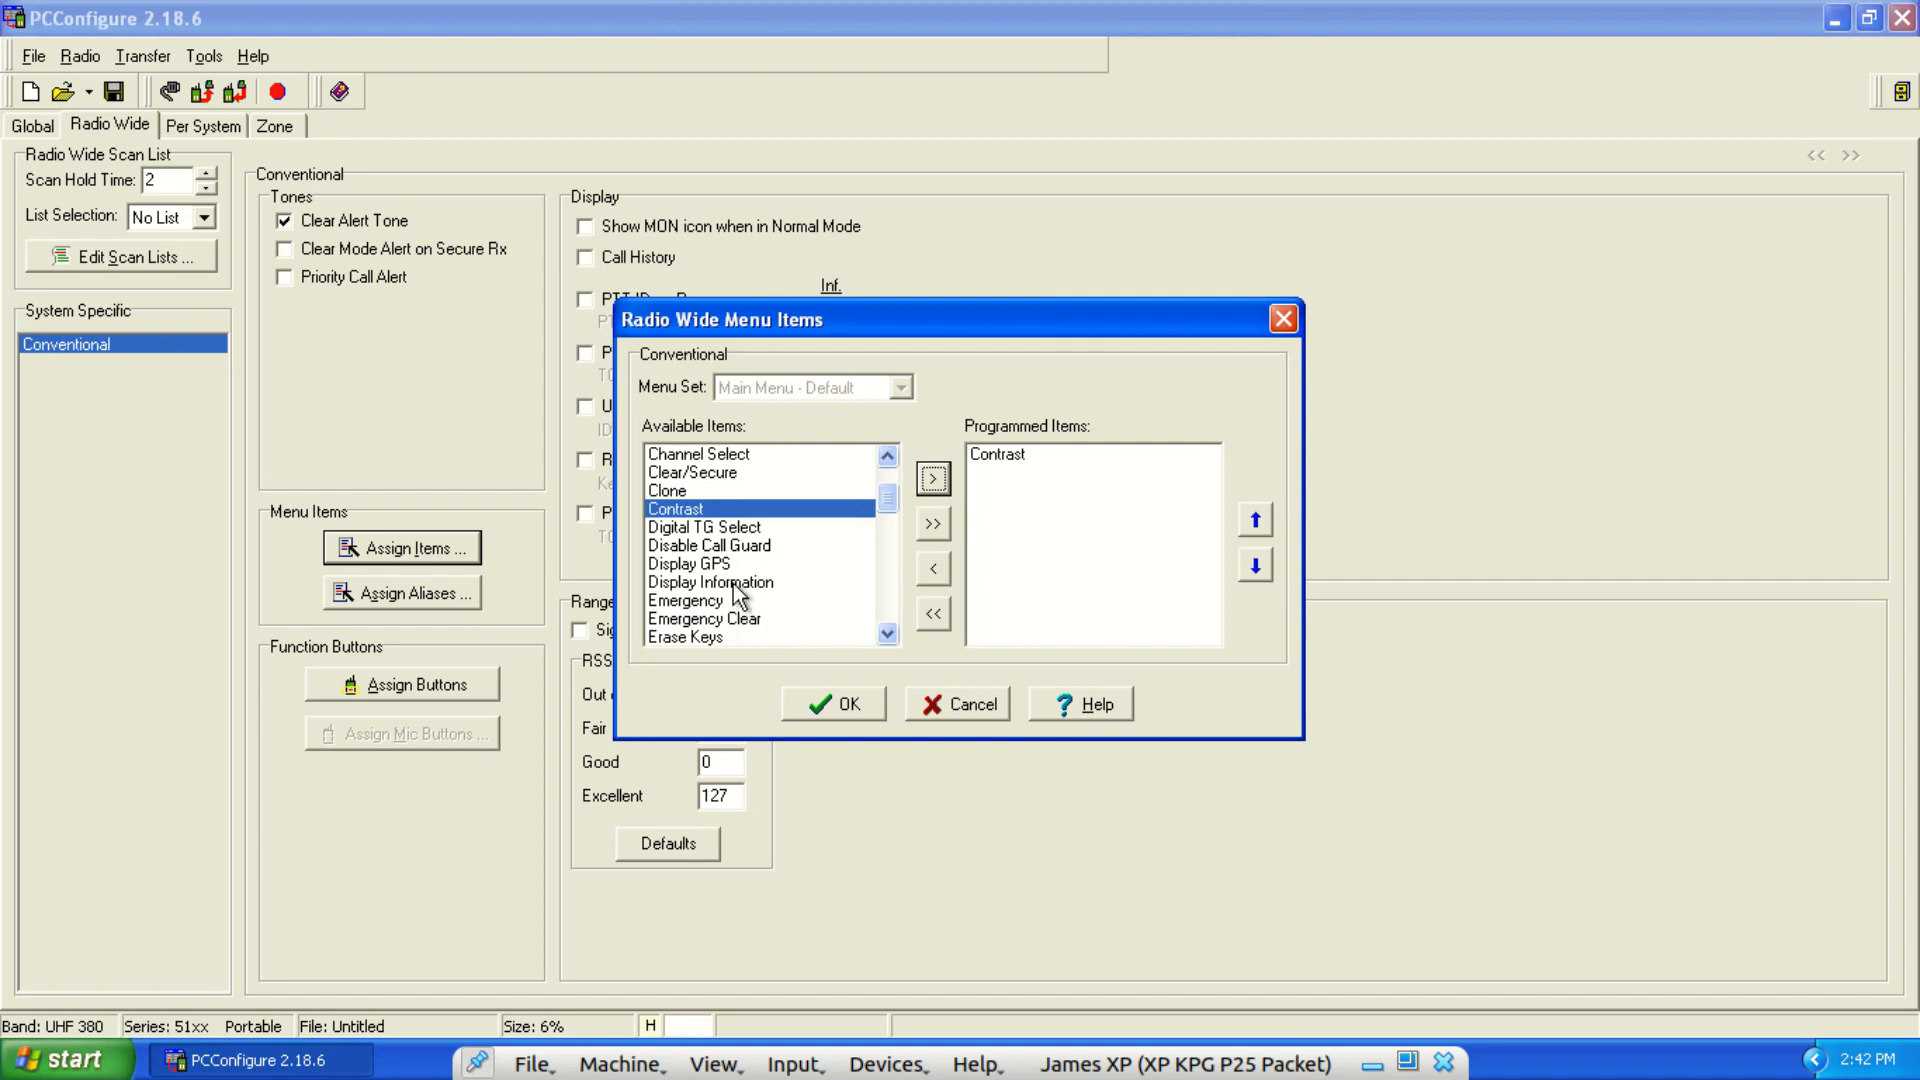
click(735, 583)
click(936, 482)
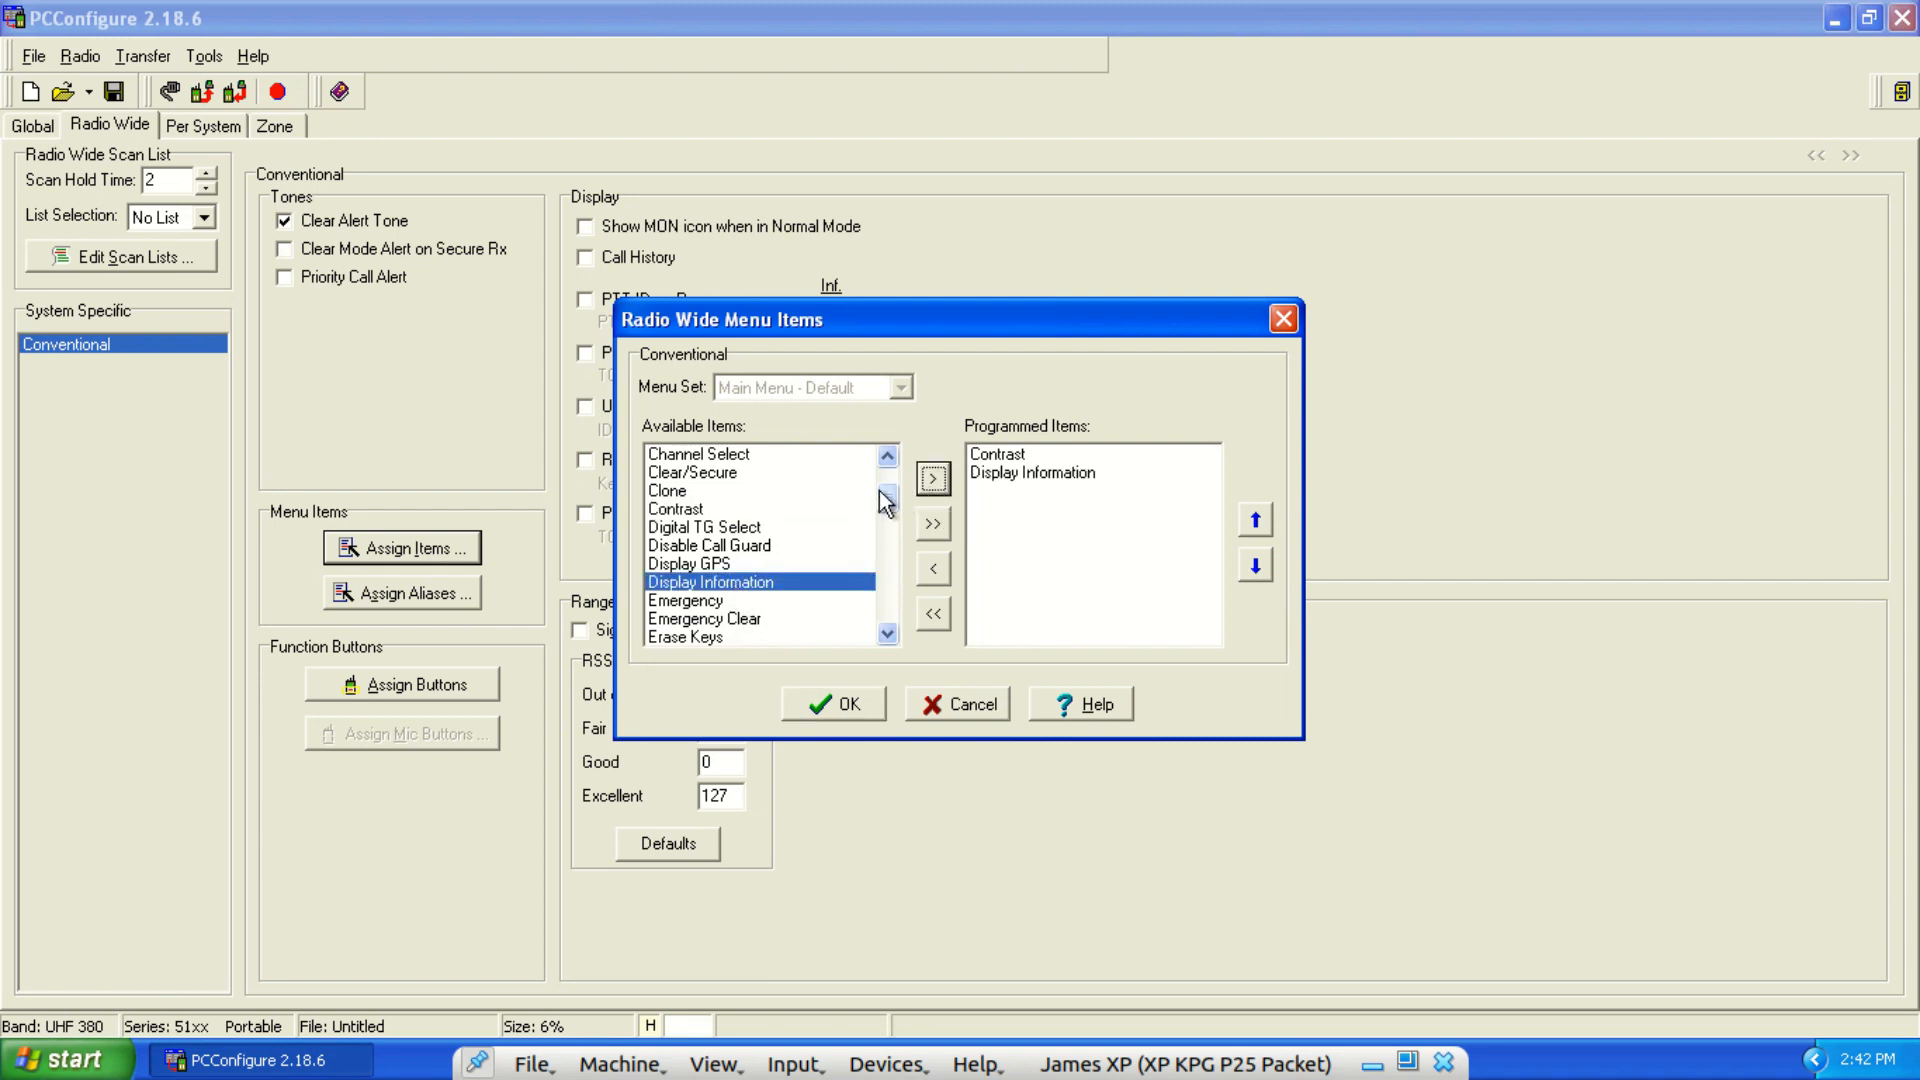
drag(888, 500, 891, 506)
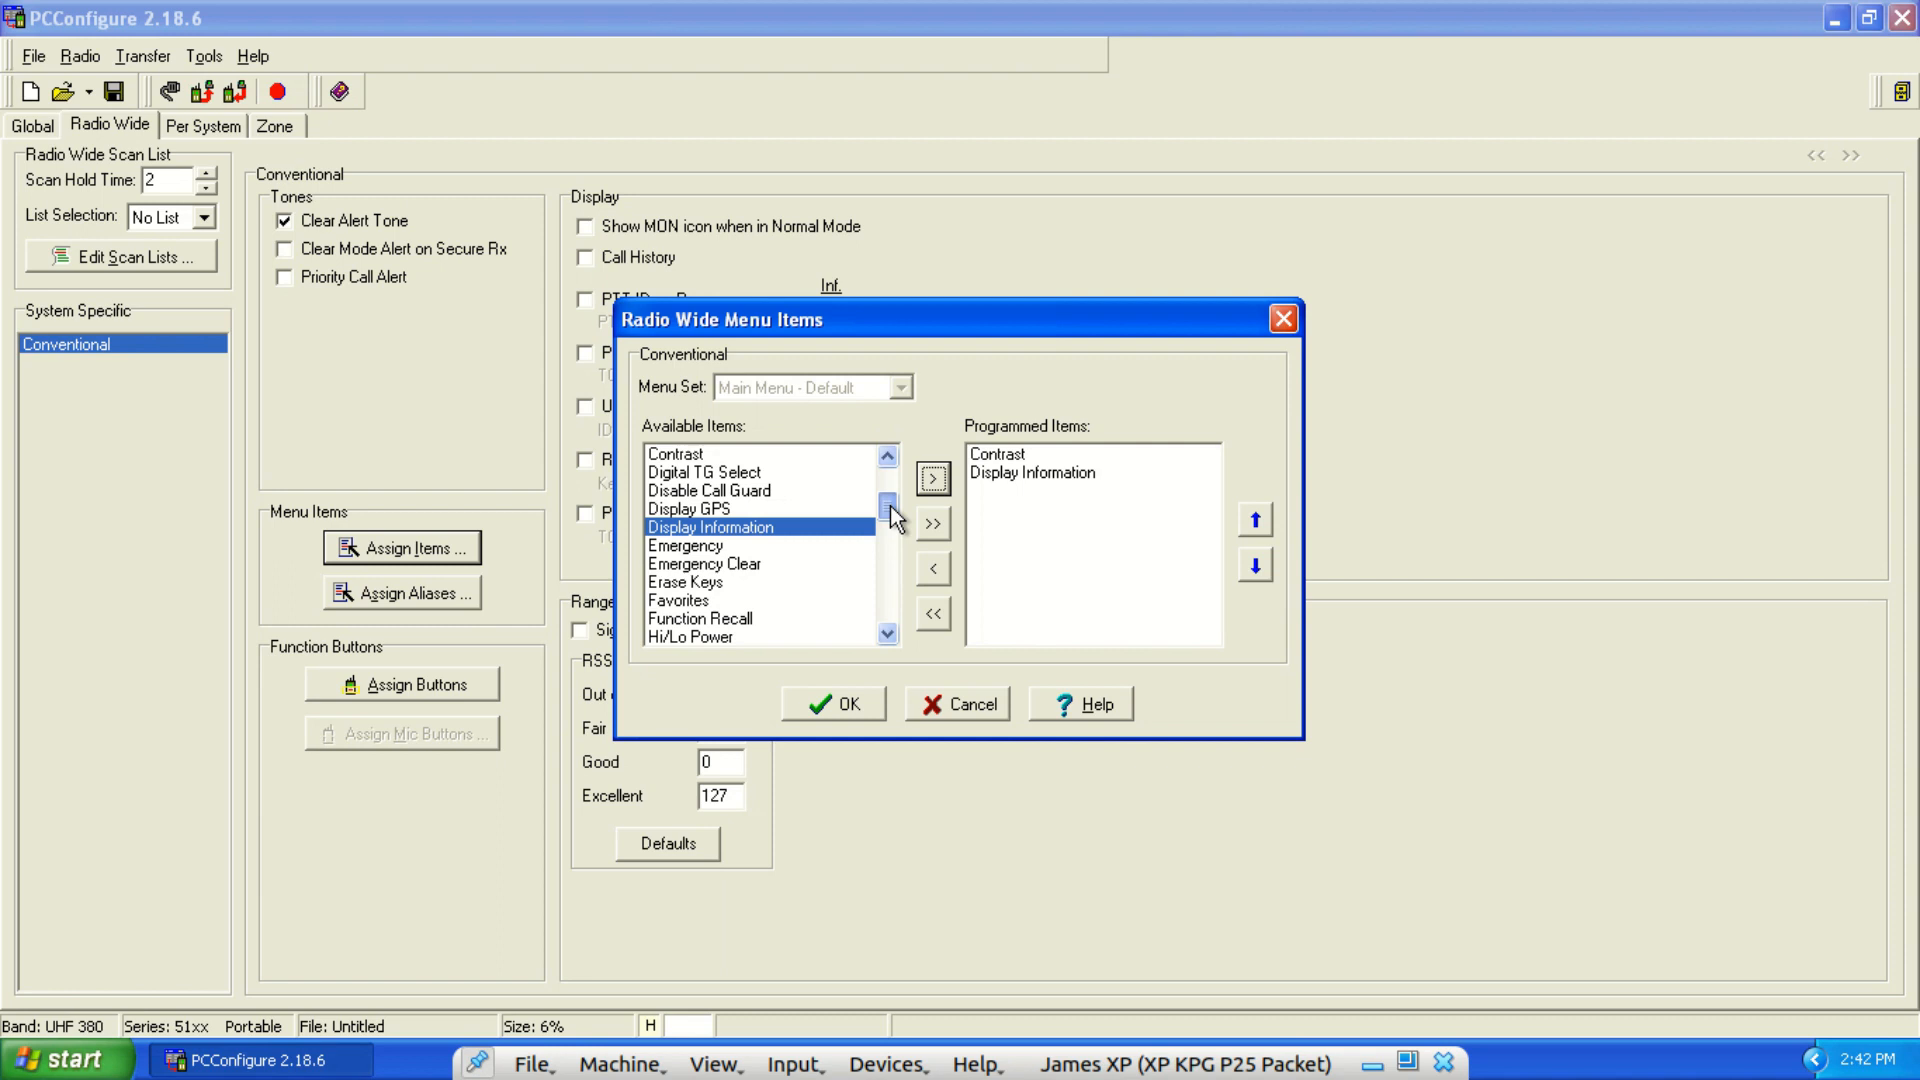
drag(893, 515, 894, 520)
click(690, 565)
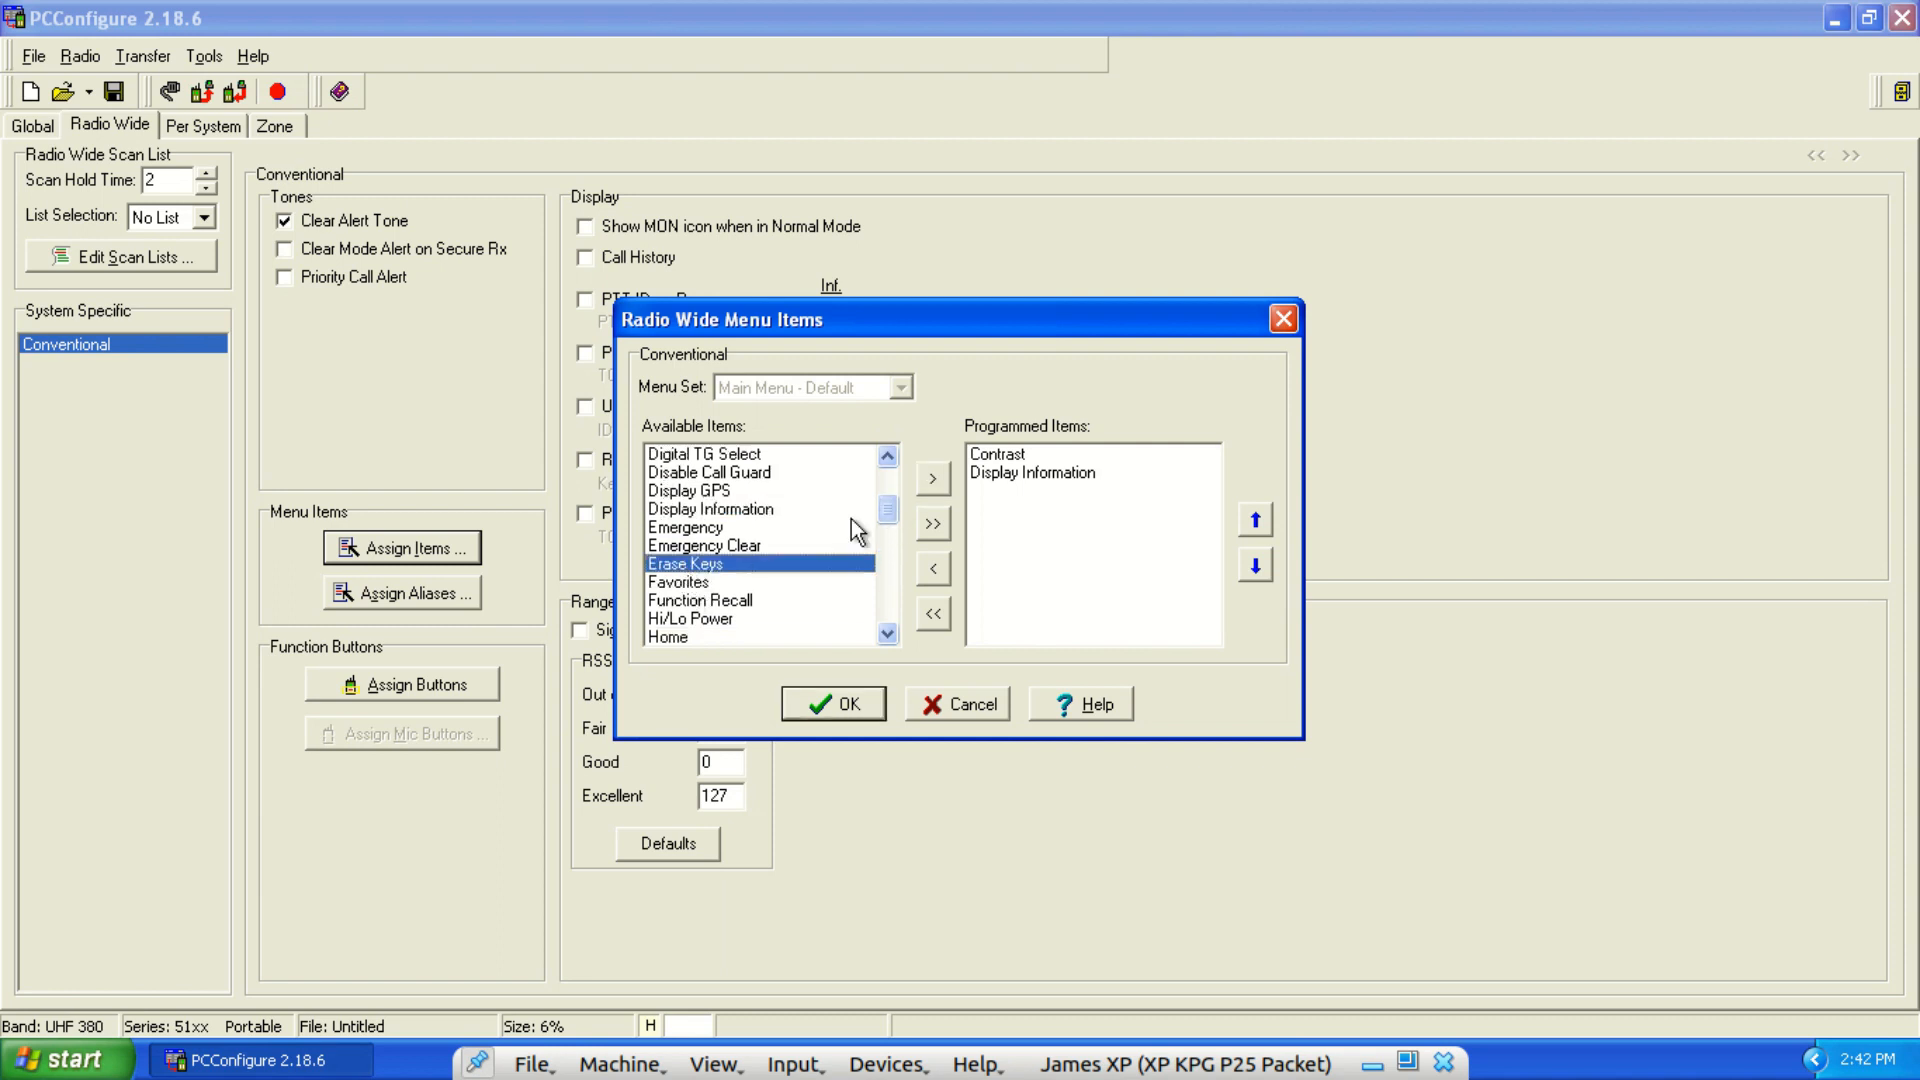
click(934, 480)
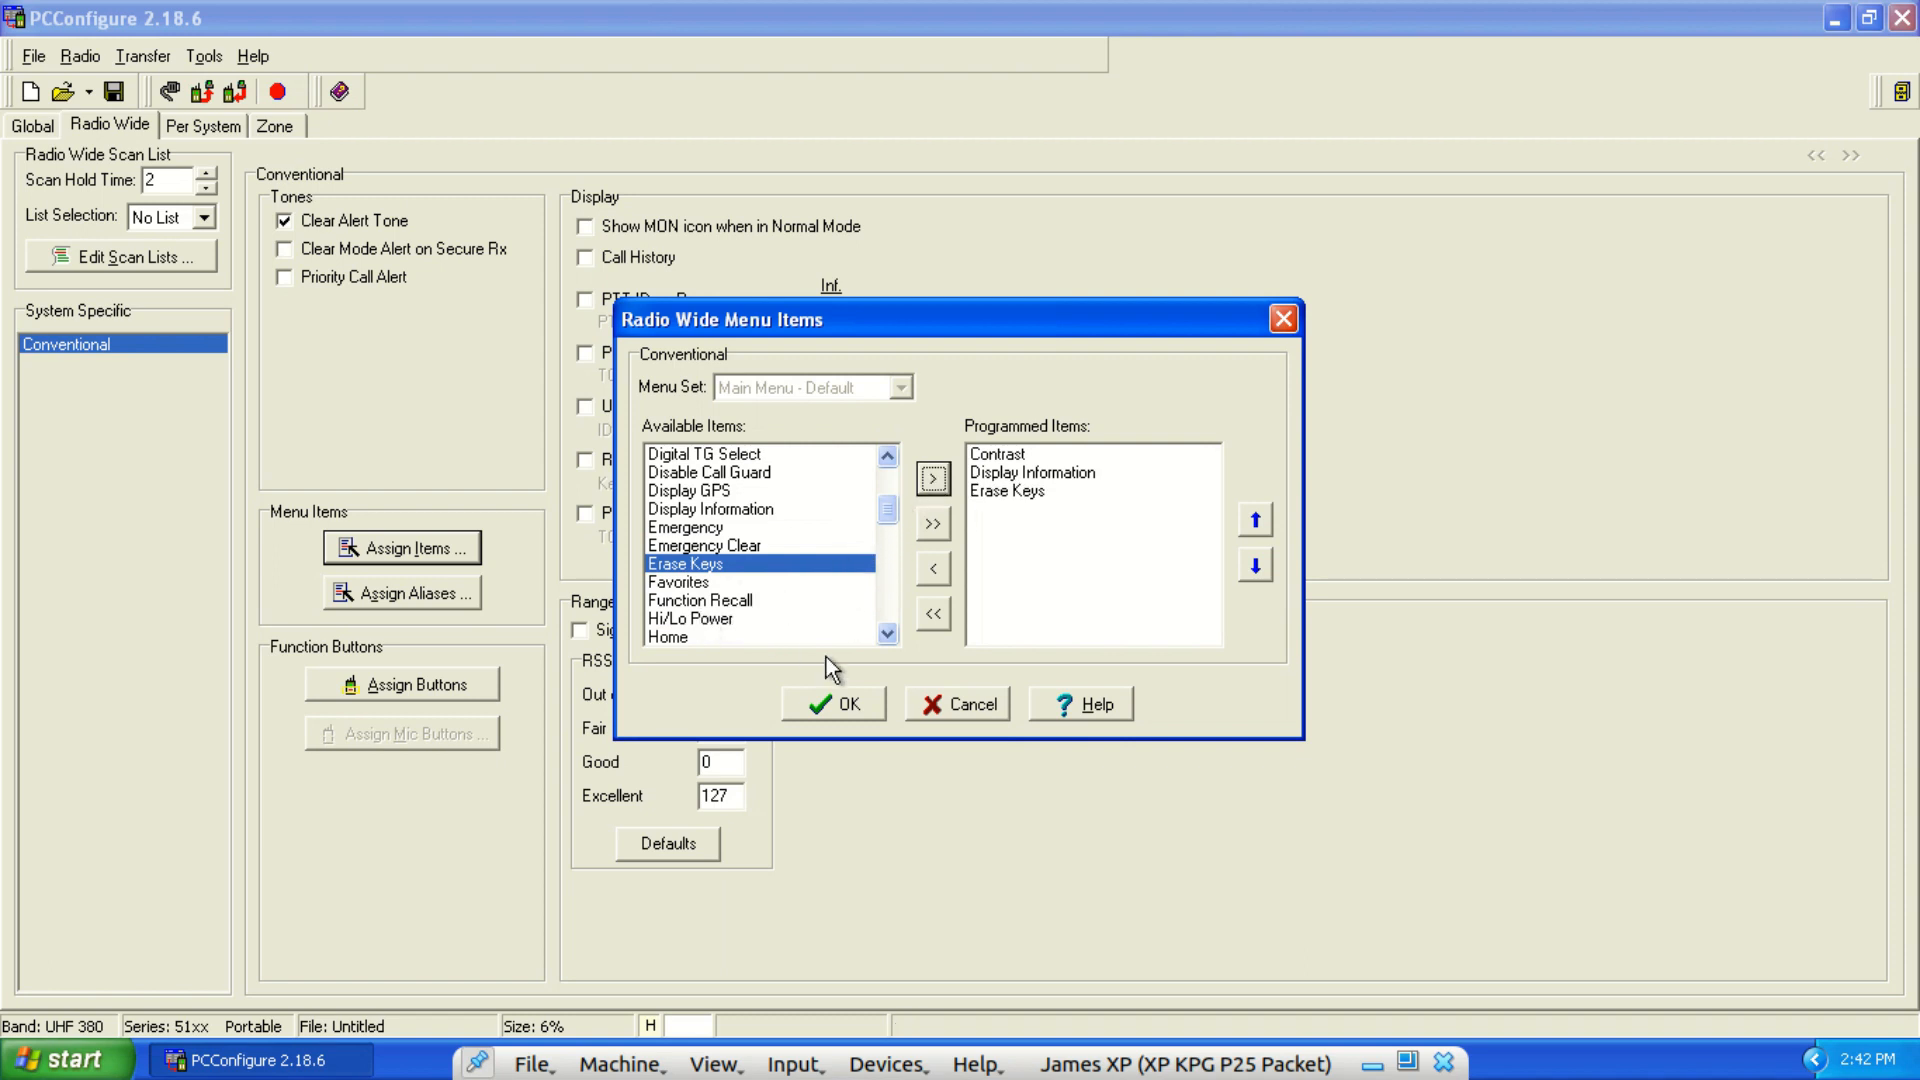
click(848, 706)
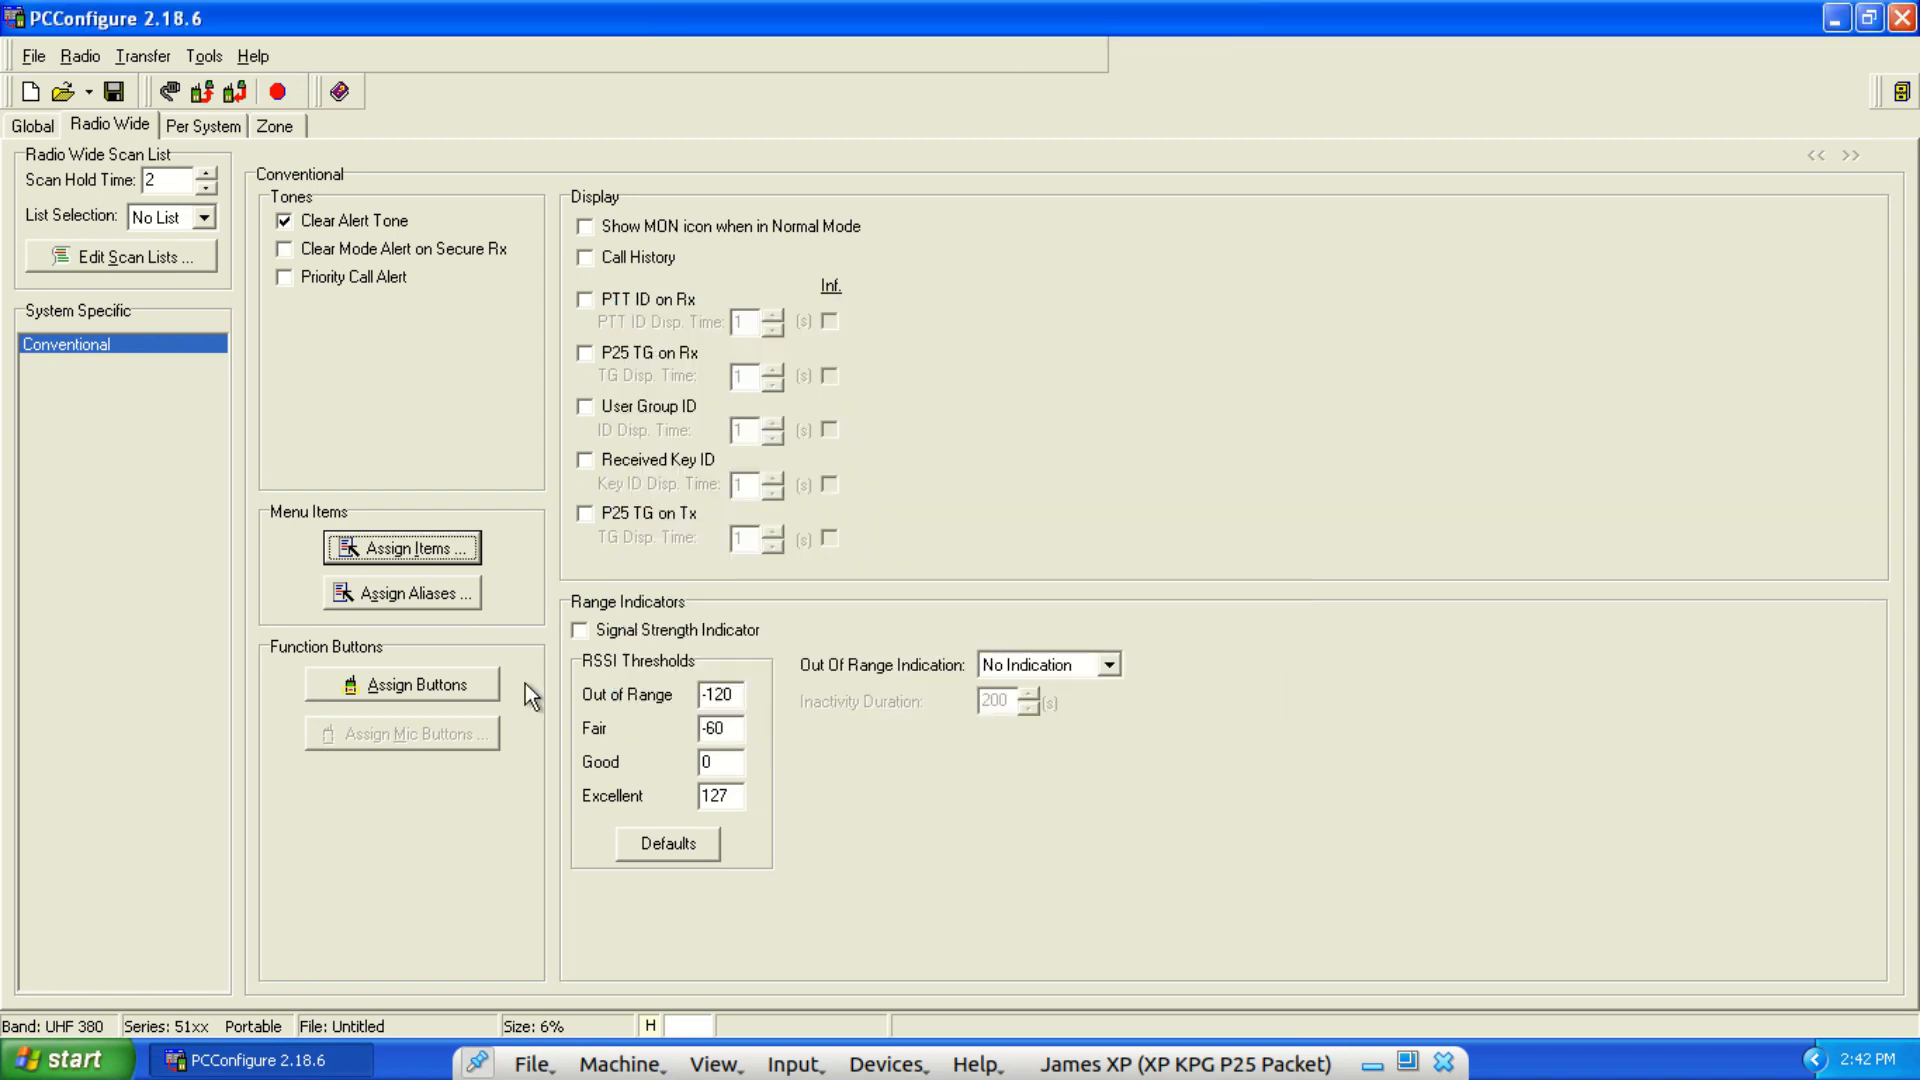
click(430, 598)
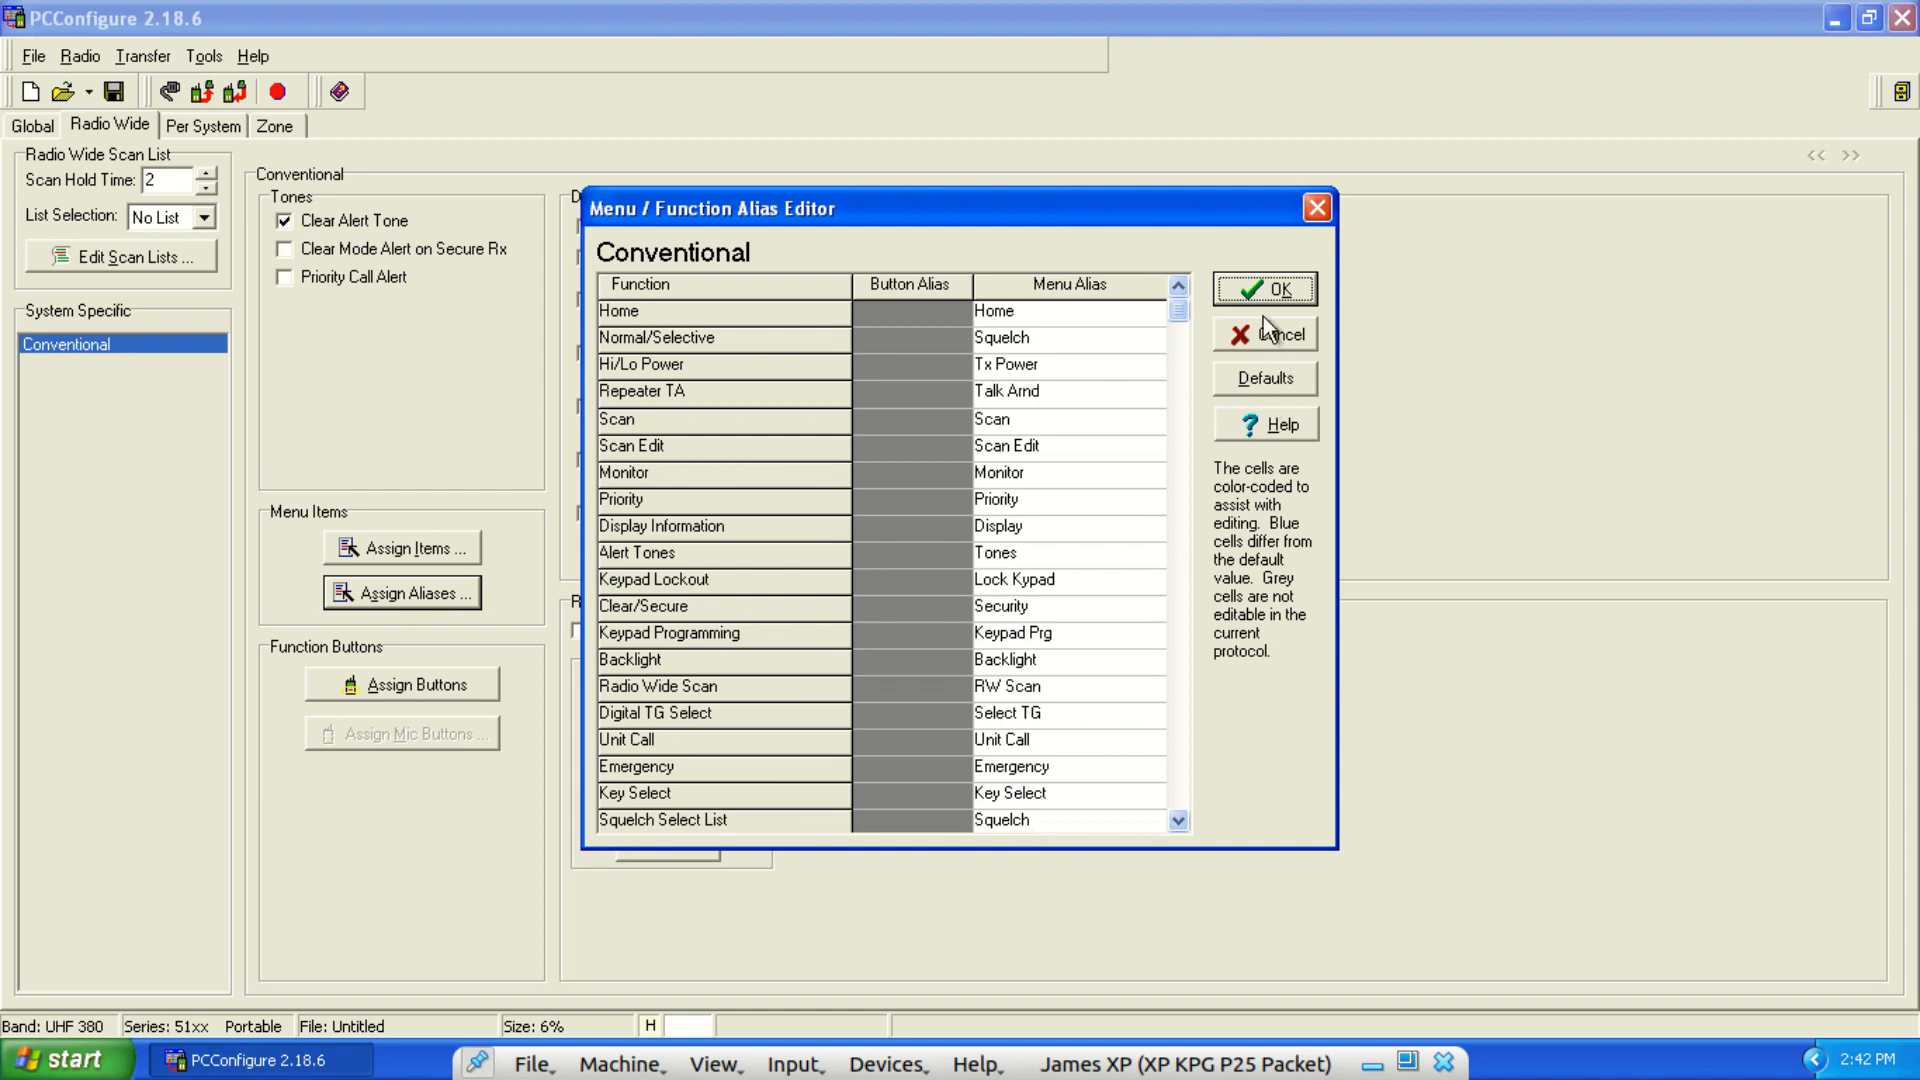
click(1282, 296)
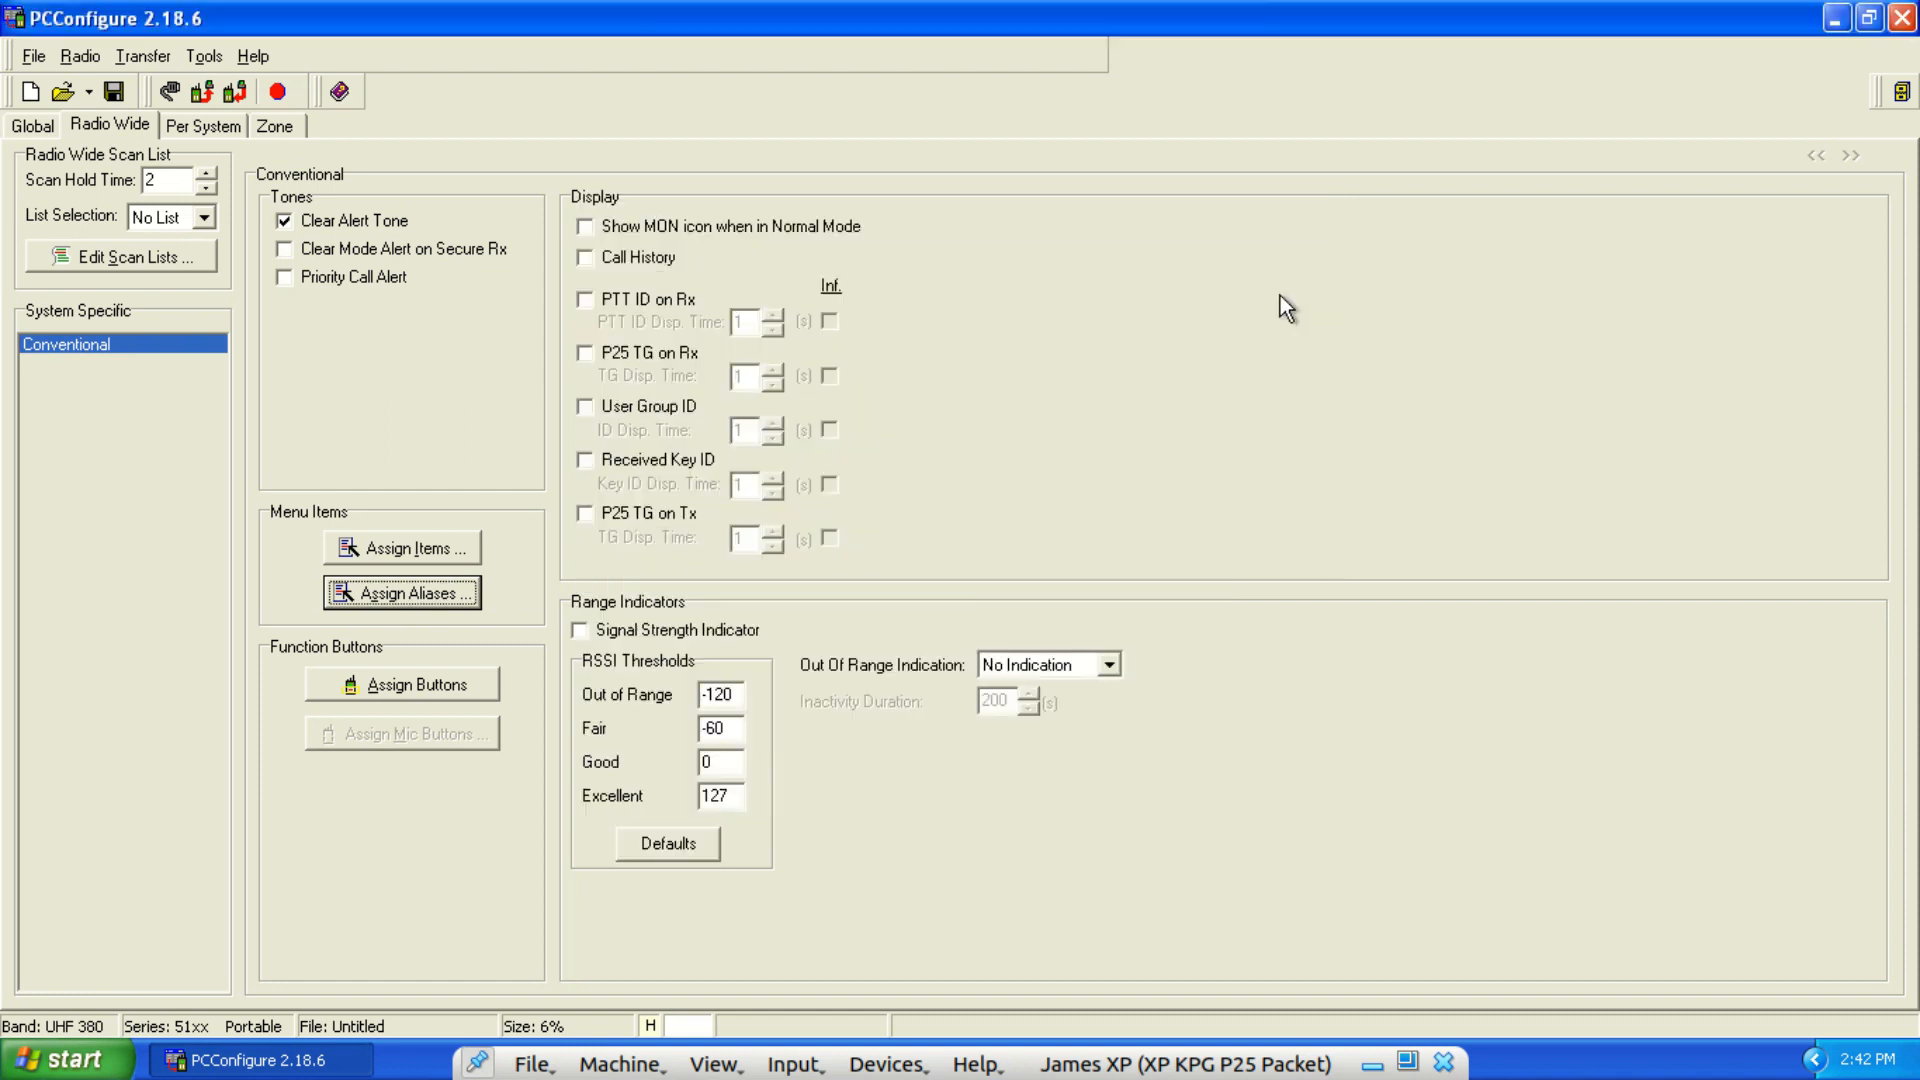
Assign Keypad Lockout to the Emergency button in the radio wide function buttons.
click(406, 682)
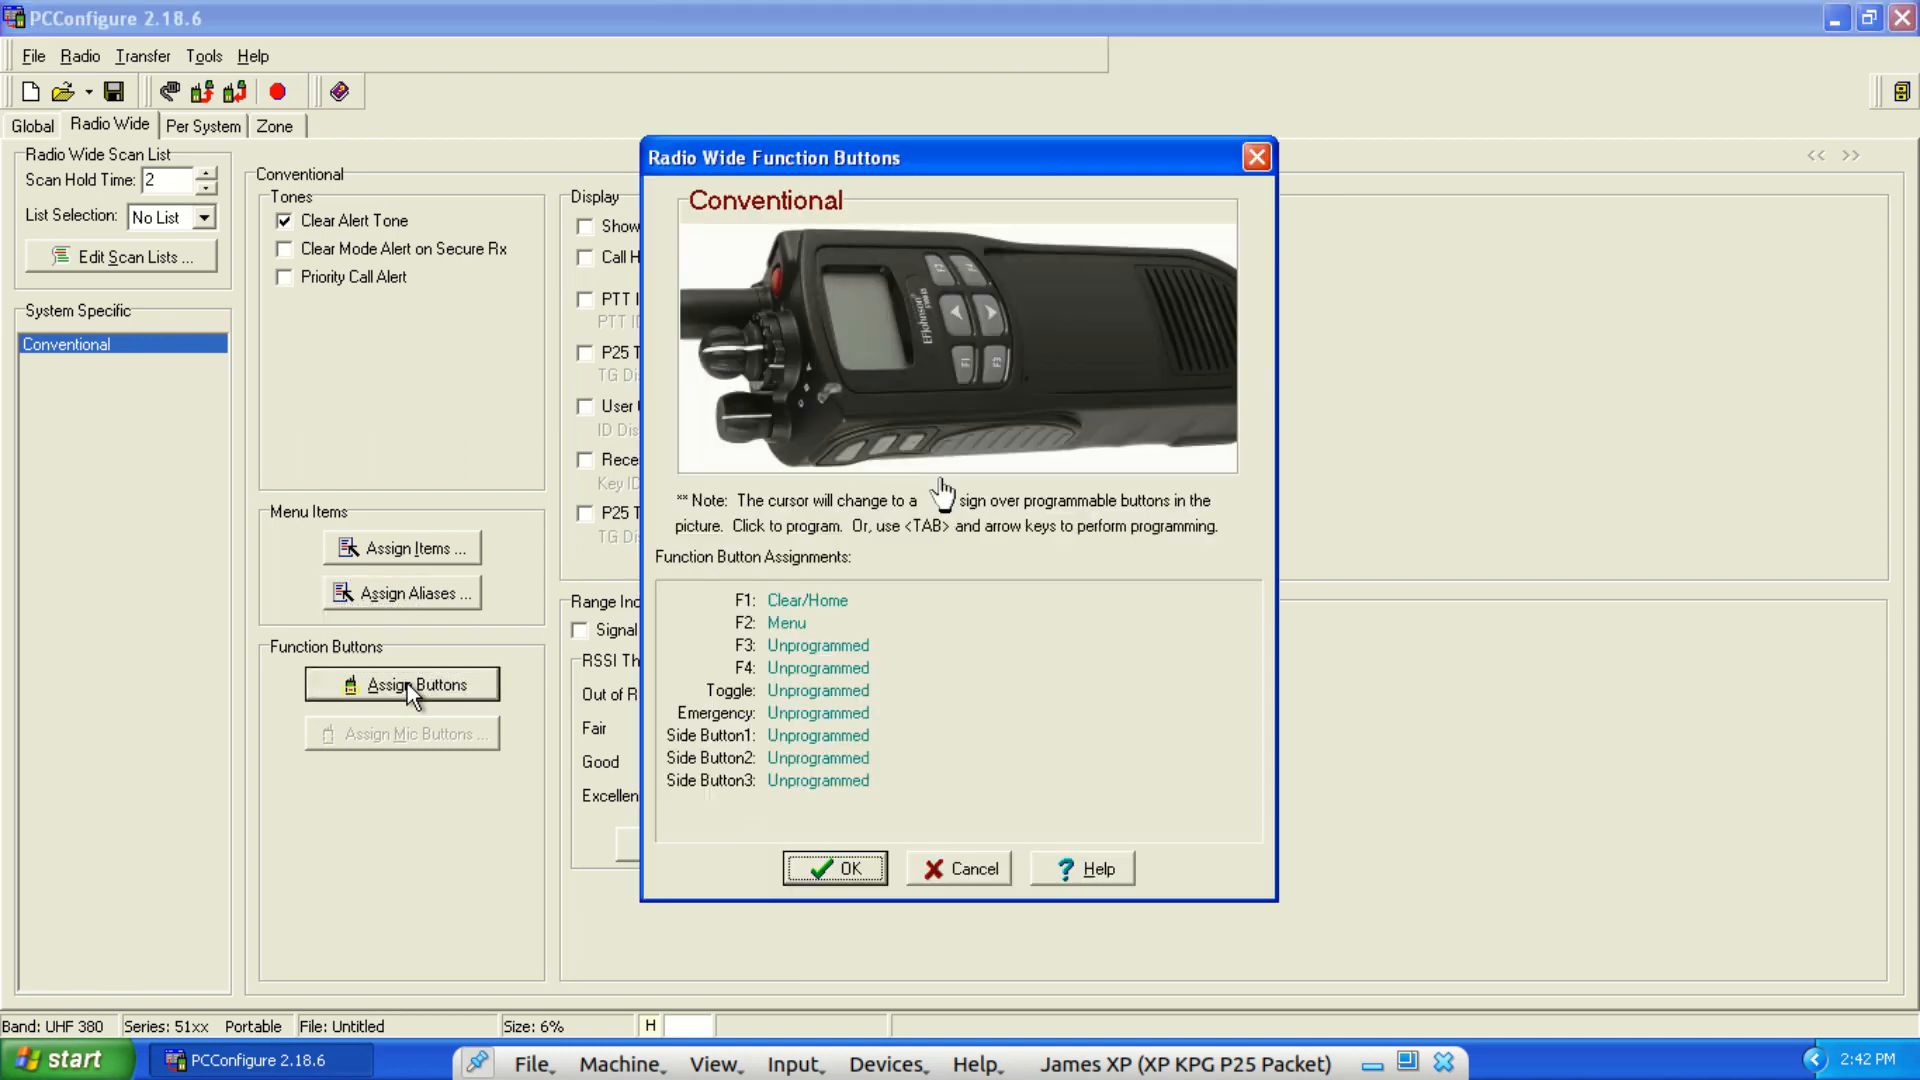
click(777, 287)
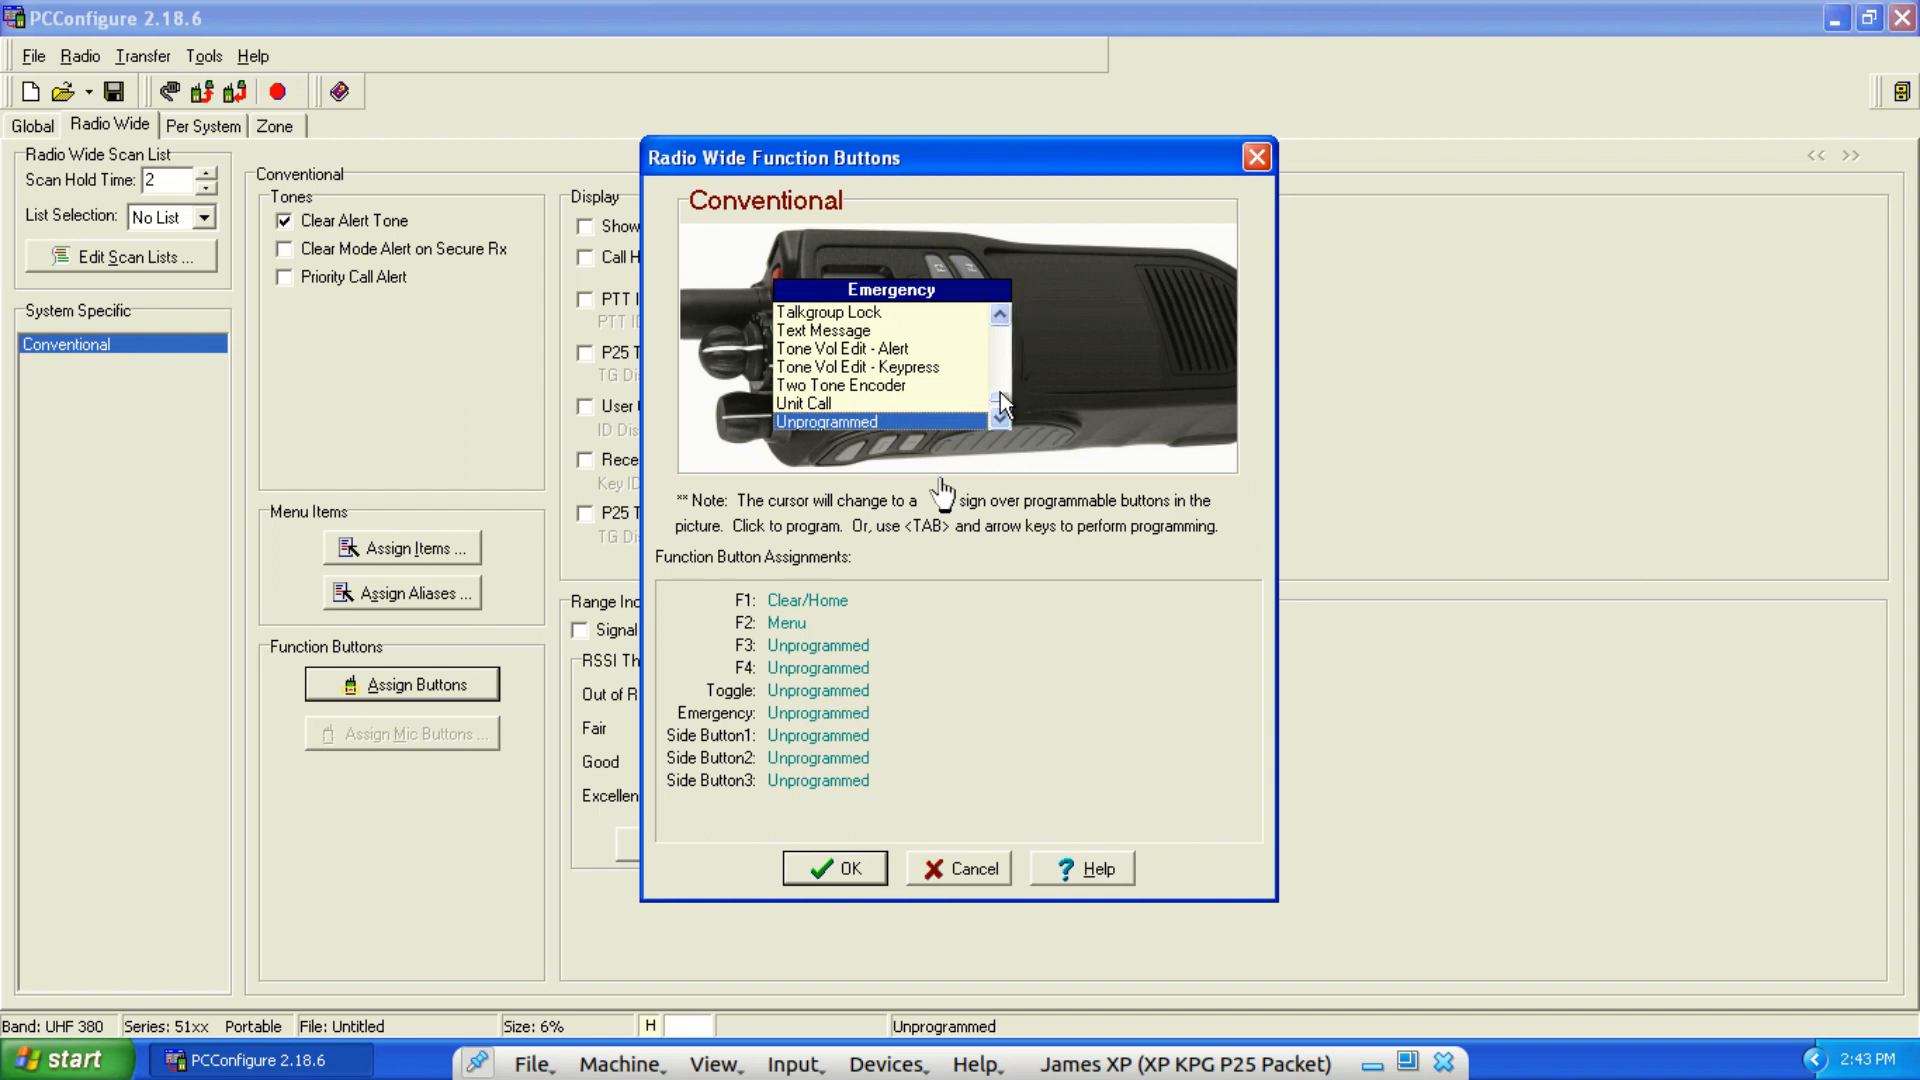
drag(1000, 398, 1002, 374)
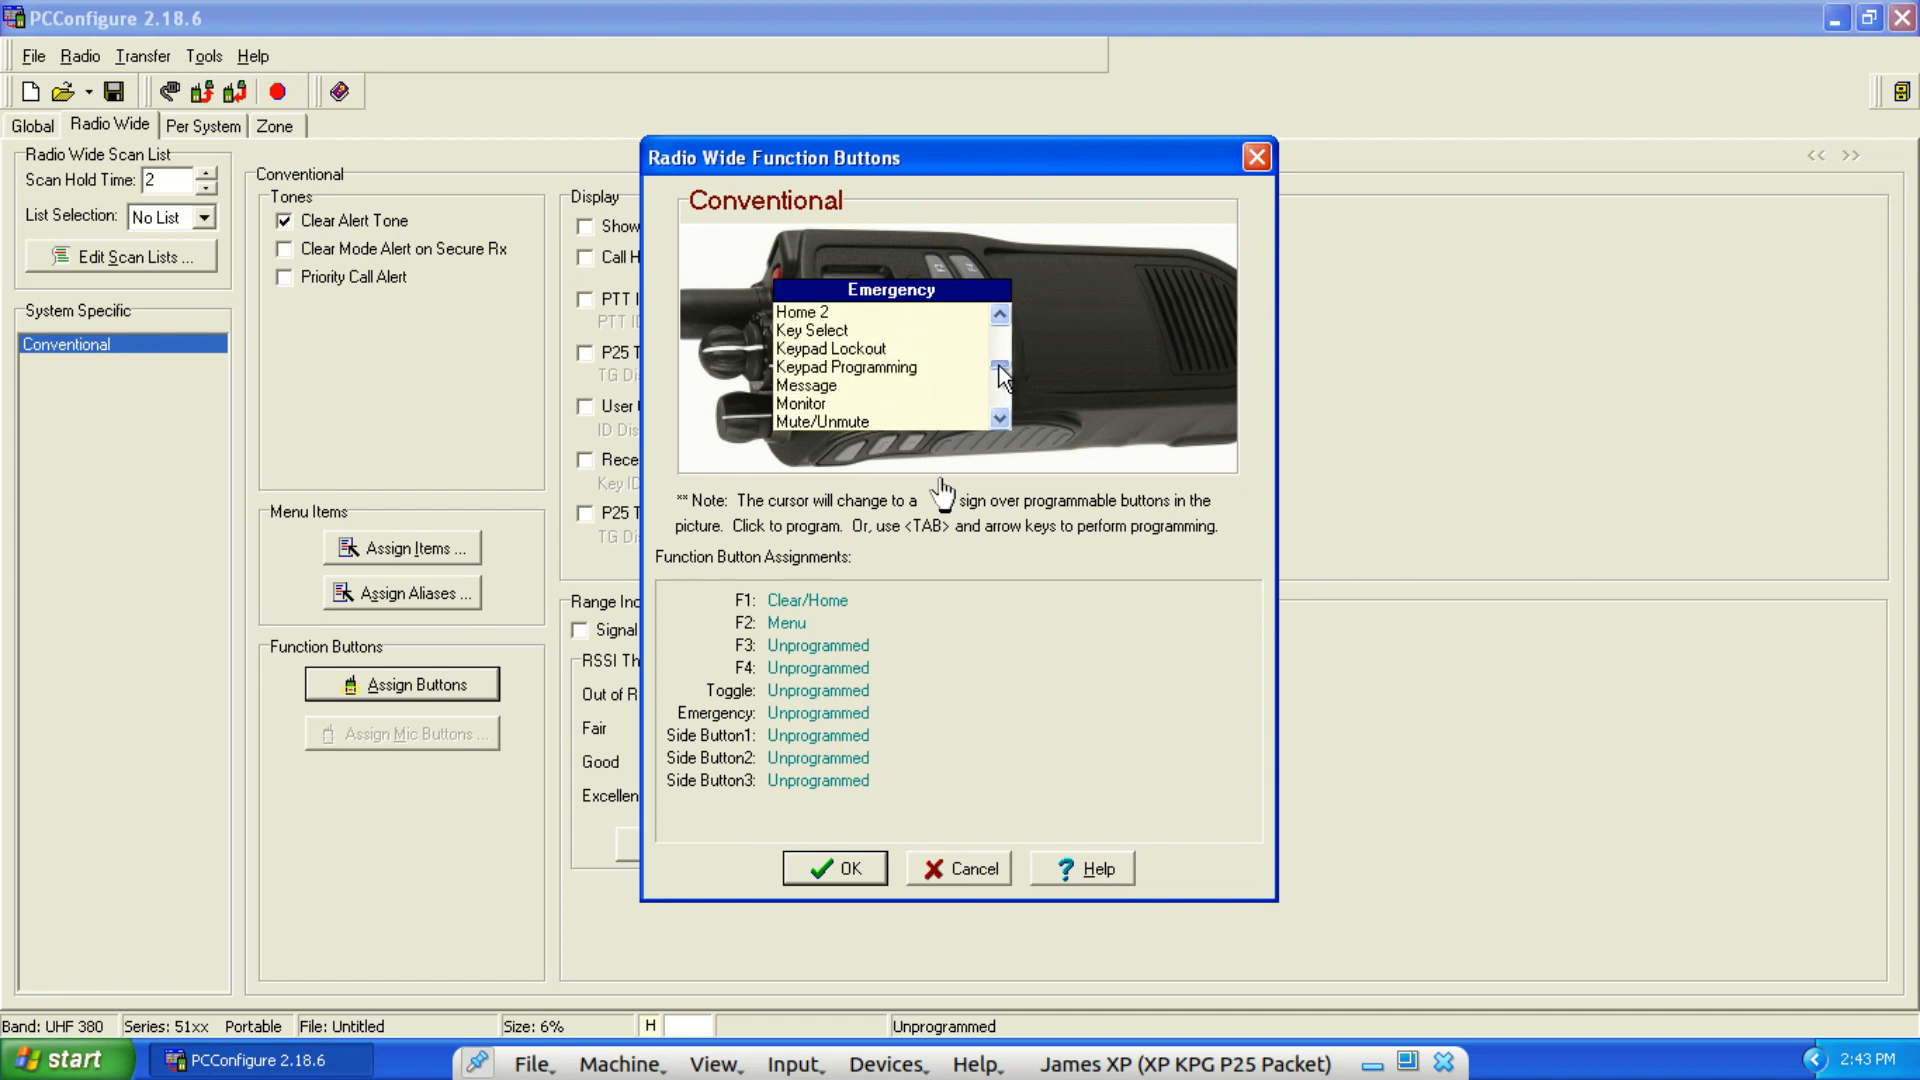
click(832, 348)
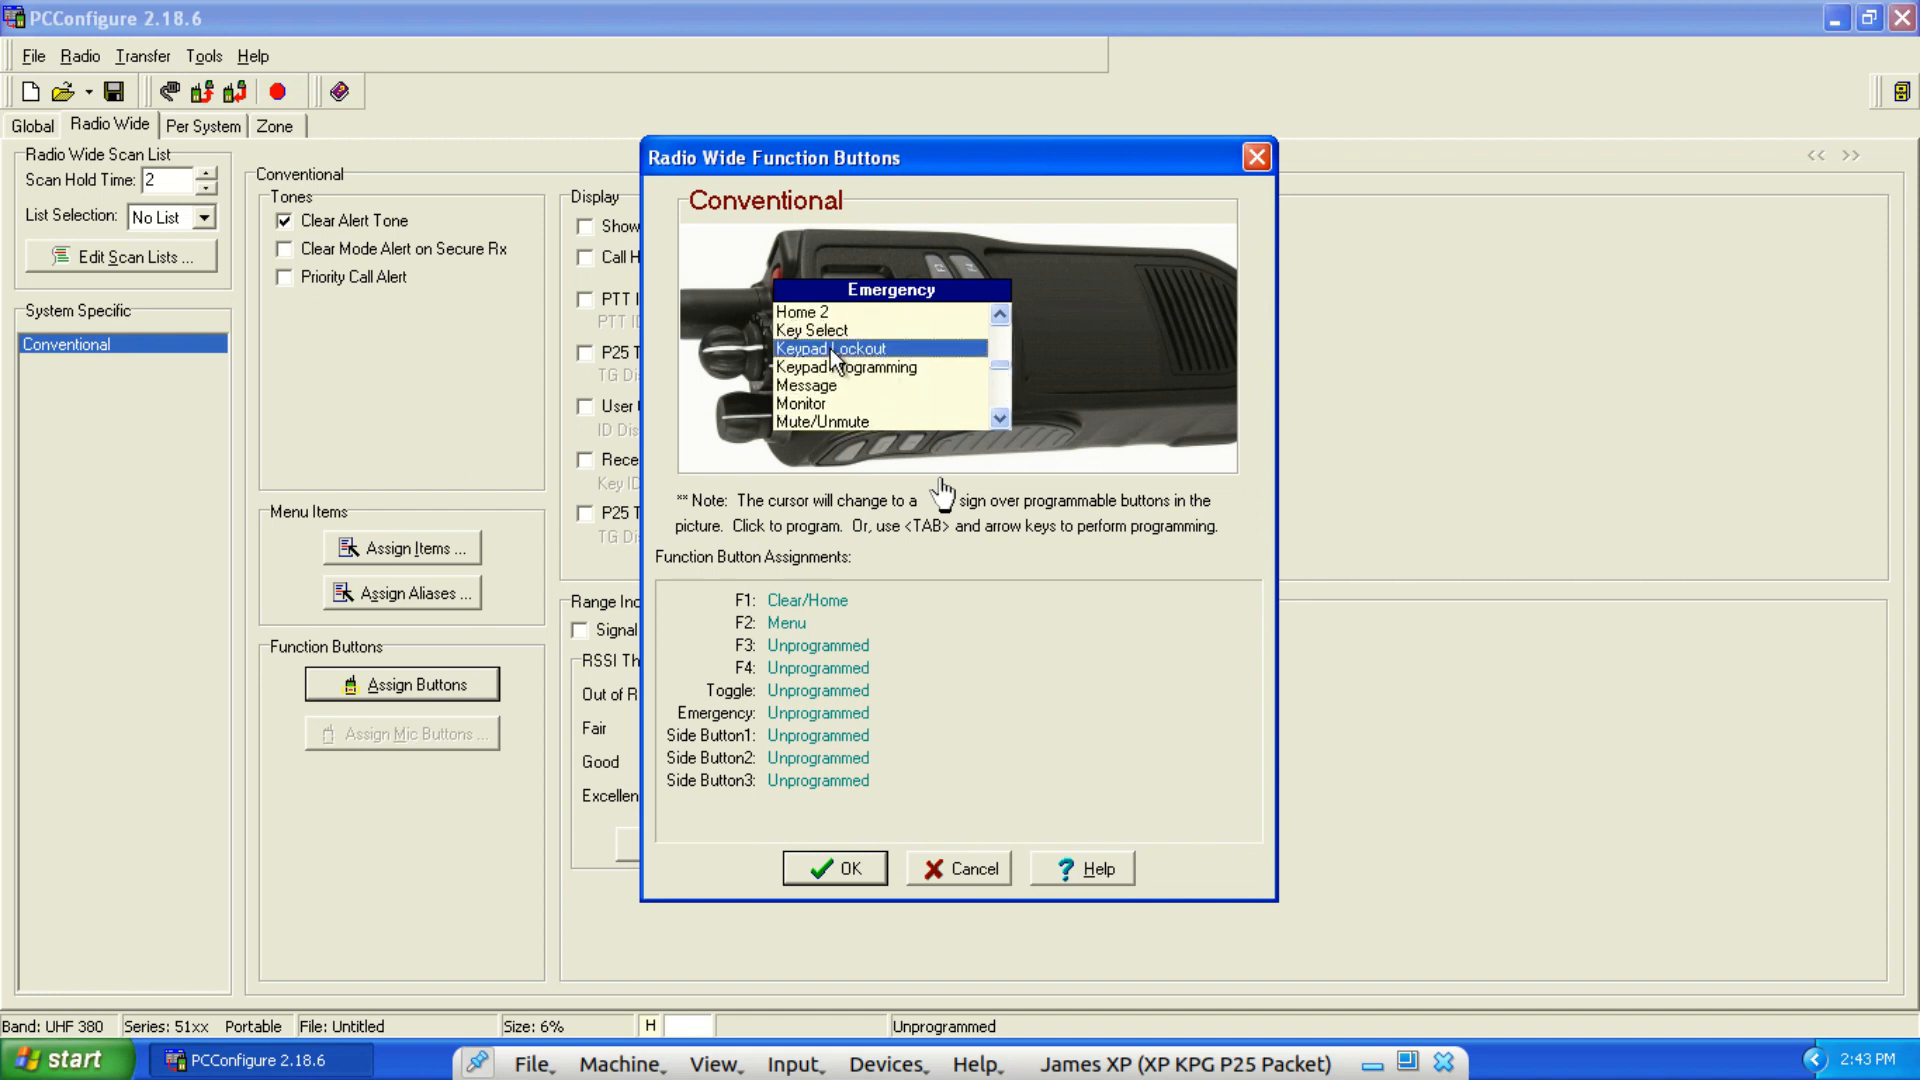
click(831, 350)
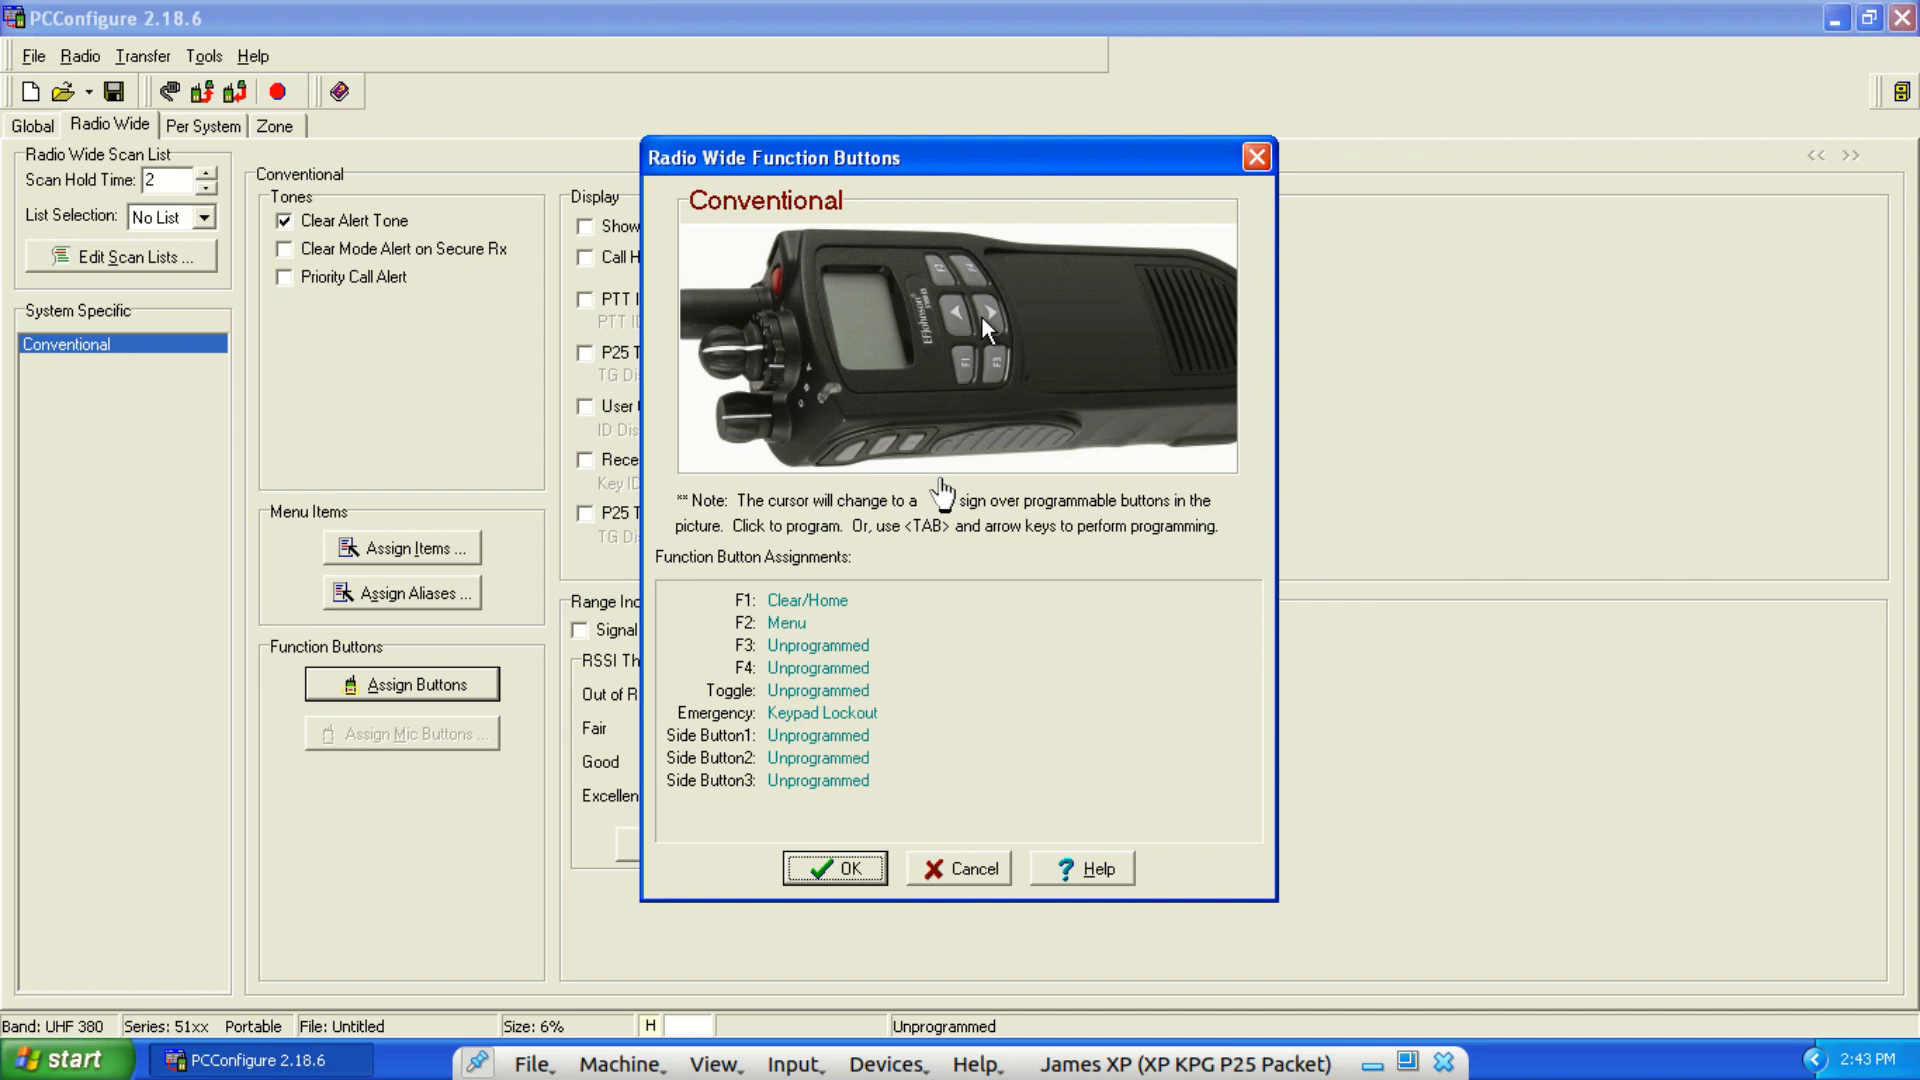
Assign Backlight to Side Button1 and Hi/Lo Power to Side Button2.
click(850, 453)
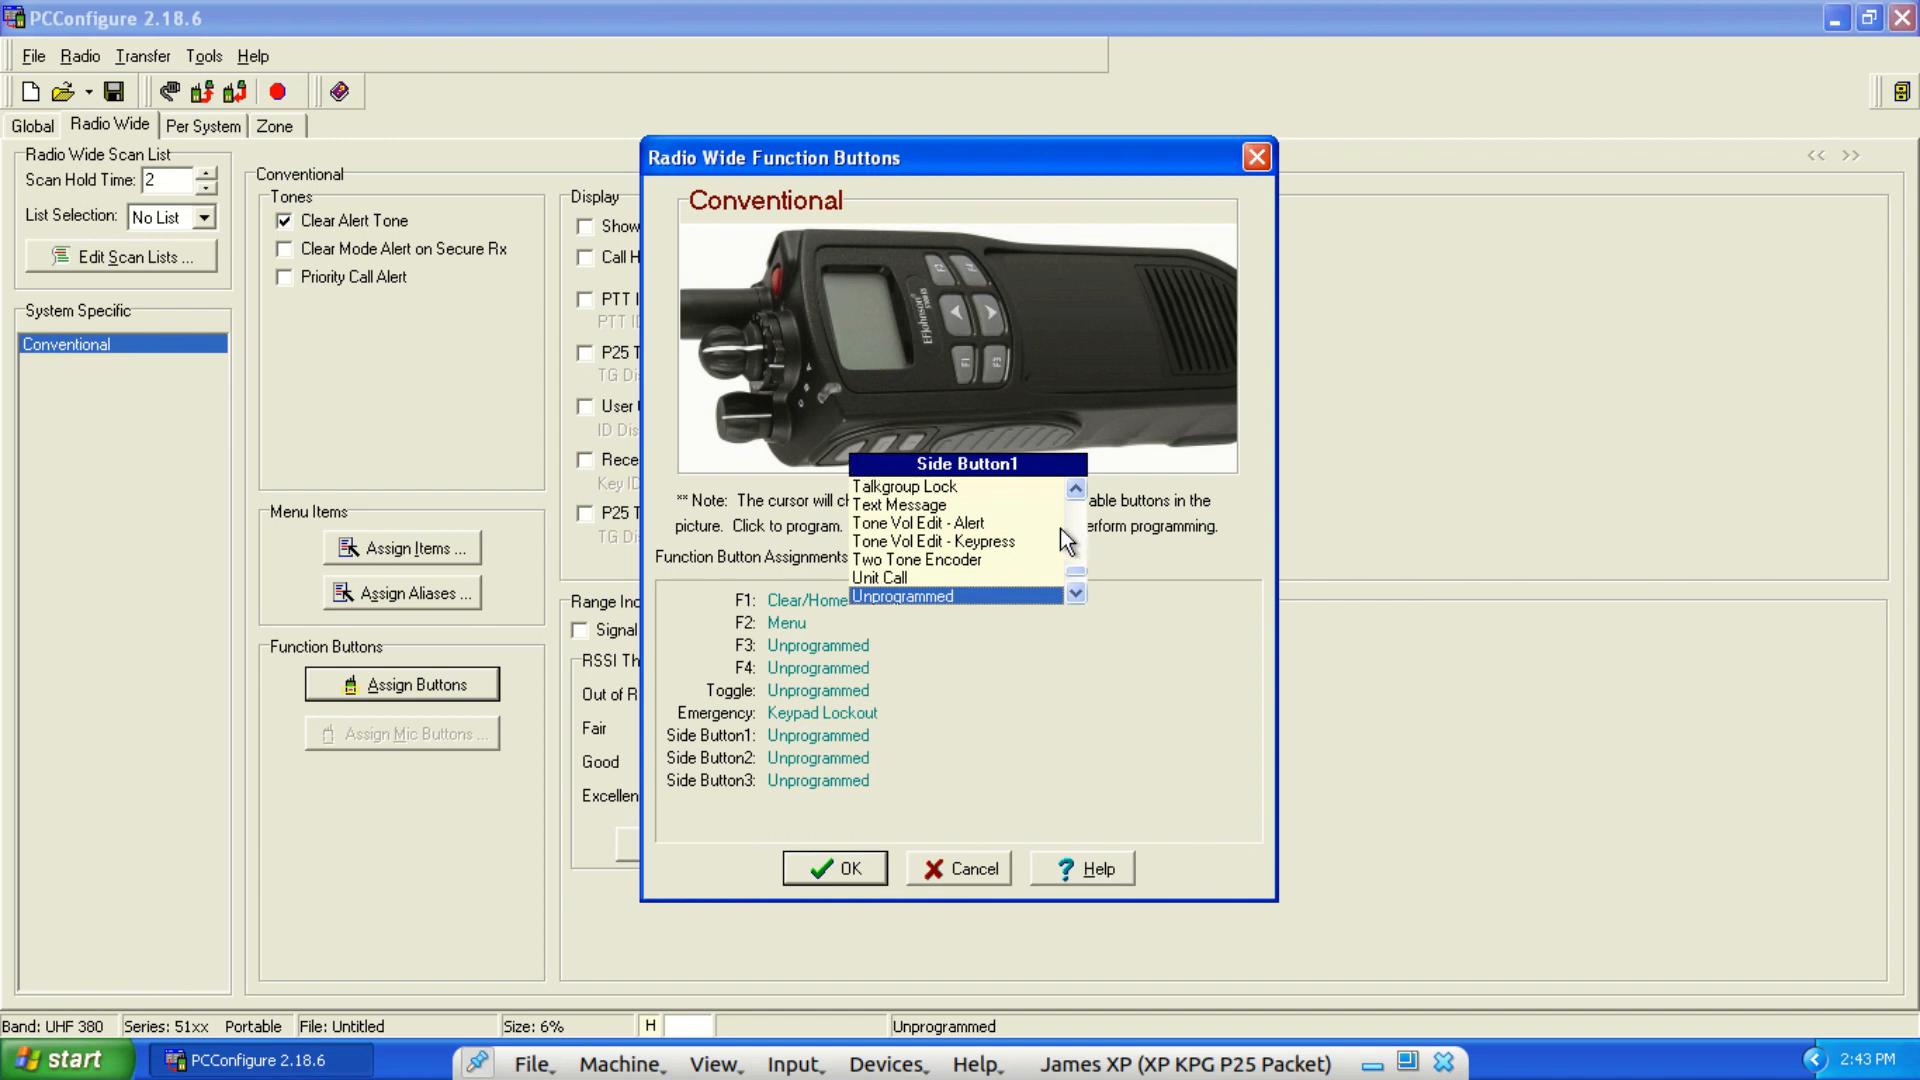
drag(1076, 585, 1076, 512)
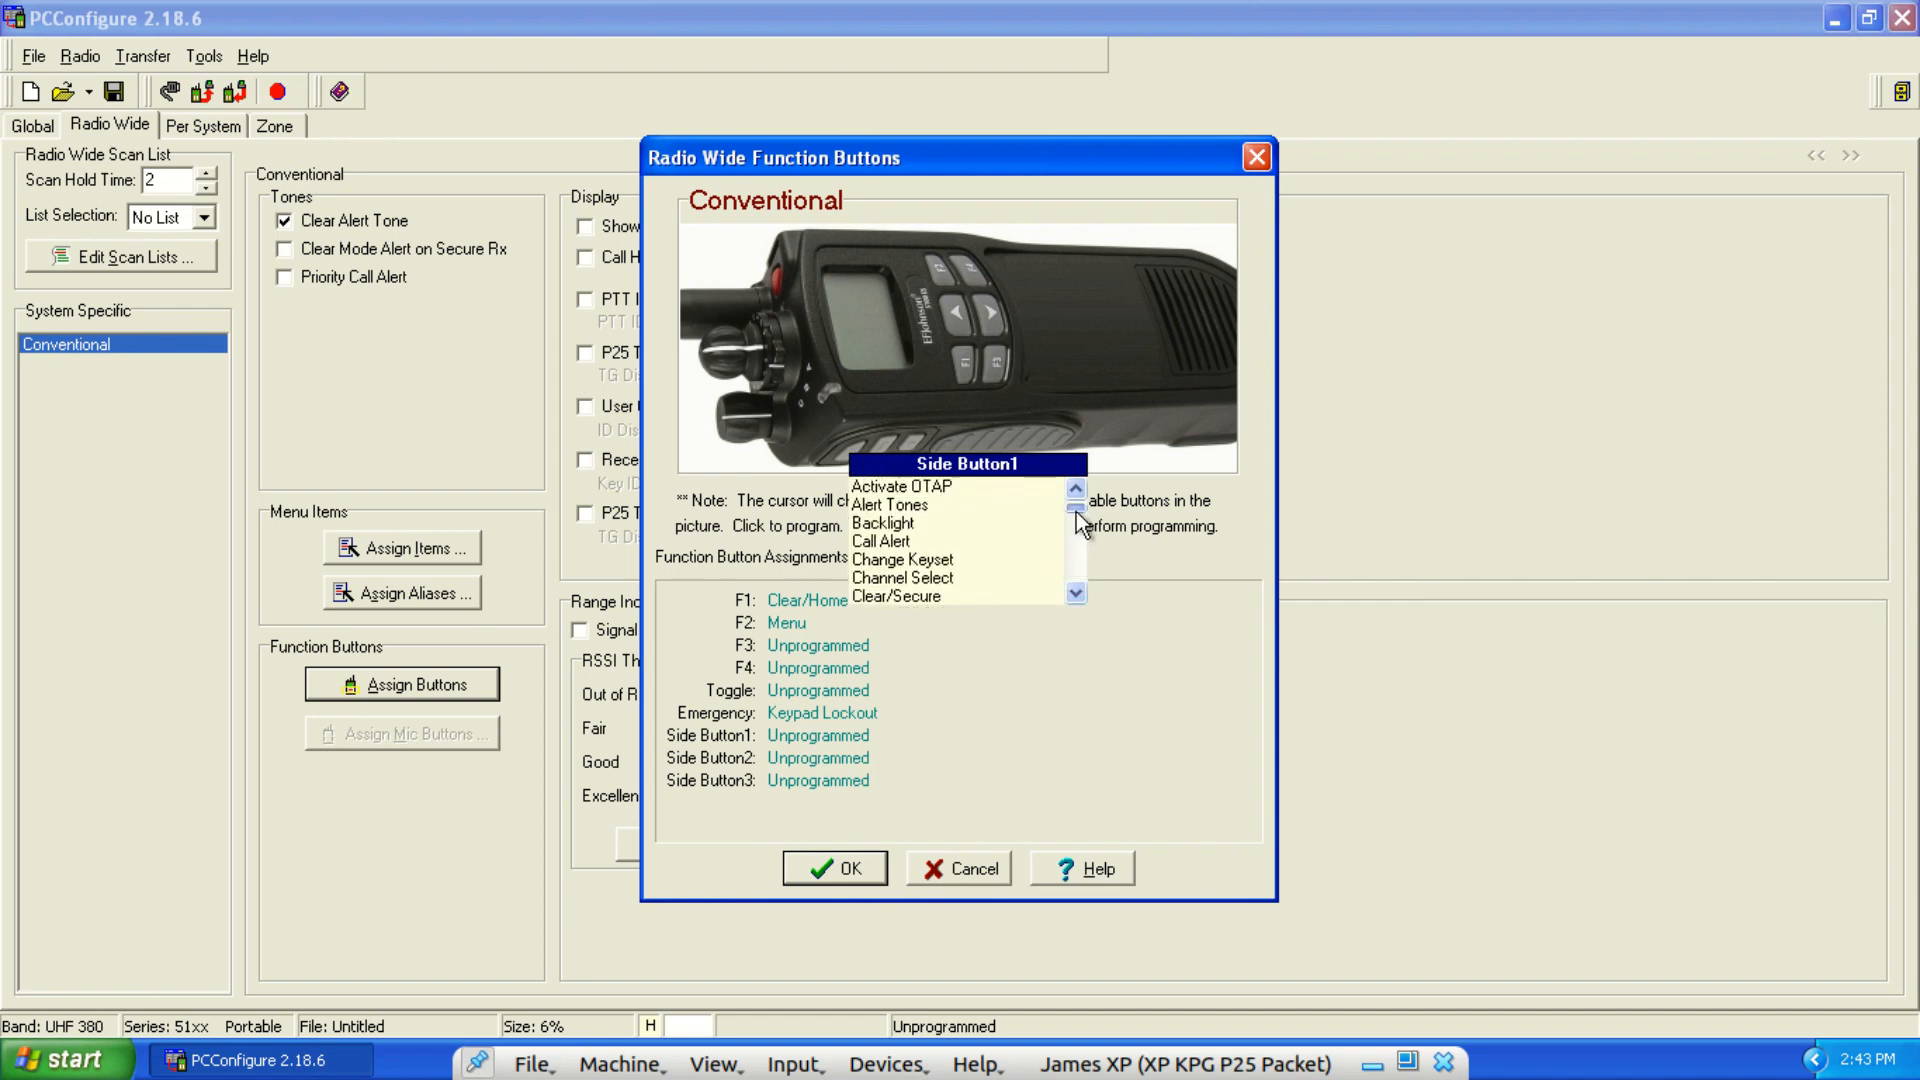
click(886, 522)
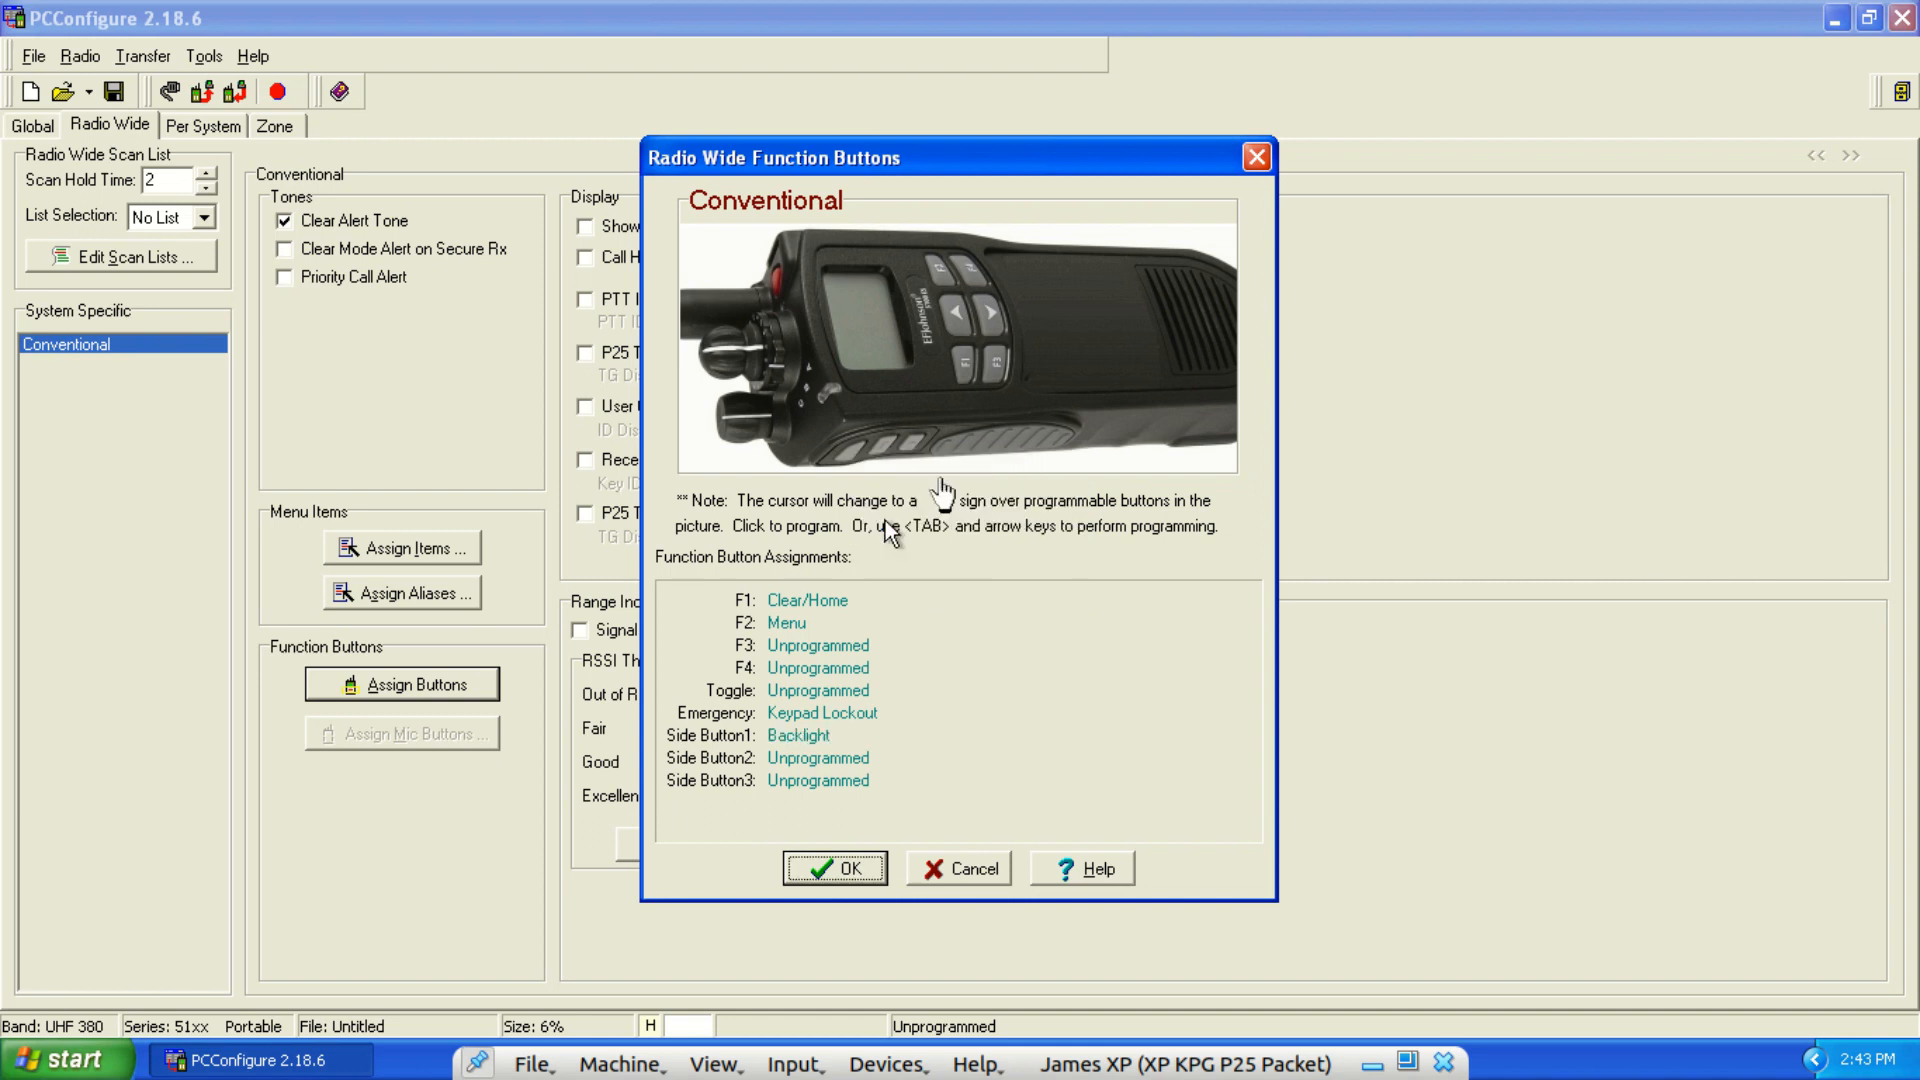
click(884, 452)
drag(1109, 585, 1110, 530)
click(935, 572)
Assign Repeater TA to Side Button3.
click(914, 448)
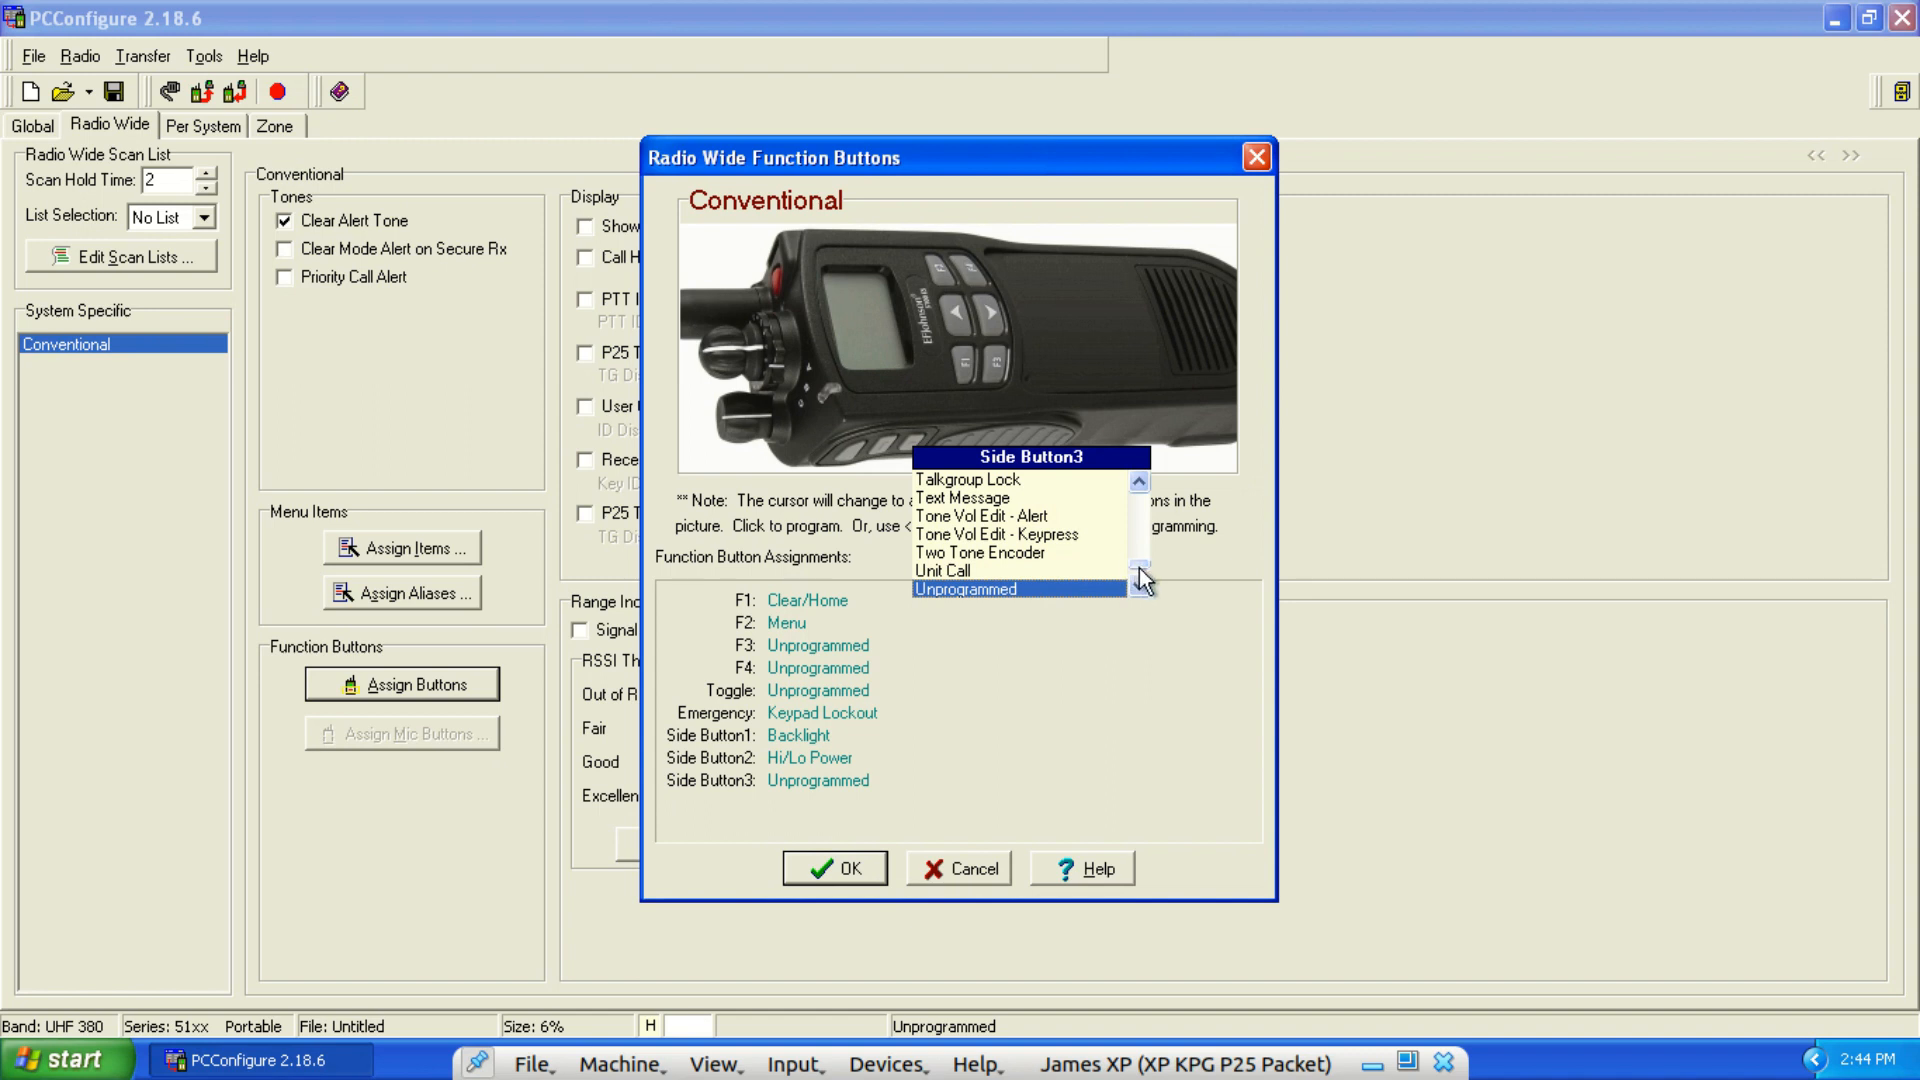
mouse_move(1139, 566)
mouse_down()
mouse_move(1140, 544)
mouse_move(1143, 563)
mouse_up()
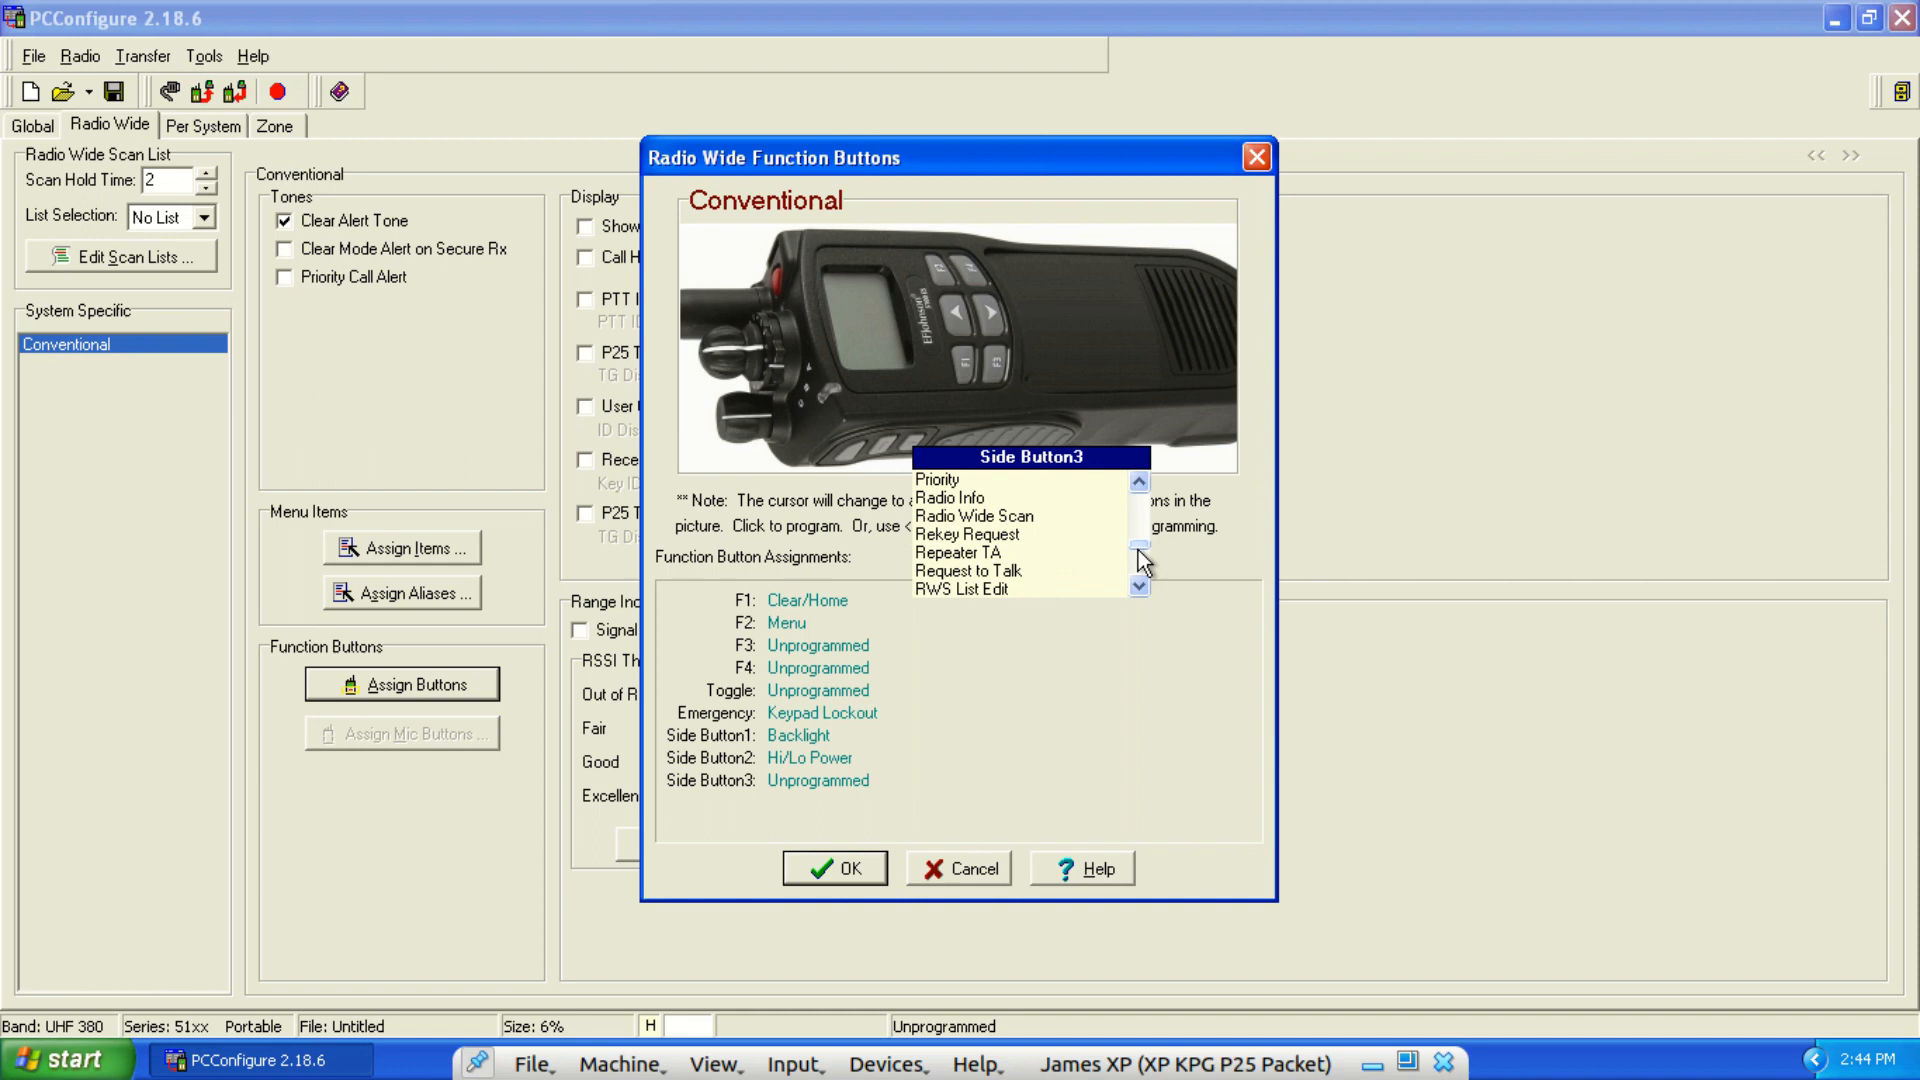
click(987, 552)
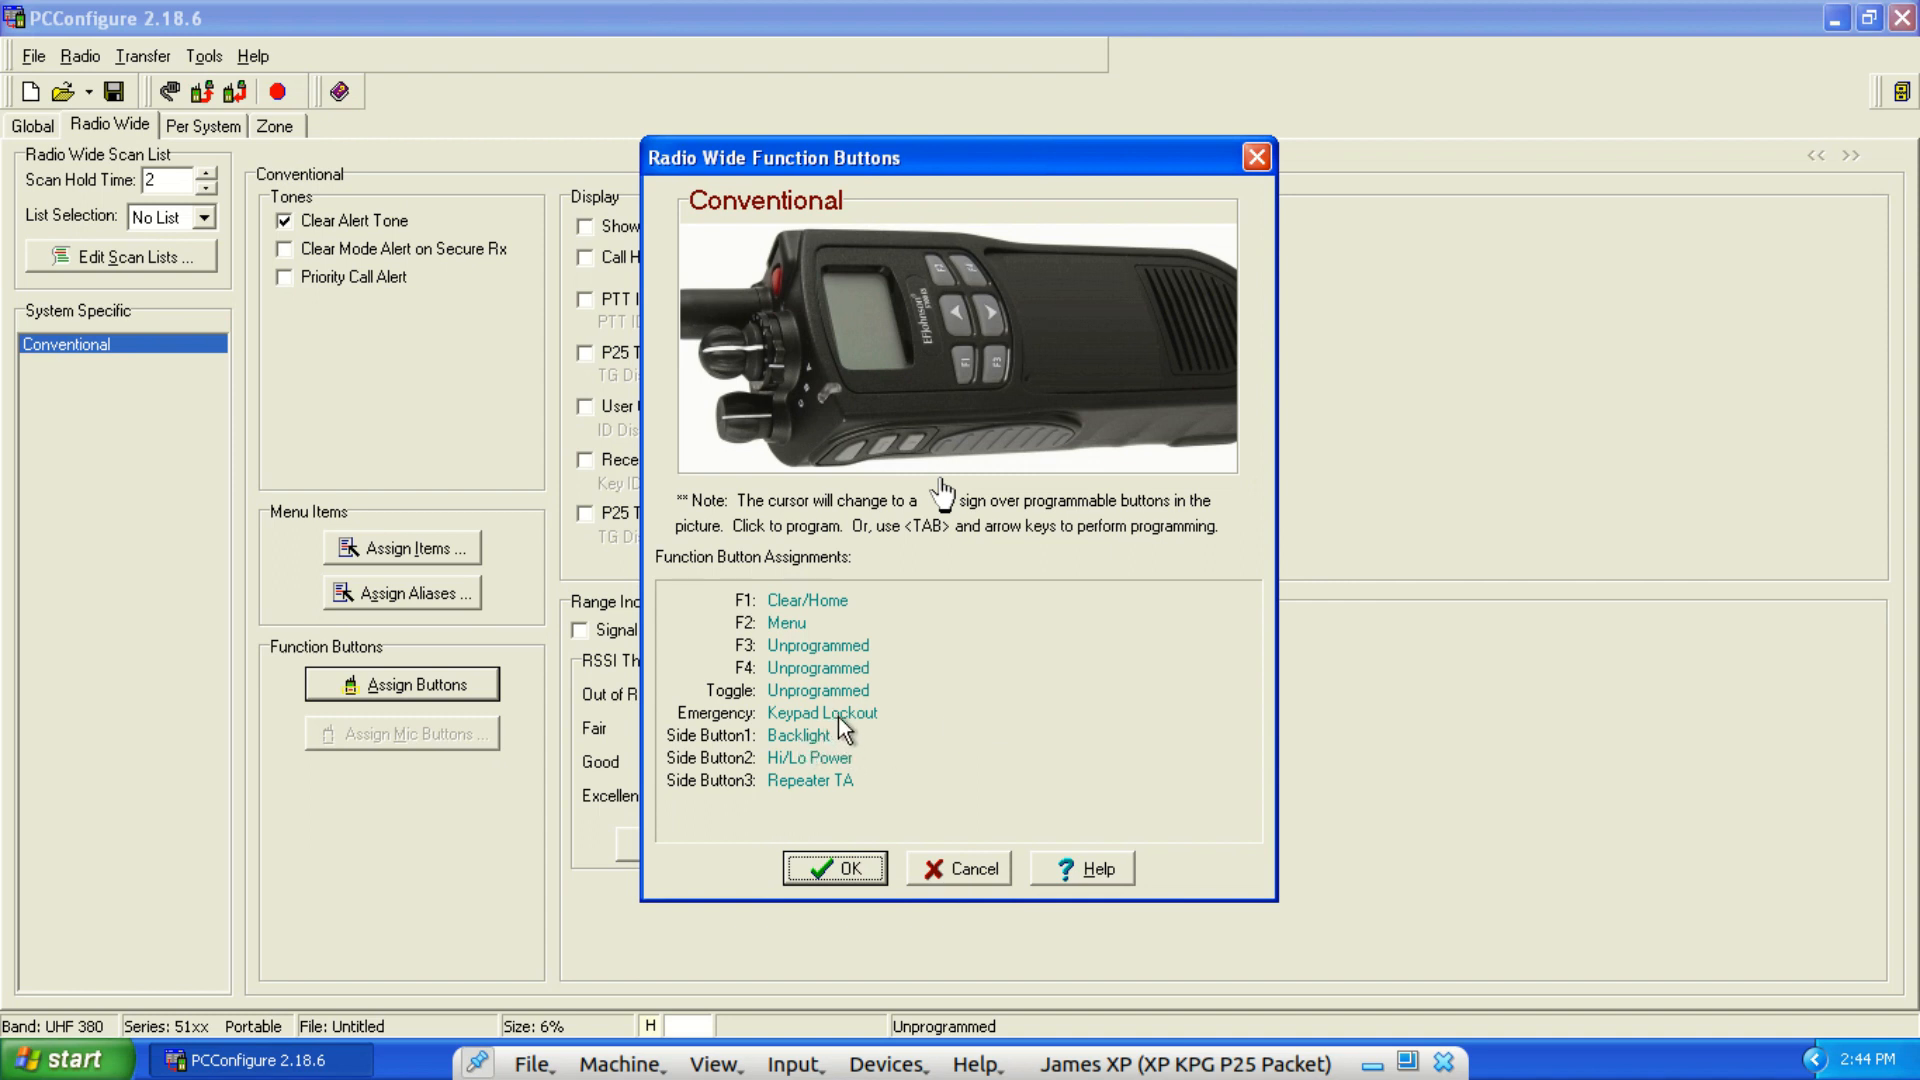
Accept the button assignments, then enable PTT ID on Rx with infinite display time and the Signal Strength Indicator with default RSSI thresholds.
click(834, 869)
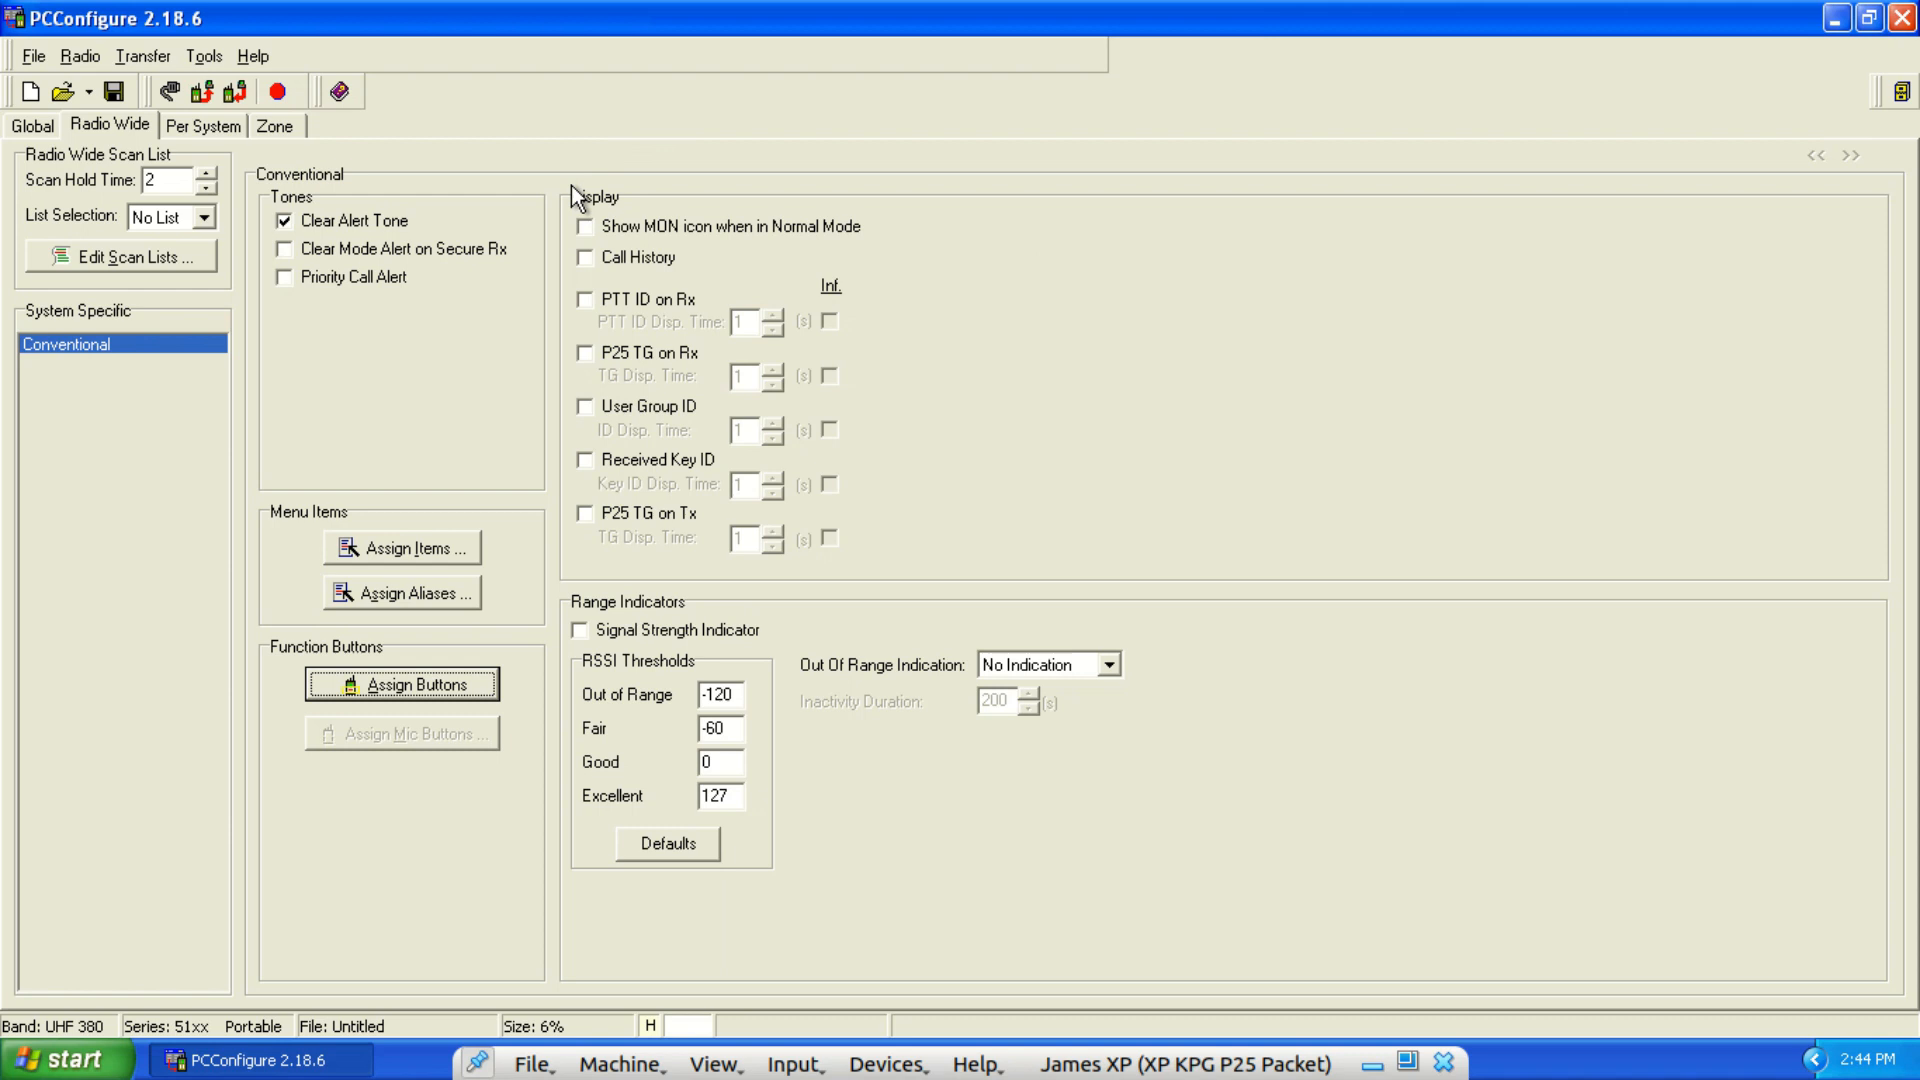
click(584, 298)
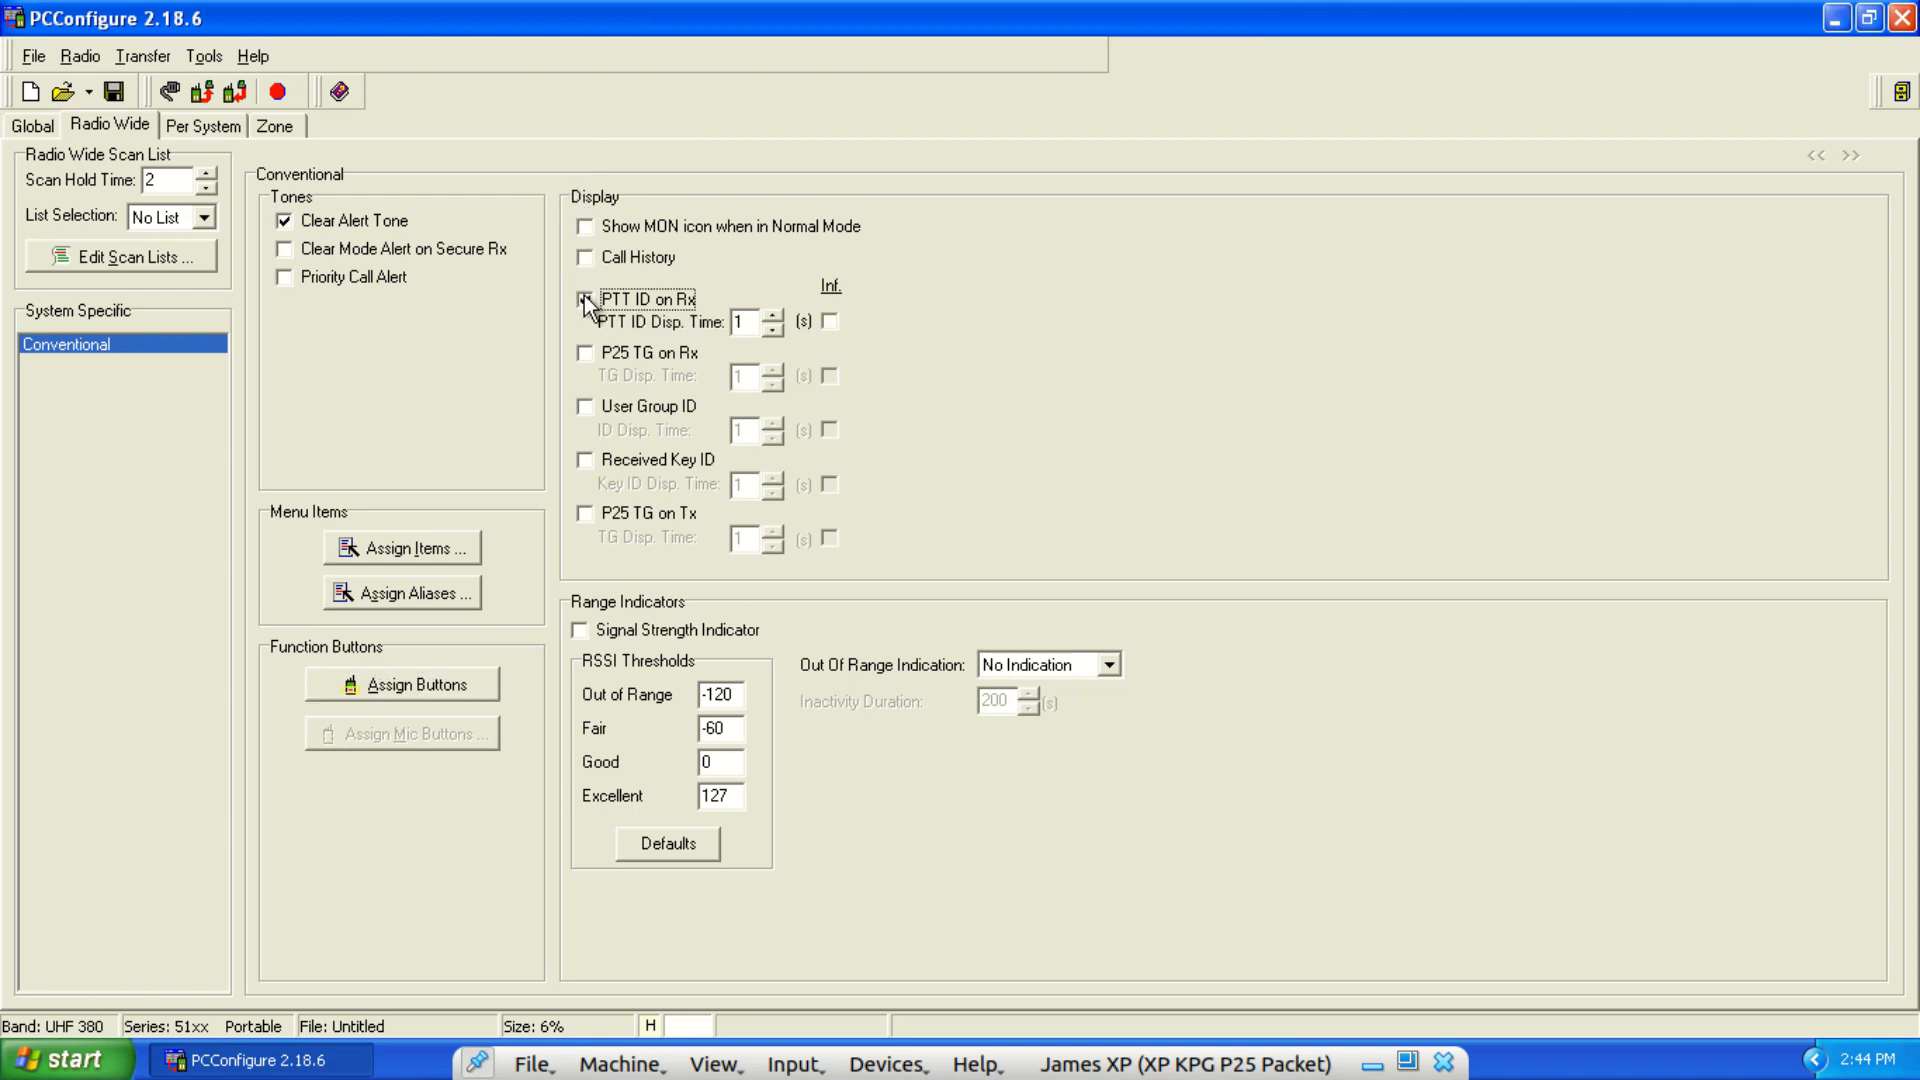
click(834, 328)
click(580, 632)
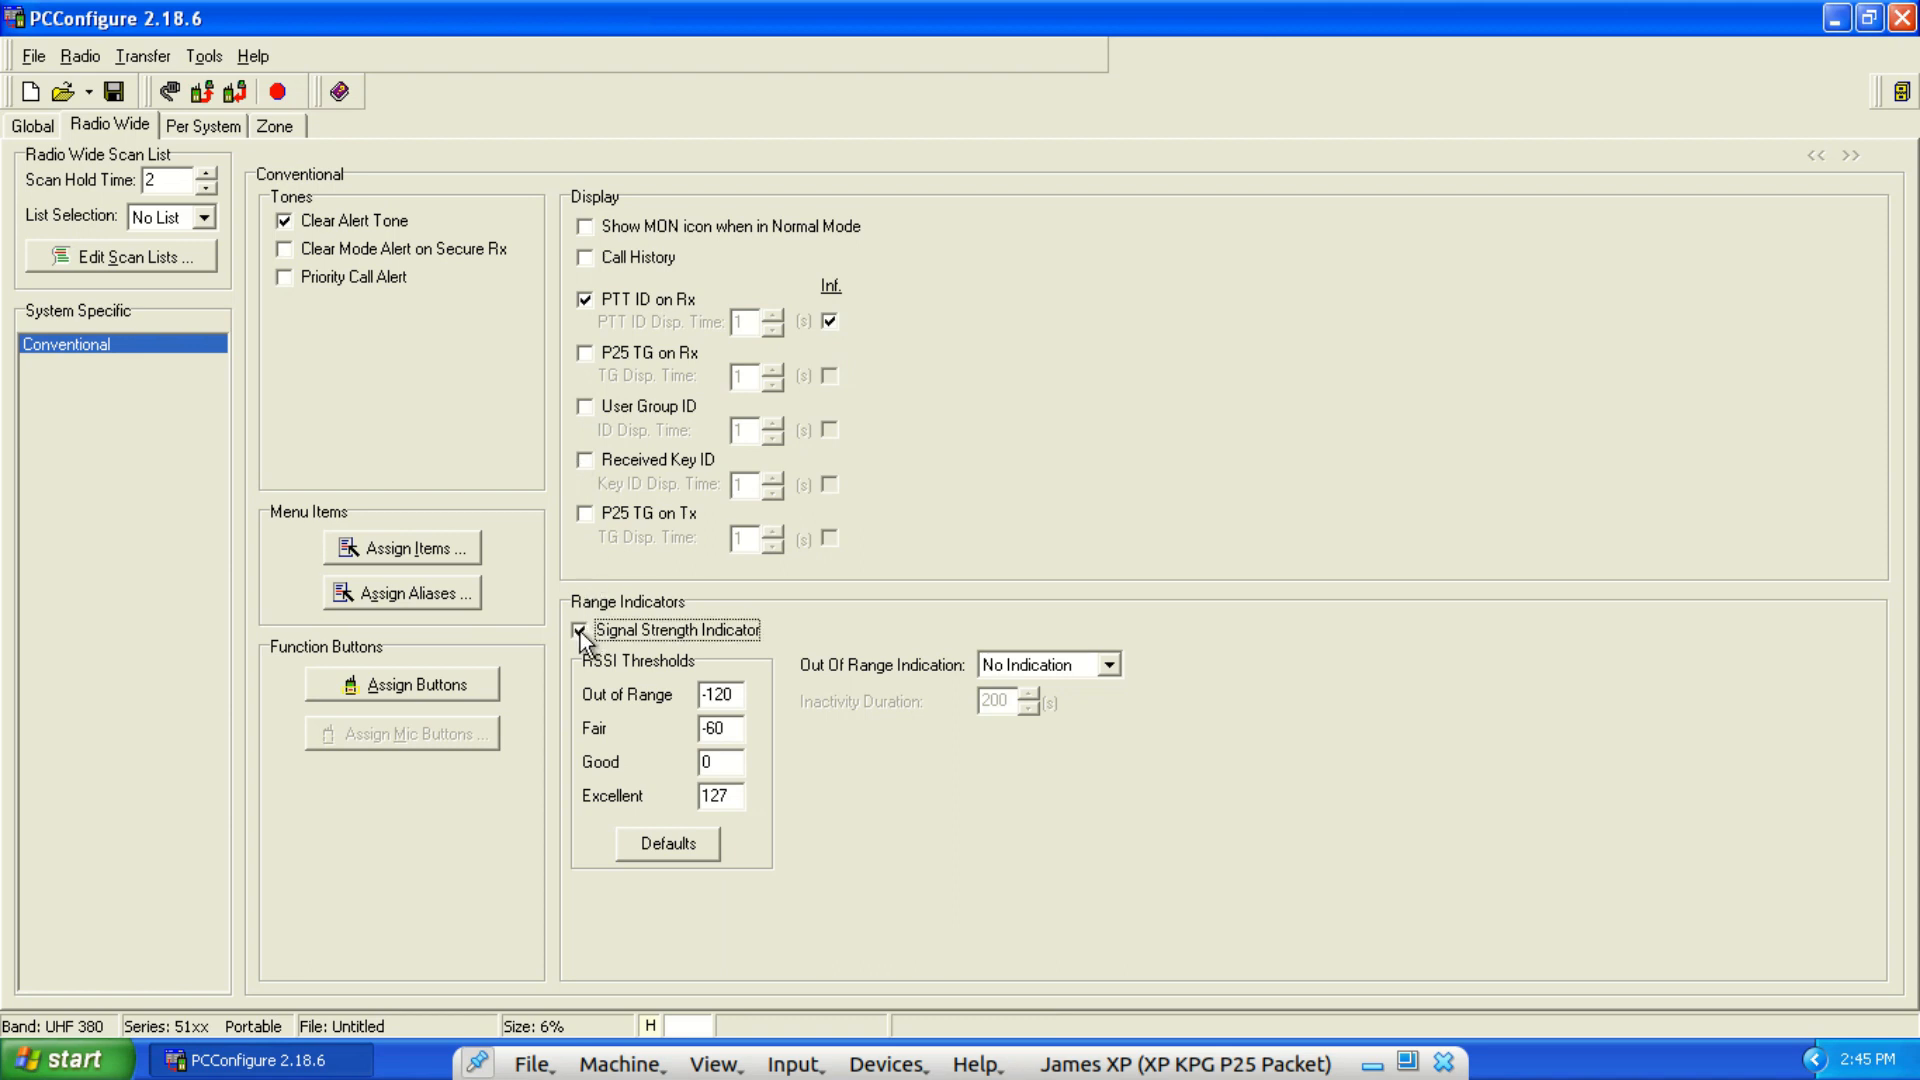
click(675, 832)
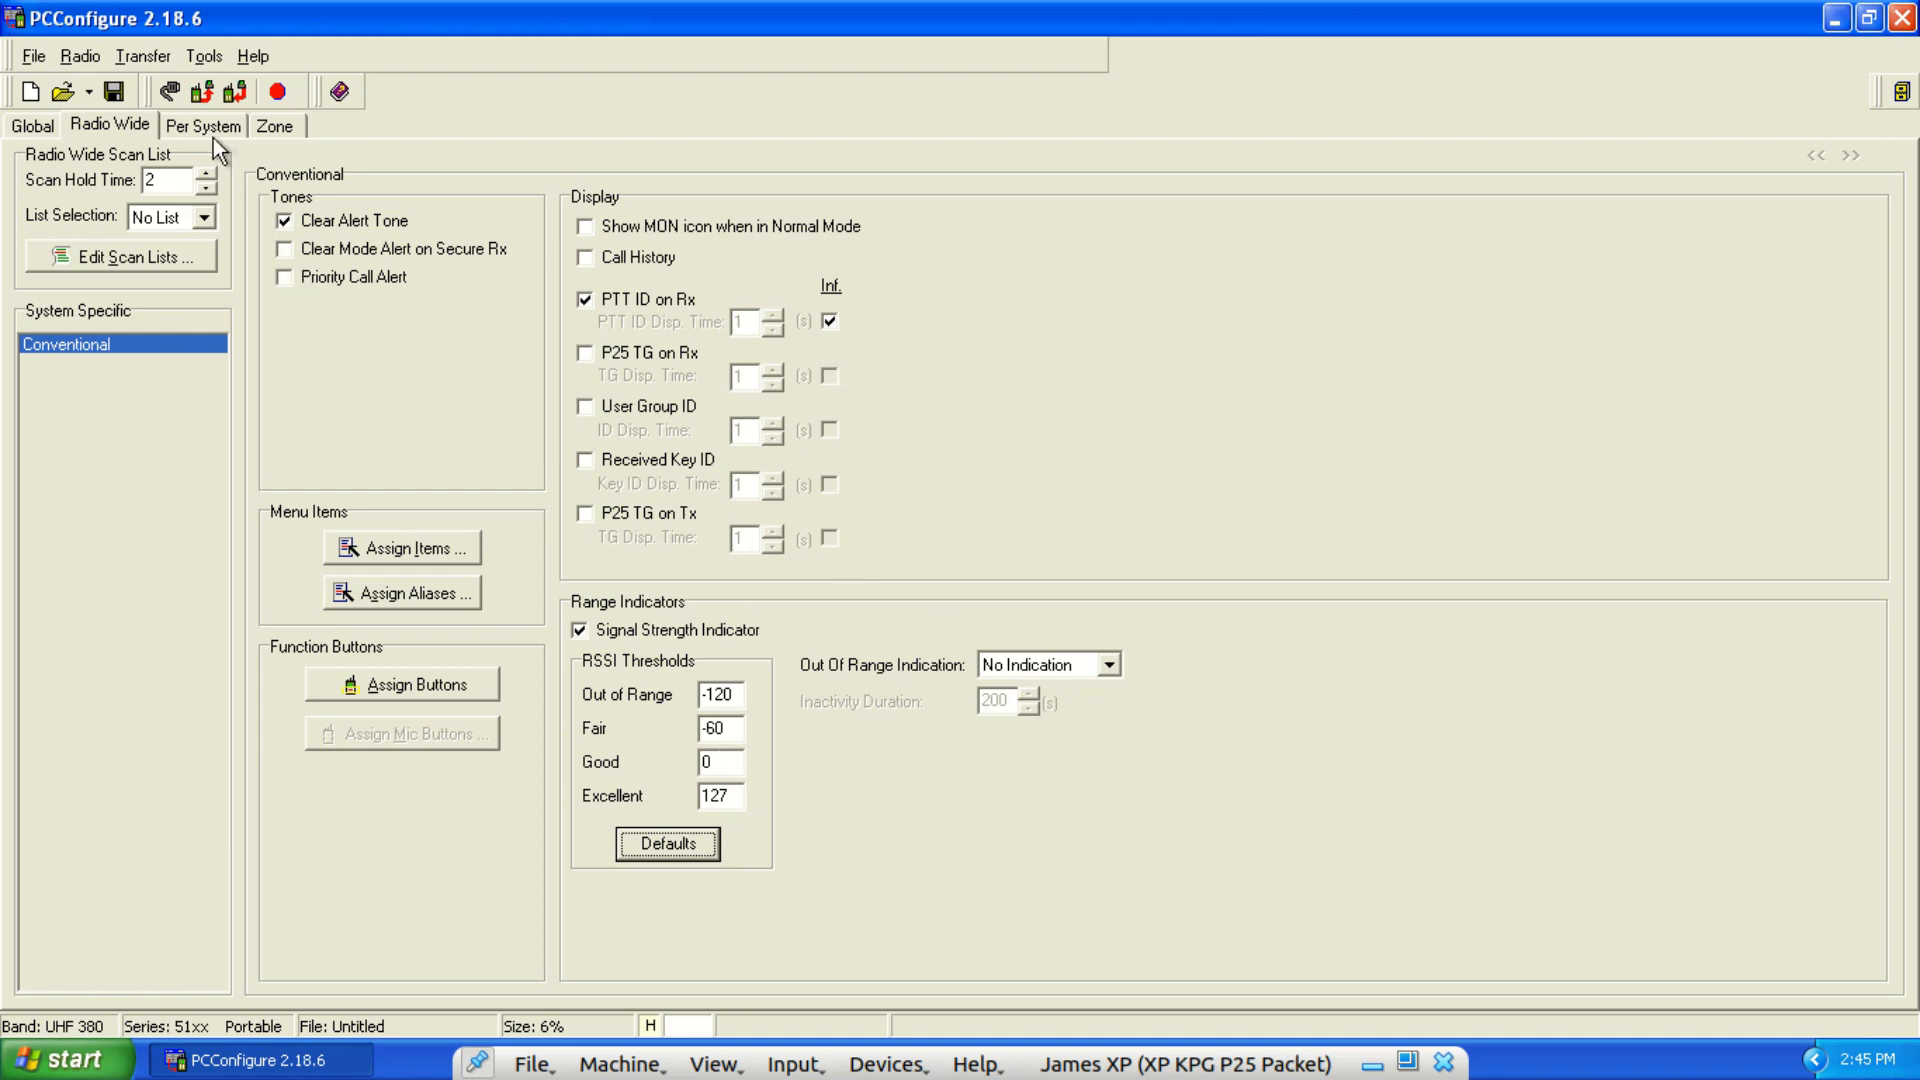
Set the Digital Unit ID of the conventional system to 1001 in the per-system settings.
click(188, 129)
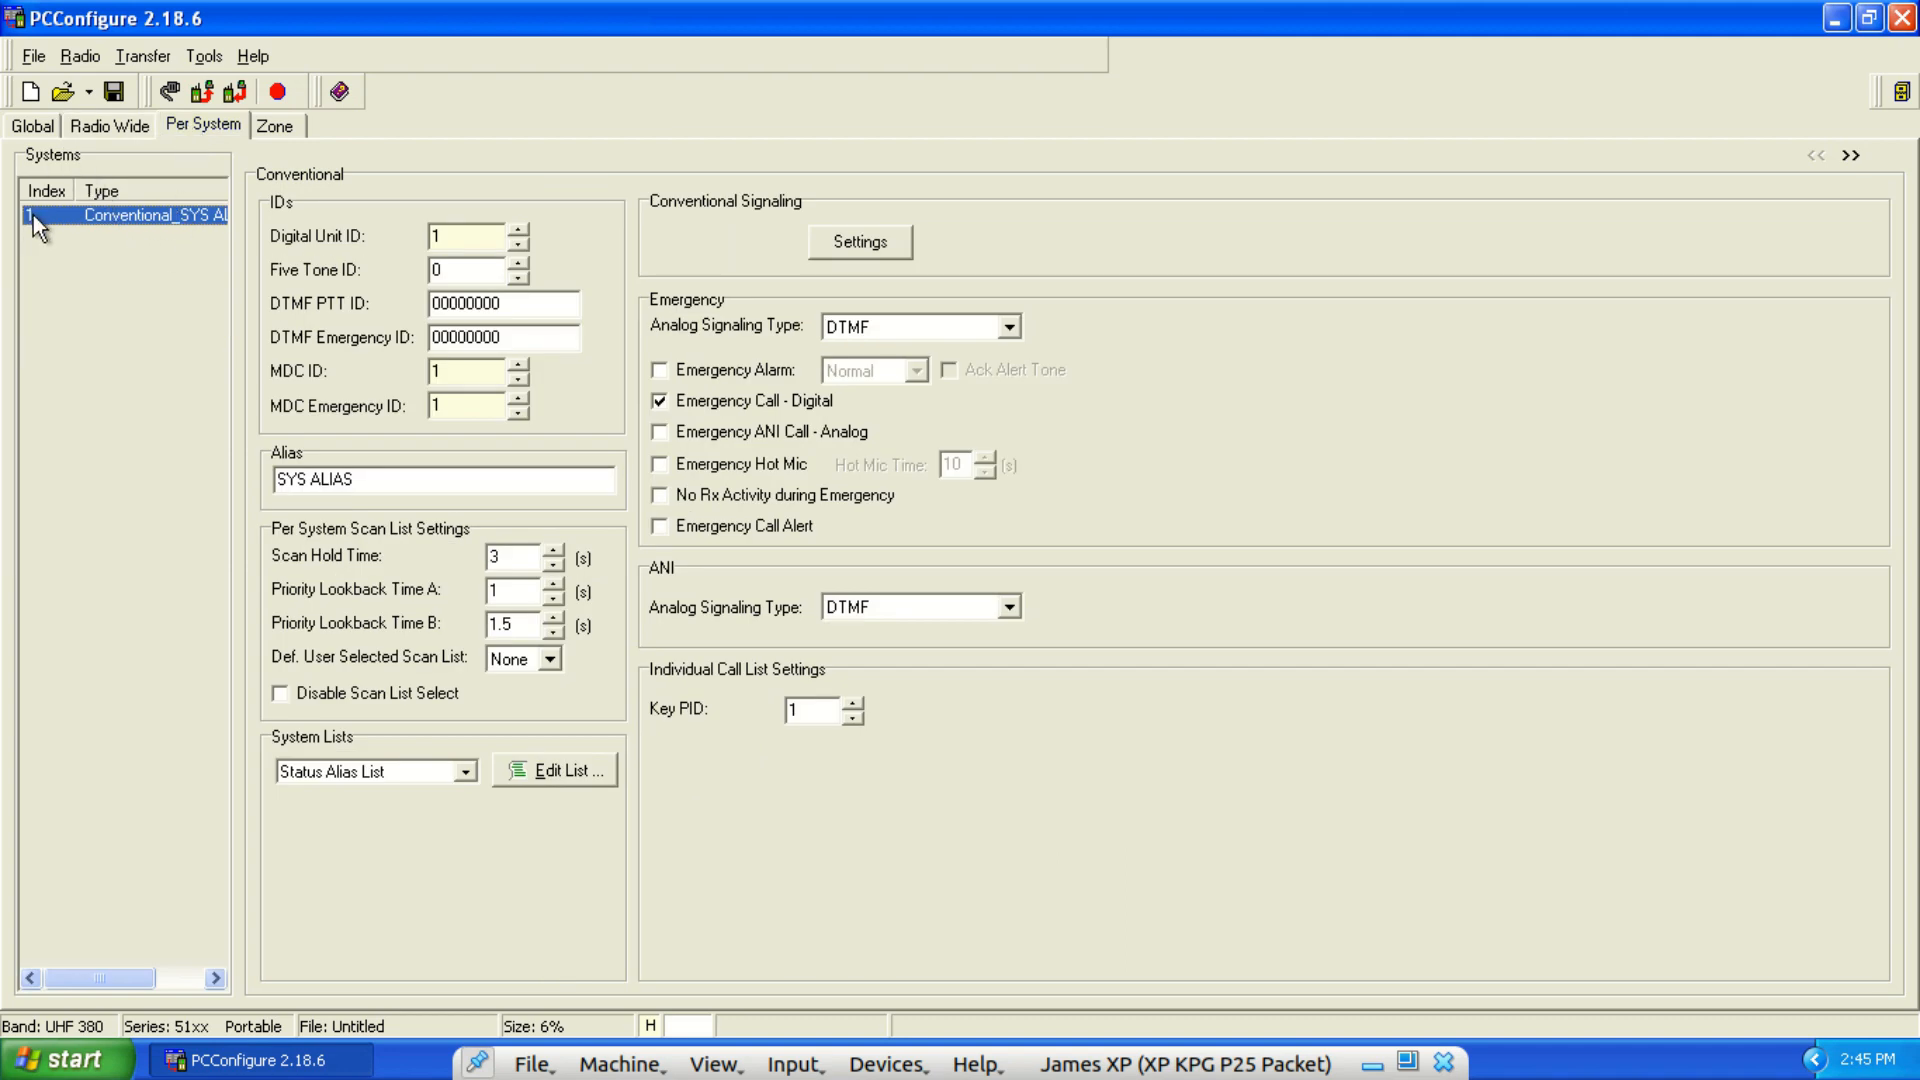
double_click(463, 237)
key(BackSpace)
text(1001)
Turn off HEX input for applicable parameters in the program preferences.
click(253, 57)
mouse_move(196, 62)
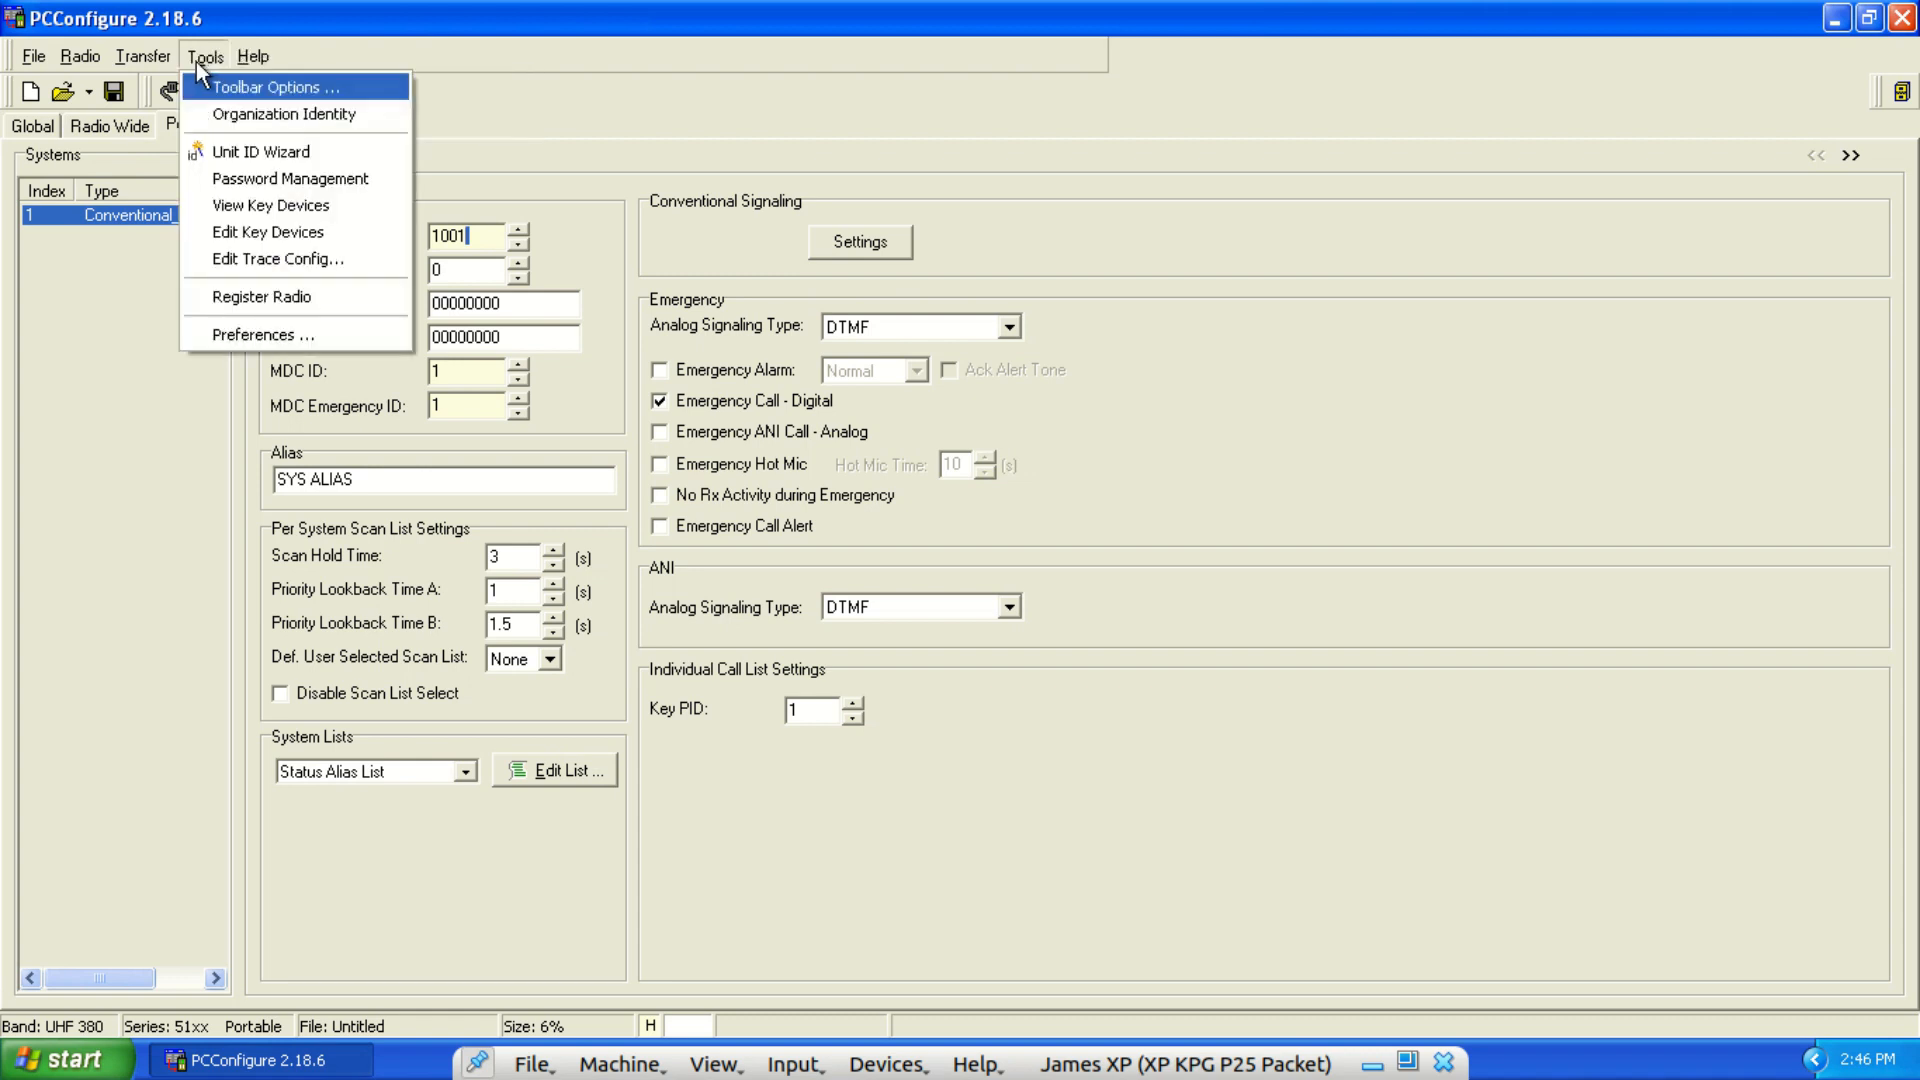
click(237, 328)
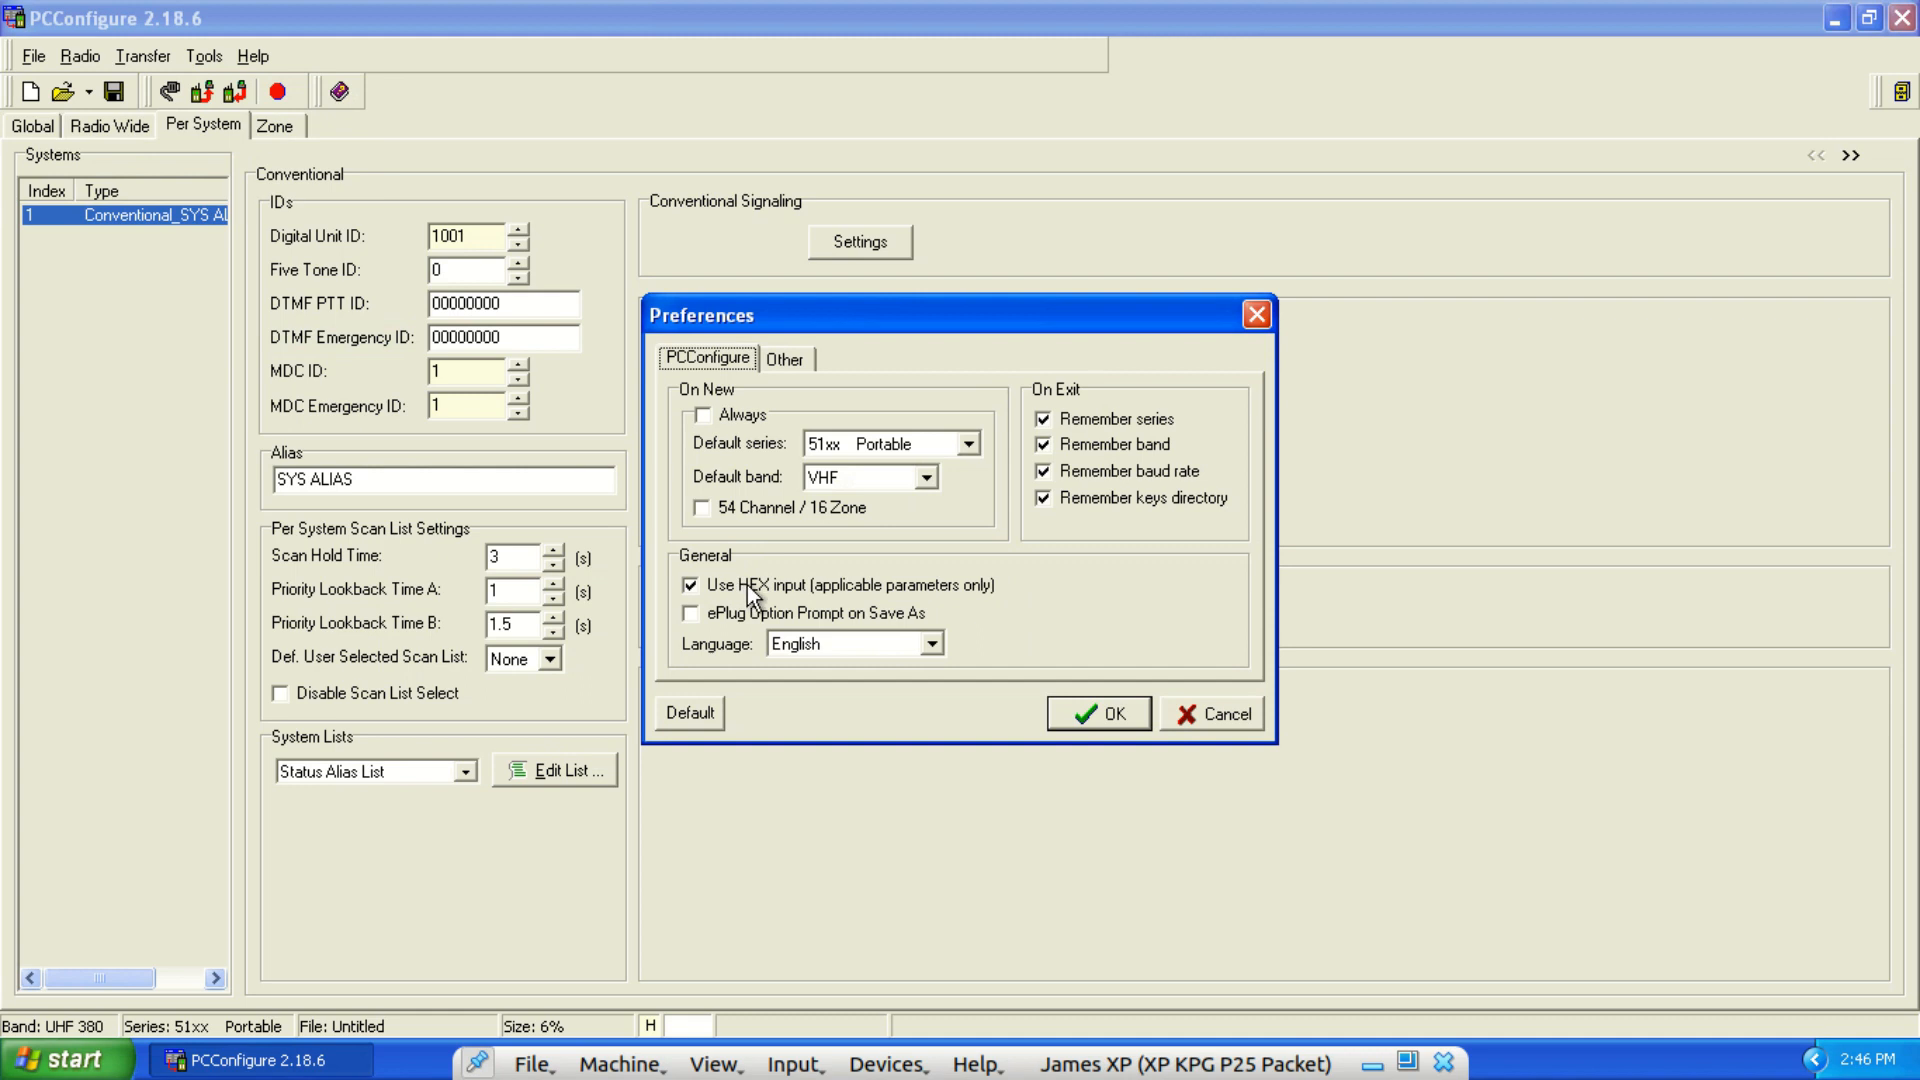
click(690, 585)
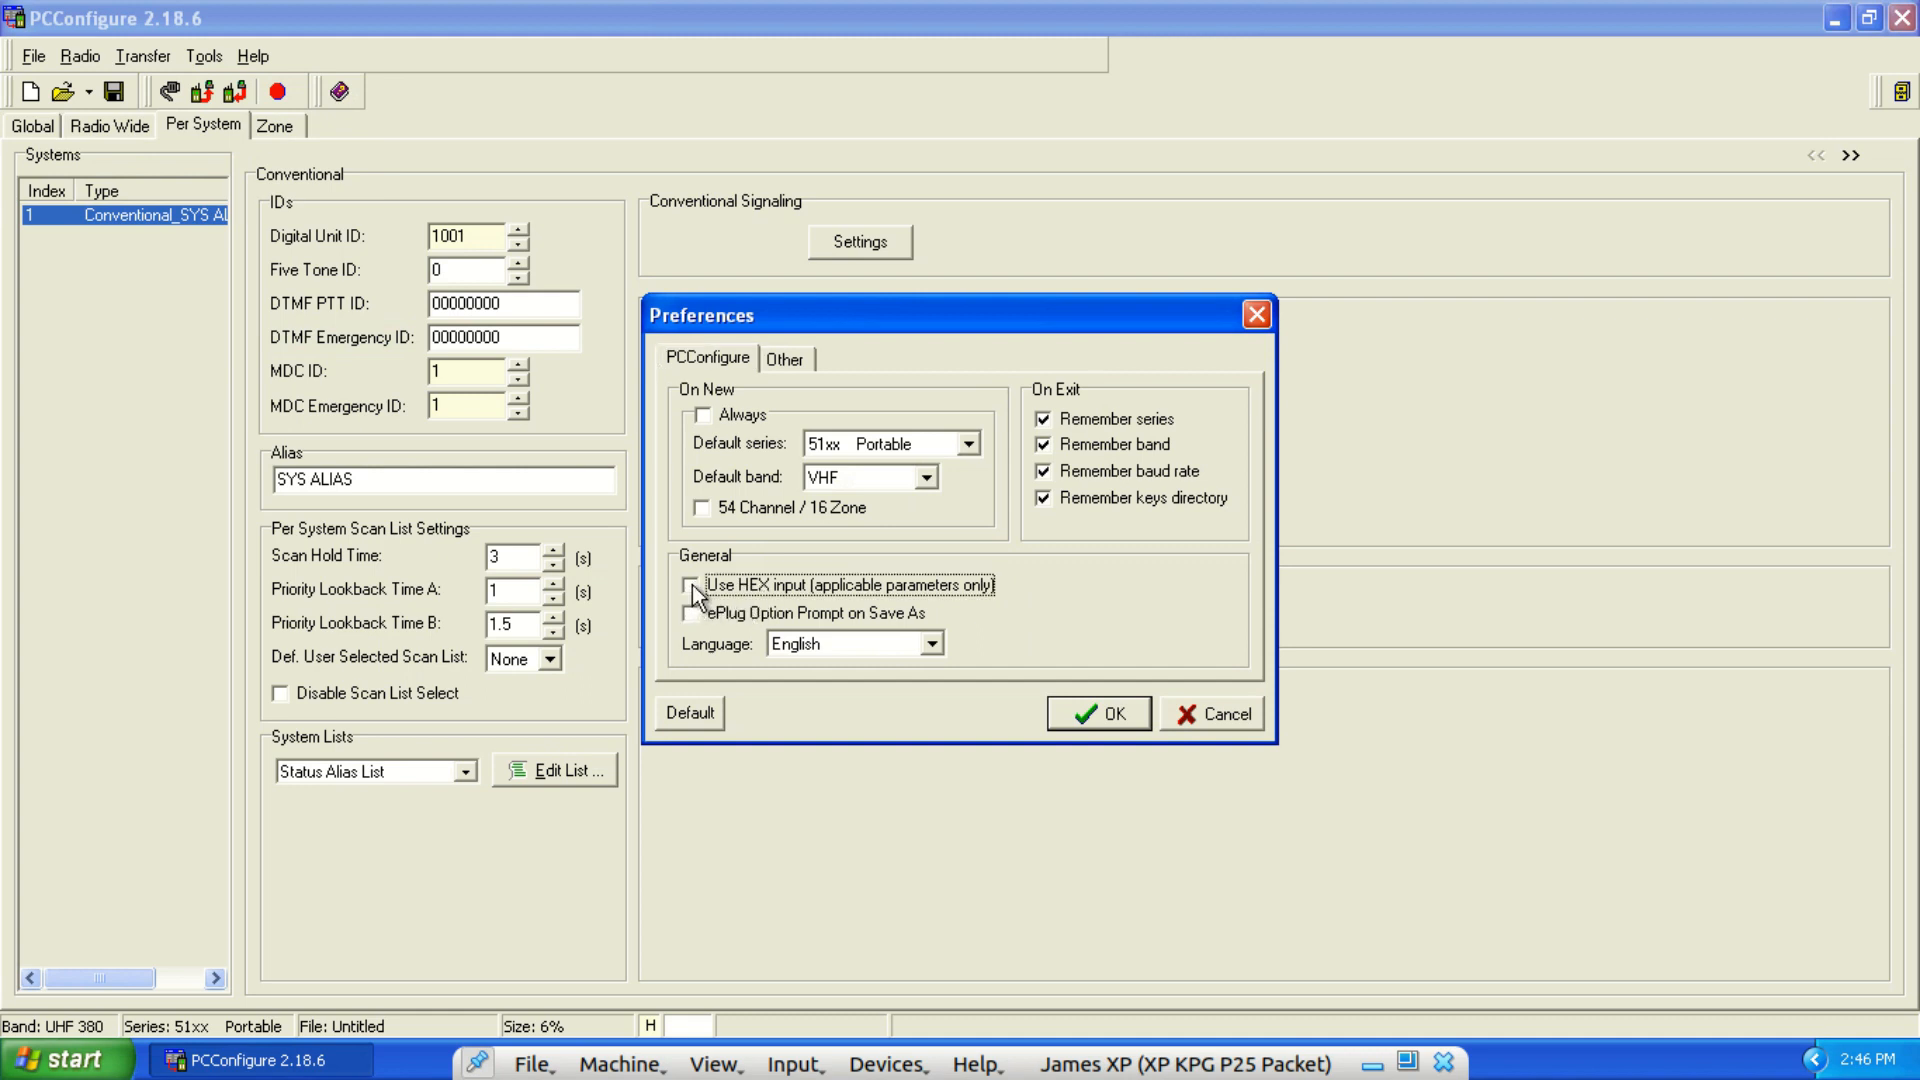
click(1100, 716)
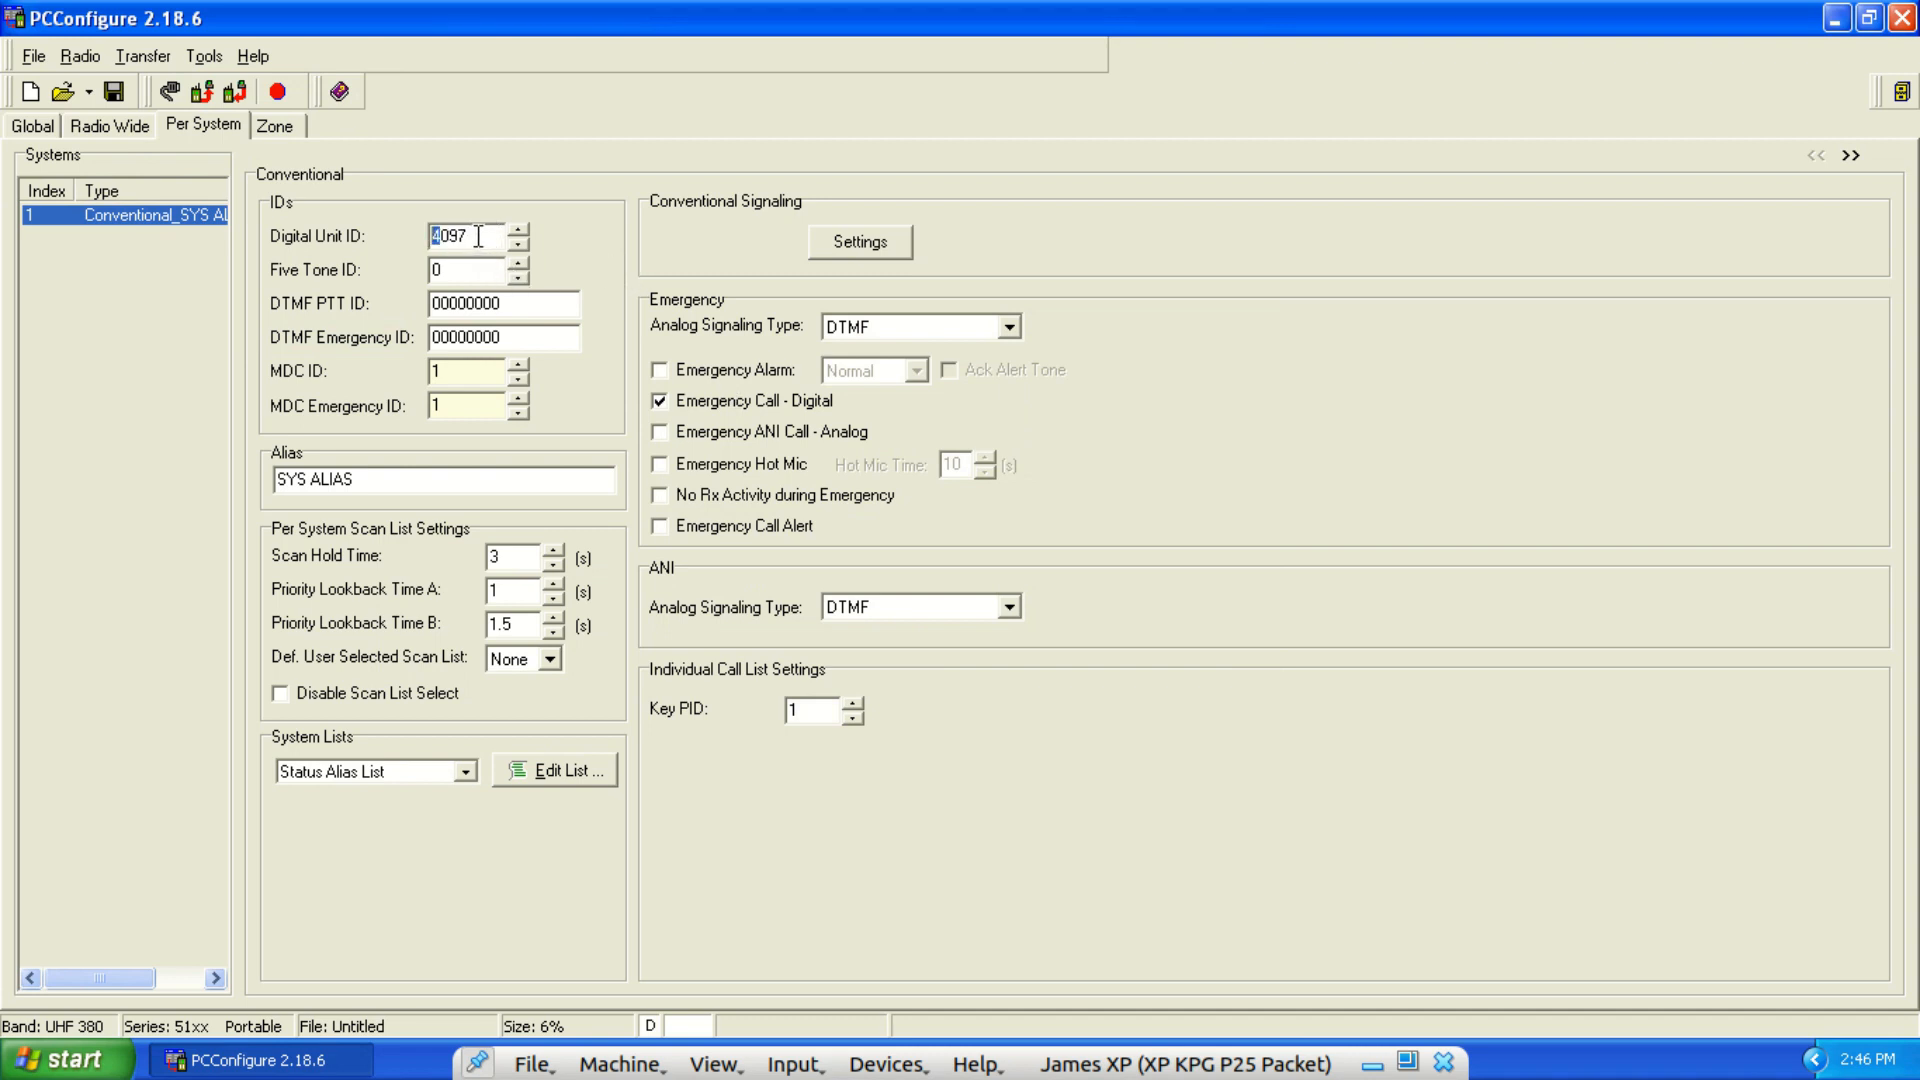
Set the Digital Unit ID to decimal 1001 and change the conventional system's alias to BACON.
drag(479, 237, 405, 231)
text(1001)
drag(369, 482, 172, 488)
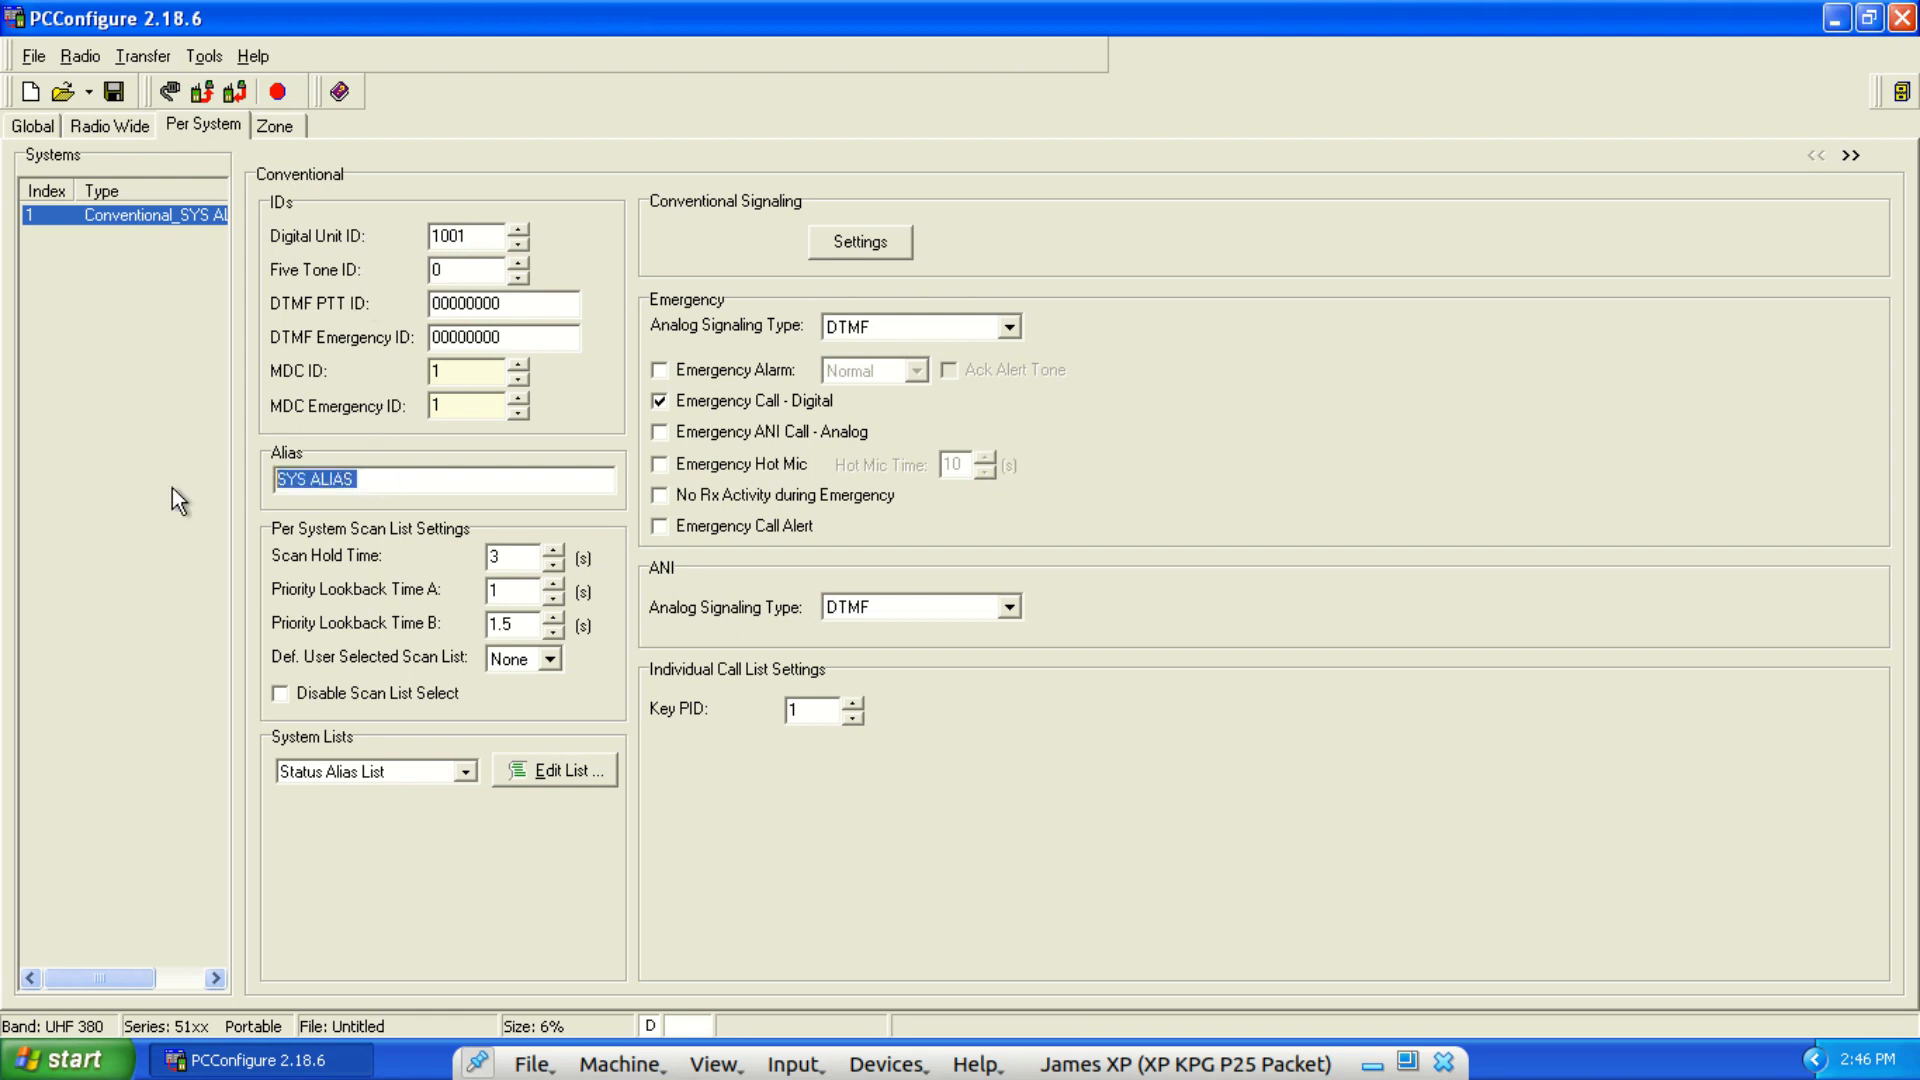
text(BACON)
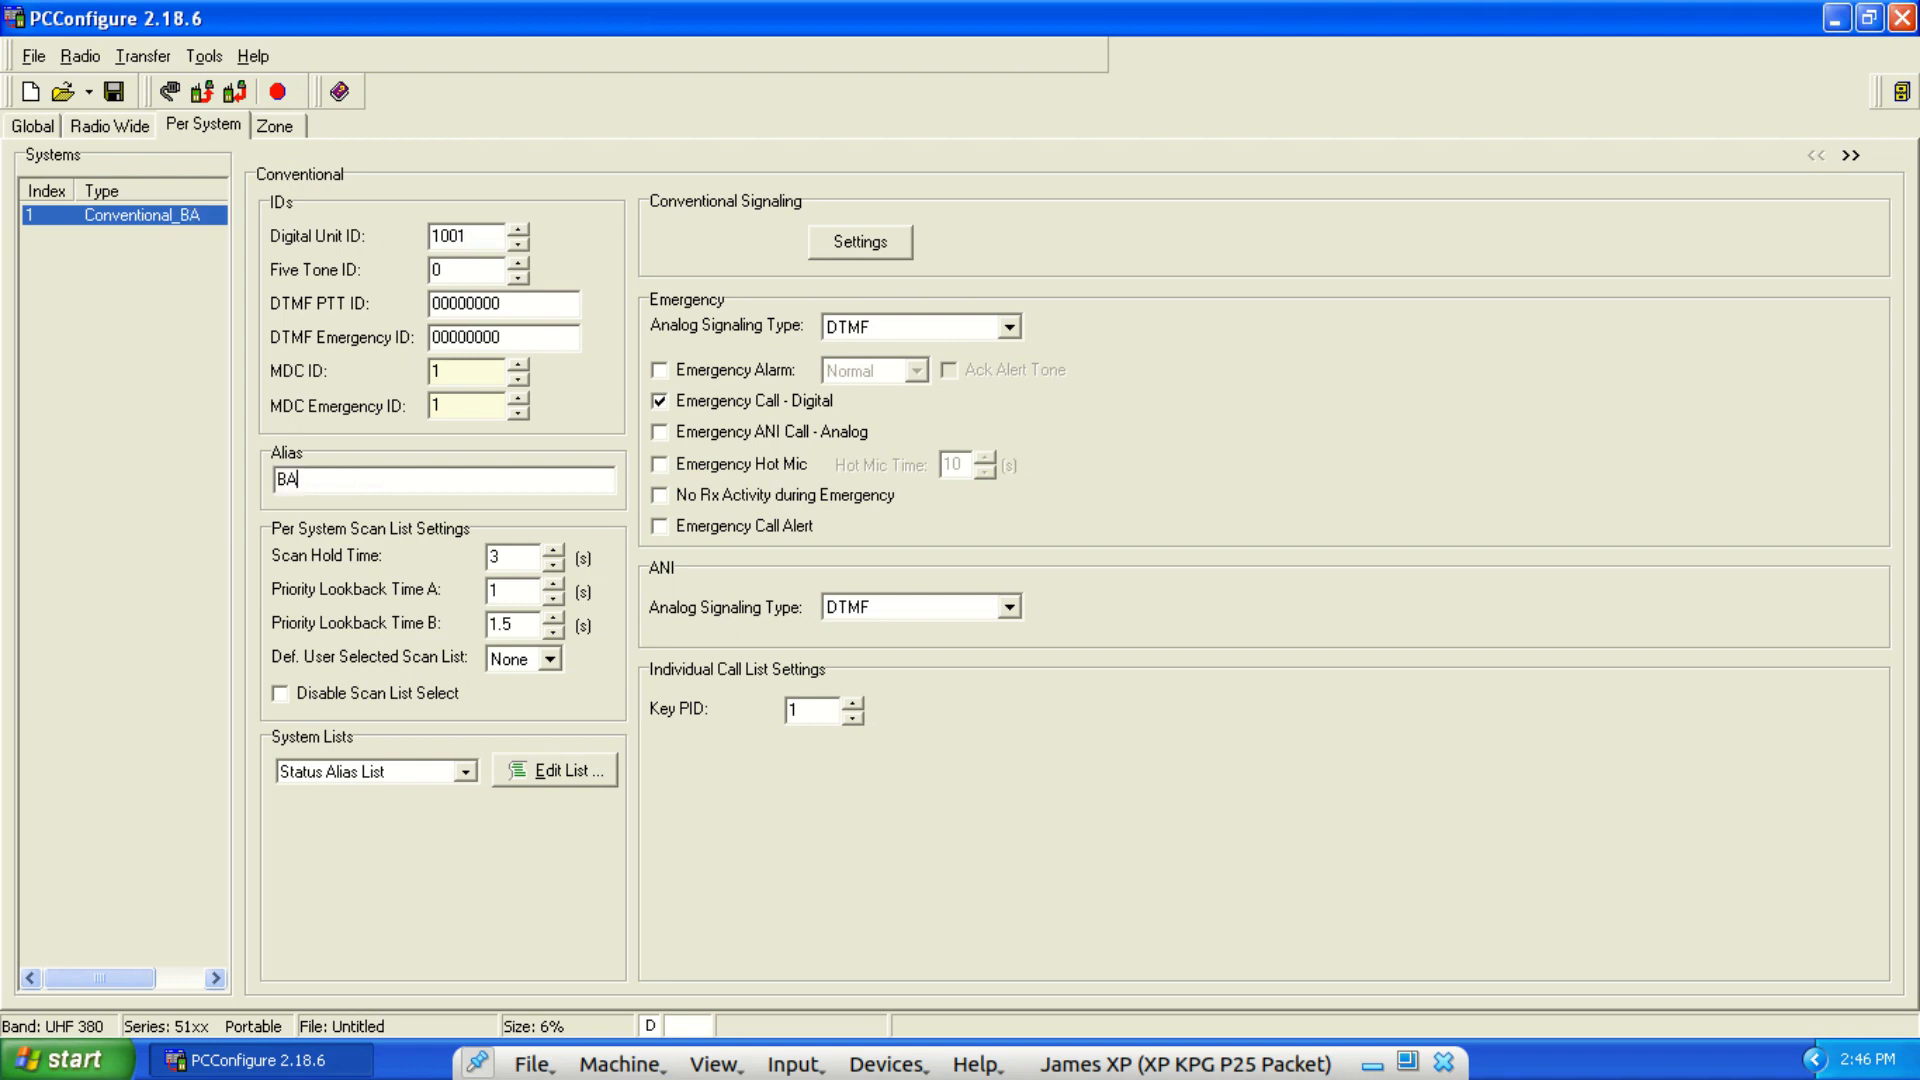
click(135, 800)
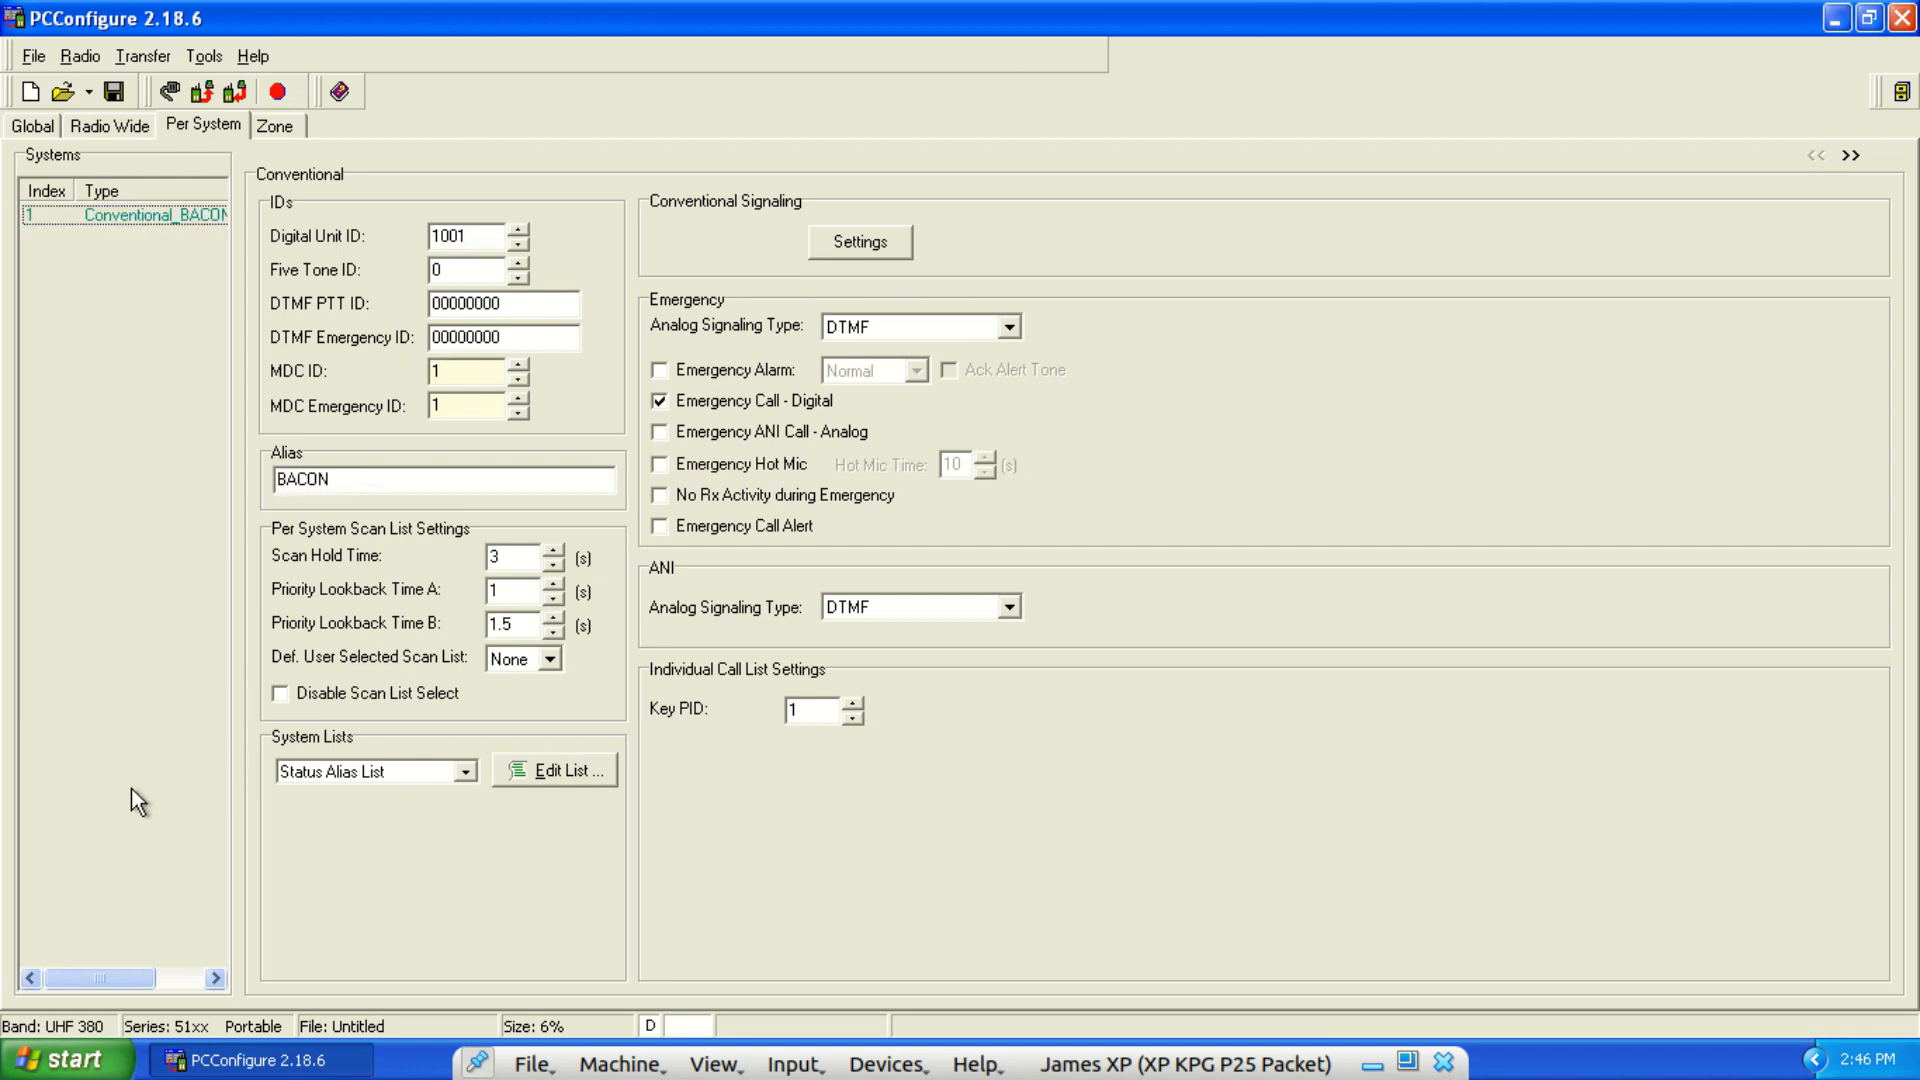
Open the system's Call List for editing and add an entry with alias UNIT 1 and ID 1001.
click(467, 772)
click(318, 838)
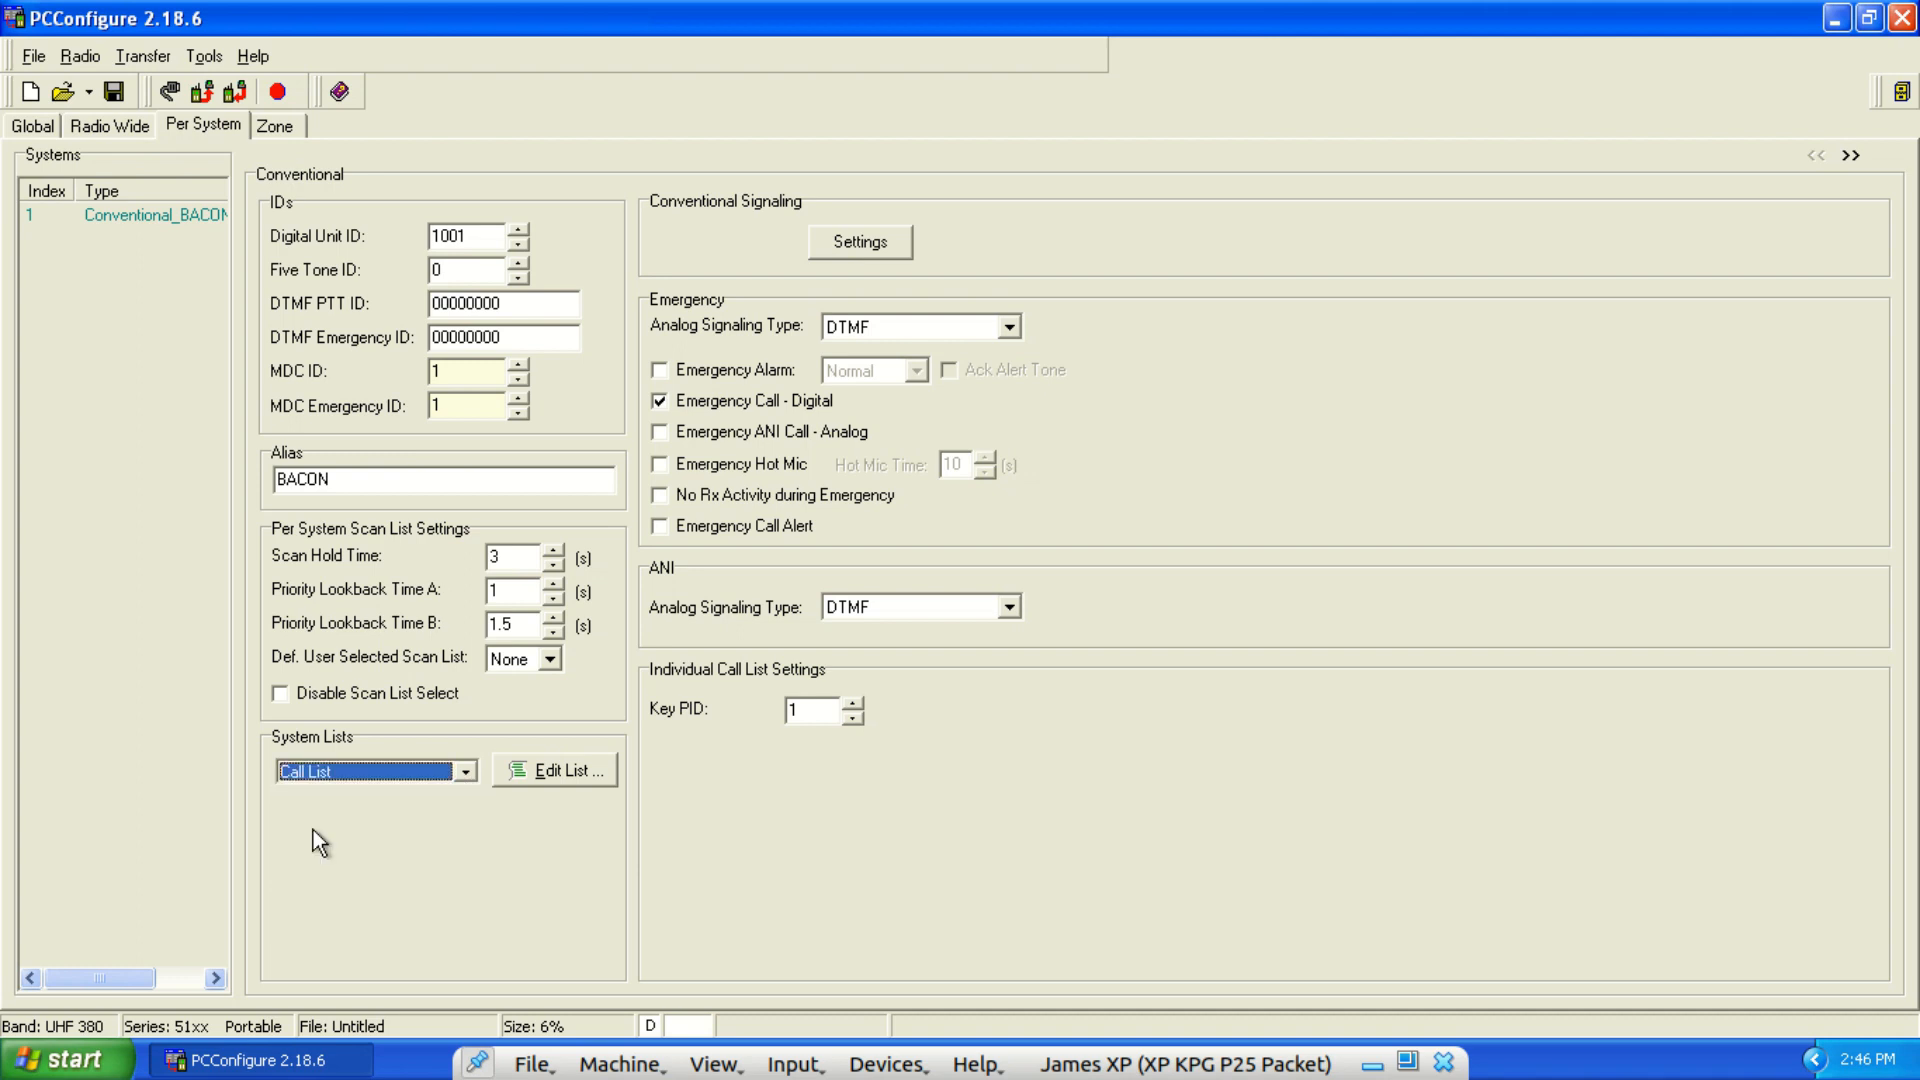
click(549, 771)
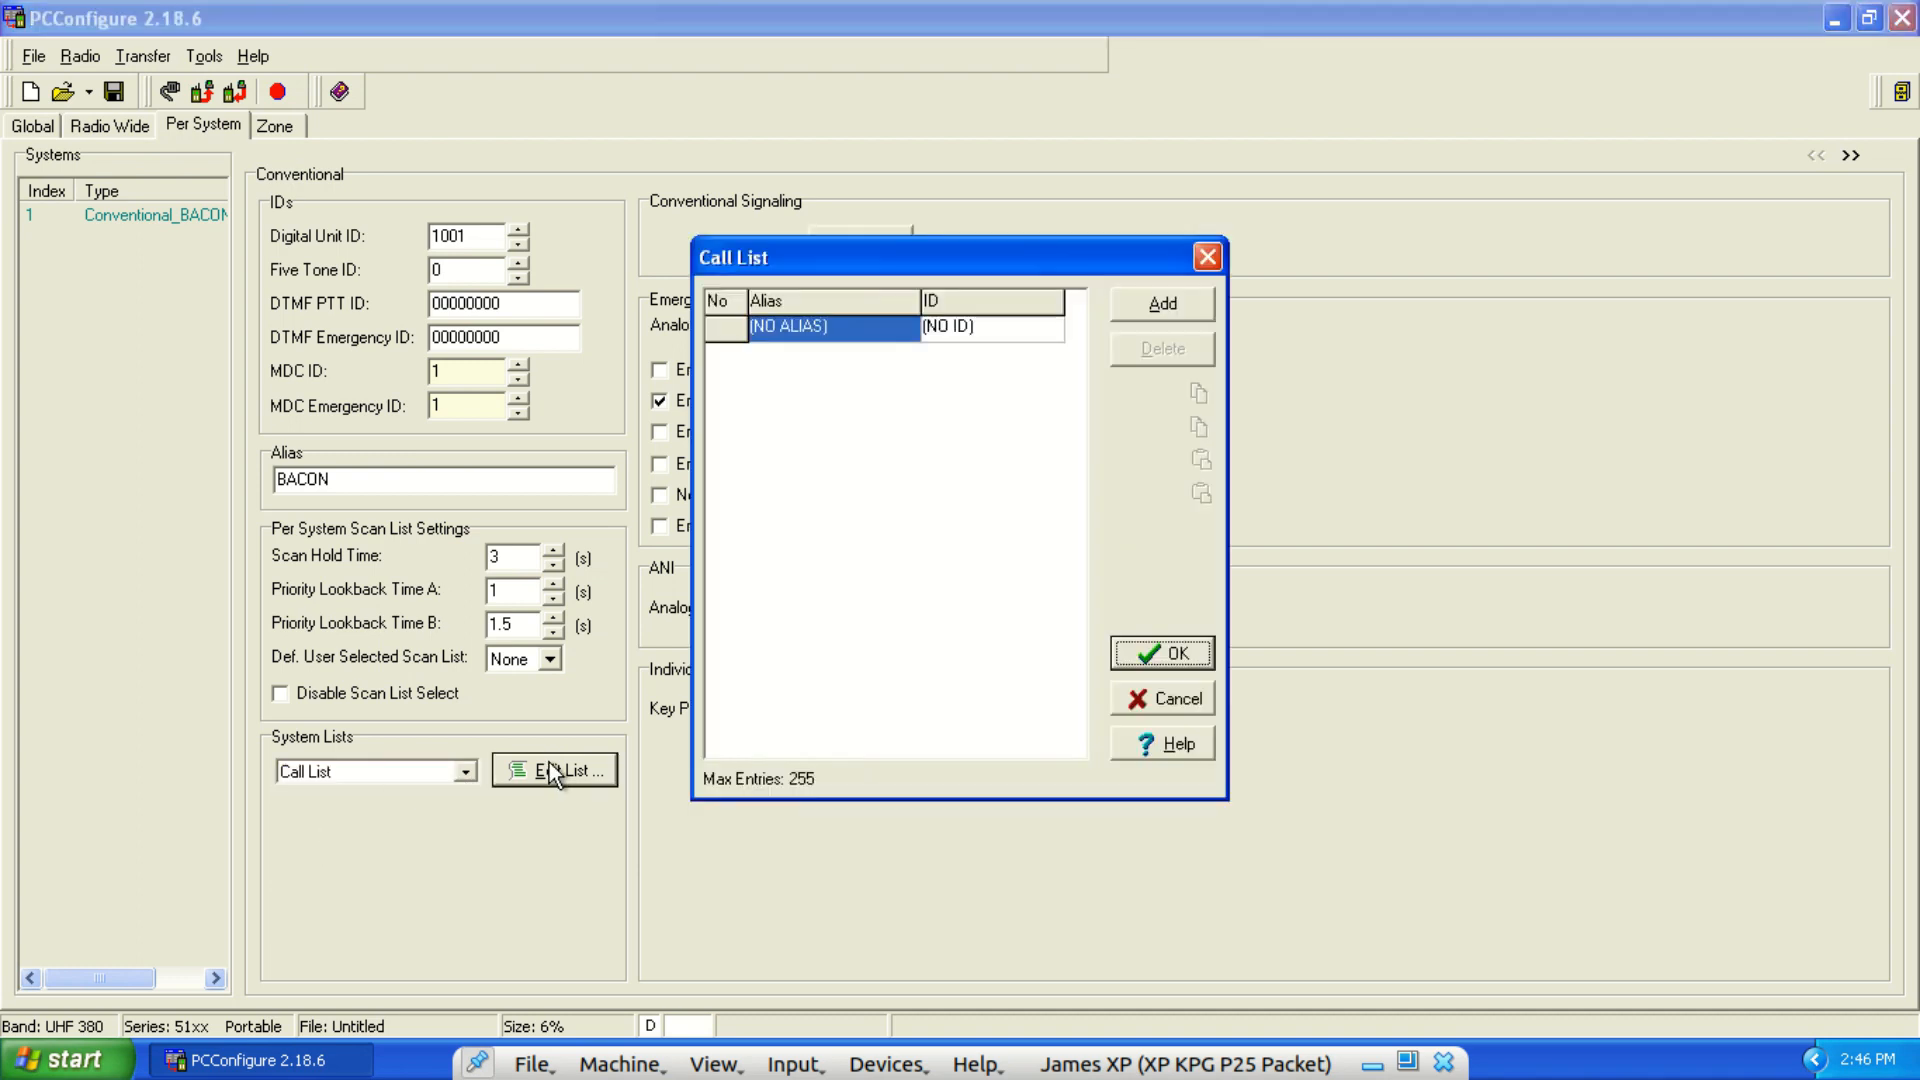
click(784, 330)
click(1162, 303)
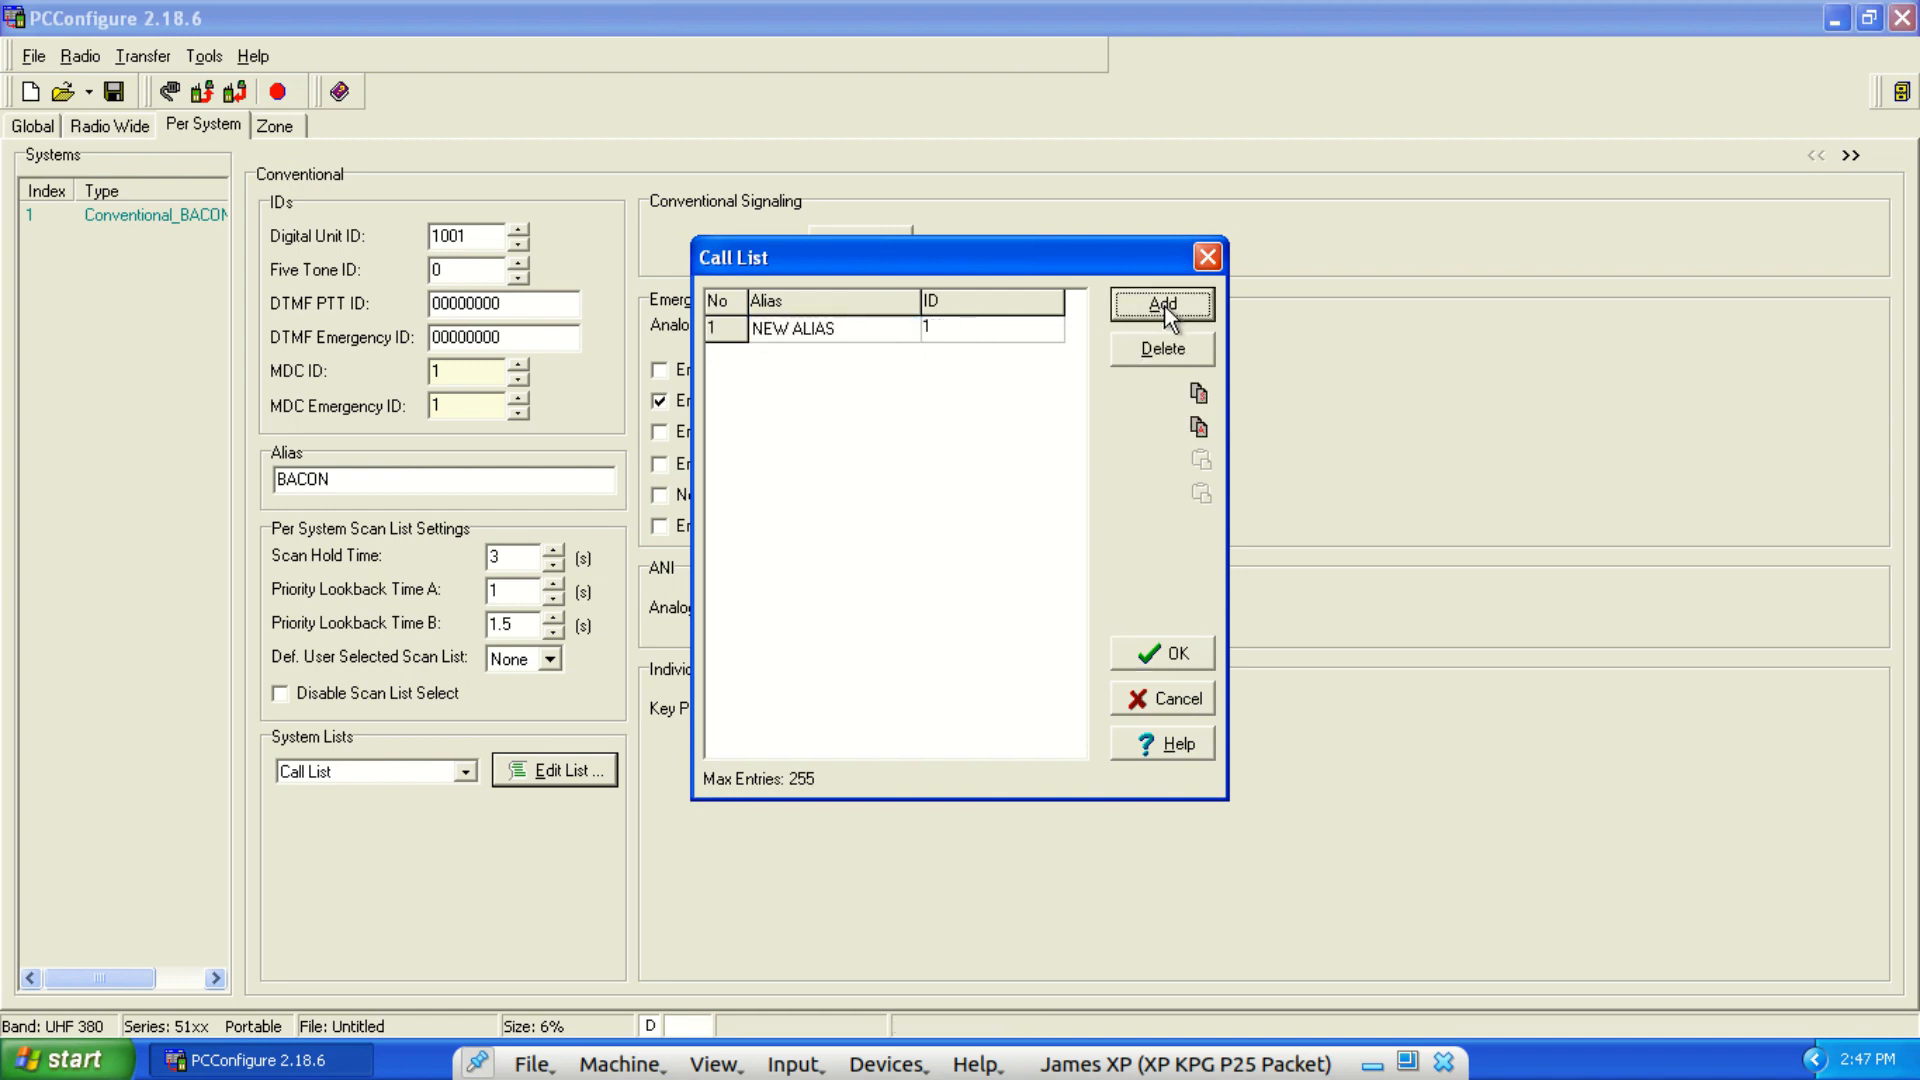
click(785, 333)
text(I)
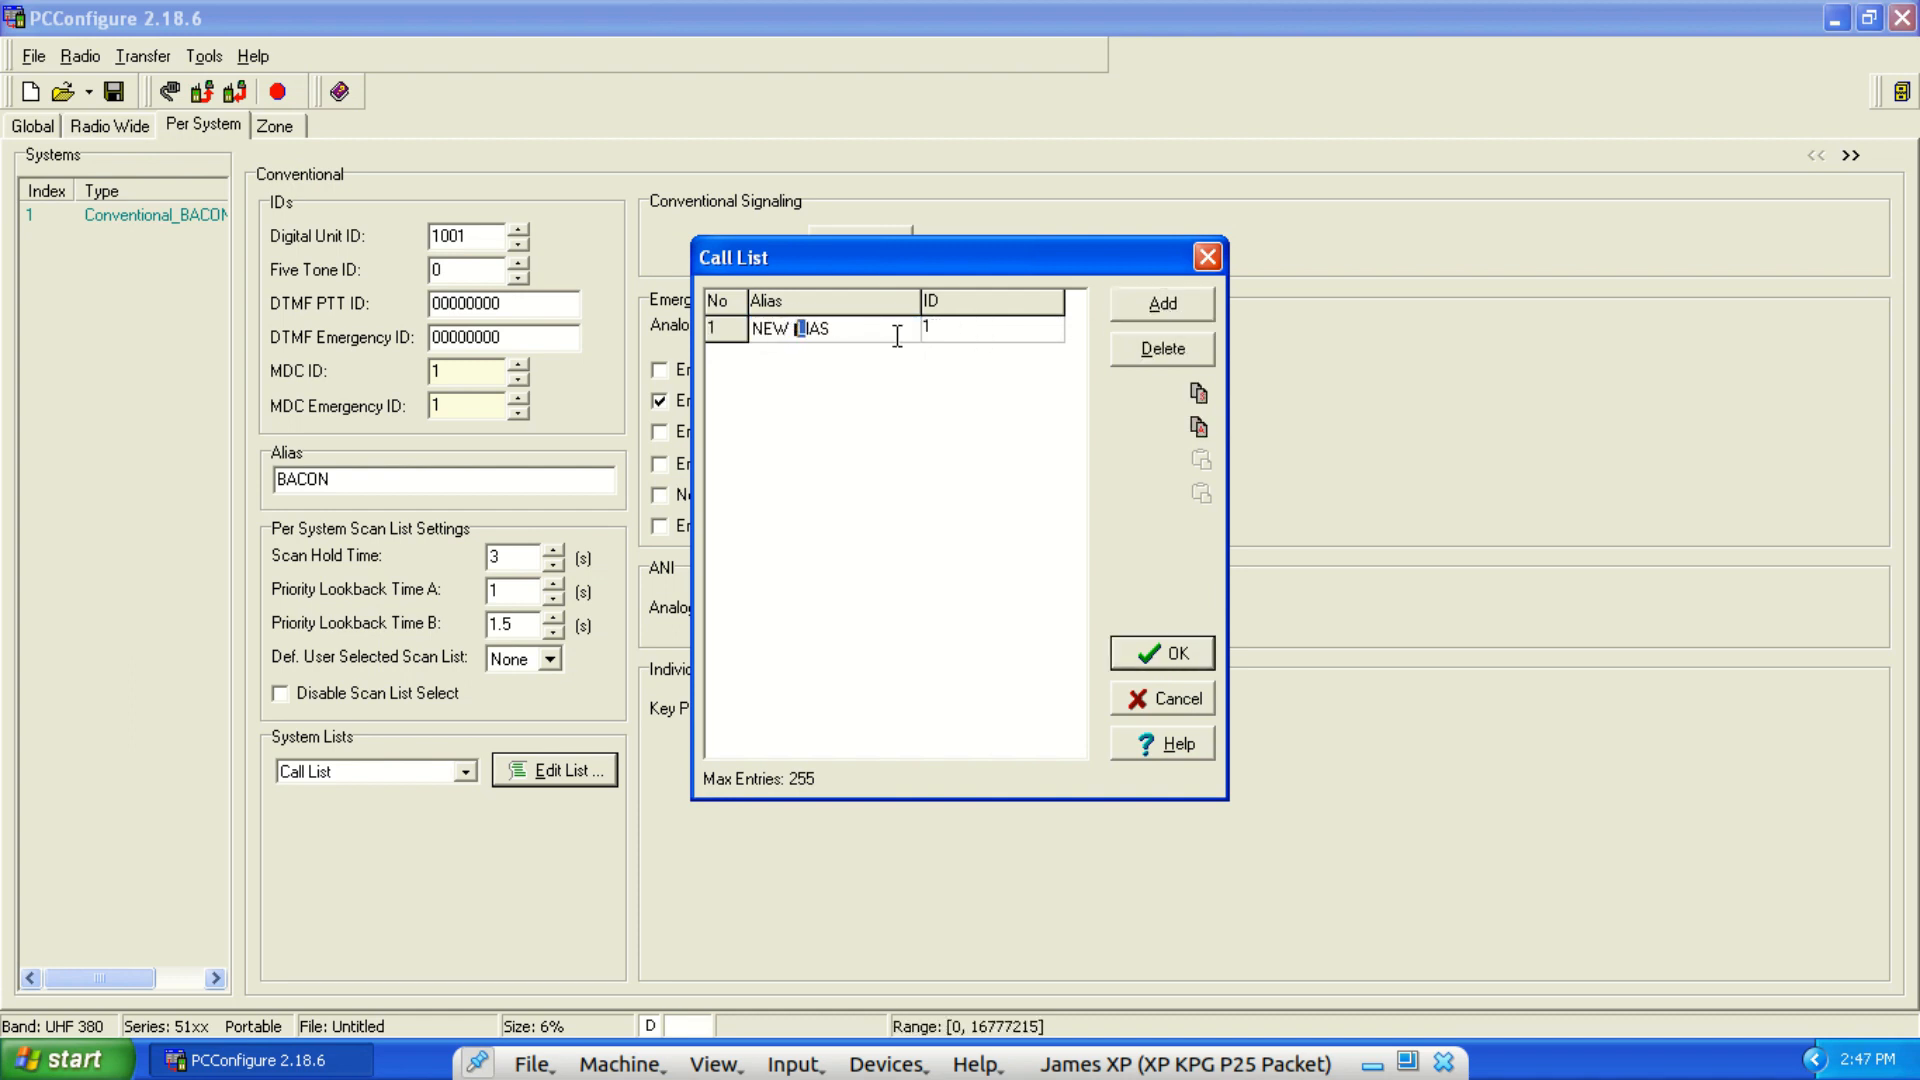
click(897, 336)
key(BackSpace)
key(BackSpace)
key(BackSpace)
key(BackSpace)
key(BackSpace)
key(BackSpace)
key(BackSpace)
key(BackSpace)
key(BackSpace)
key(BackSpace)
text(UNIT 1)
click(965, 333)
text(1001)
Add a second Call List entry with alias UNIT 2 and ID 1002.
click(1165, 308)
click(853, 352)
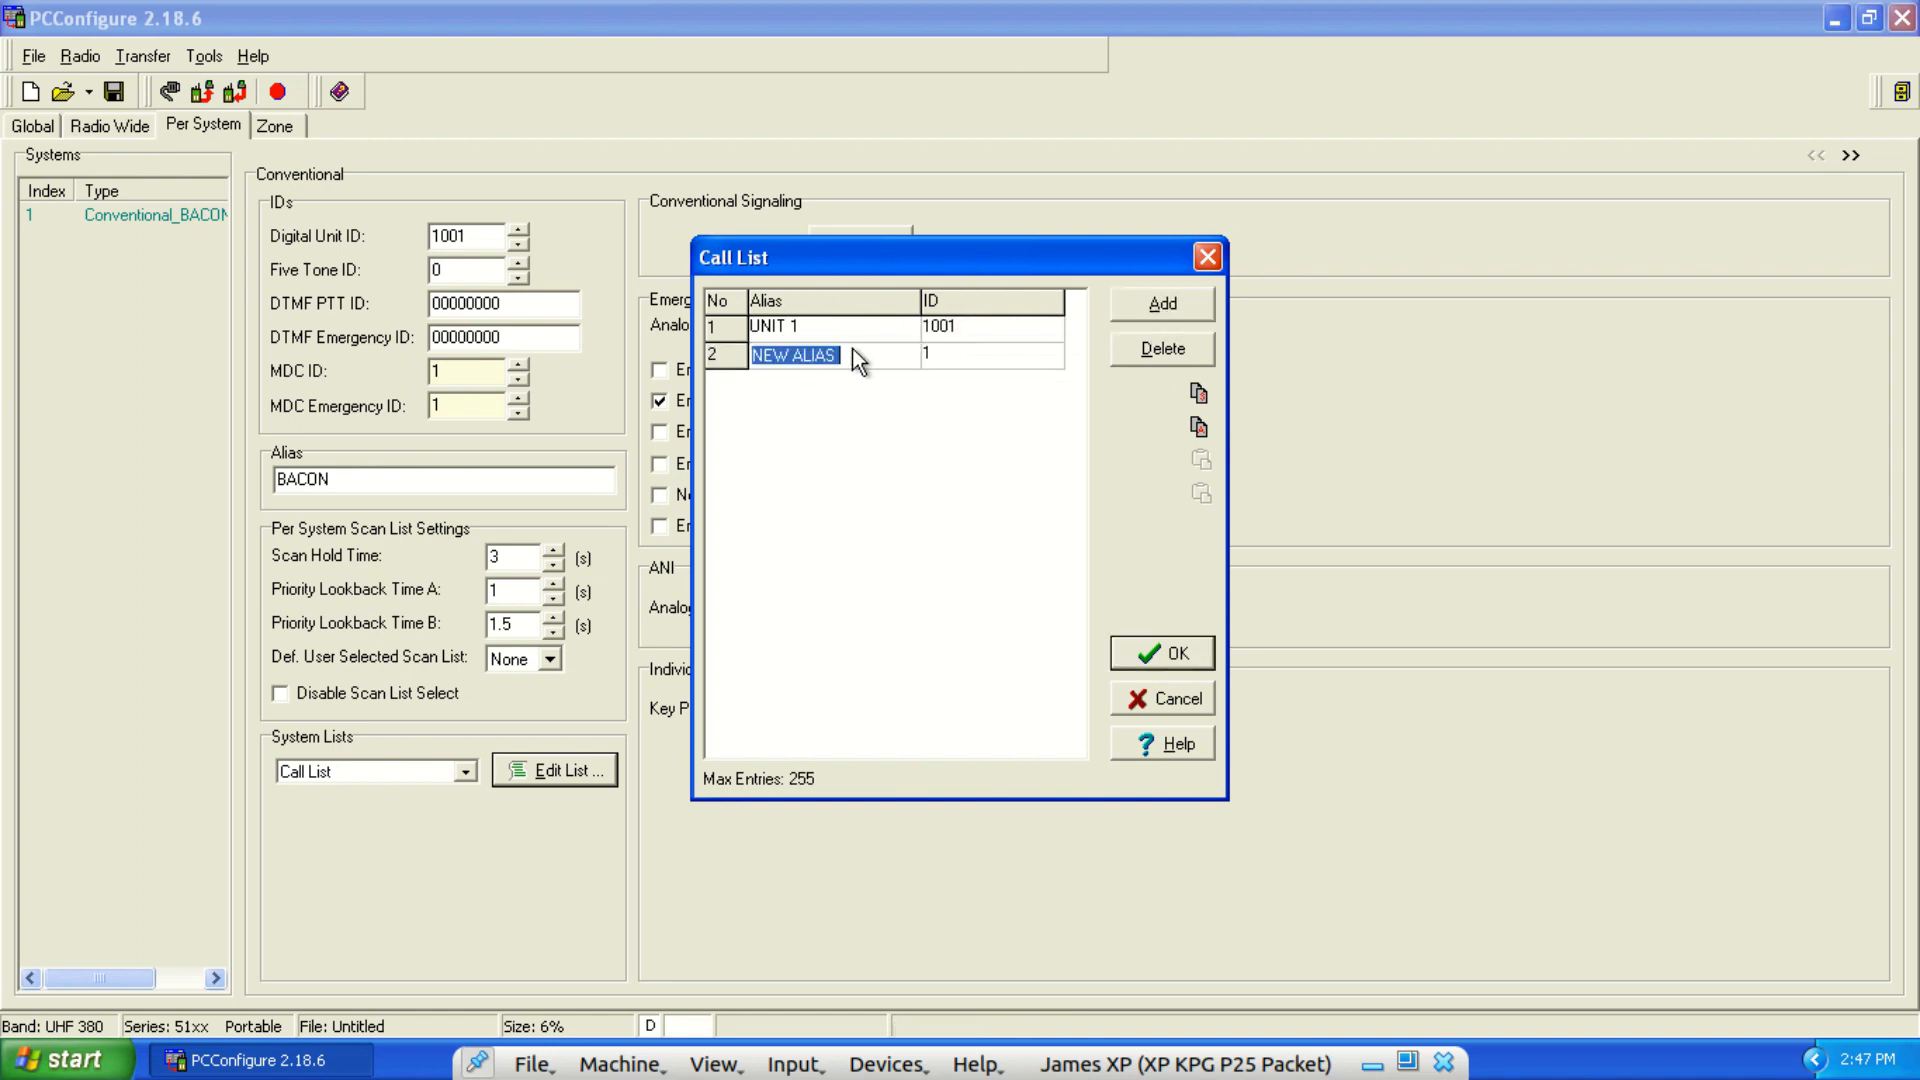
text(UNIT 2)
key(Tab)
text(1002)
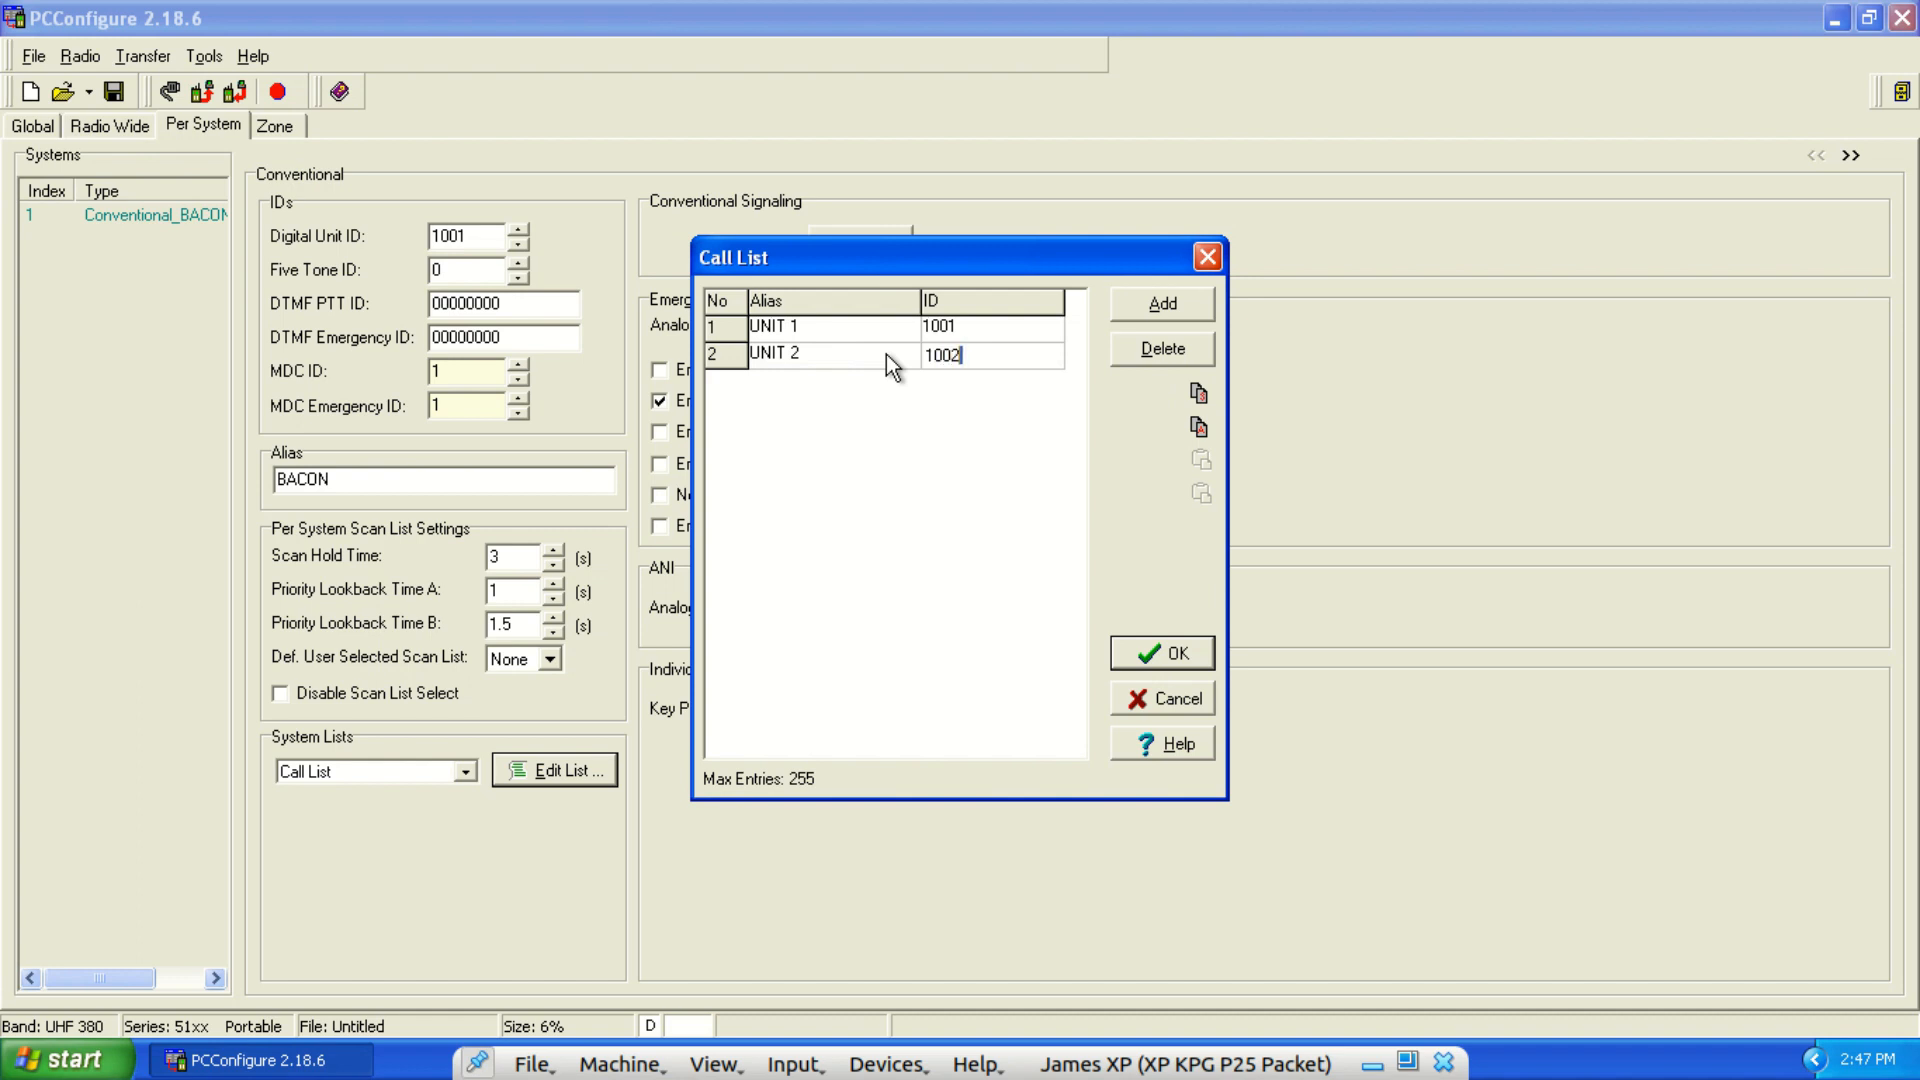
Add a third Call List entry with alias UNIT 3 and ID 1003, and accept the list.
click(1173, 306)
click(860, 381)
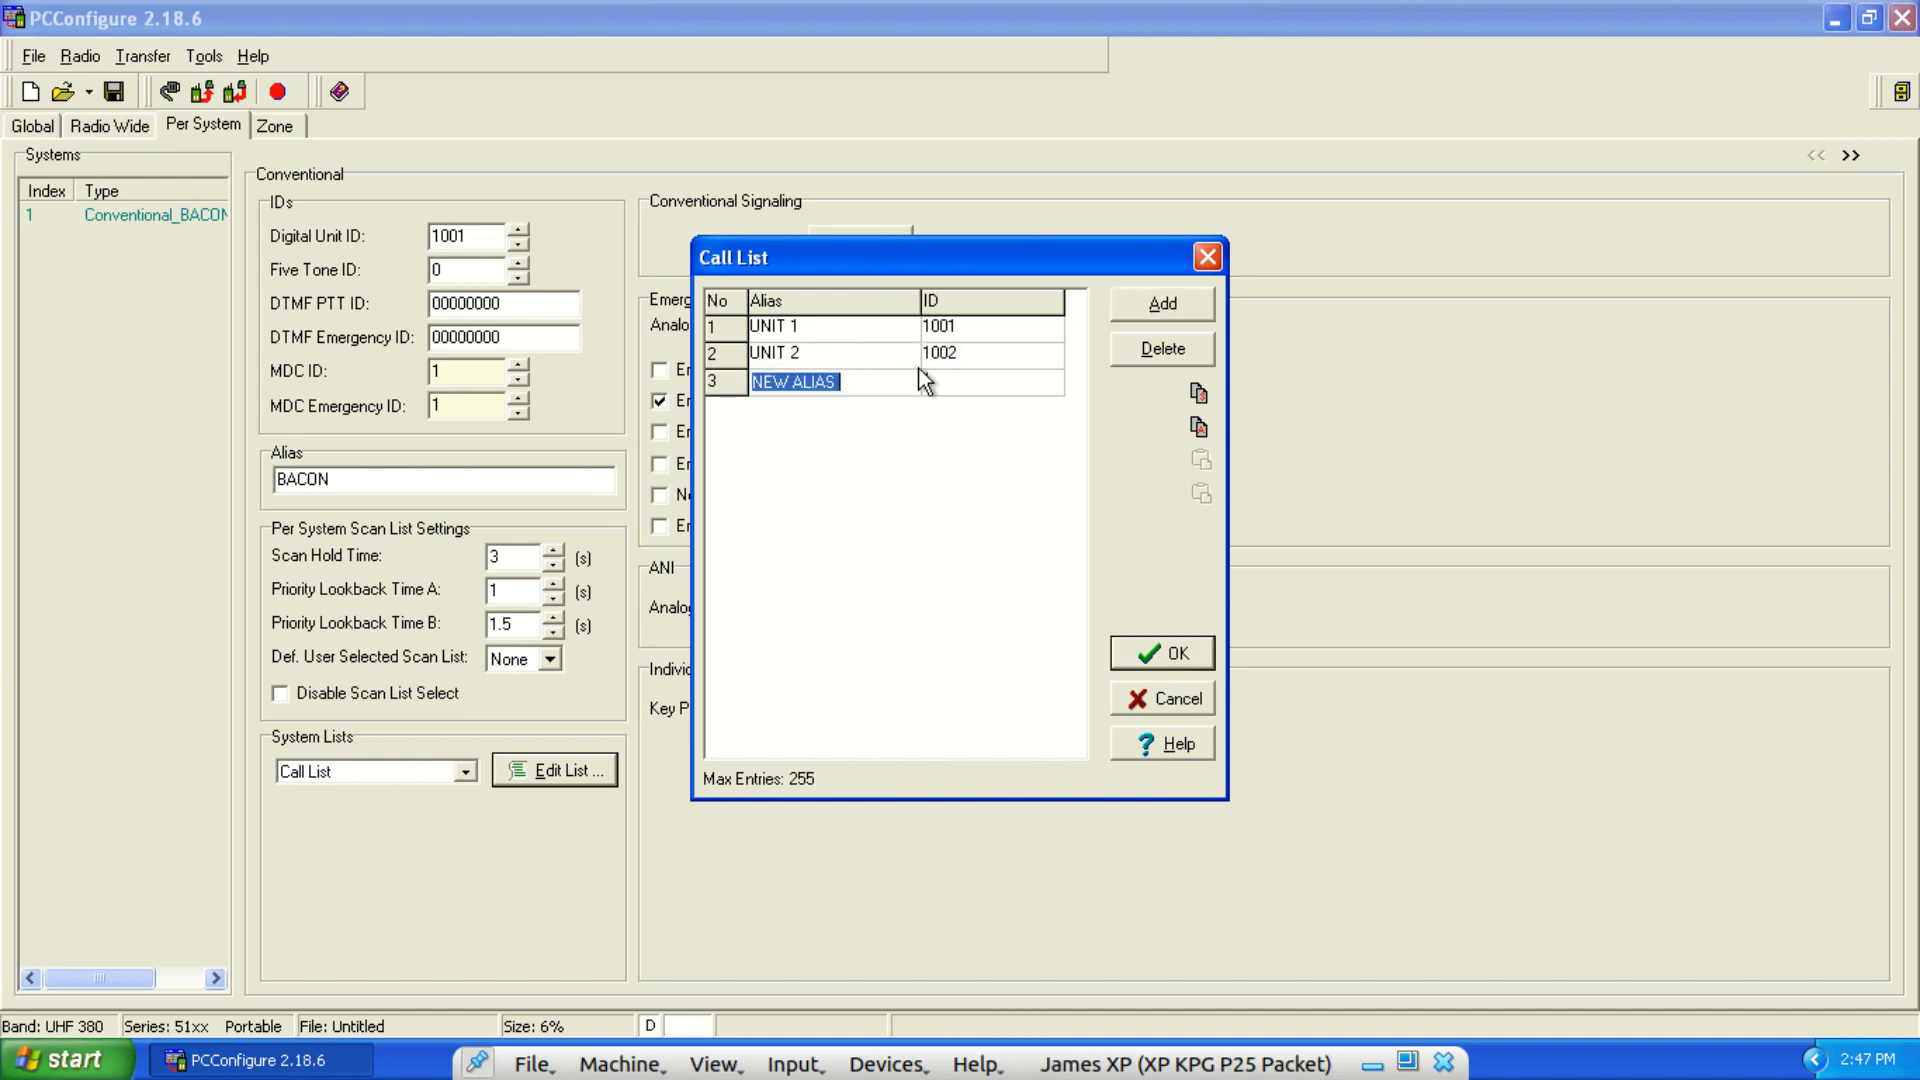
text(UNIT 3)
click(958, 385)
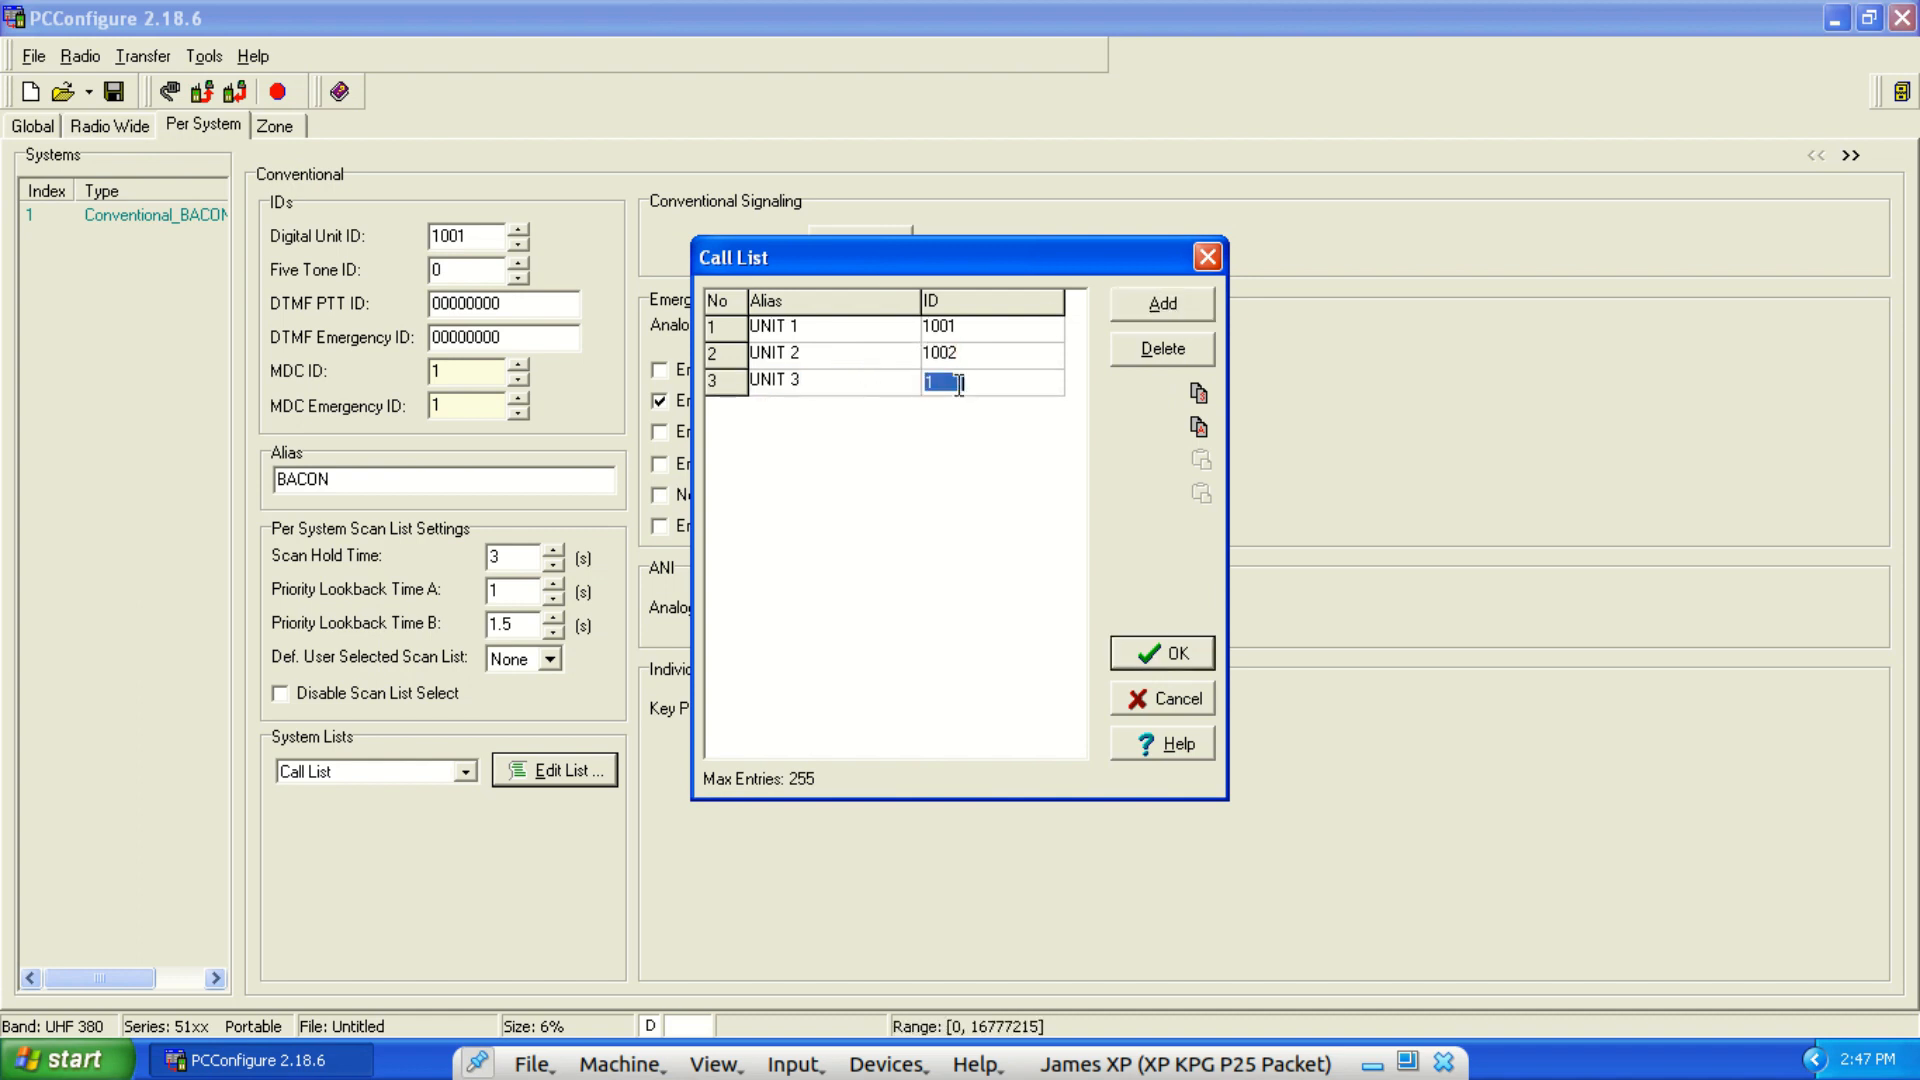
text(1003)
click(1174, 652)
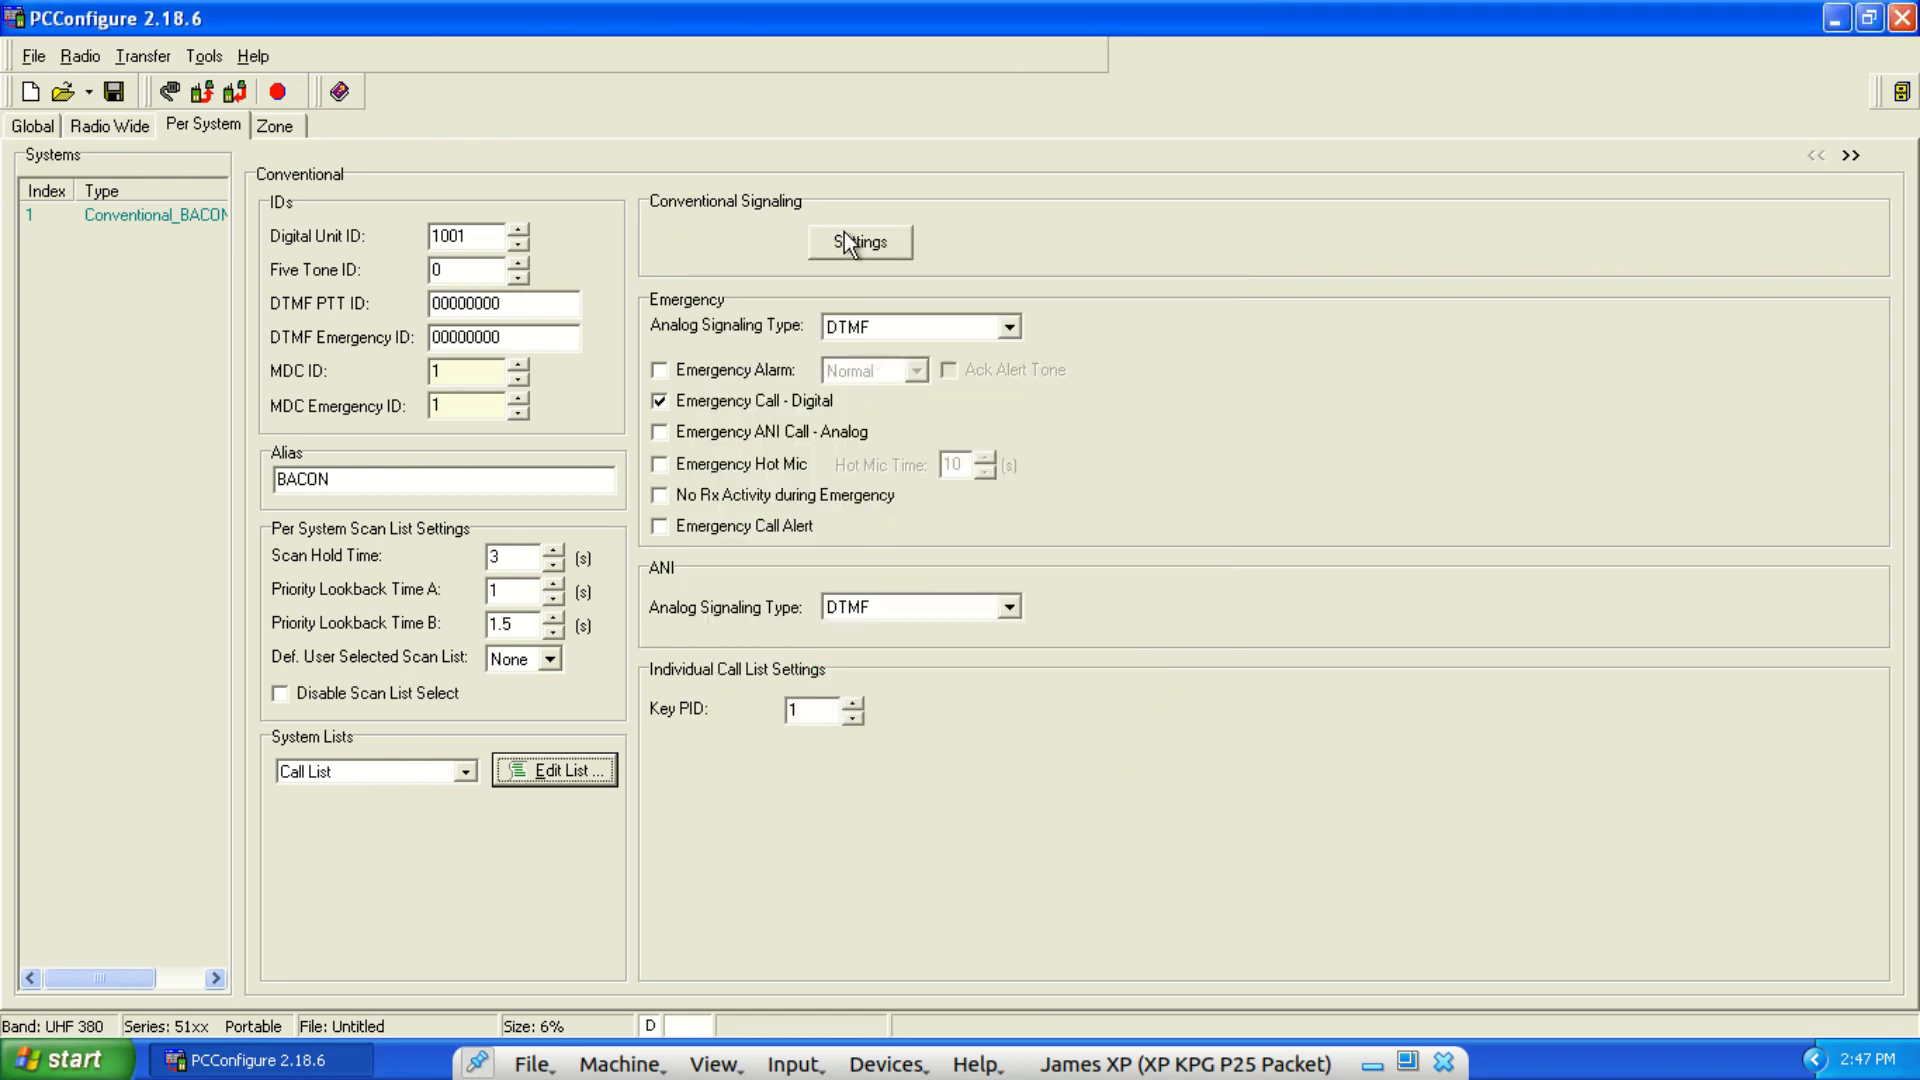
Set the system's MDC ID to 1001 and the MDC initial delay to 200 ms in the conventional signaling settings.
double_click(467, 371)
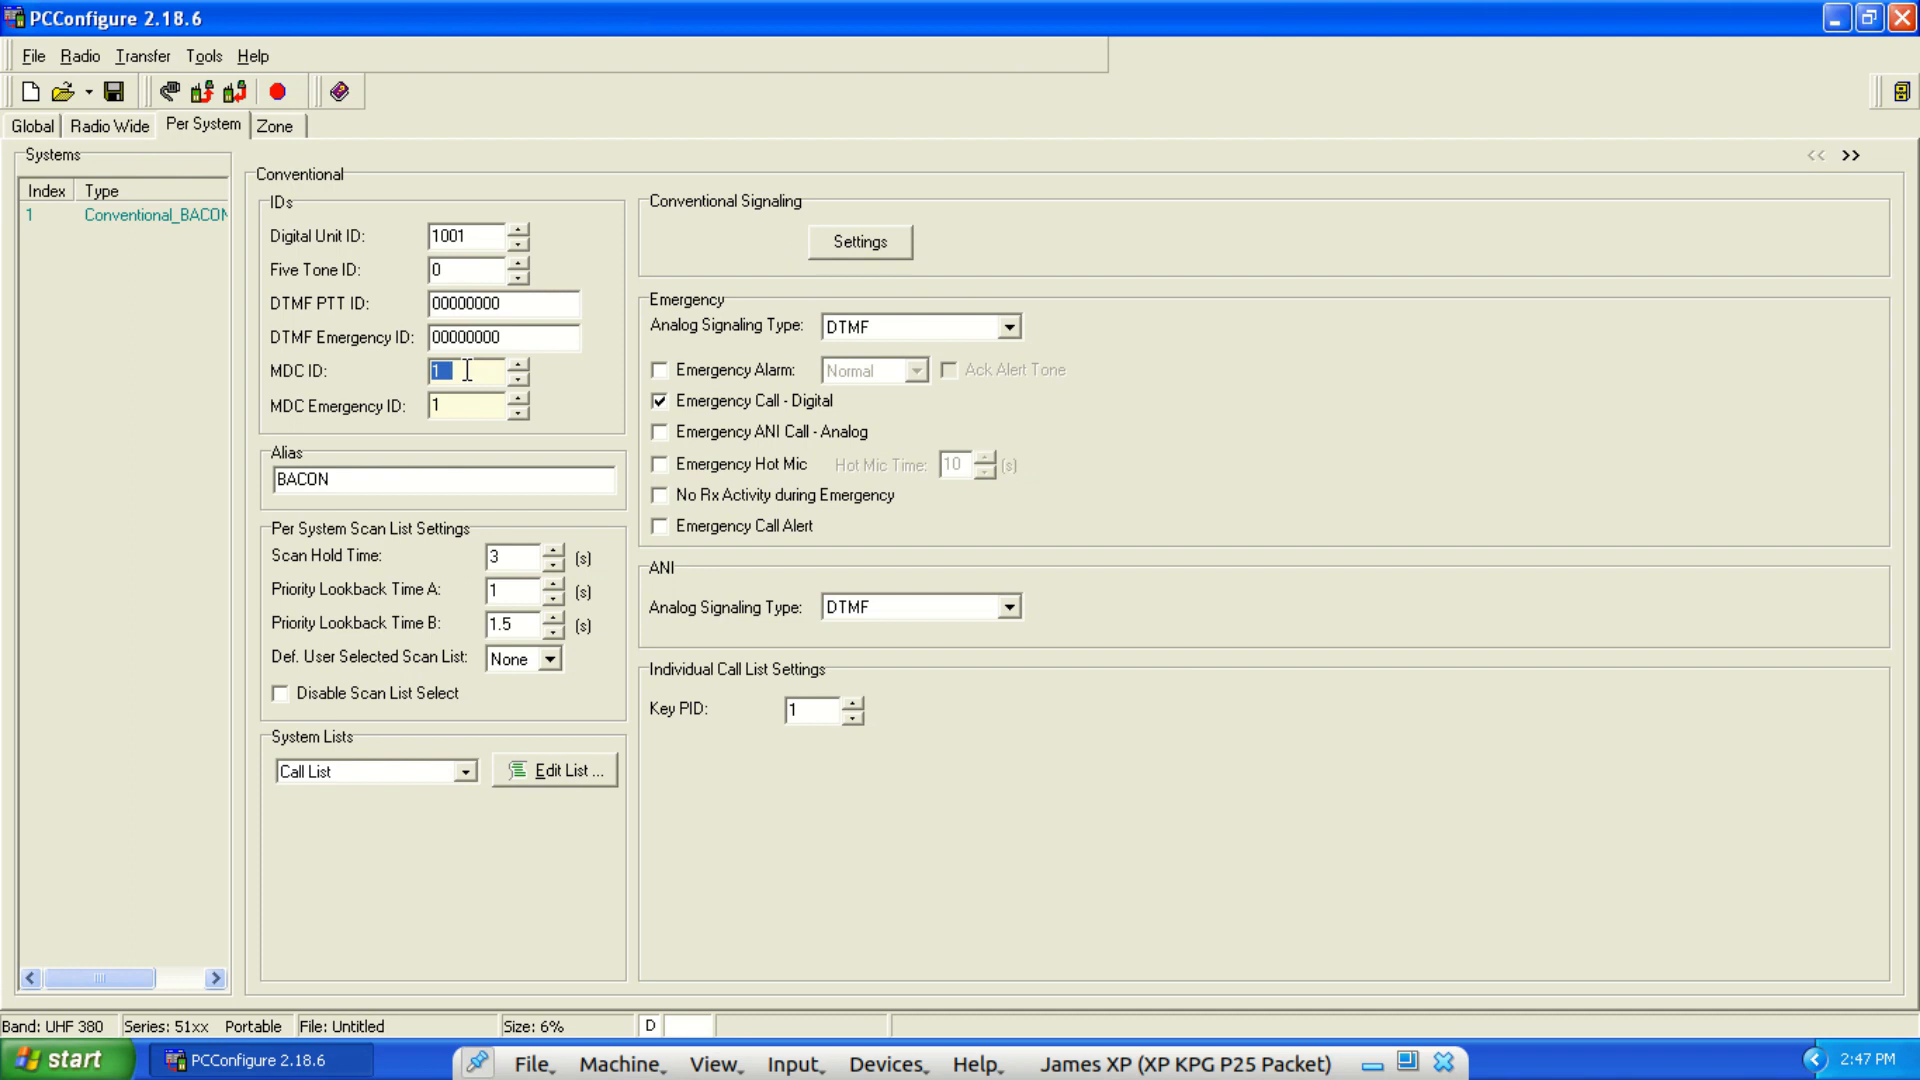
text(1001)
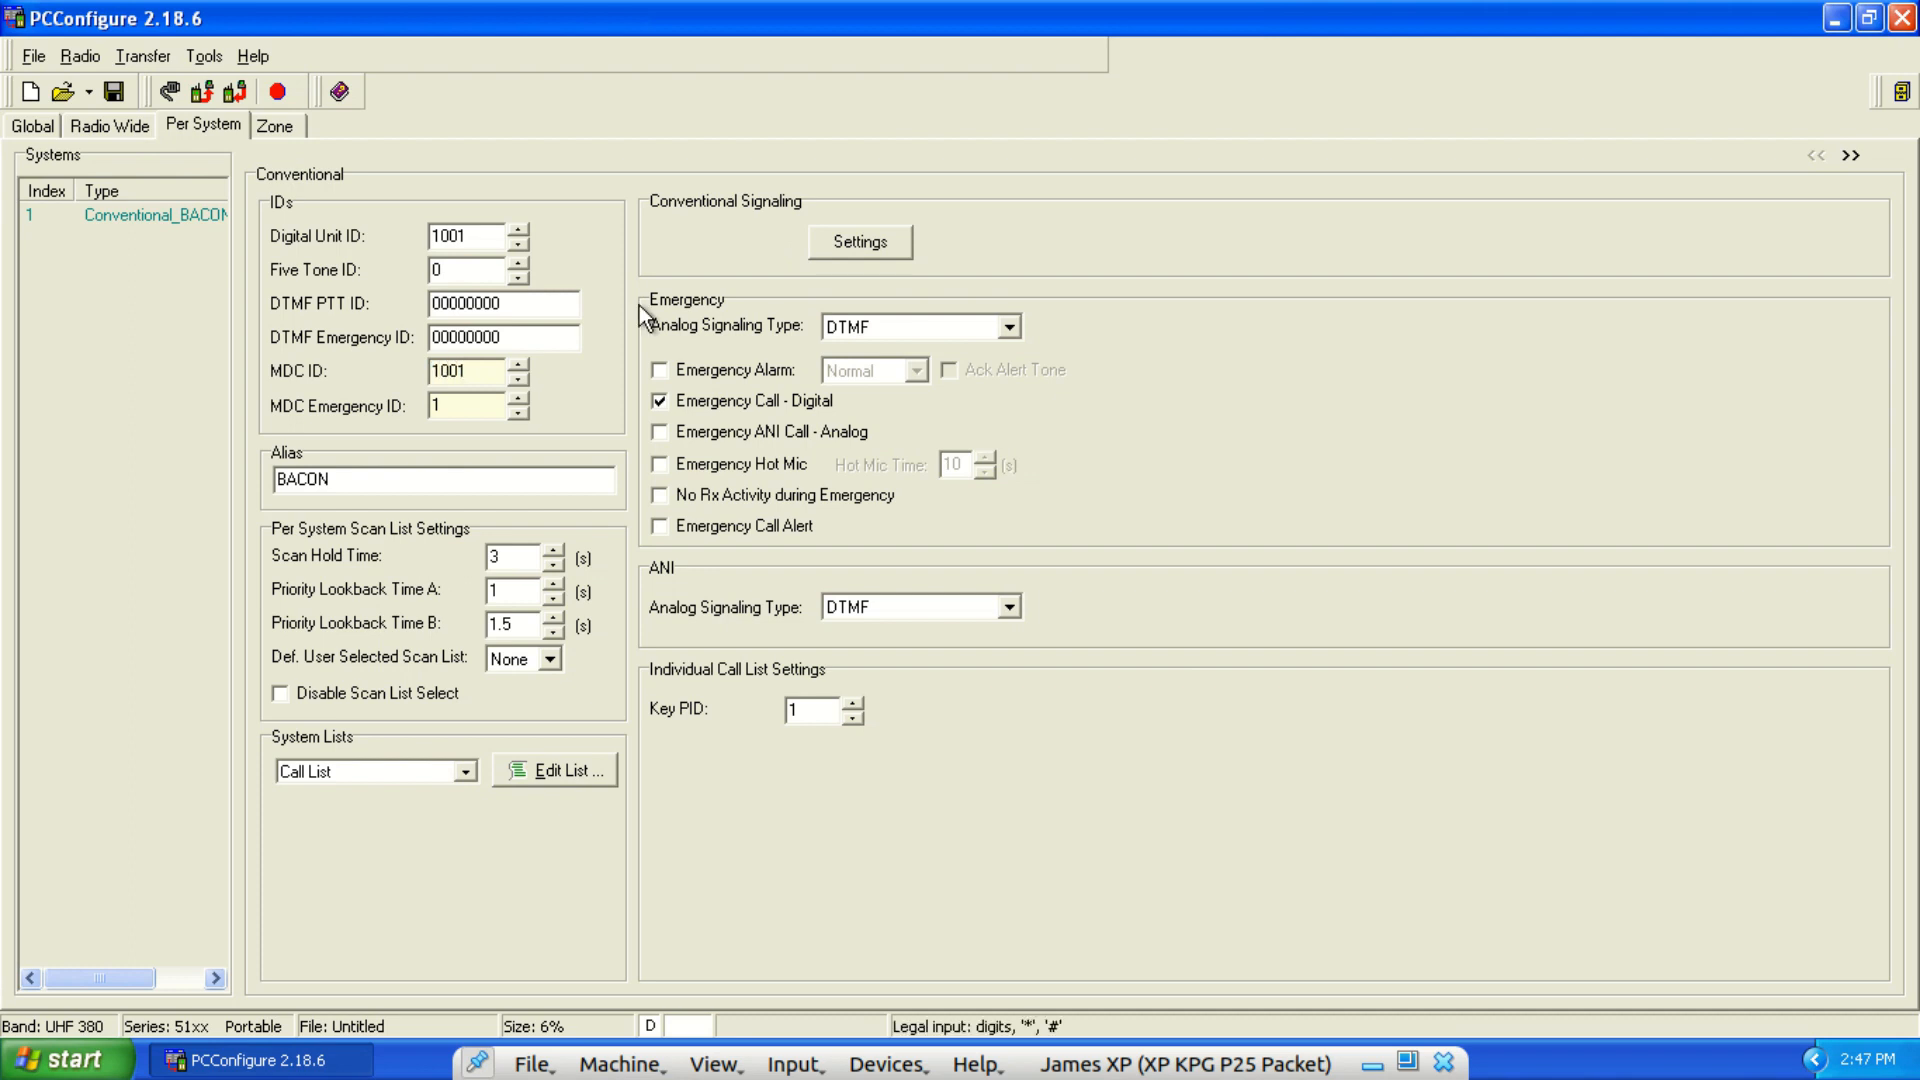
click(844, 242)
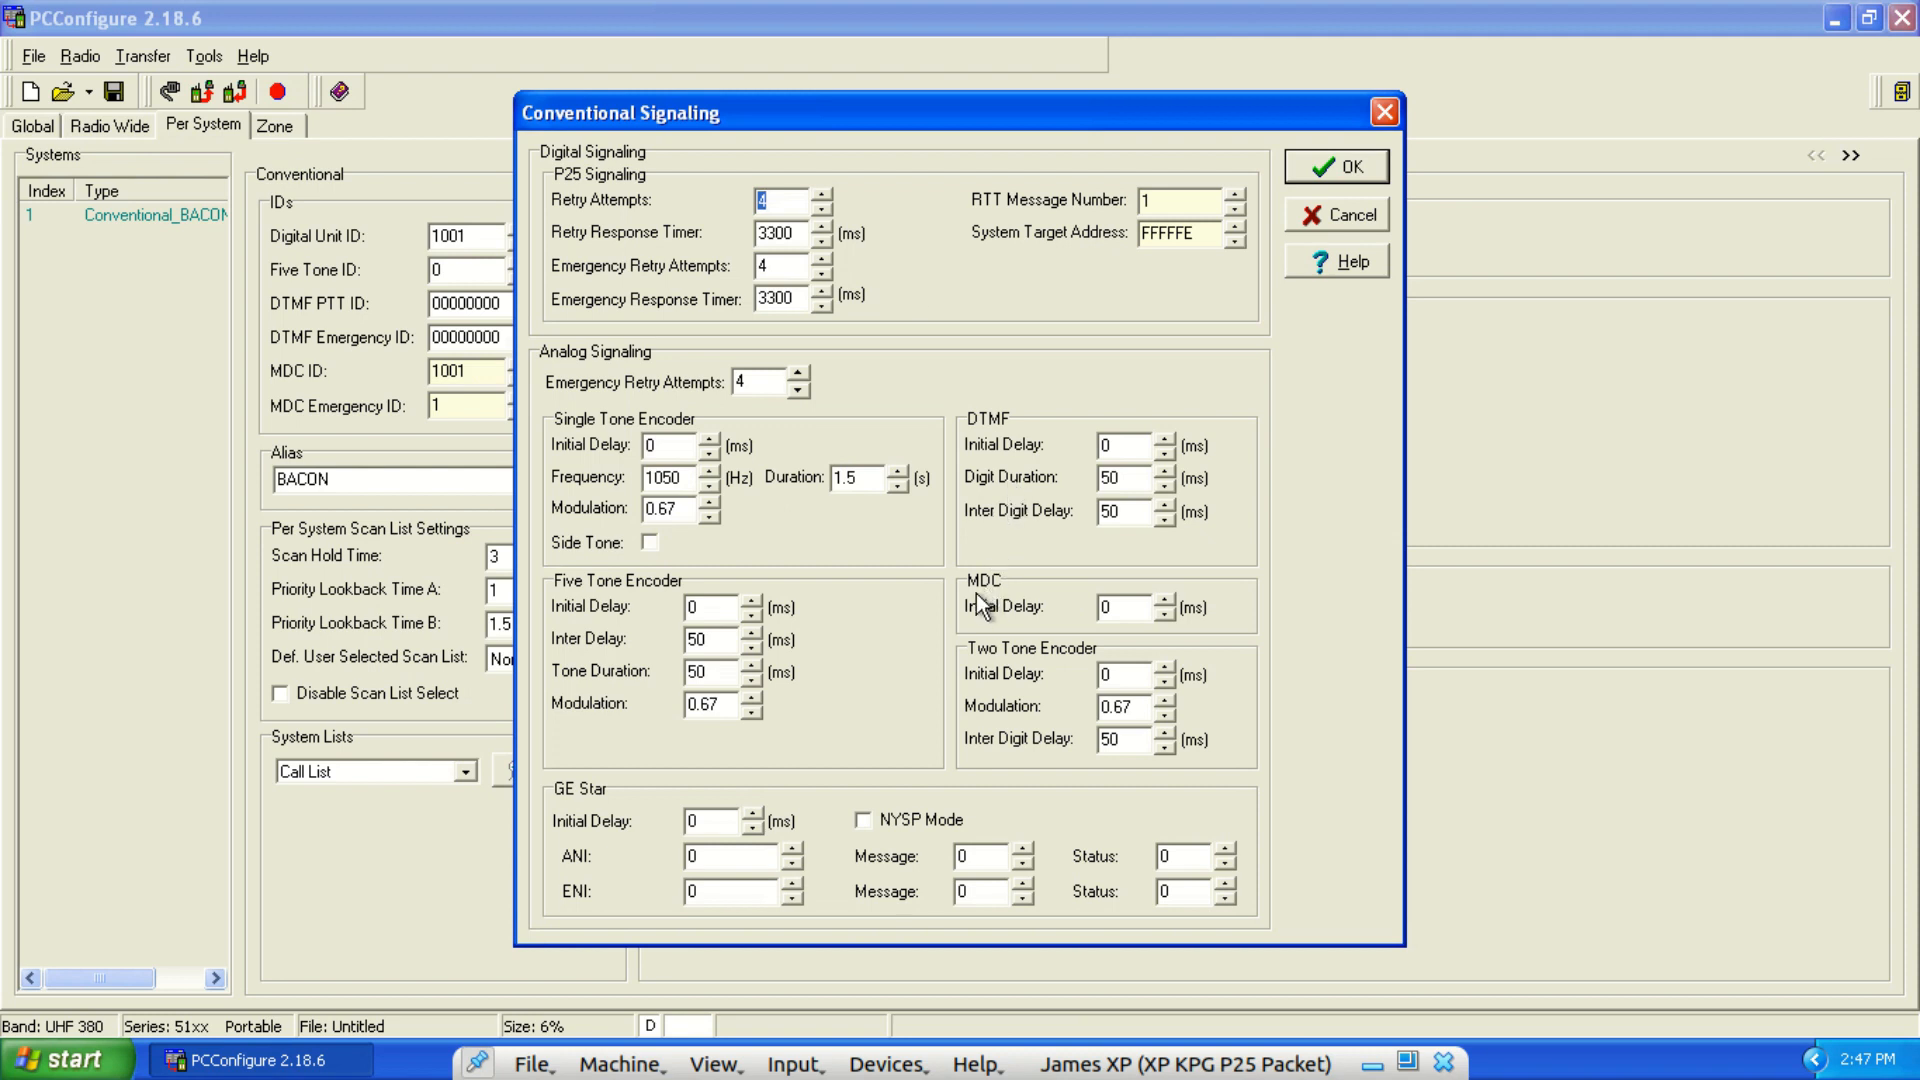
click(1131, 607)
key(BackSpace)
text(200)
click(1346, 166)
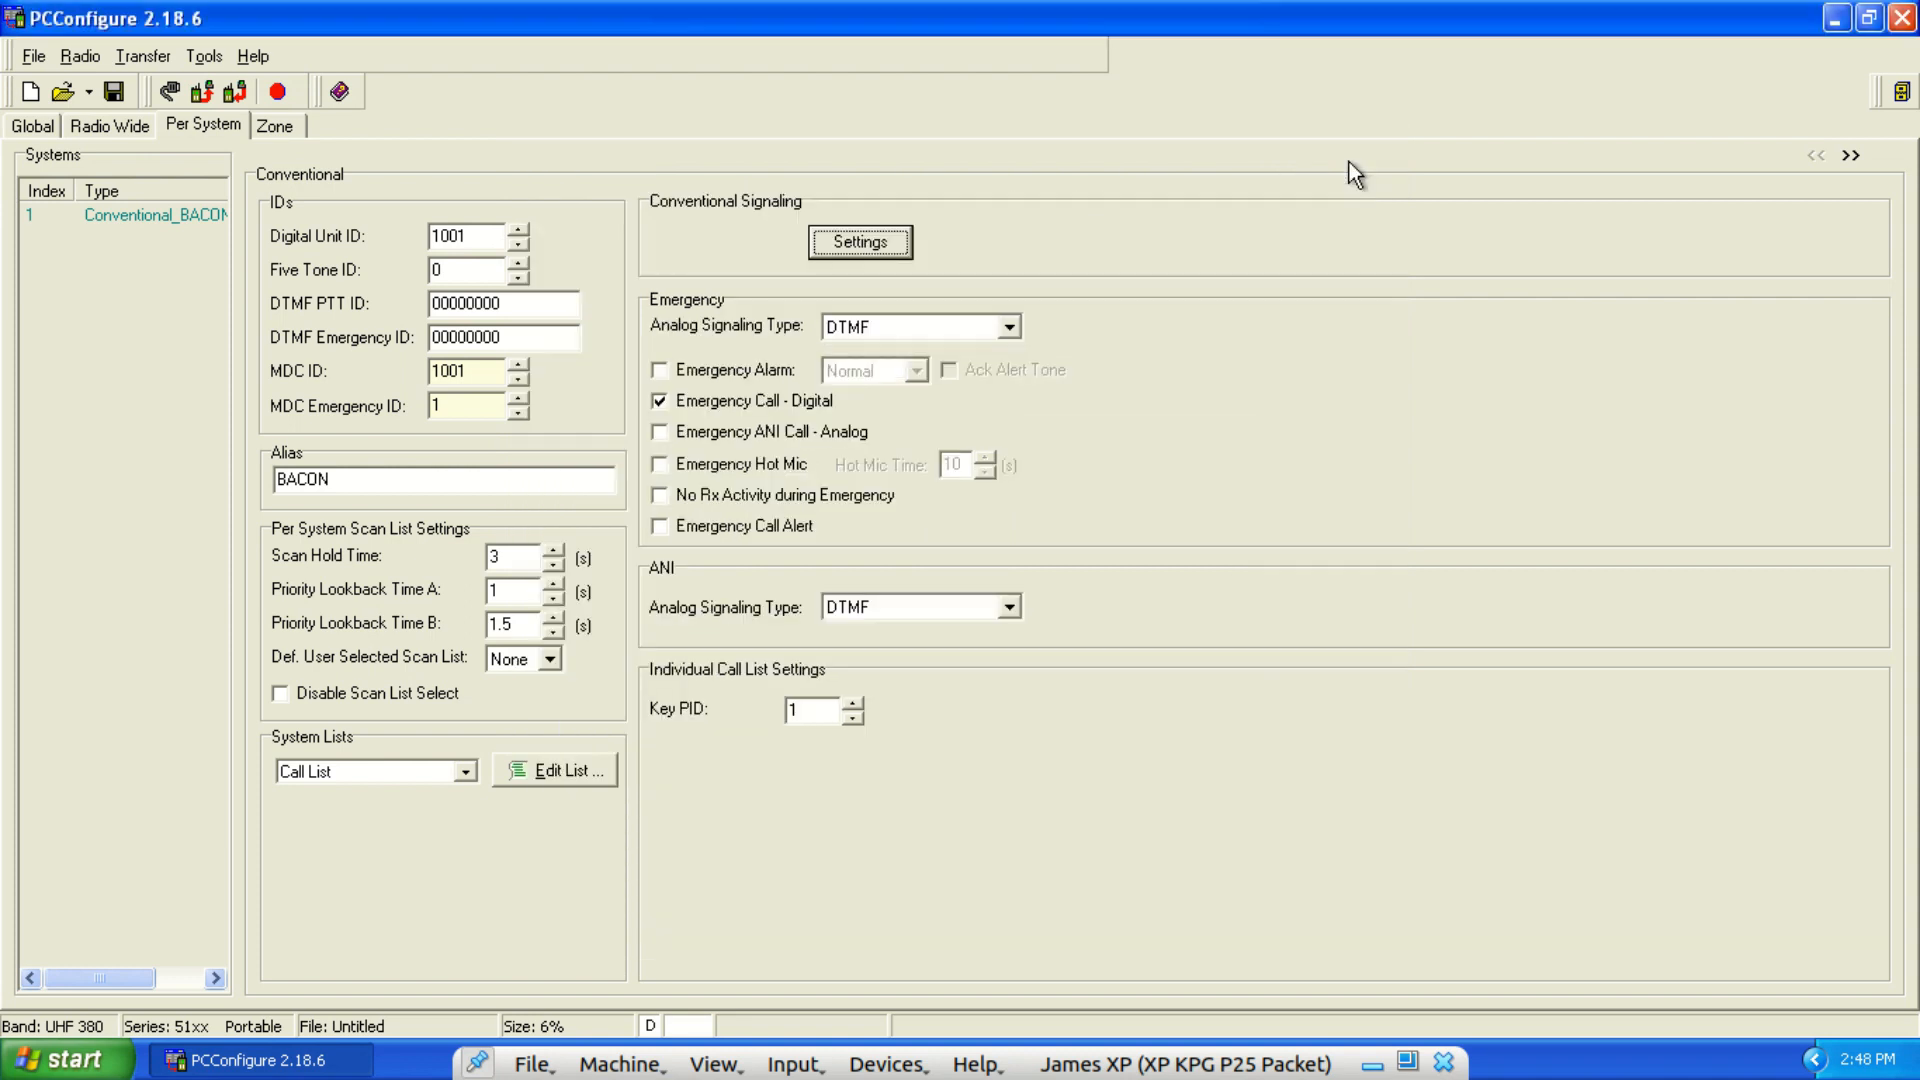
Set the ANI analog signaling type to MDC 1200 and view the system's additional parameters.
click(1010, 607)
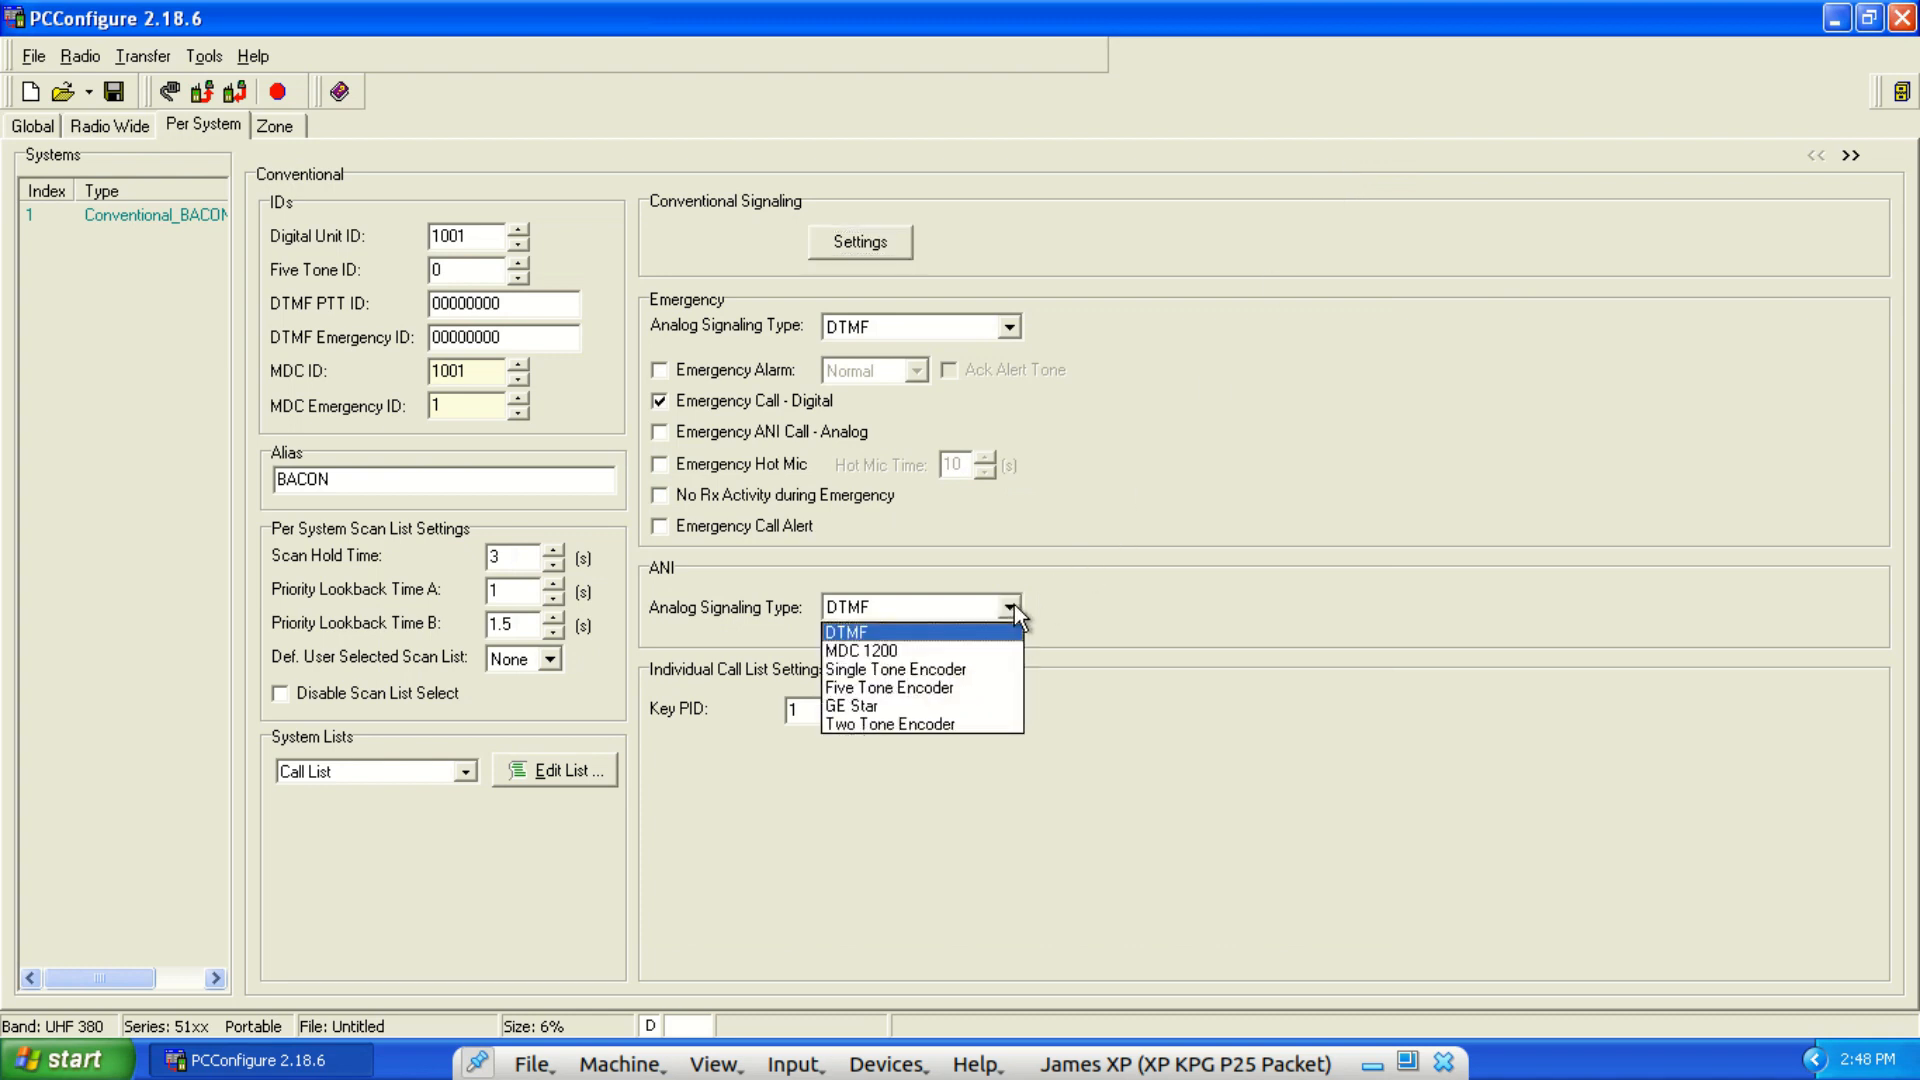
click(859, 654)
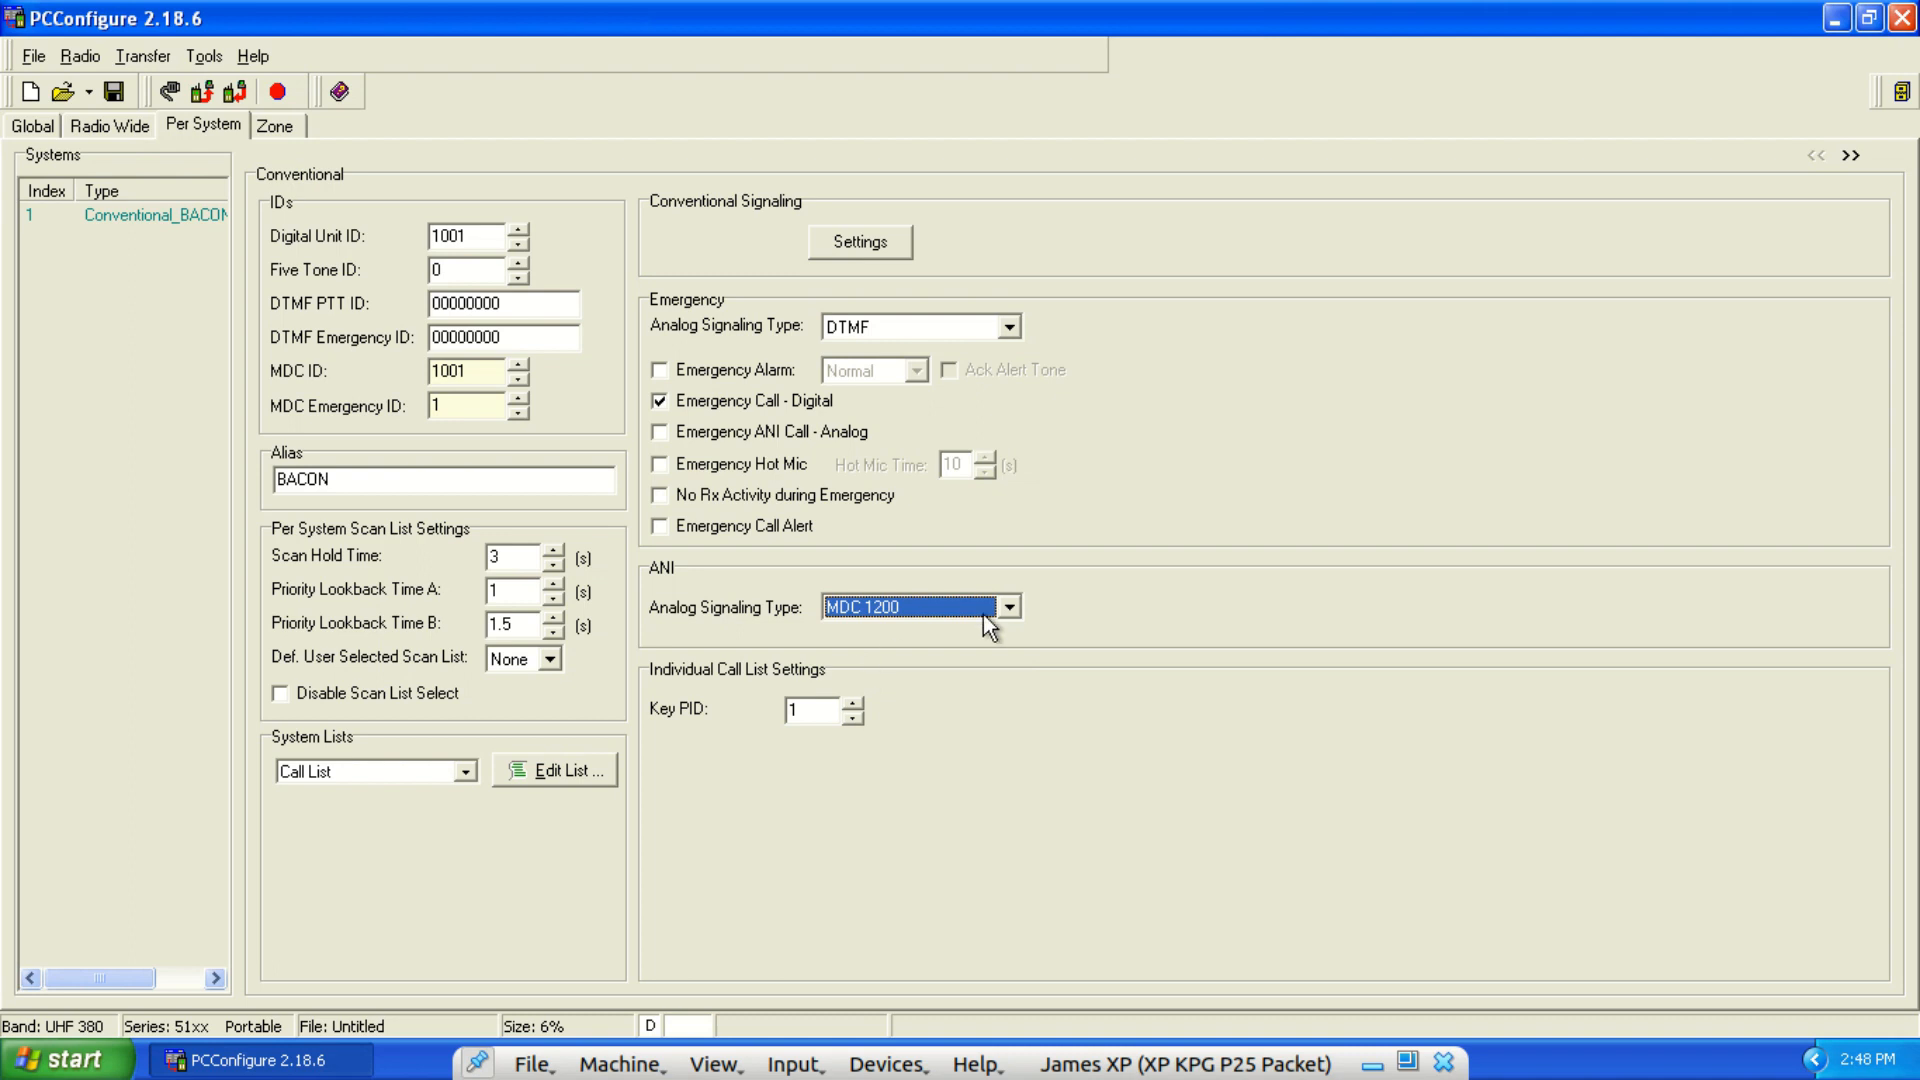
click(1851, 155)
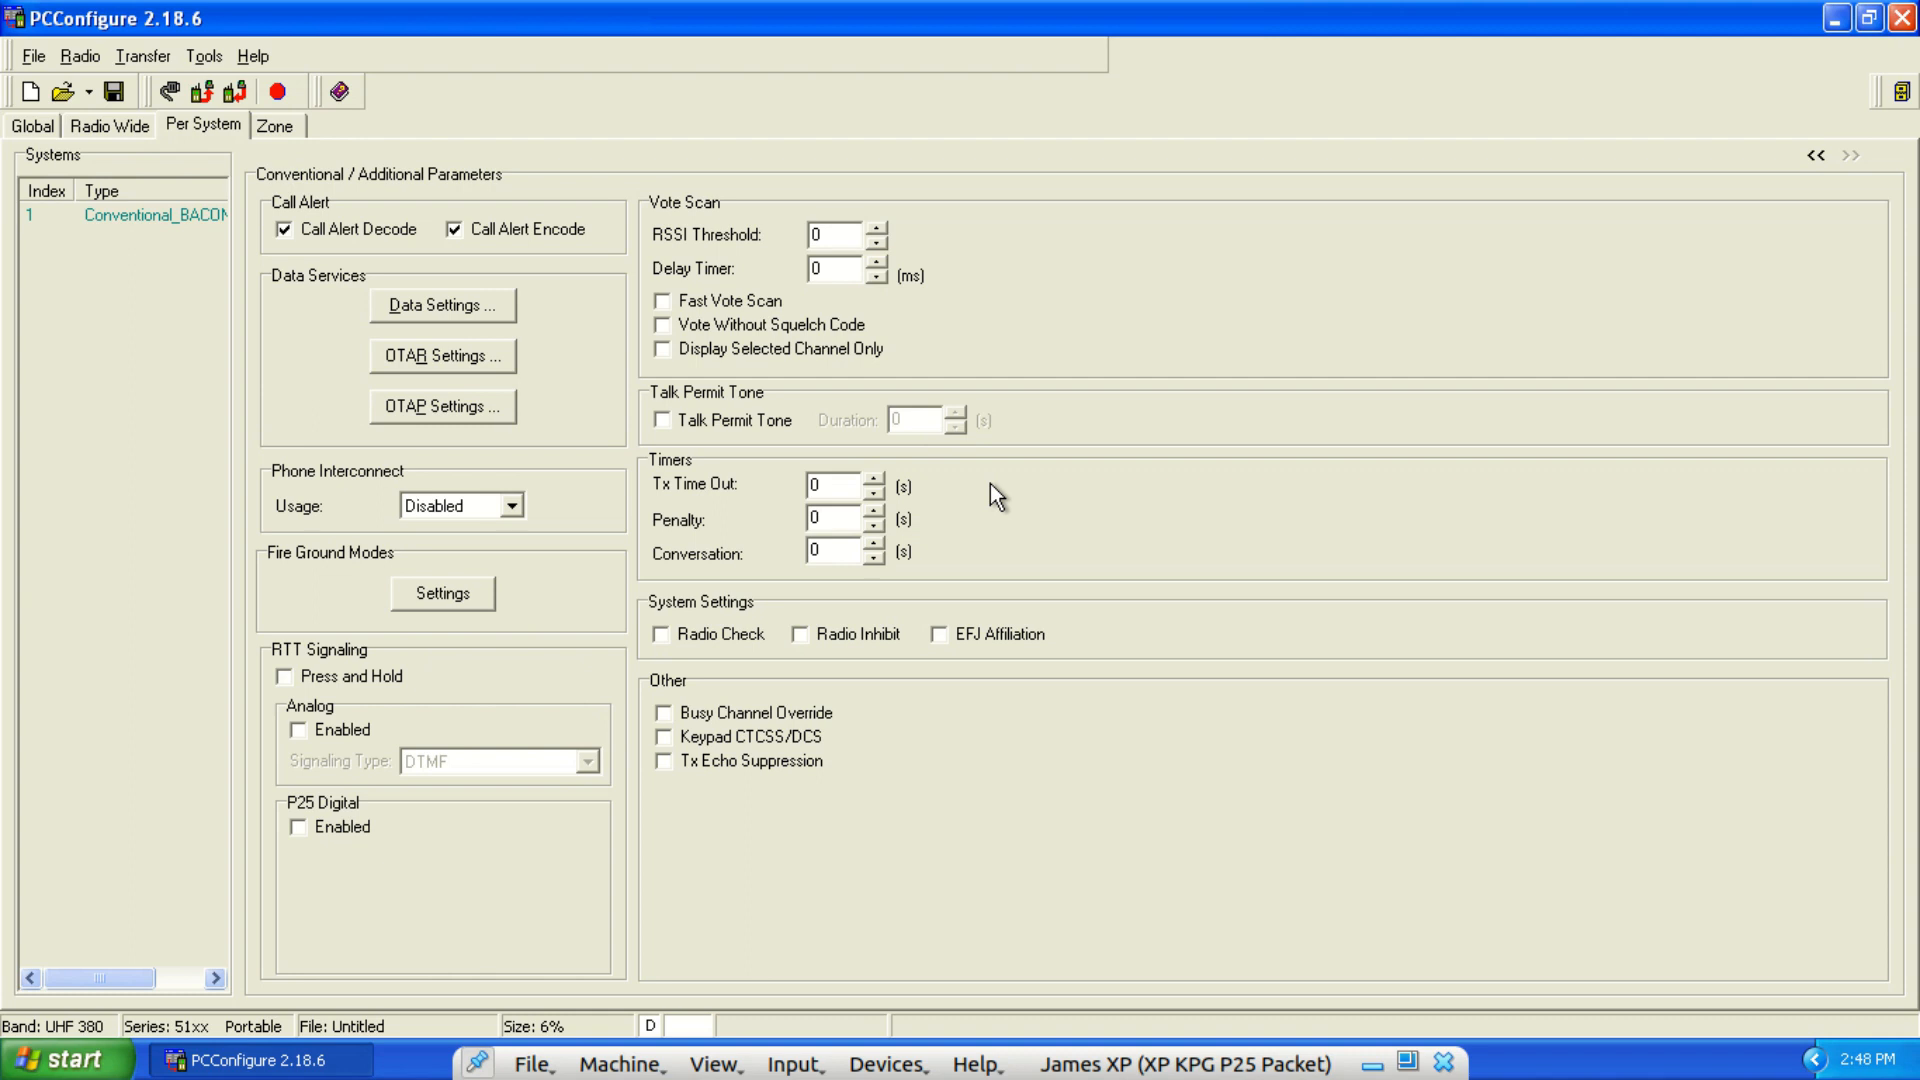
Enable channel 1 as Digital (P25) and channel 2 as Analog in the first zone's channel list.
click(275, 127)
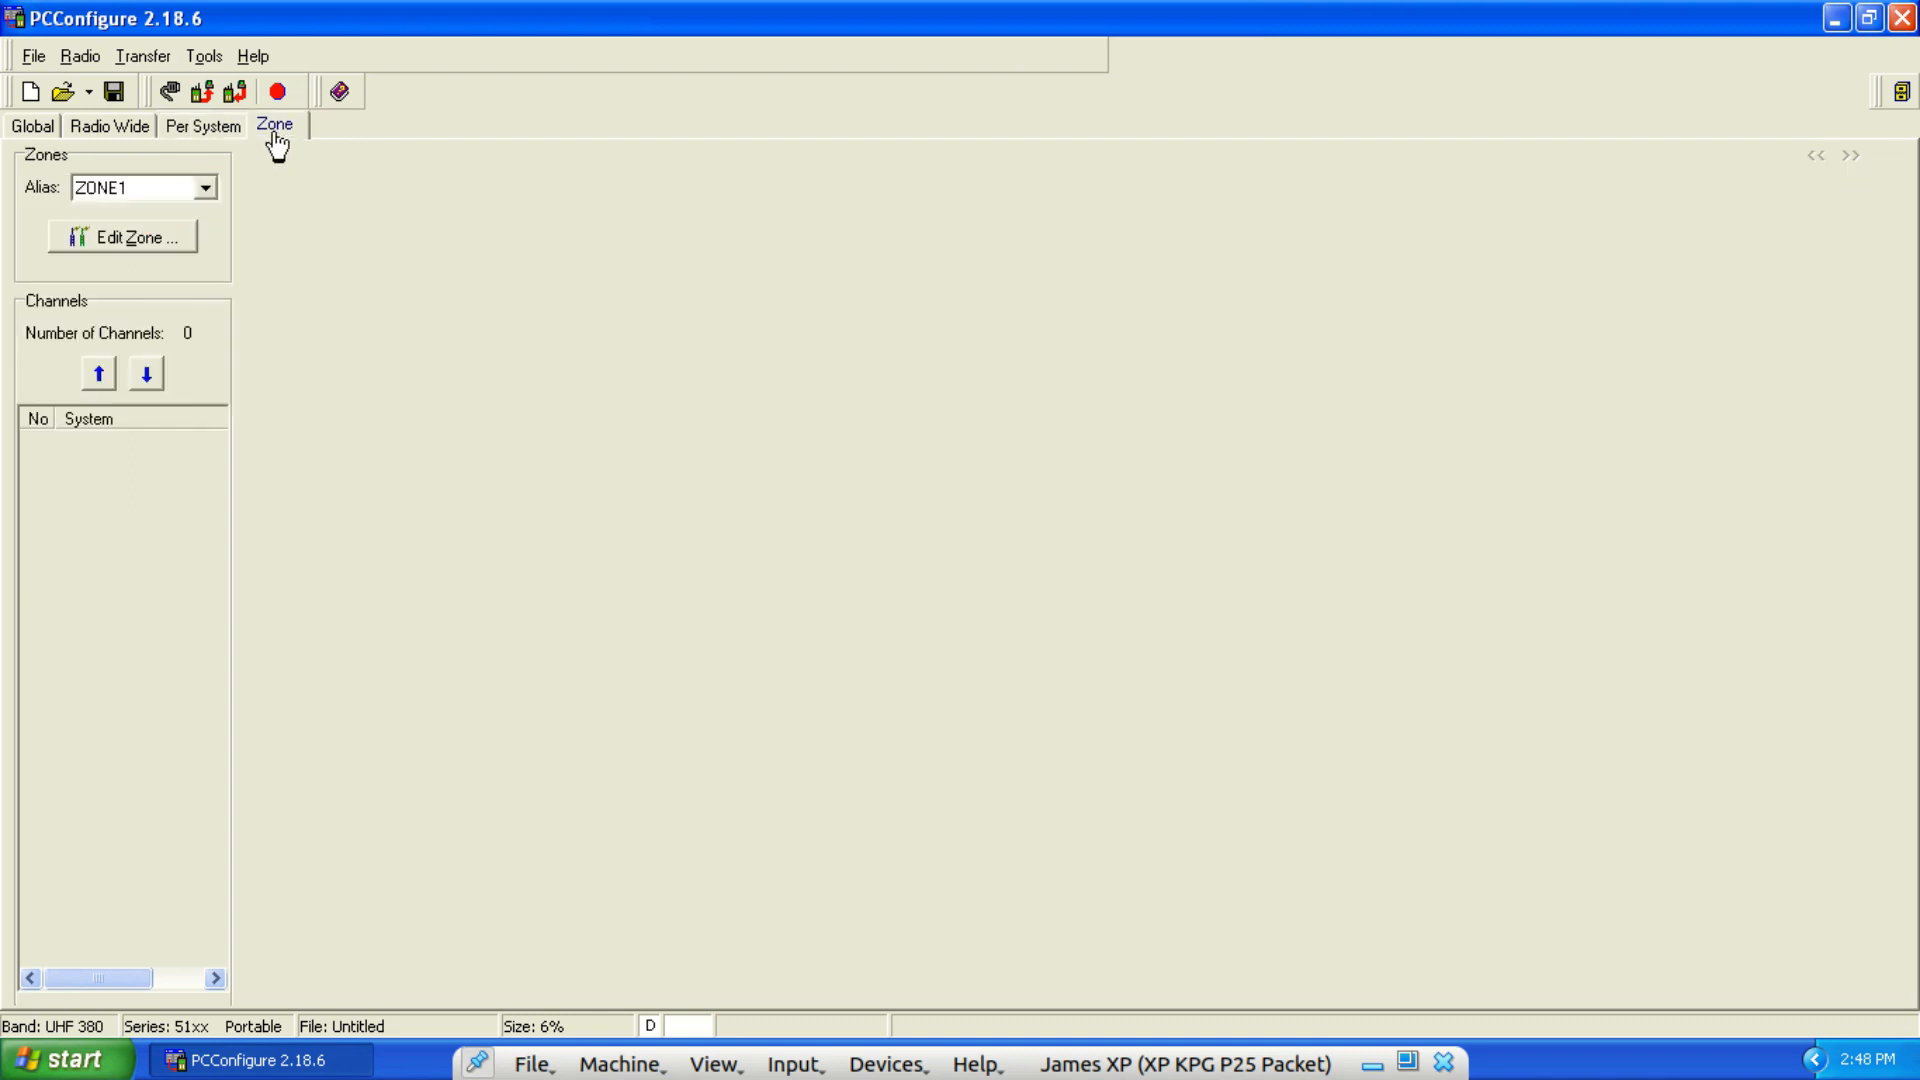
click(110, 240)
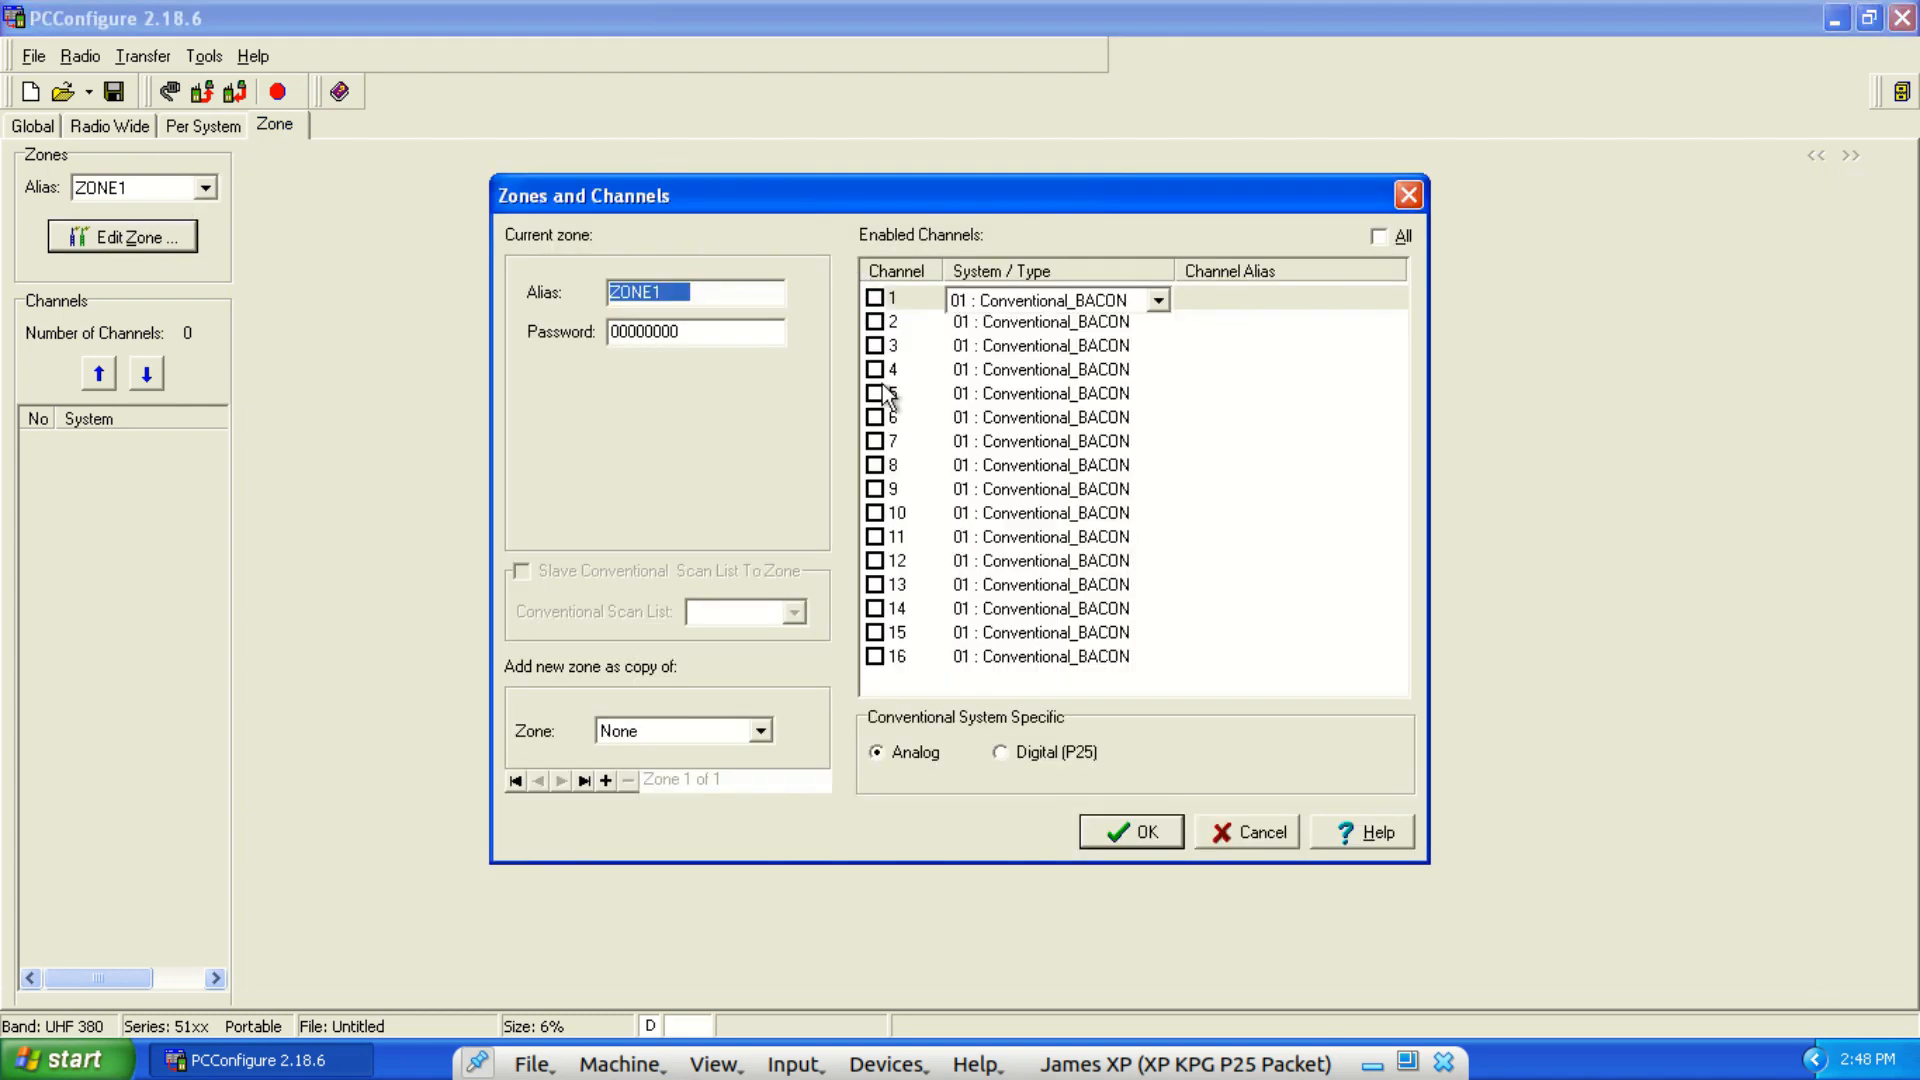
click(876, 298)
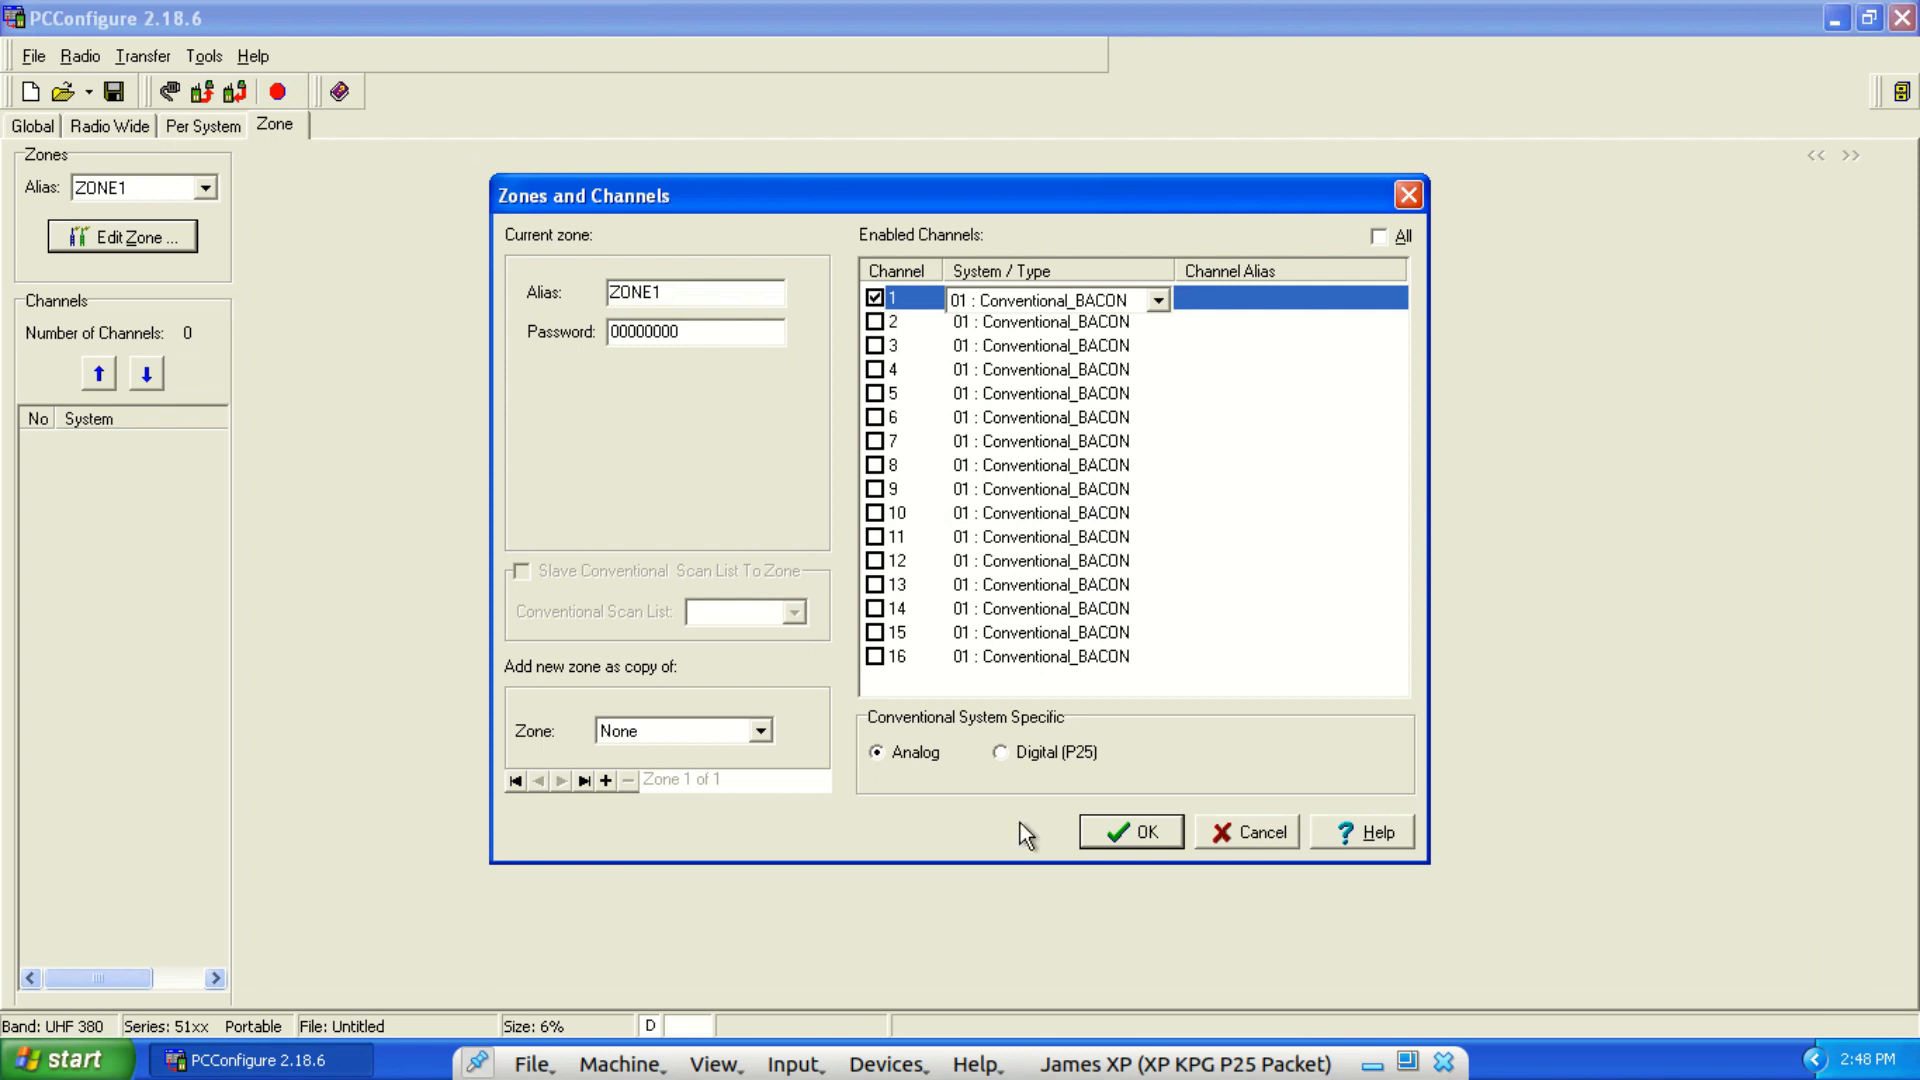
click(1001, 752)
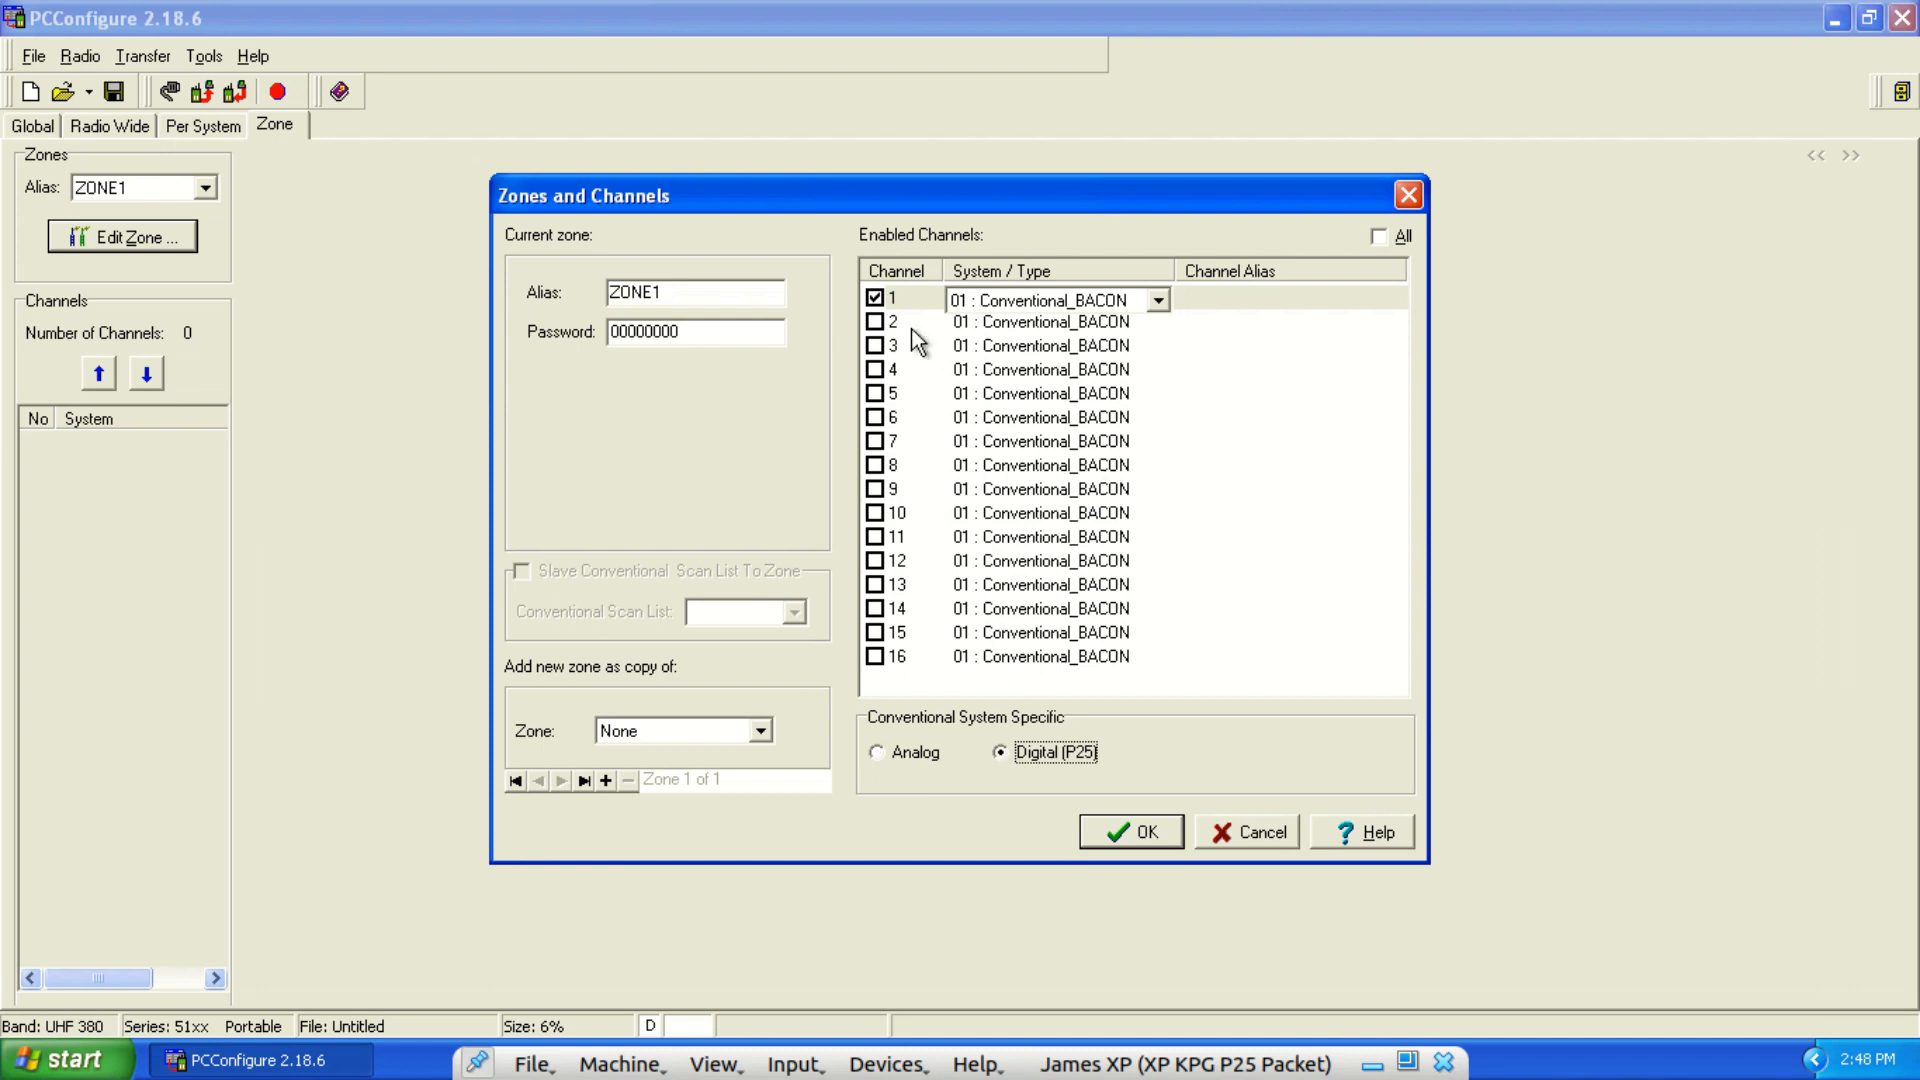
click(876, 322)
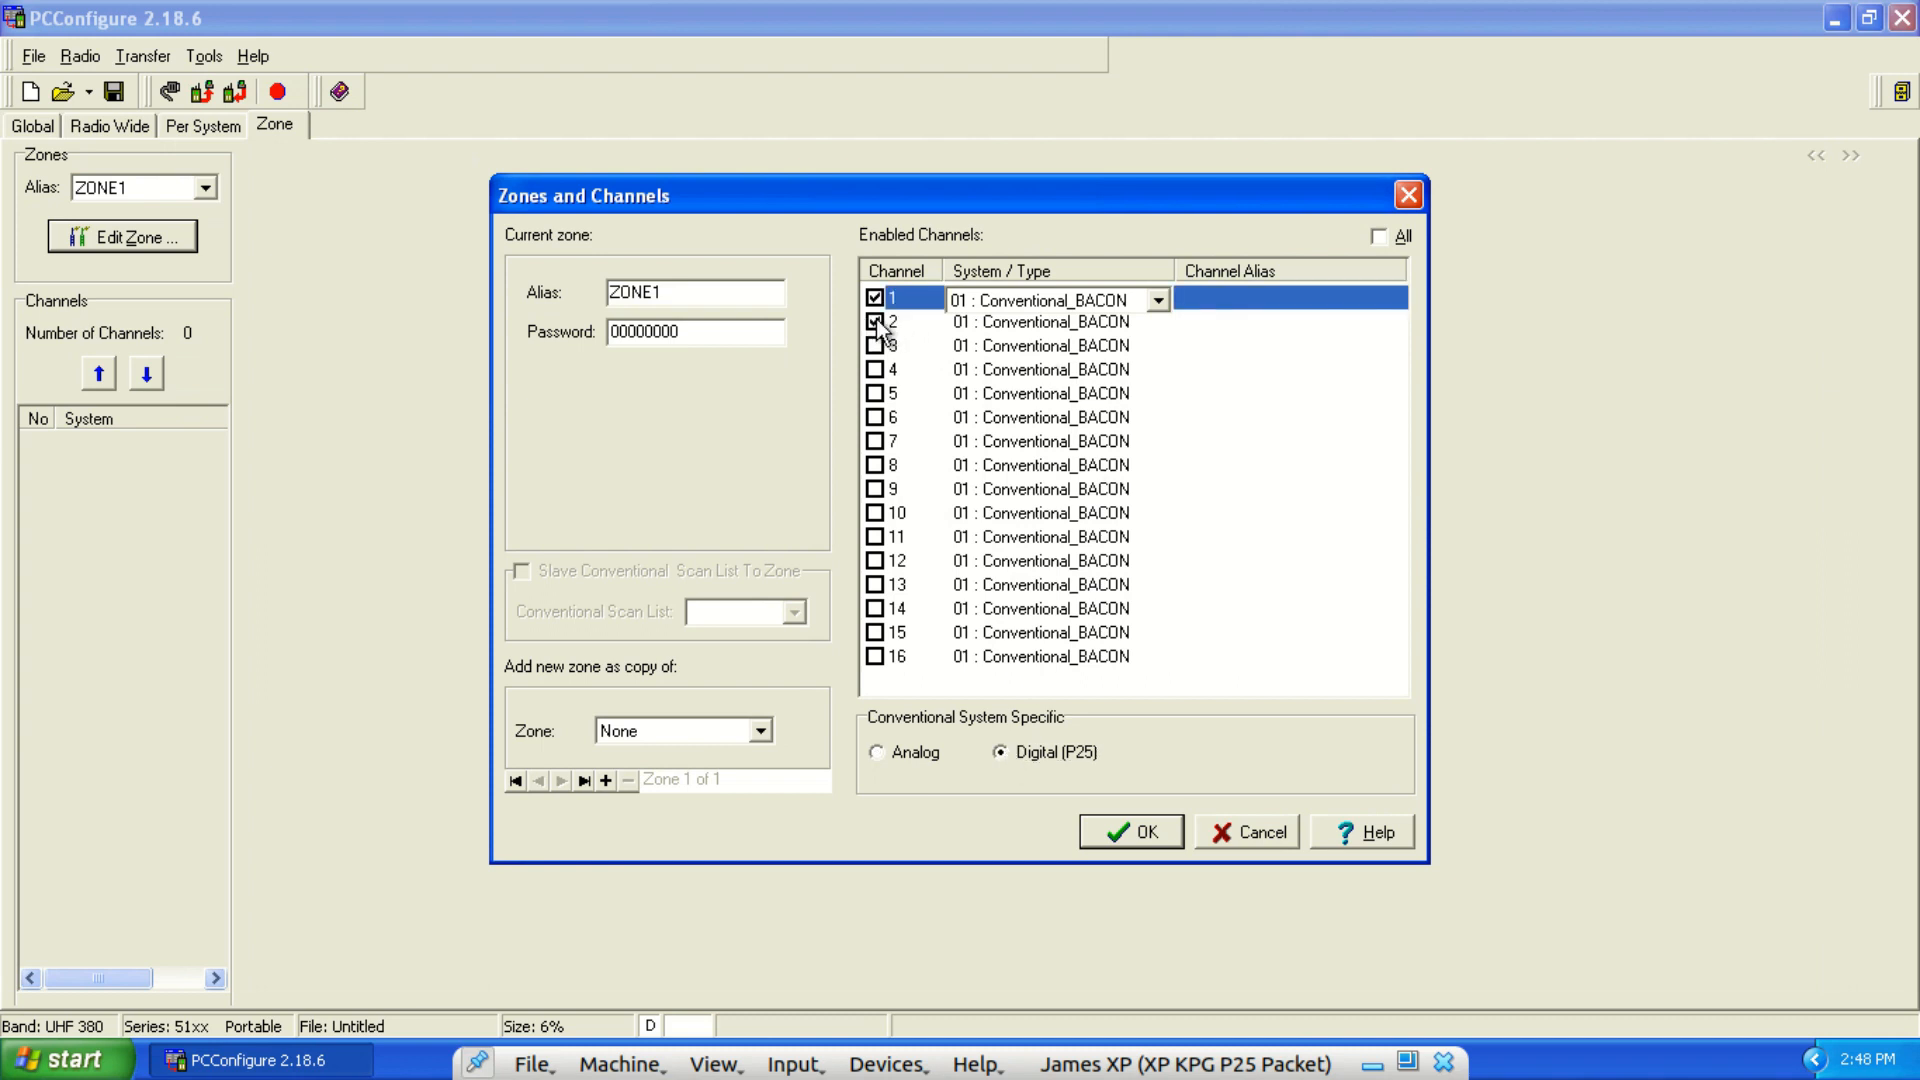
click(1000, 326)
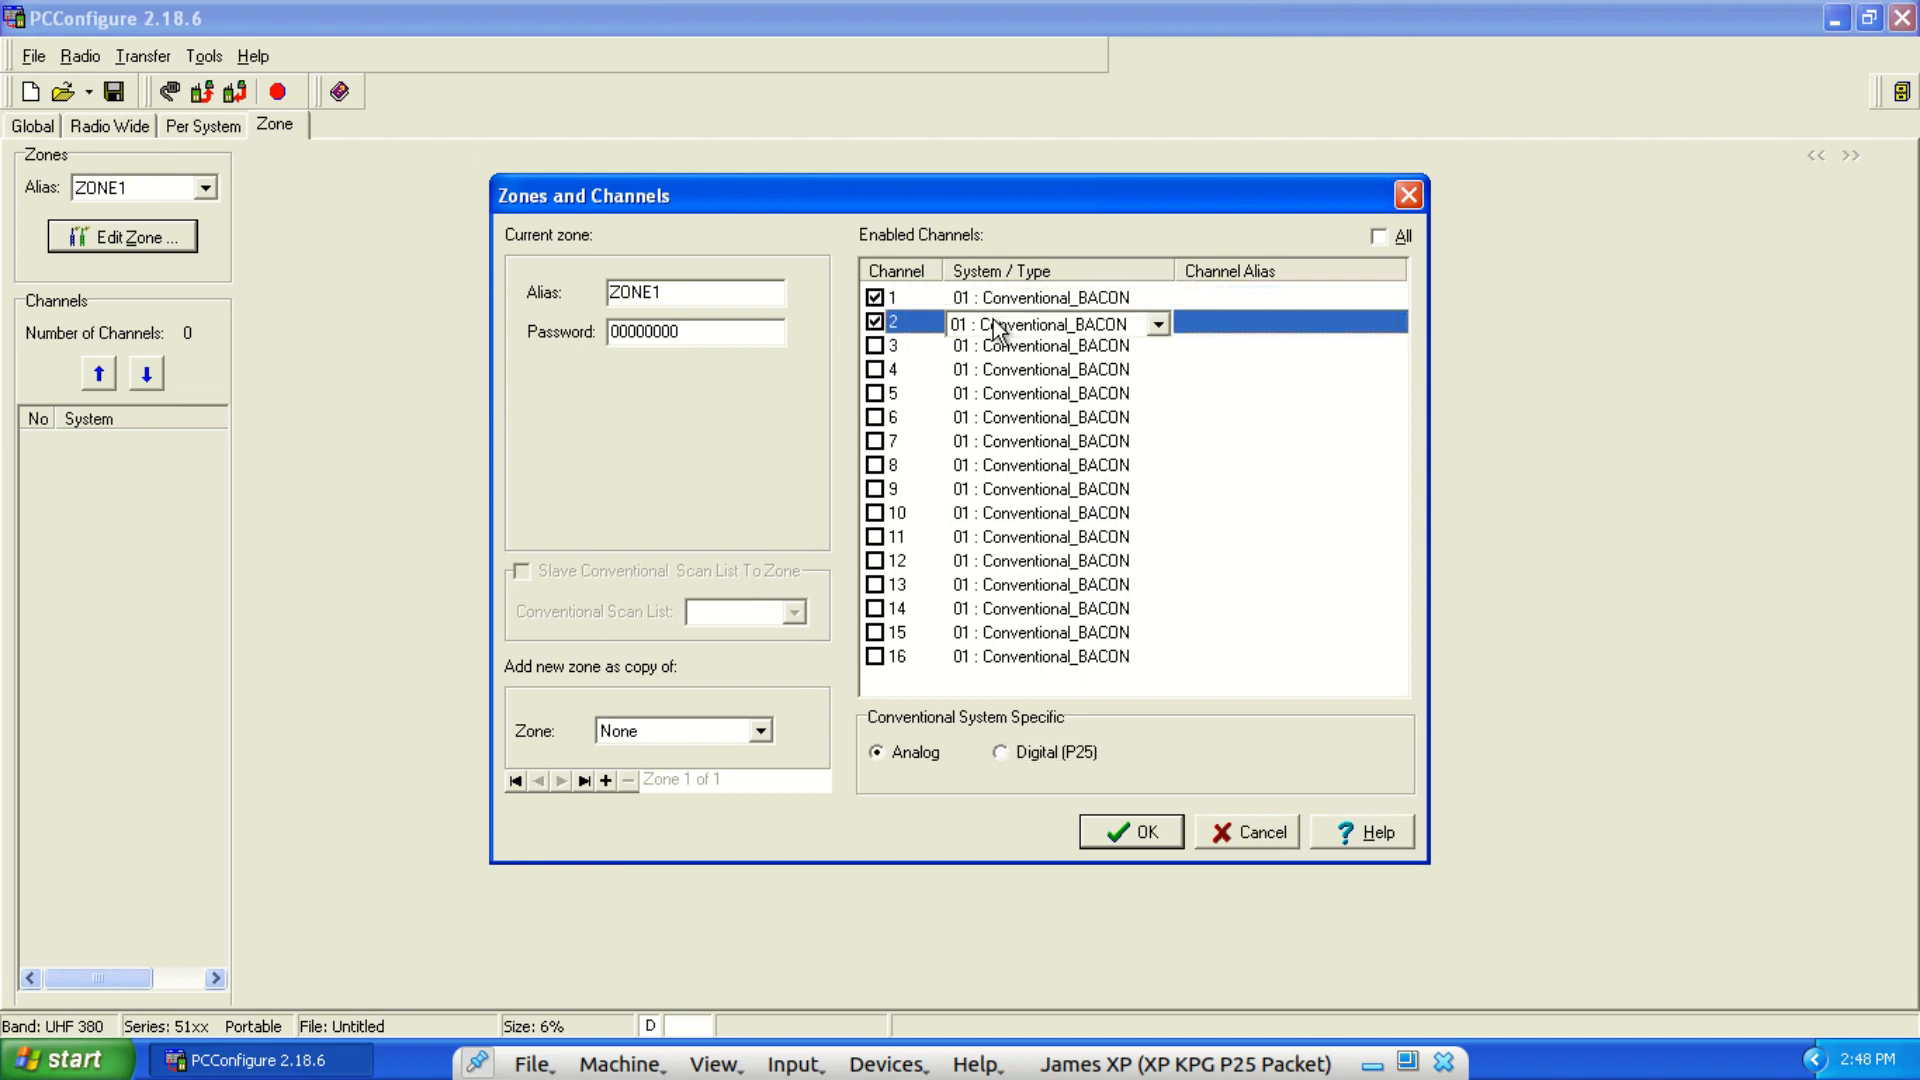
click(877, 754)
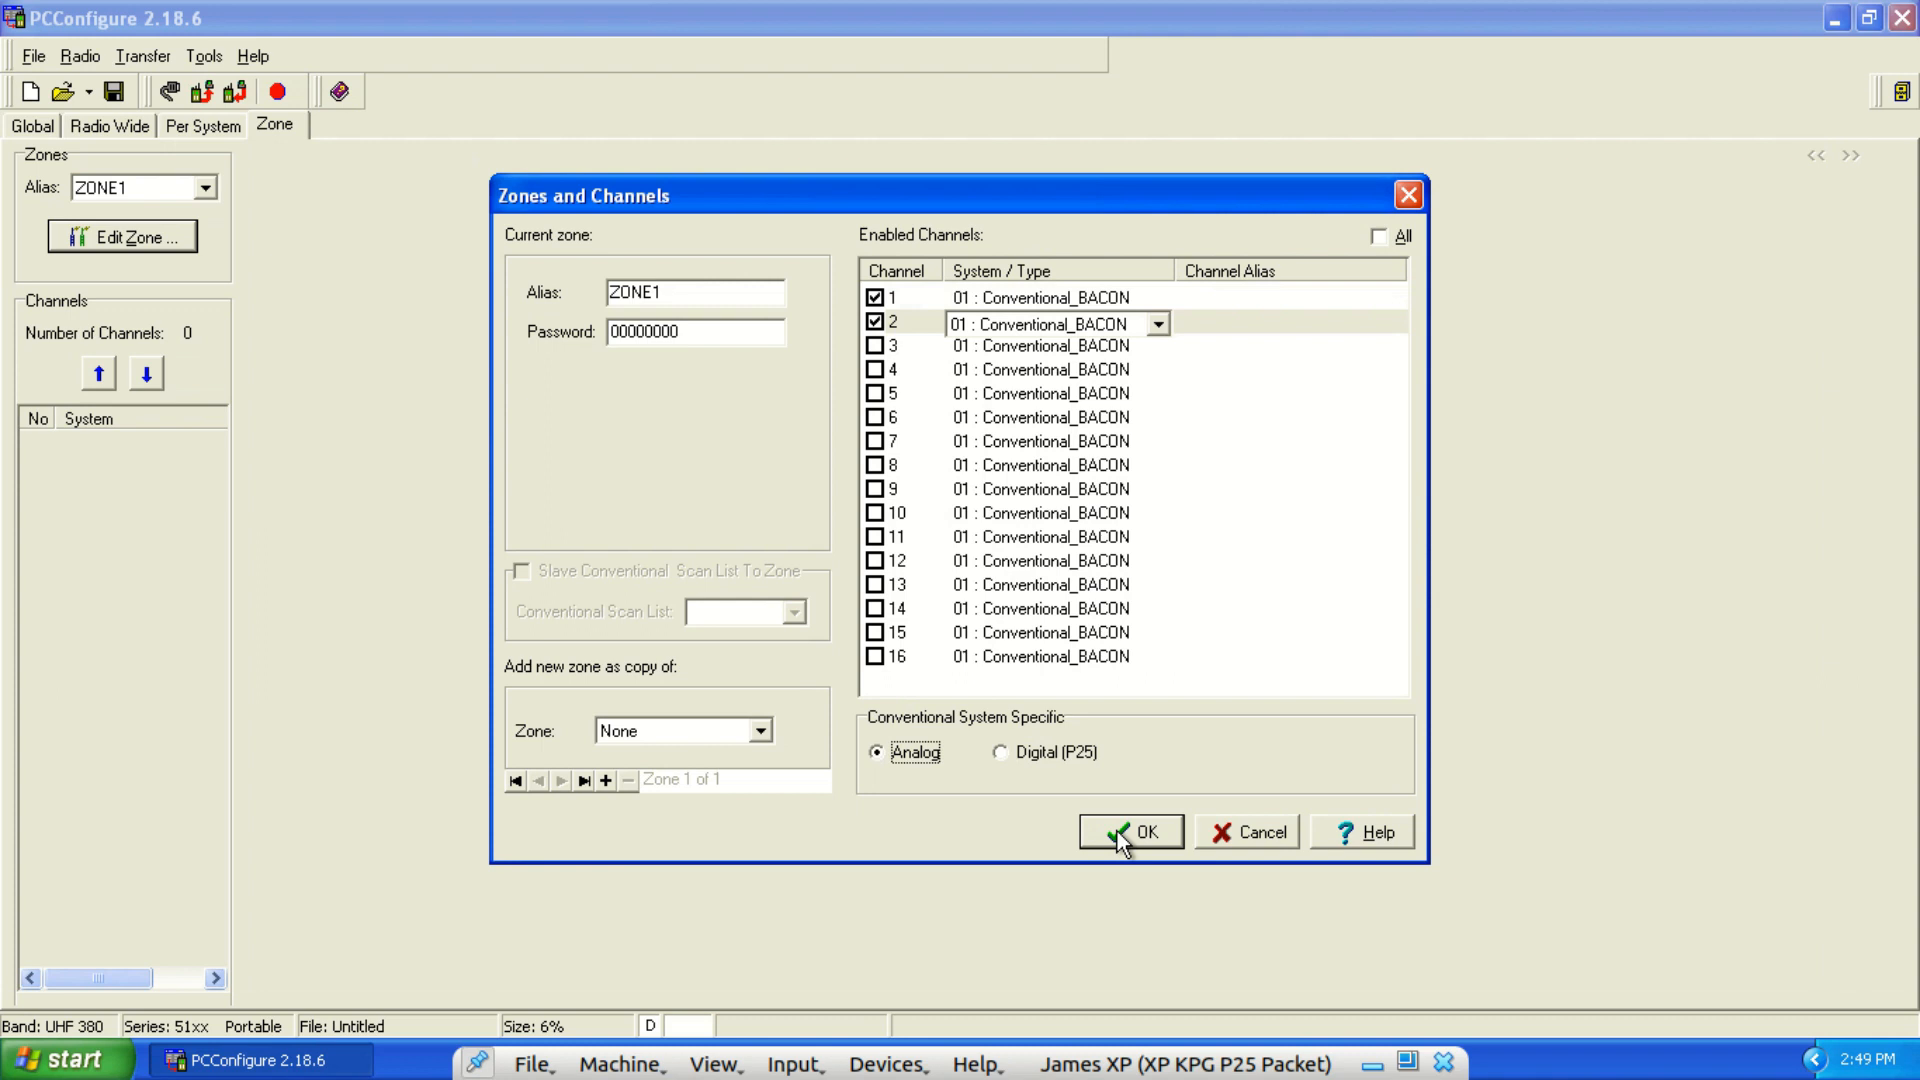
Rename the zone as ZONE A and accept the zone and channel setup.
double_click(691, 291)
text(ZO)
key(BackSpace)
text(ONE A)
click(1128, 832)
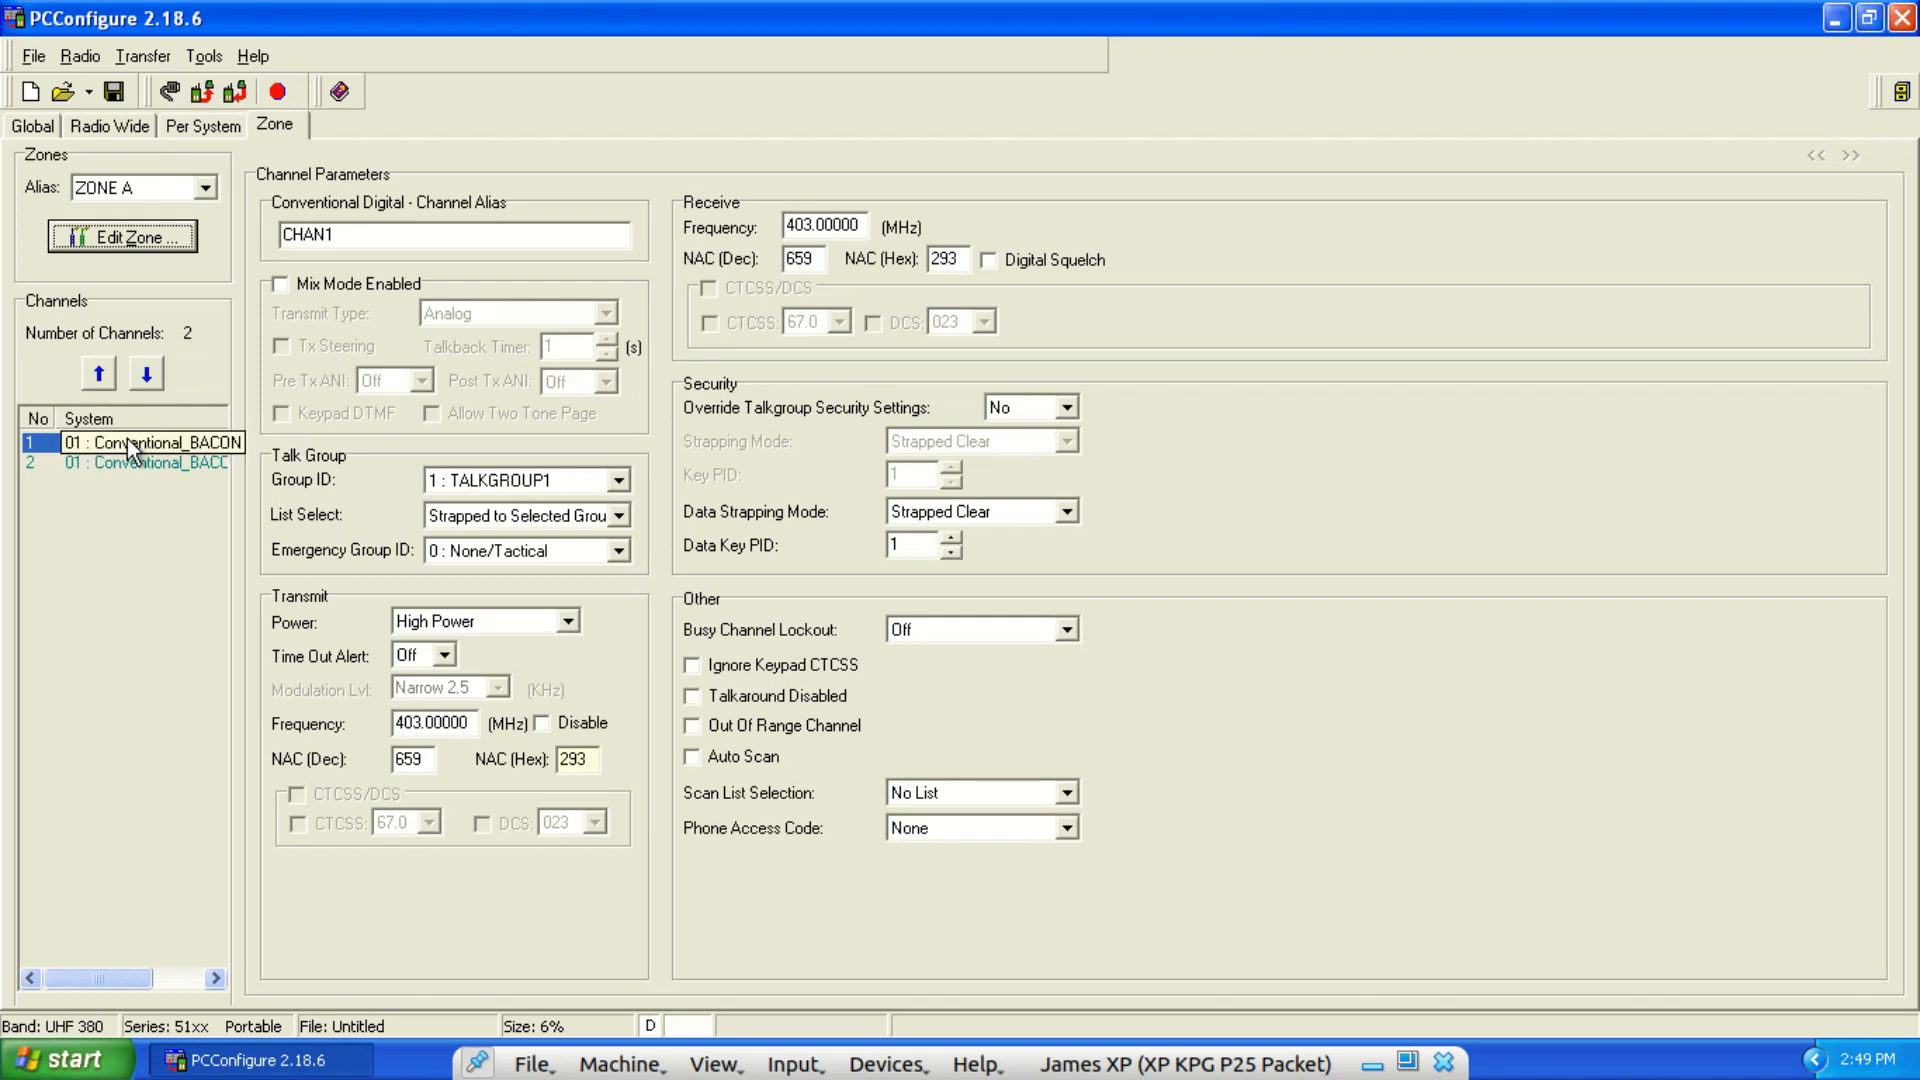
Compare the parameters available for digital channel 1 with those for analog channel 2.
click(99, 462)
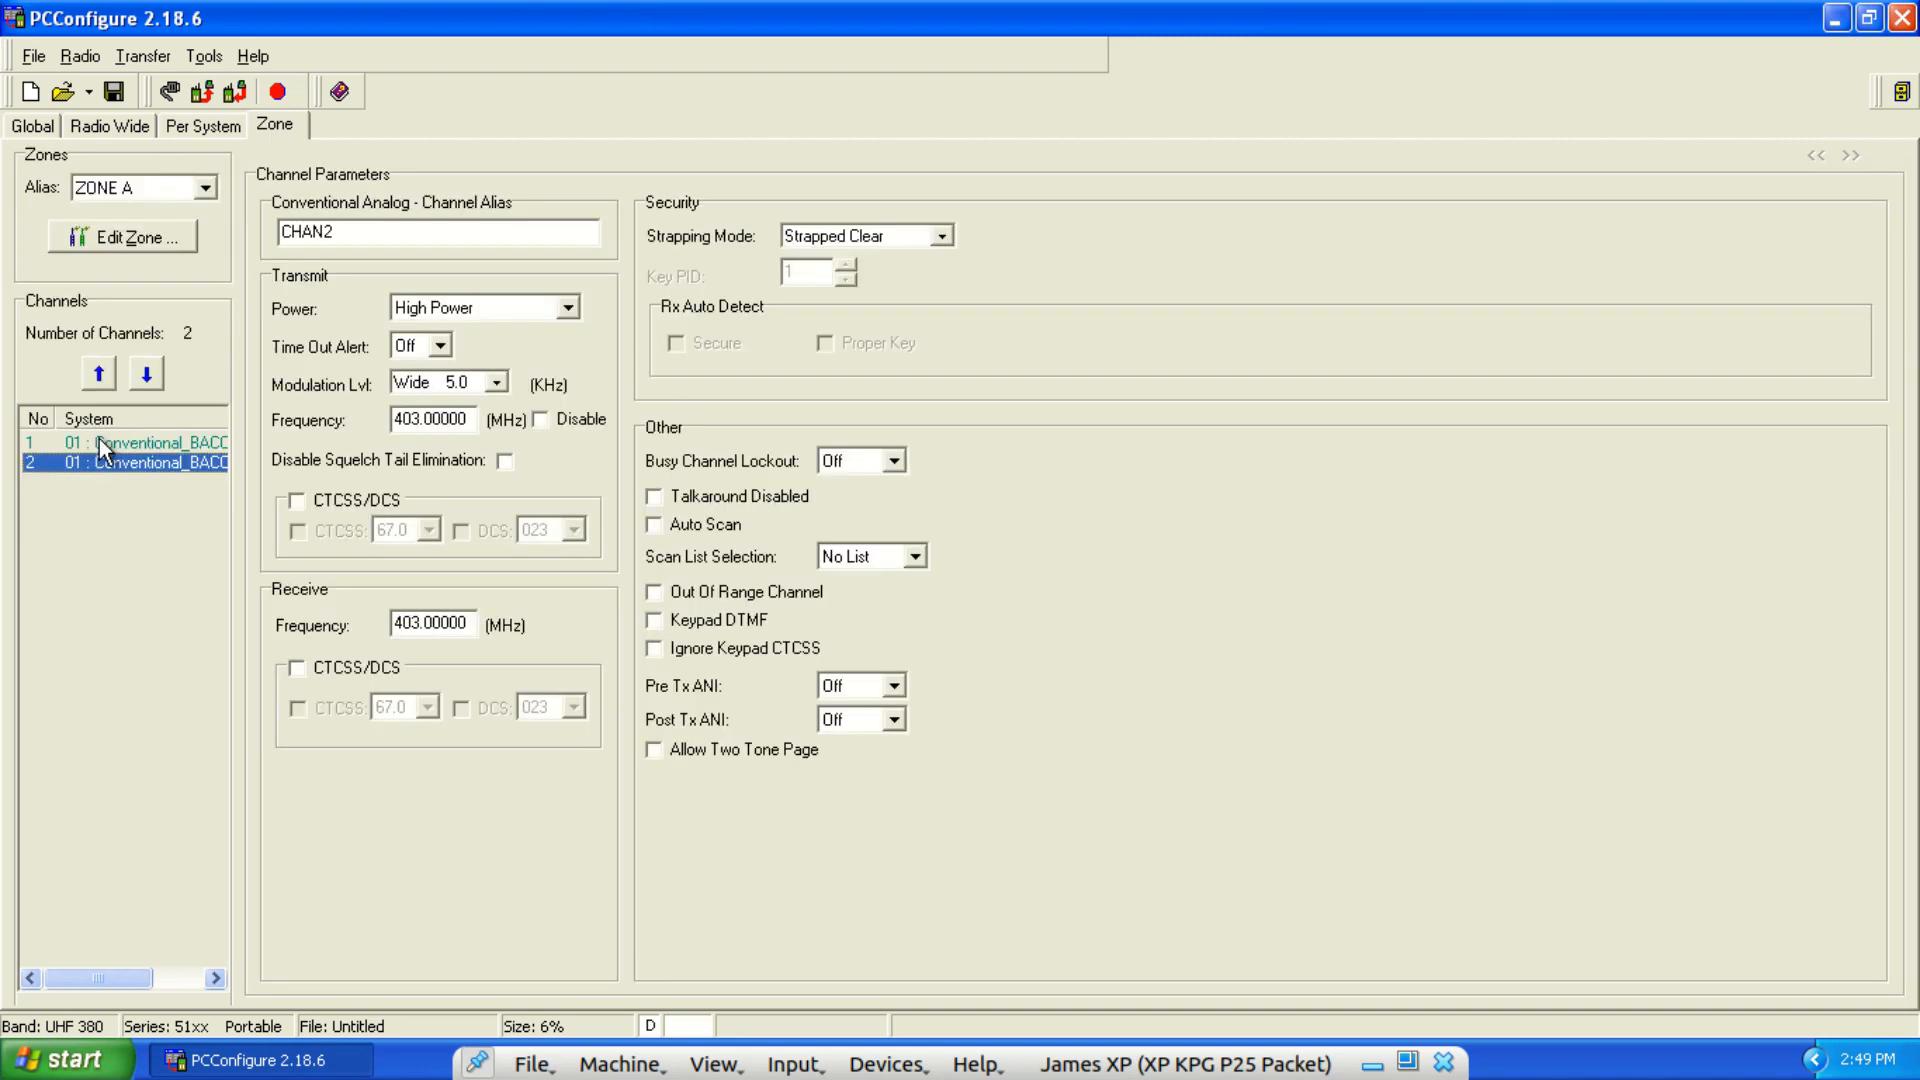
click(100, 442)
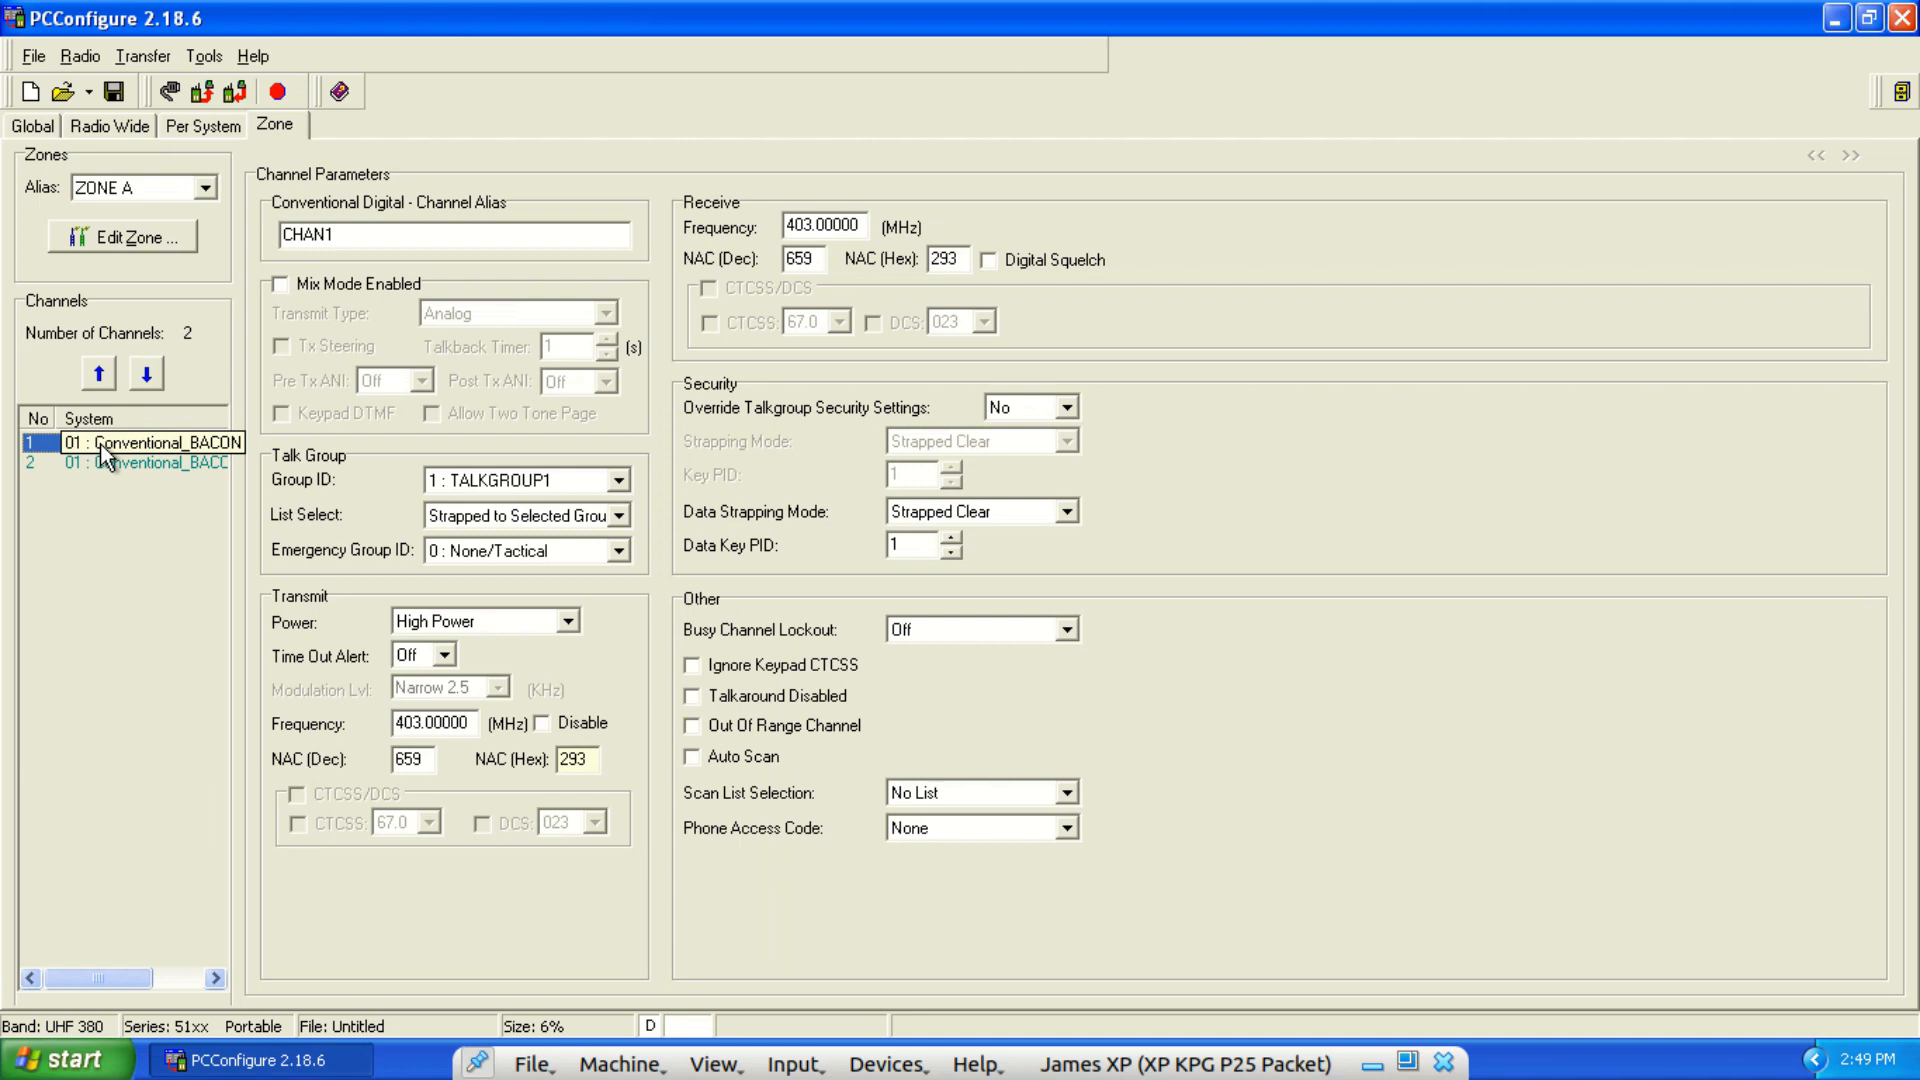
click(116, 460)
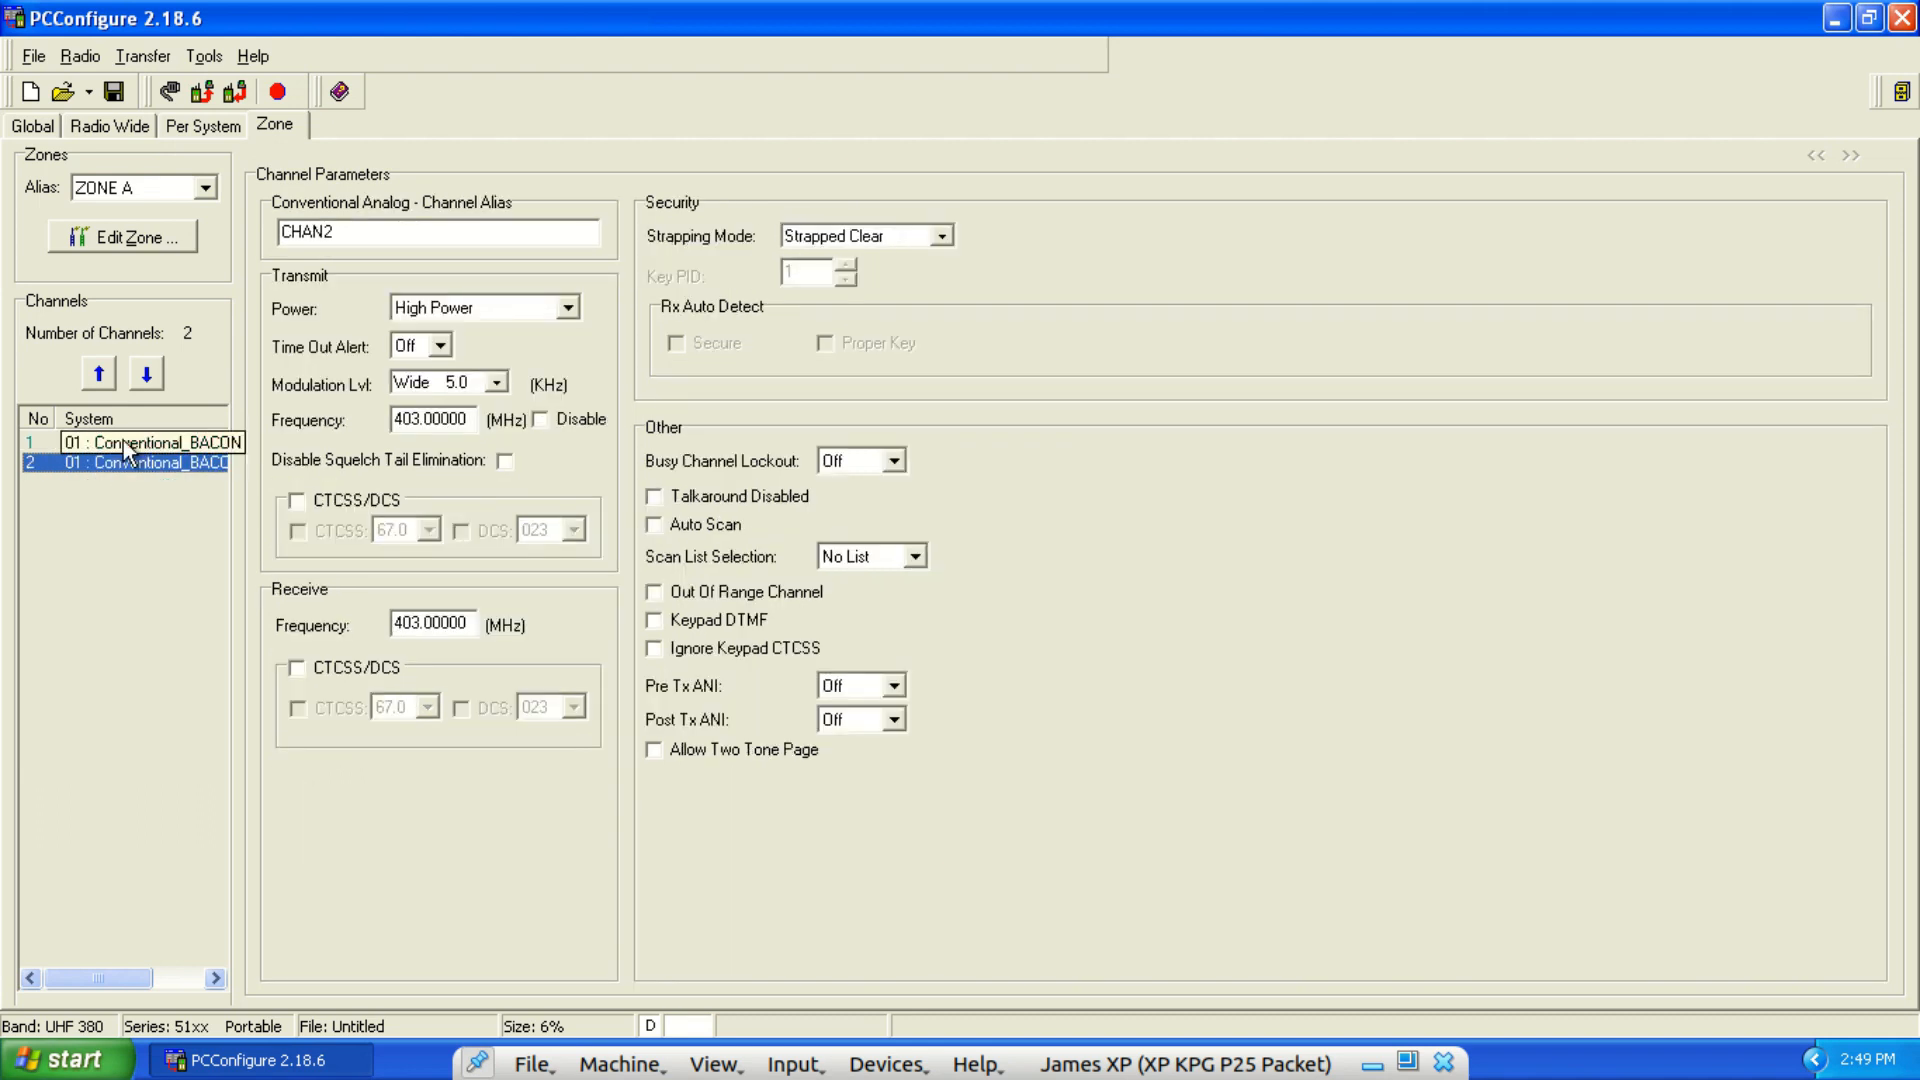
click(123, 440)
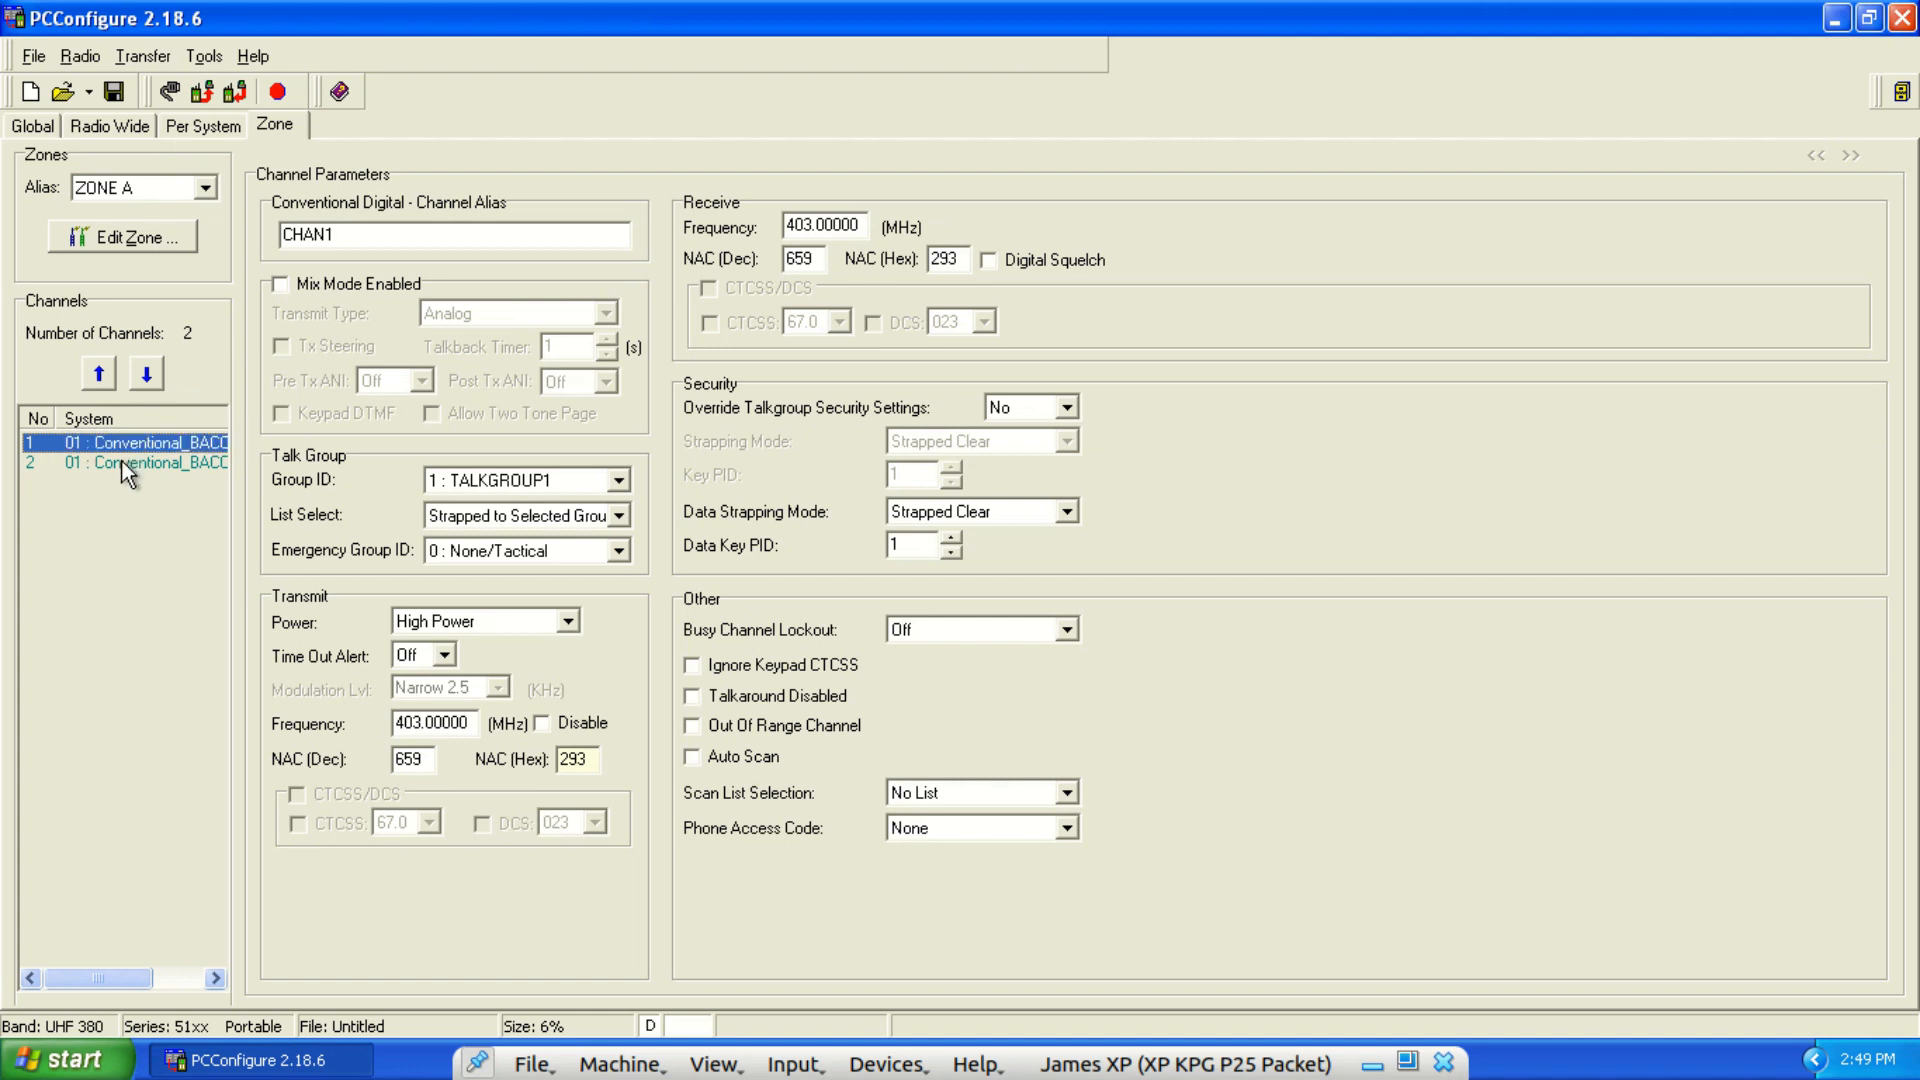
click(122, 460)
Set channel 1's alias to SECURE and its transmit power to HI/LO Power Switch.
click(122, 442)
double_click(363, 231)
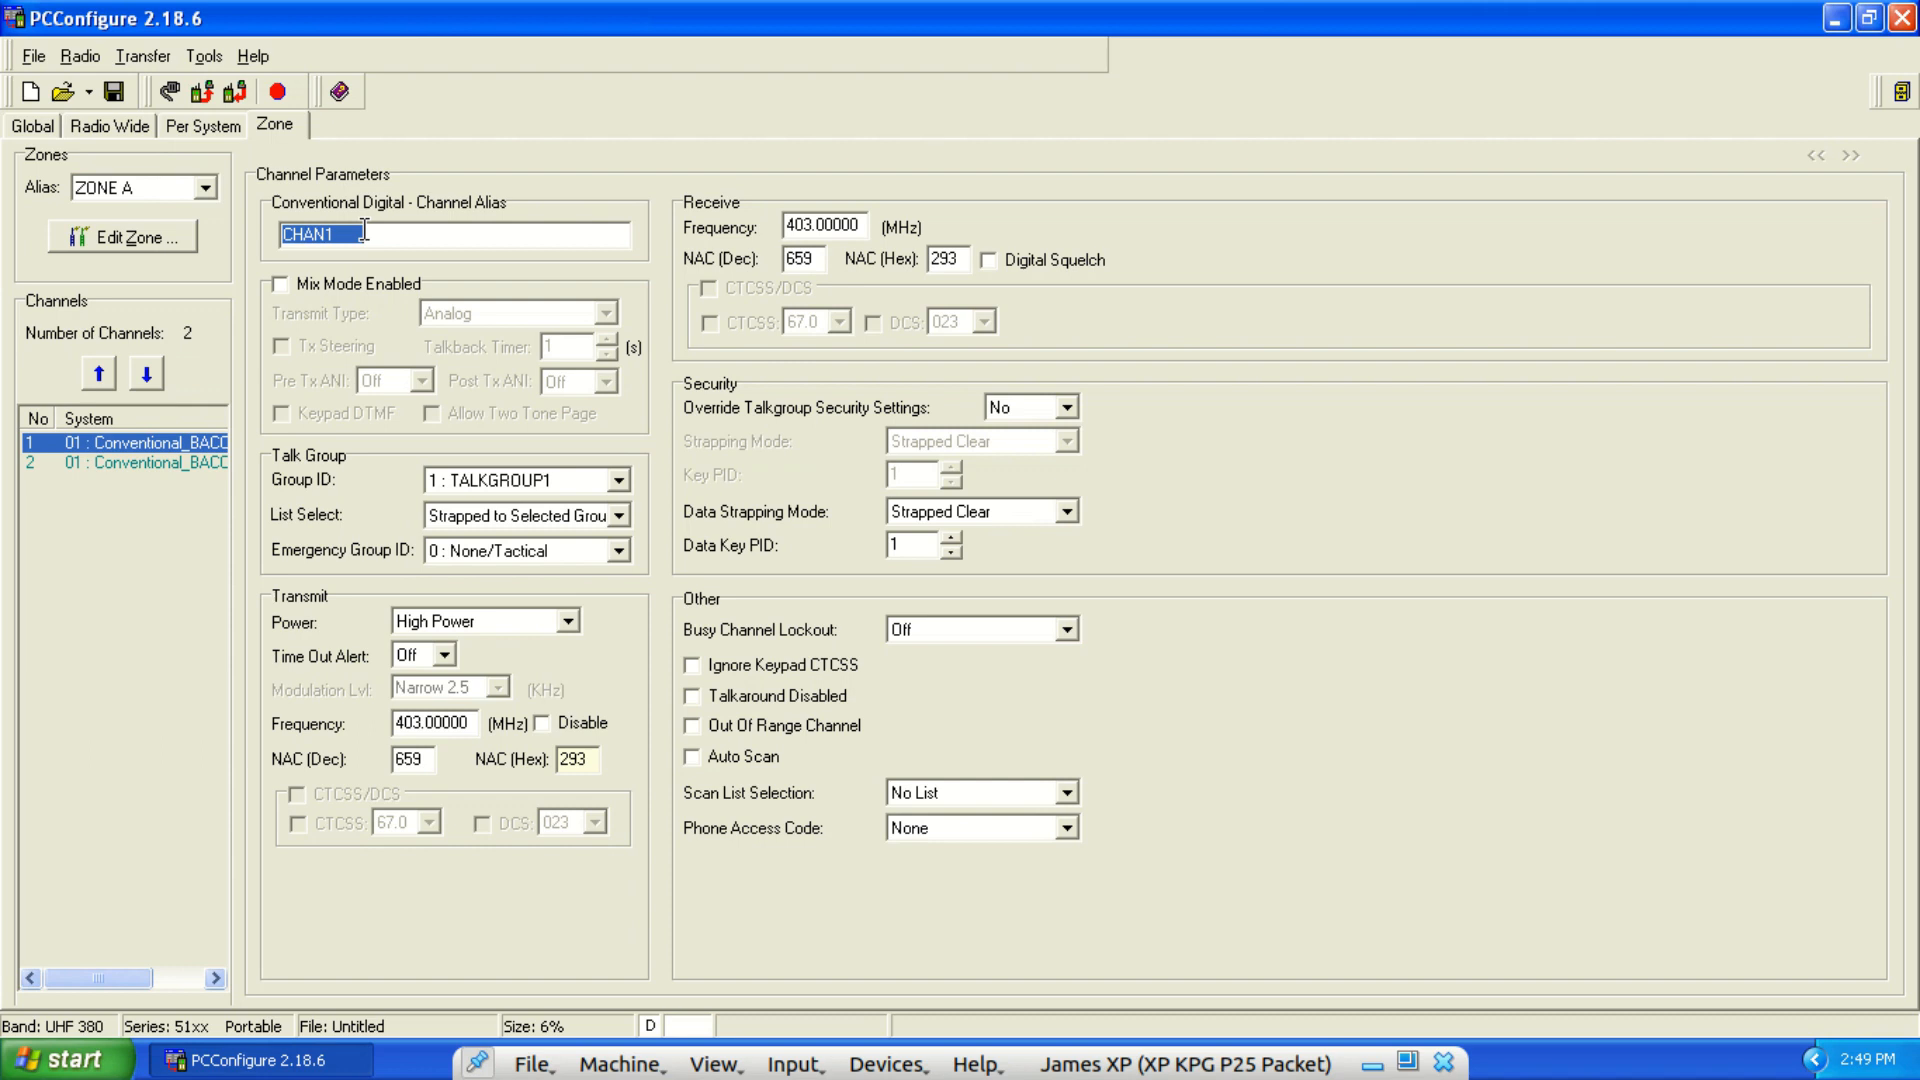
text(SECURE)
click(567, 622)
click(462, 675)
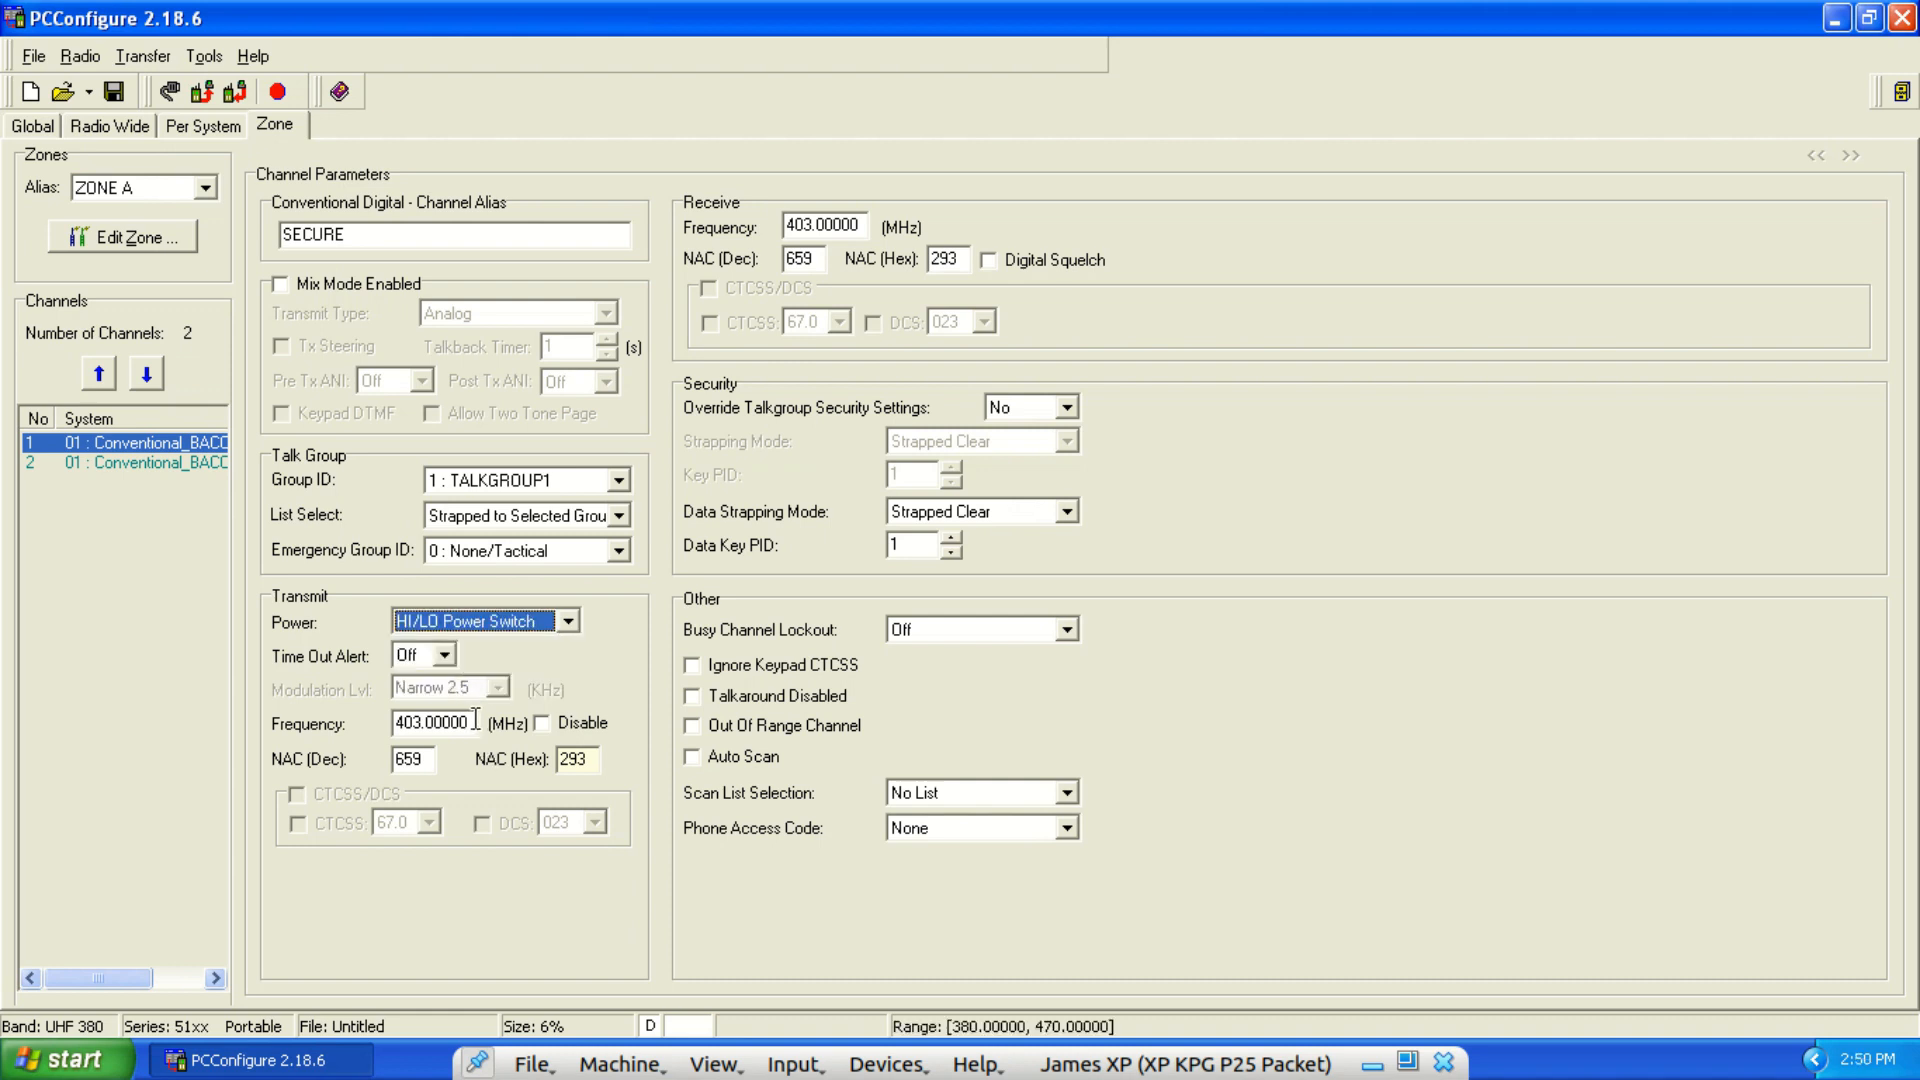
Set the SECURE channel's transmit and receive frequencies to 464.500 MHz.
click(475, 720)
double_click(475, 720)
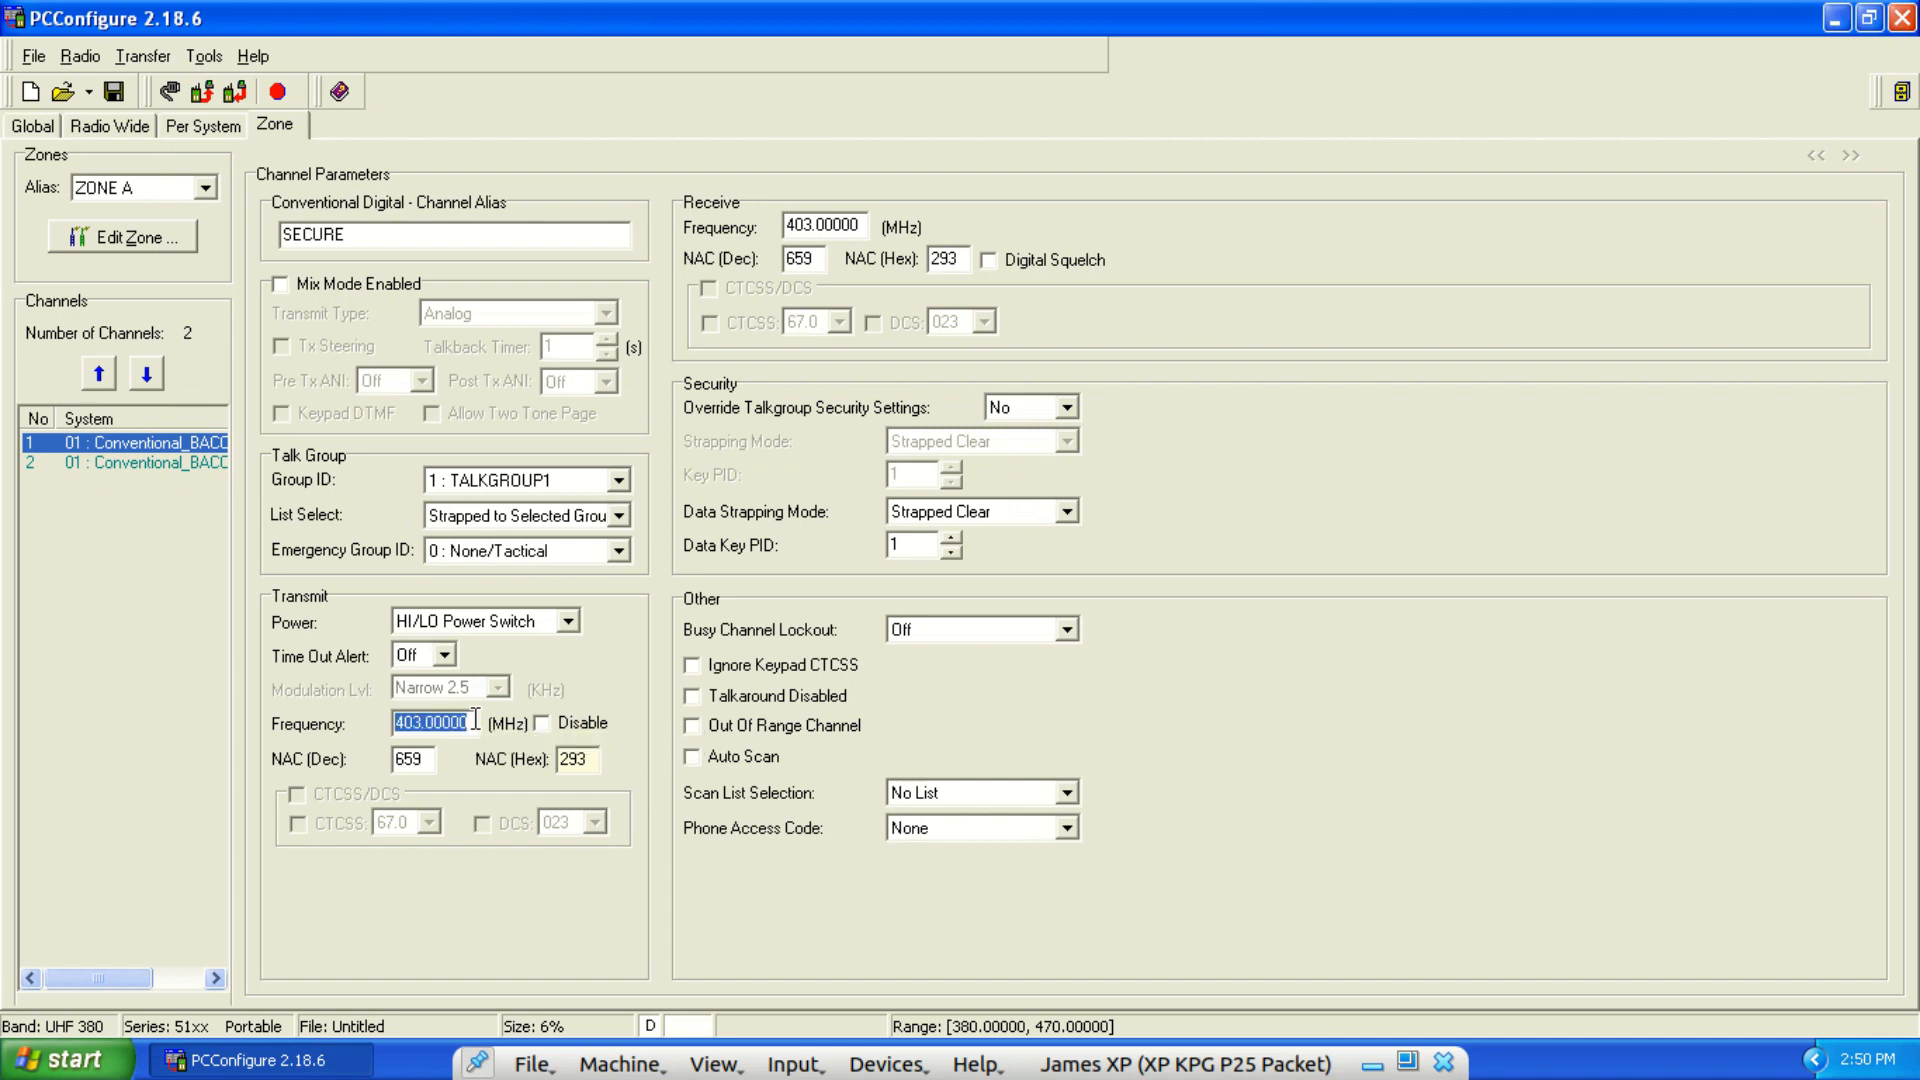
text(464.500)
drag(858, 226, 650, 230)
text(464.500)
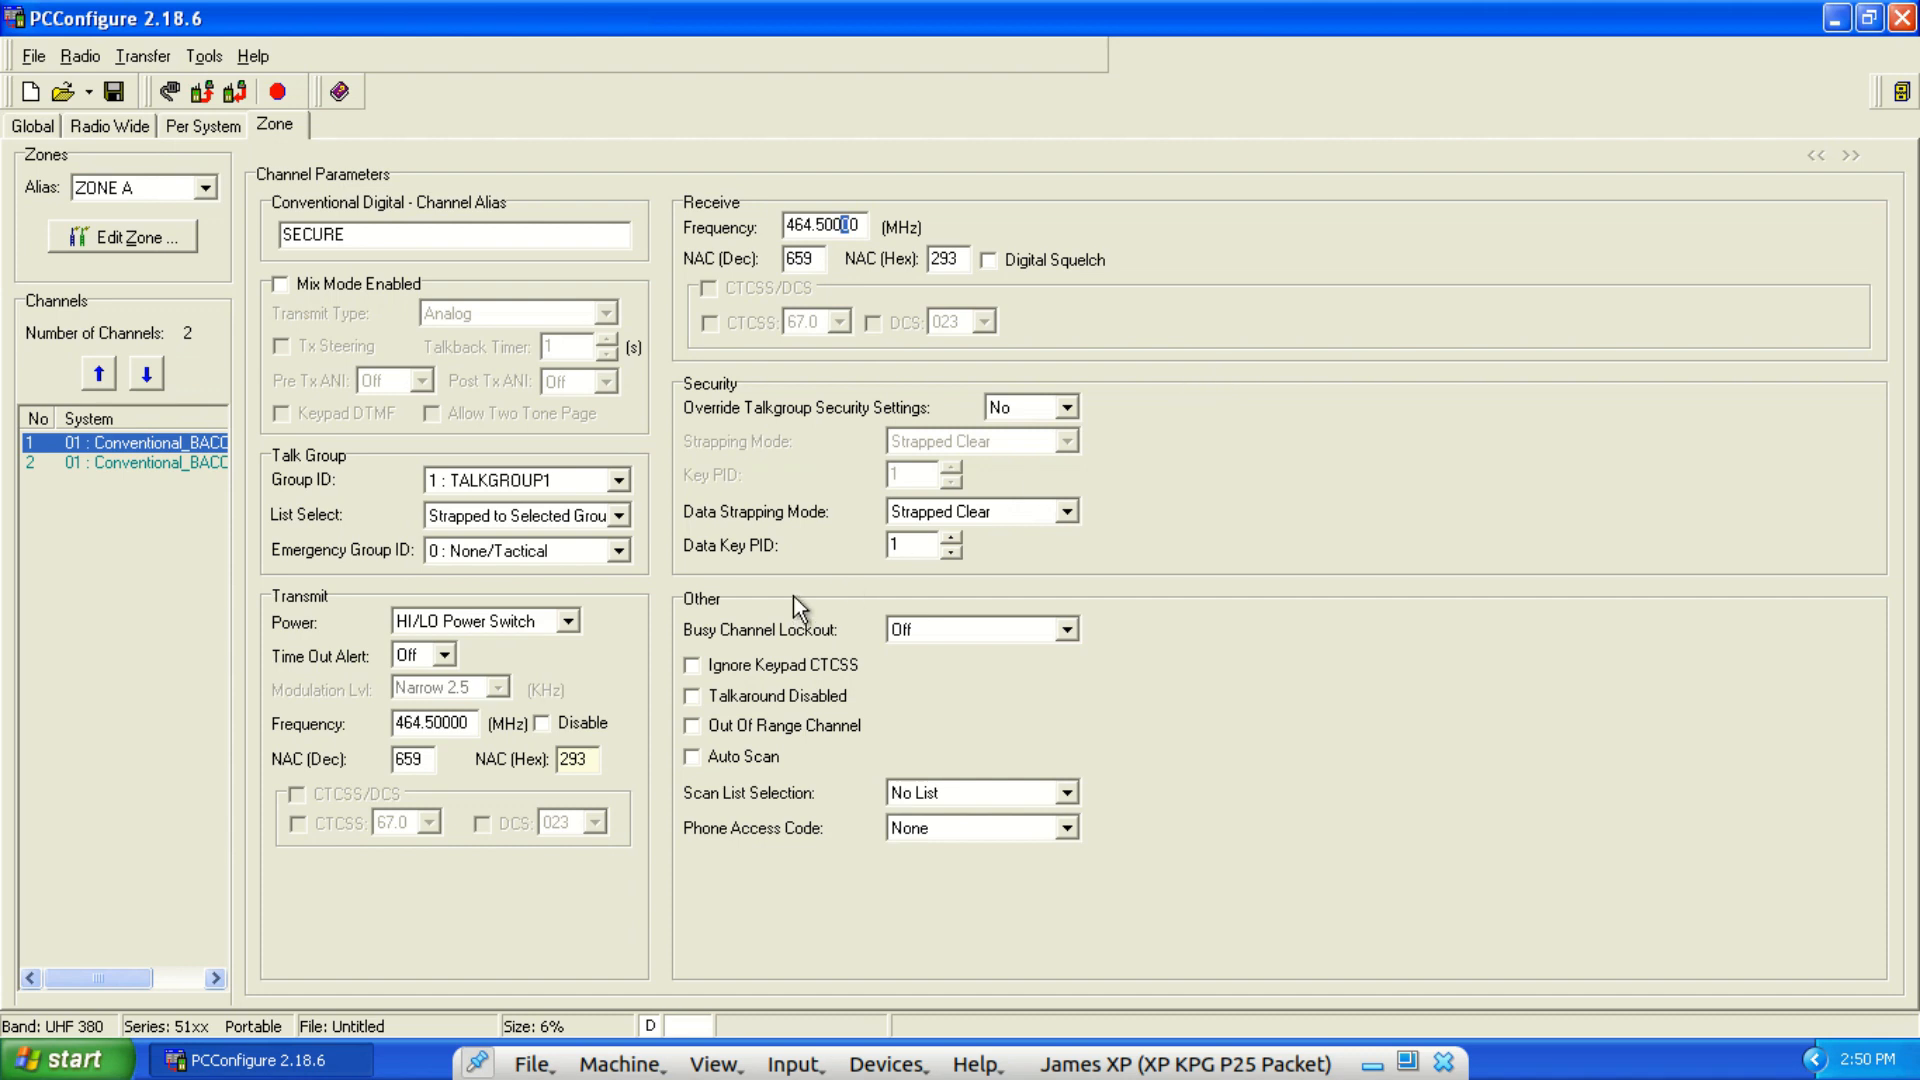
Set the SECURE channel's transmit and receive NAC to decimal 123.
double_click(430, 760)
text(123)
double_click(820, 258)
text(123)
double_click(955, 260)
Override the talkgroup security settings on the SECURE channel and set its strapping mode to Strapped Secure.
click(1022, 407)
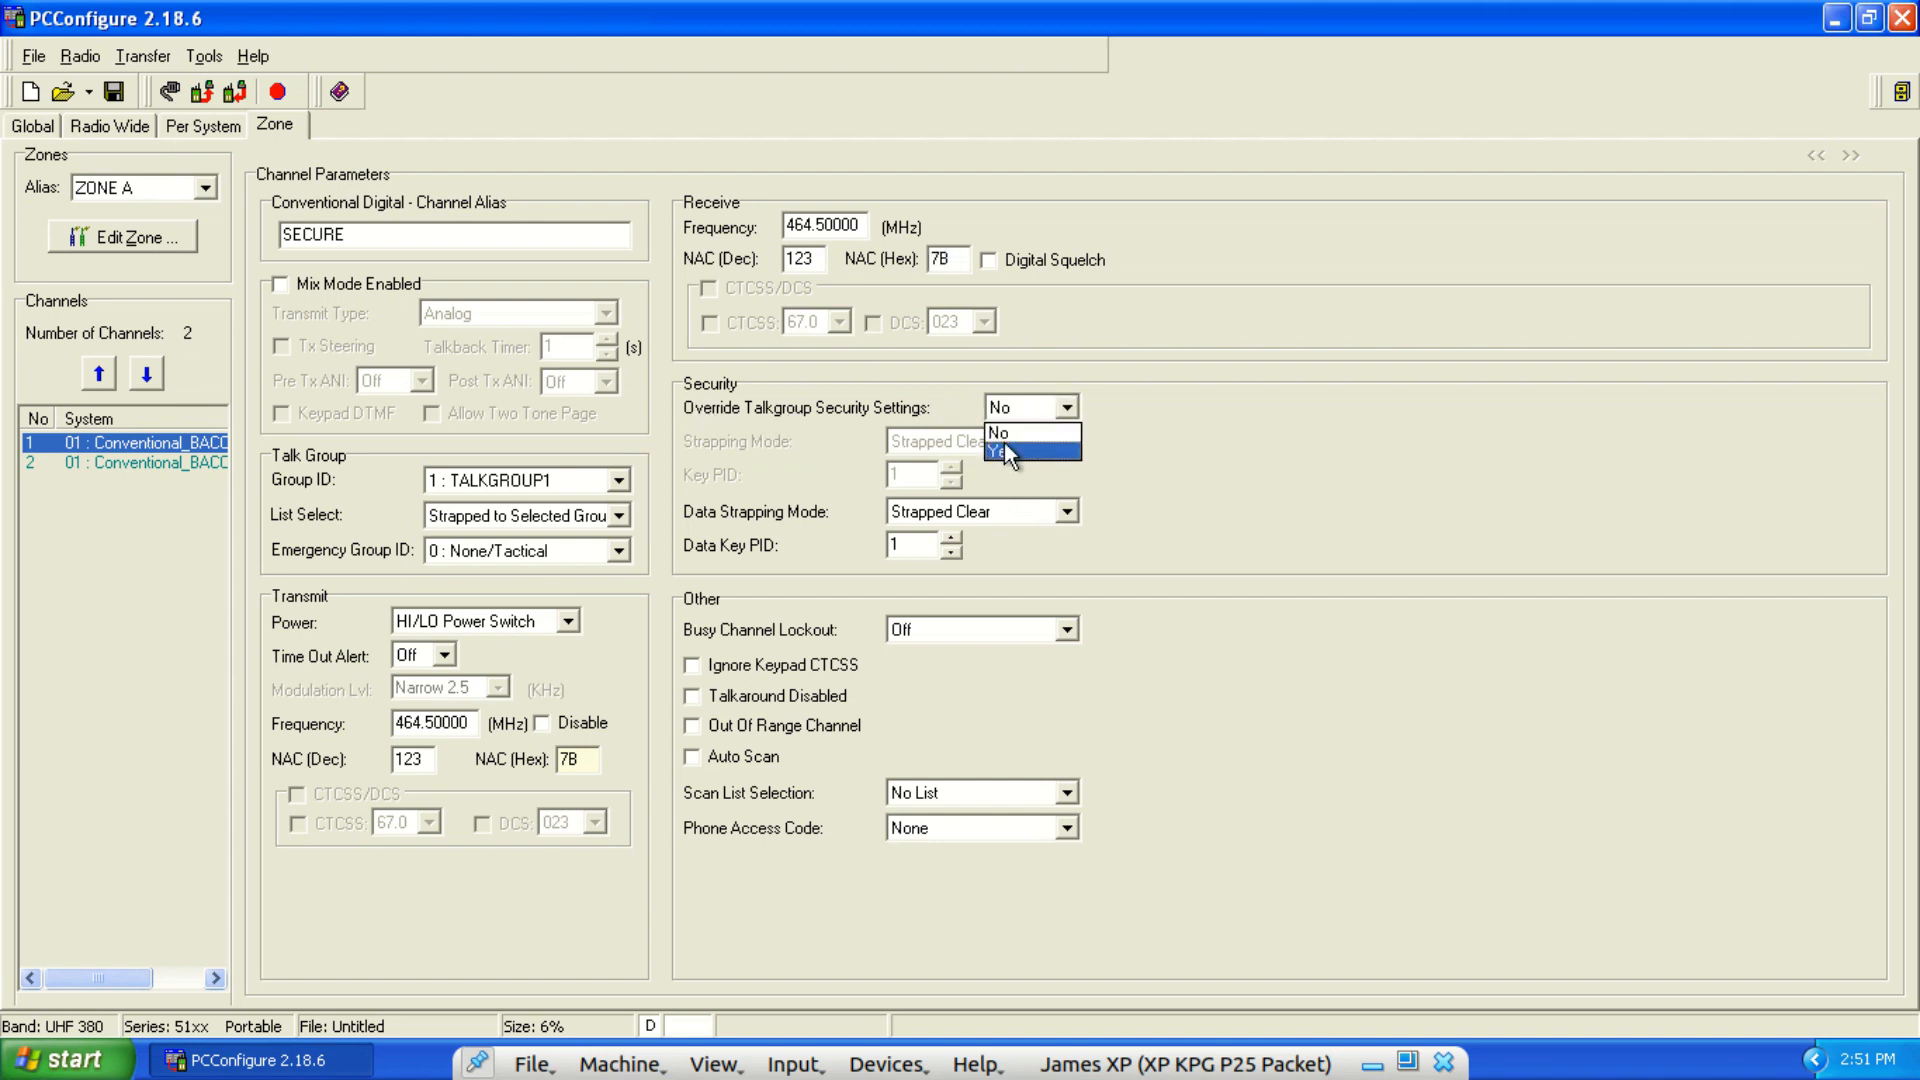
click(1005, 450)
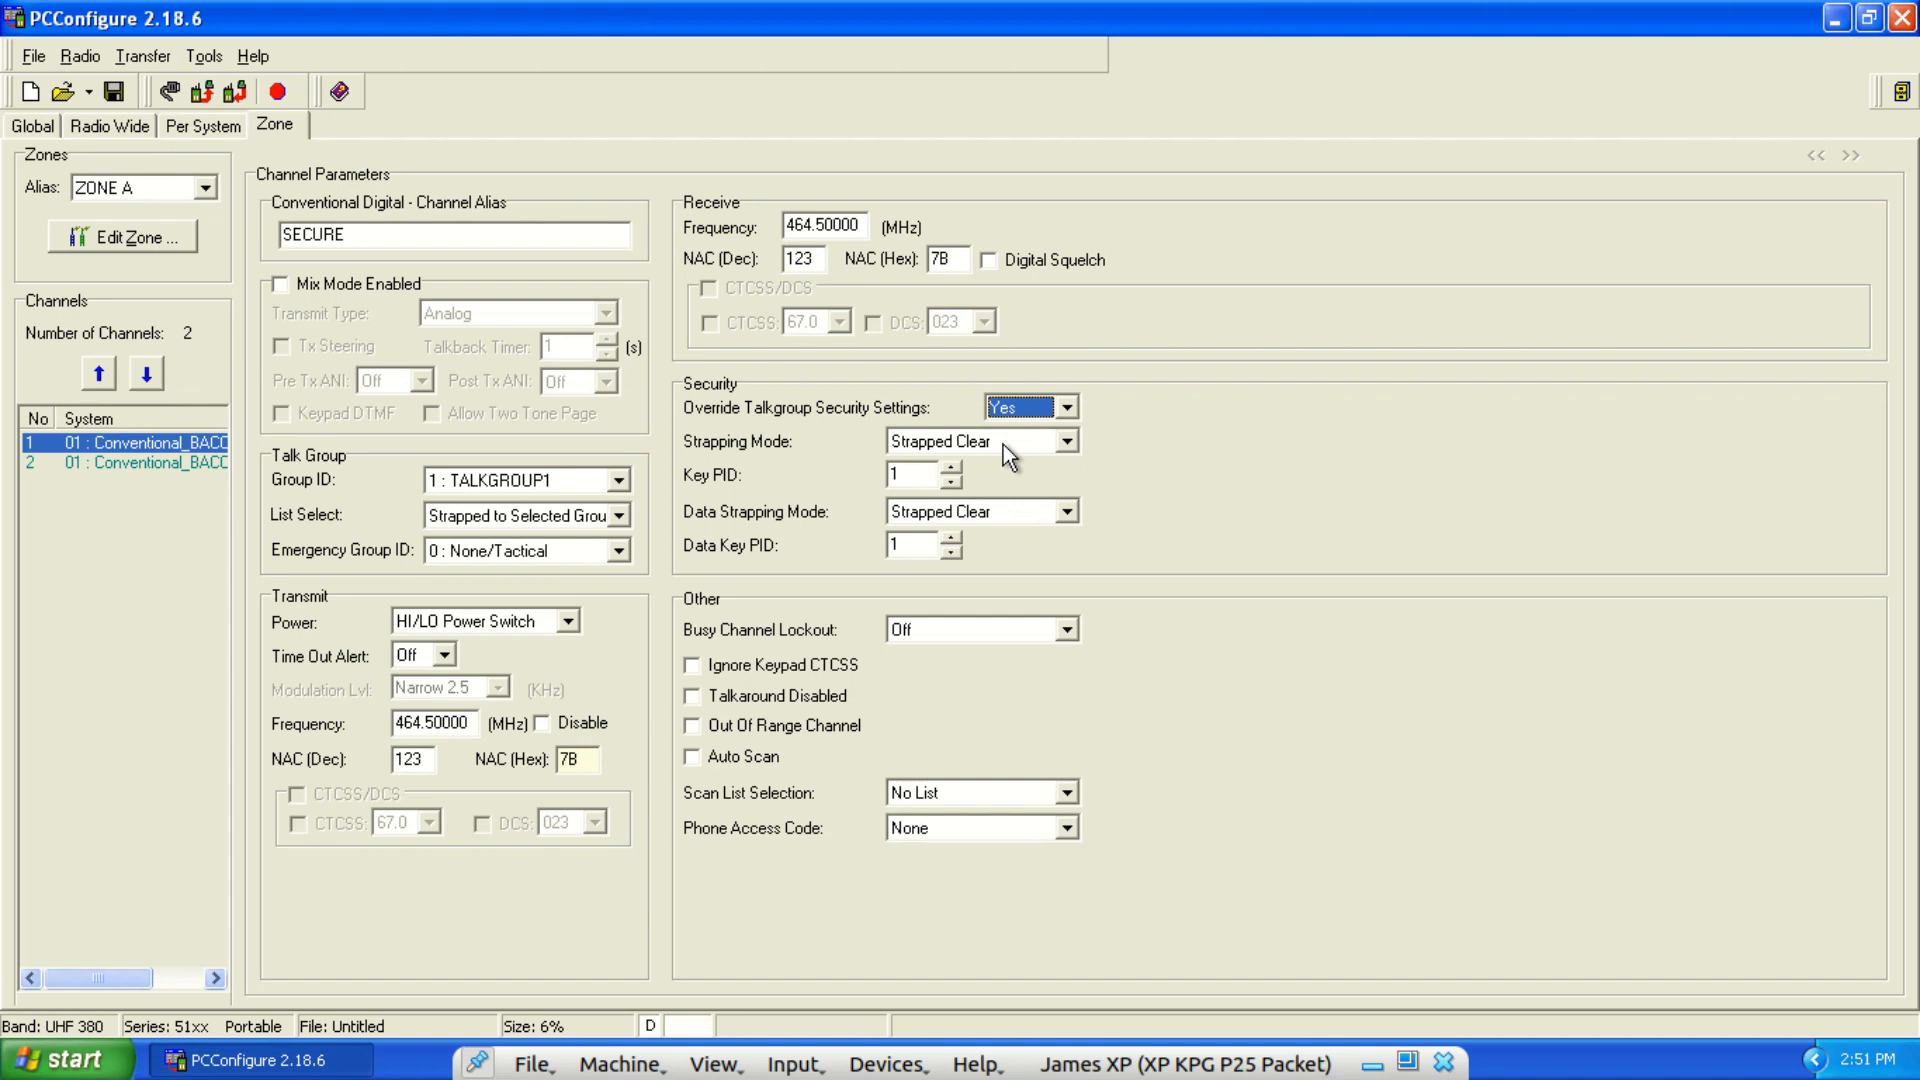
click(1067, 447)
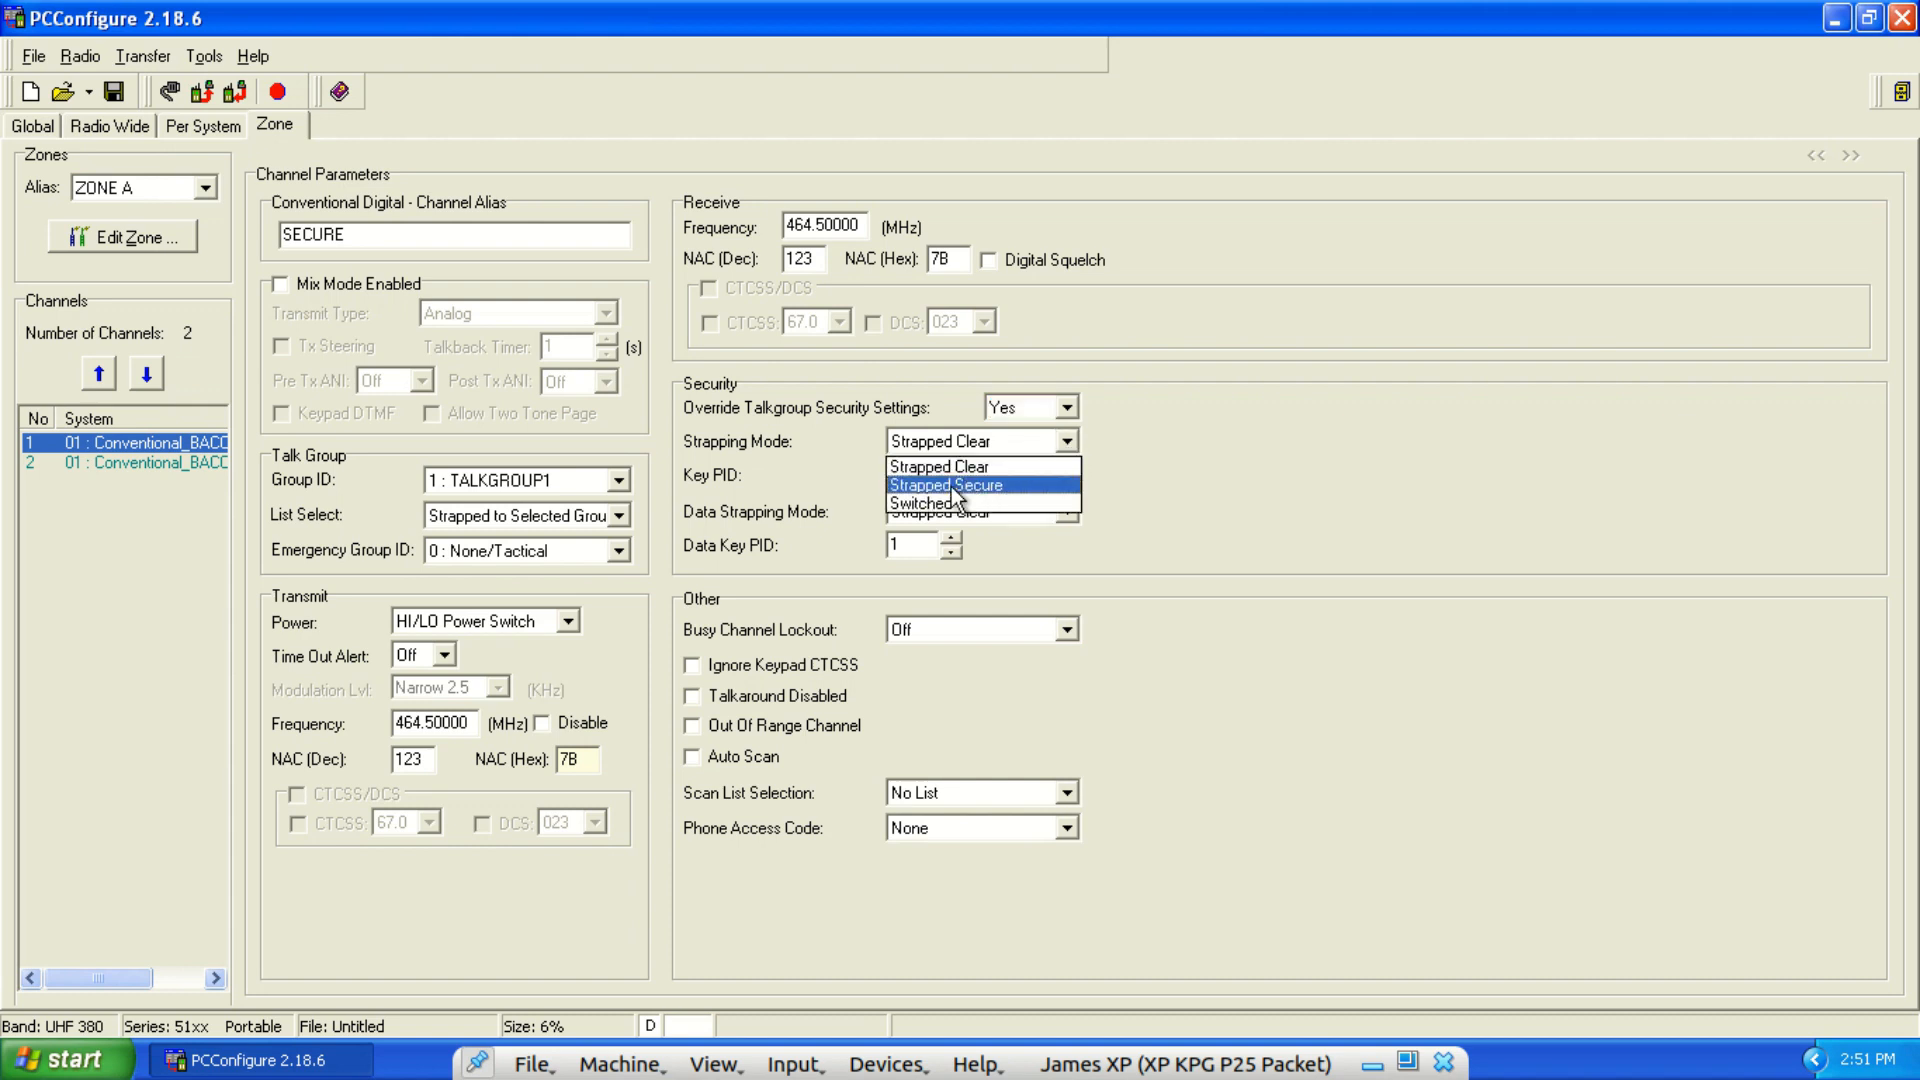
click(955, 486)
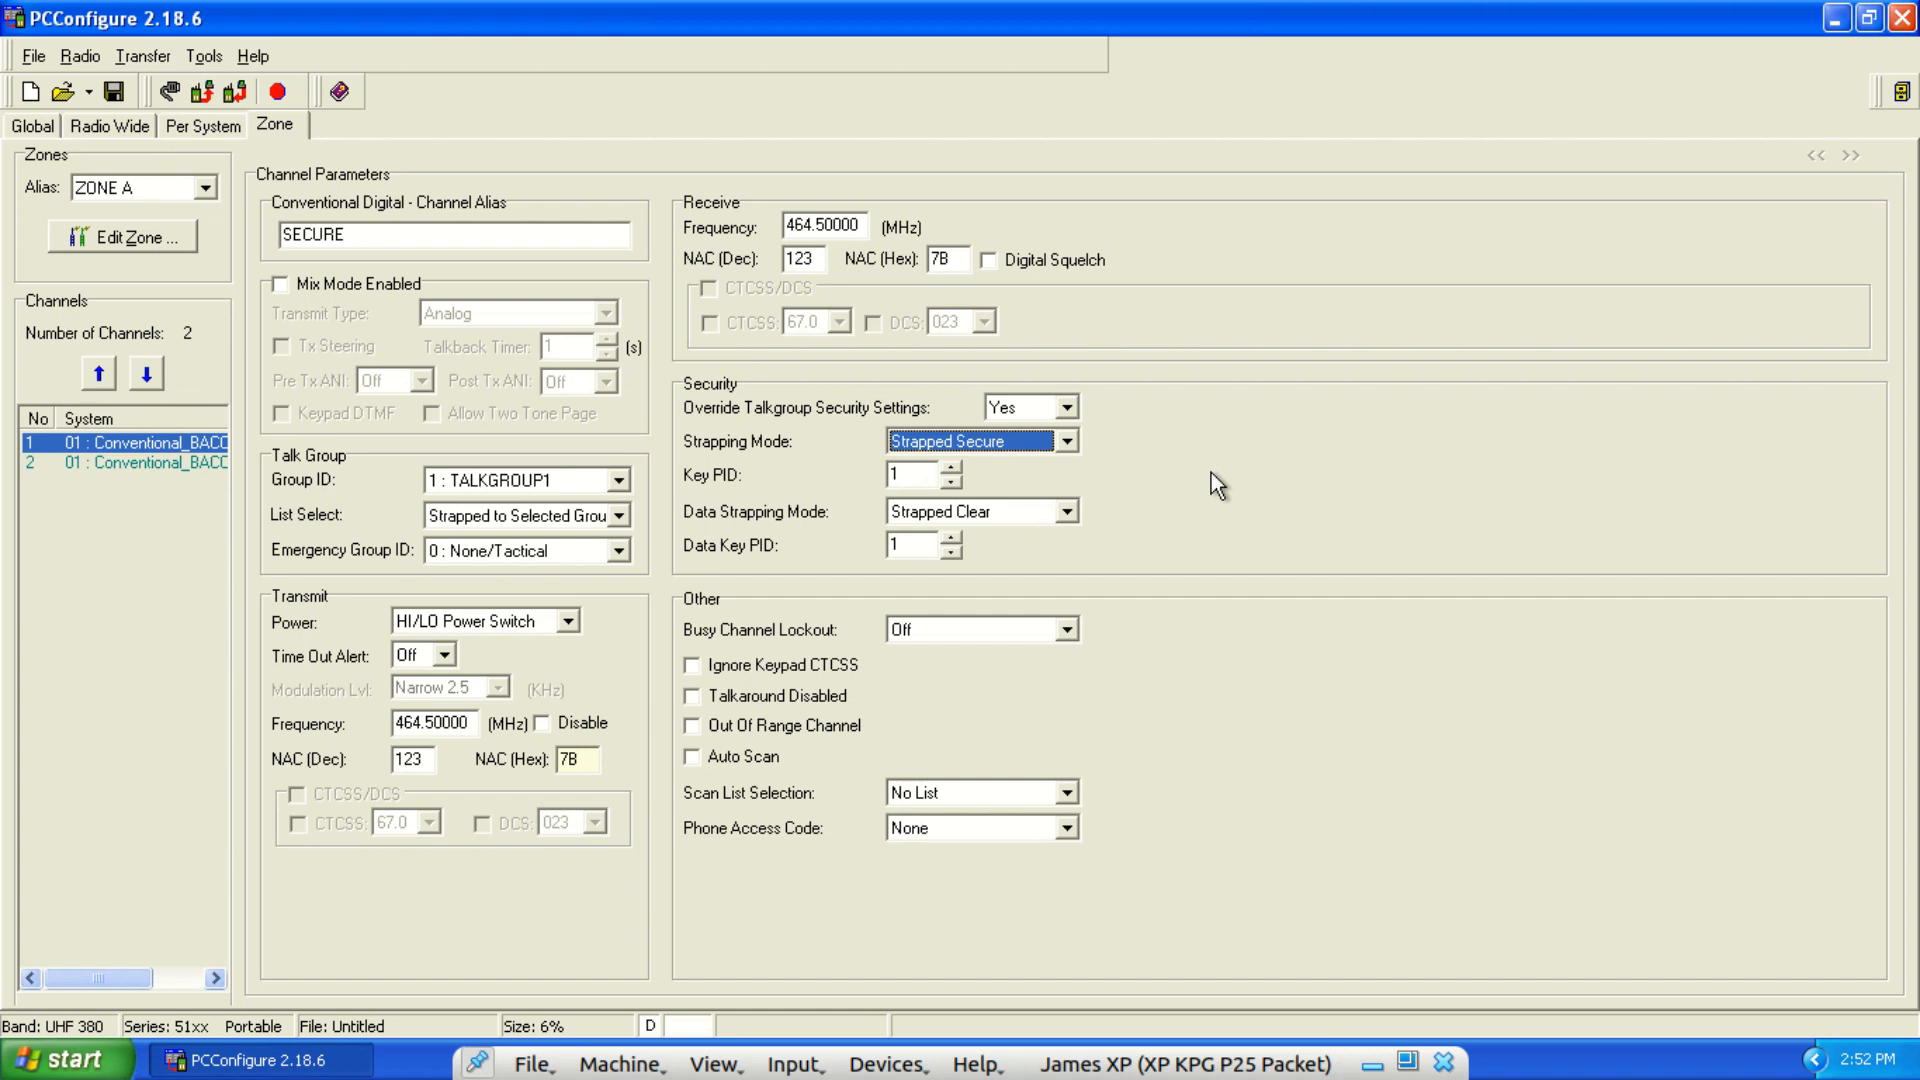
Set the SECURE channel's busy channel lockout to Noise.
click(1067, 631)
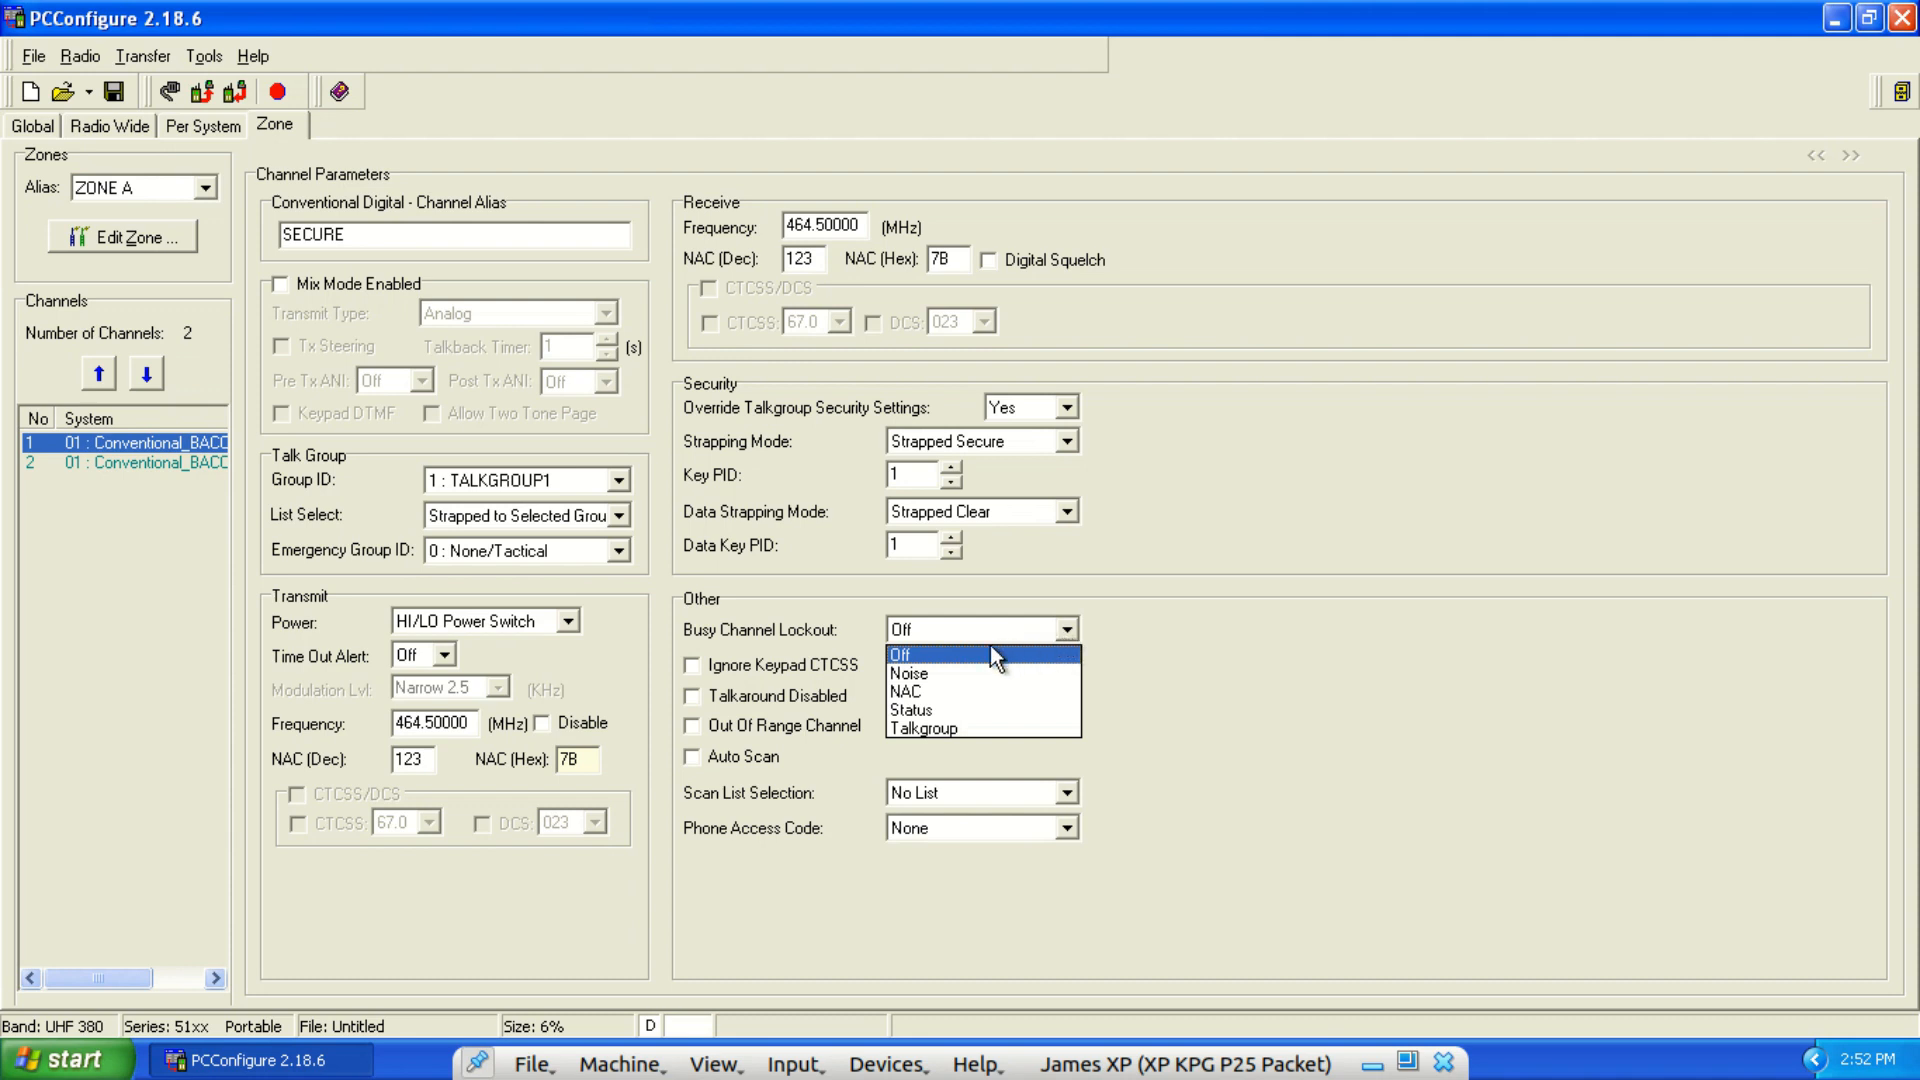
click(908, 674)
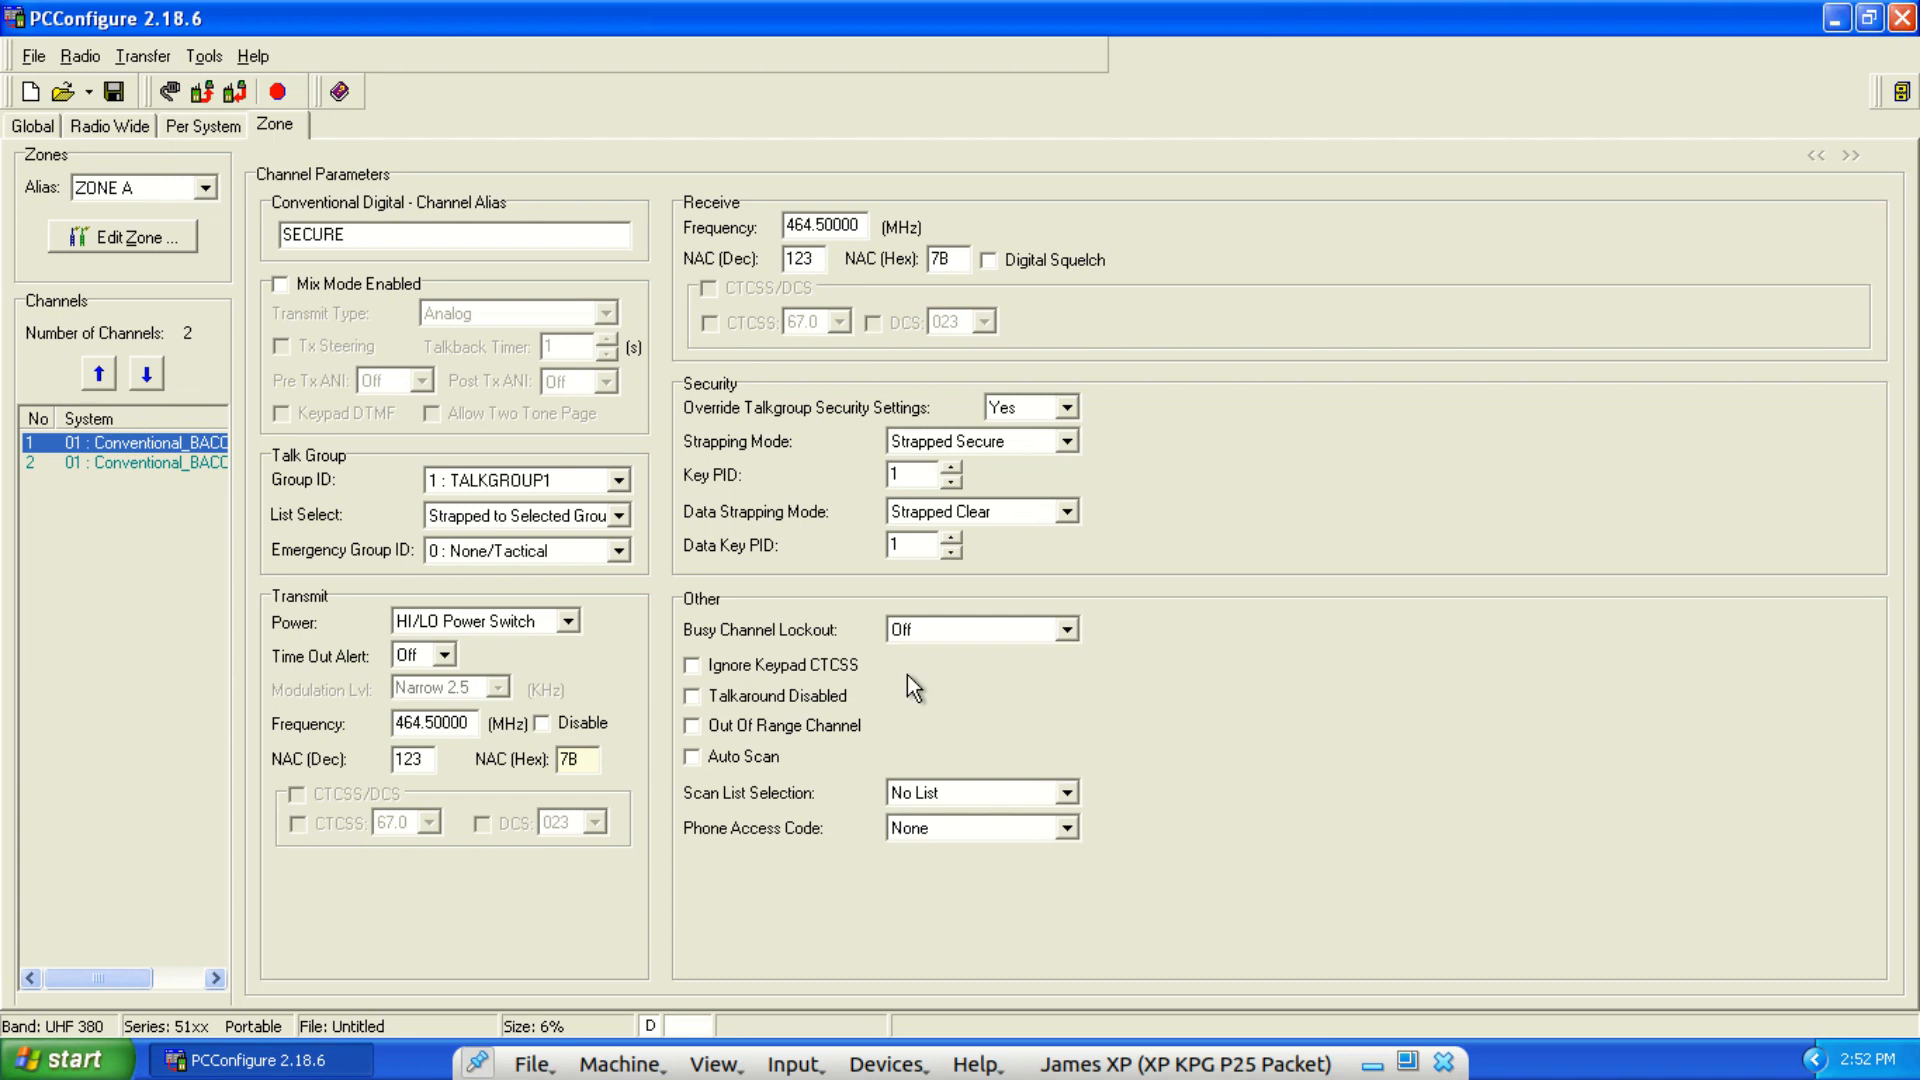
click(1066, 630)
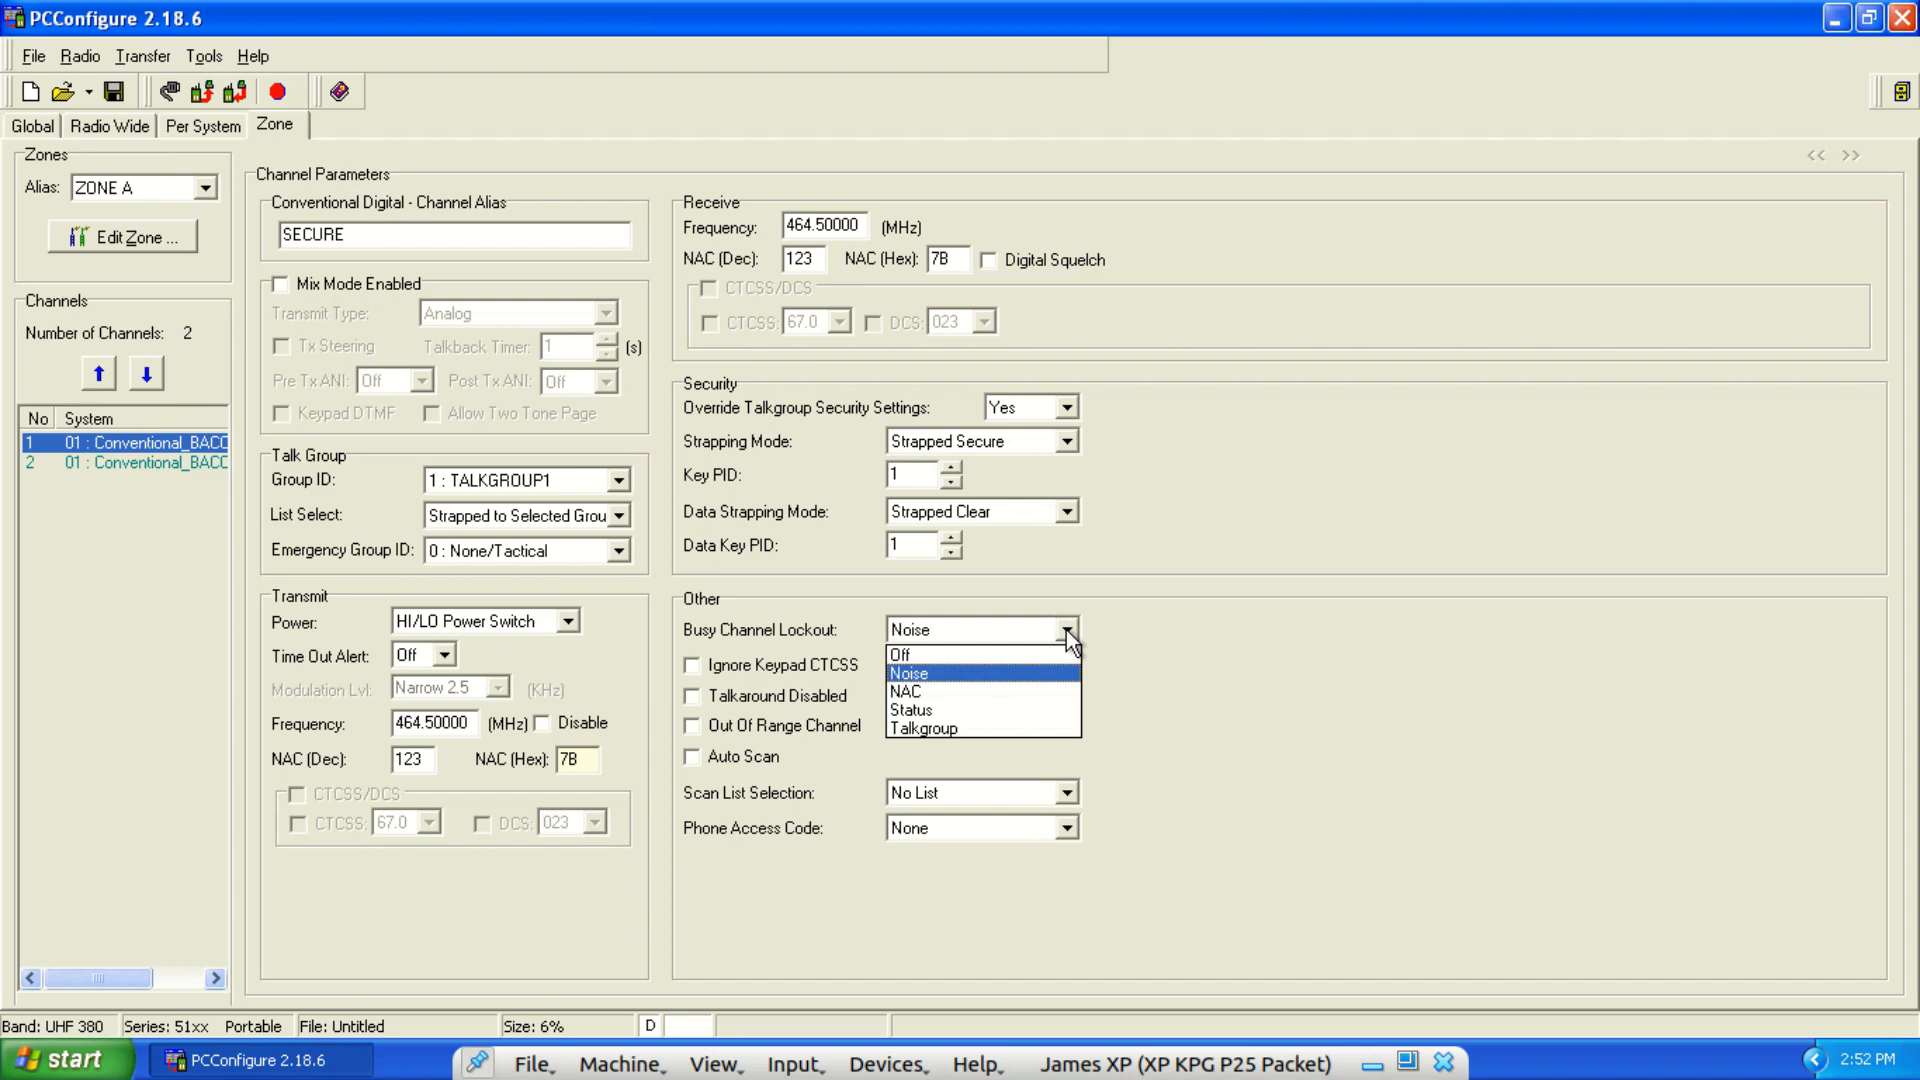
click(1164, 636)
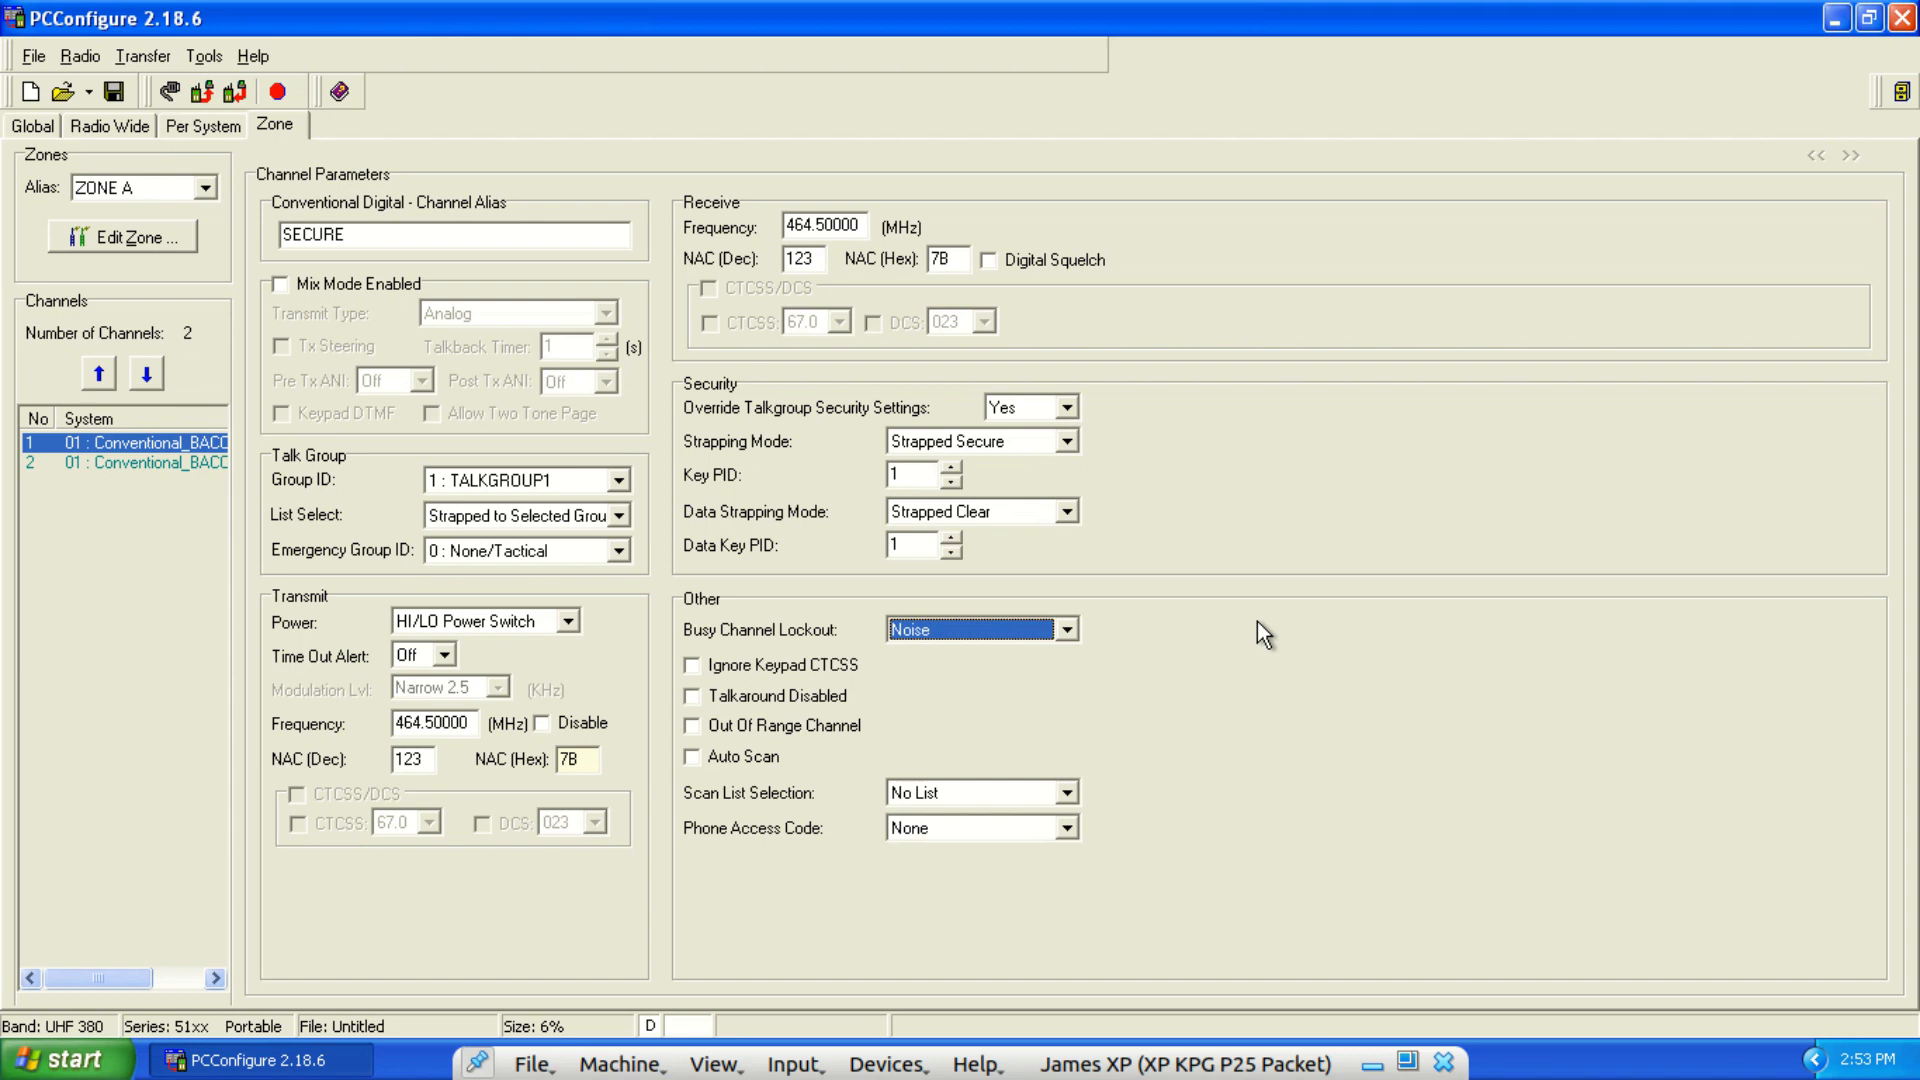
Set channel 2's alias to 70CM CALLING and its transmit power to HI/LO Power Switch.
click(72, 464)
click(358, 232)
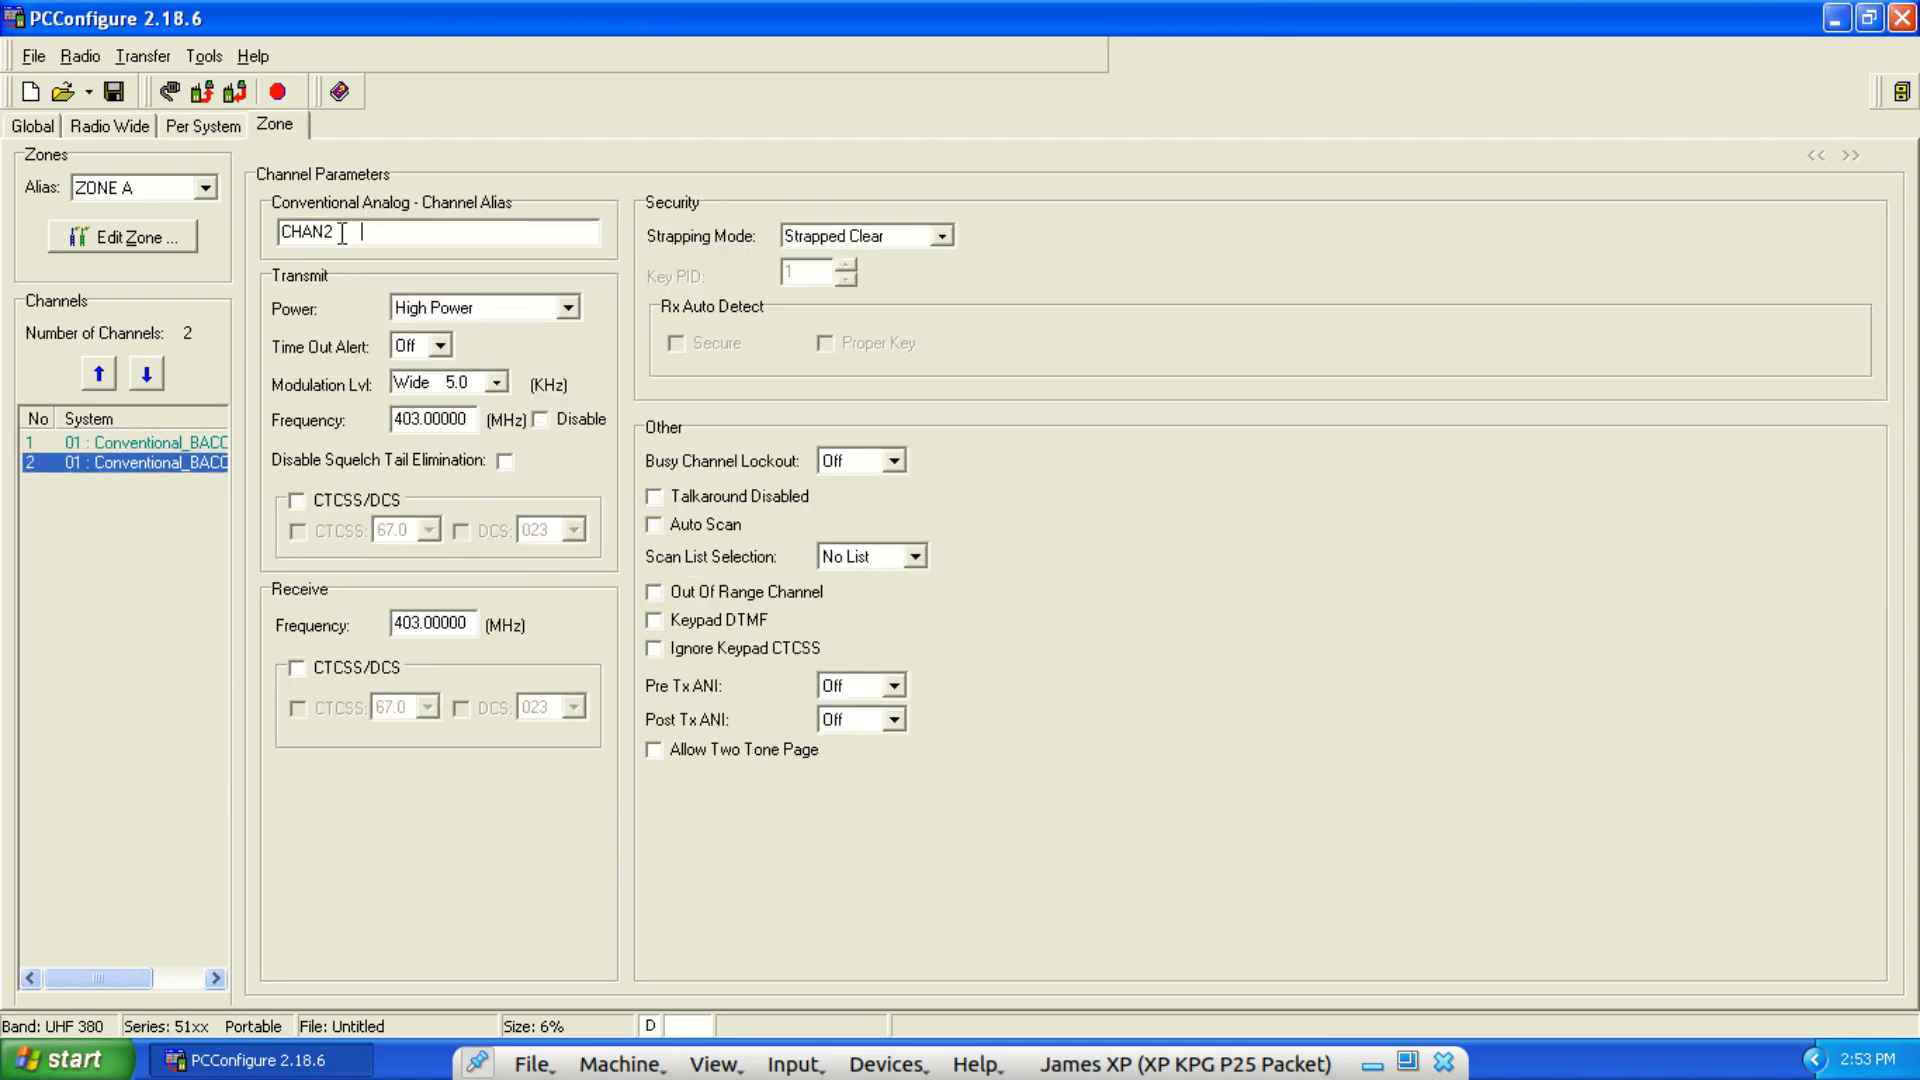
double_click(342, 233)
text(70CM CALLING)
click(568, 309)
click(536, 356)
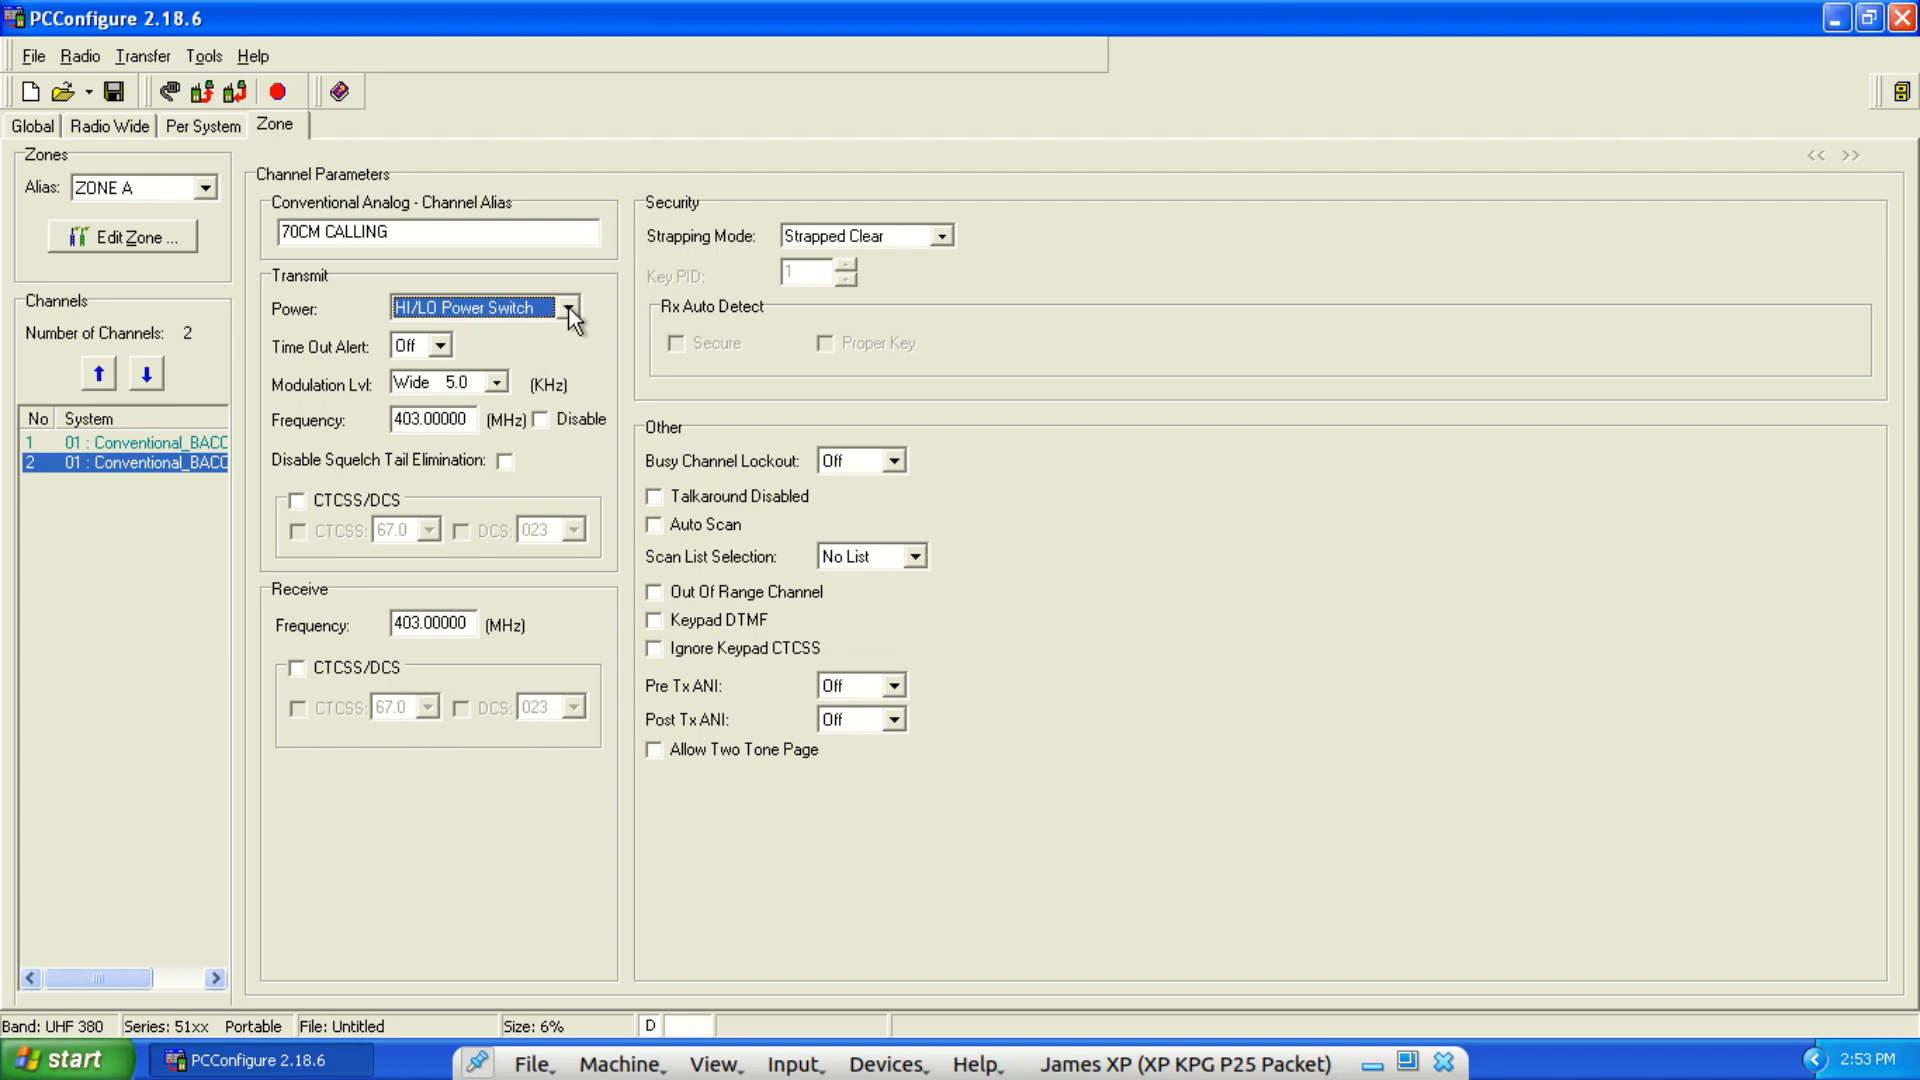
Choose Wide 5.0 kHz modulation for the 70CM CALLING channel and set its transmit and receive frequencies to 446.0000 MHz.
click(495, 382)
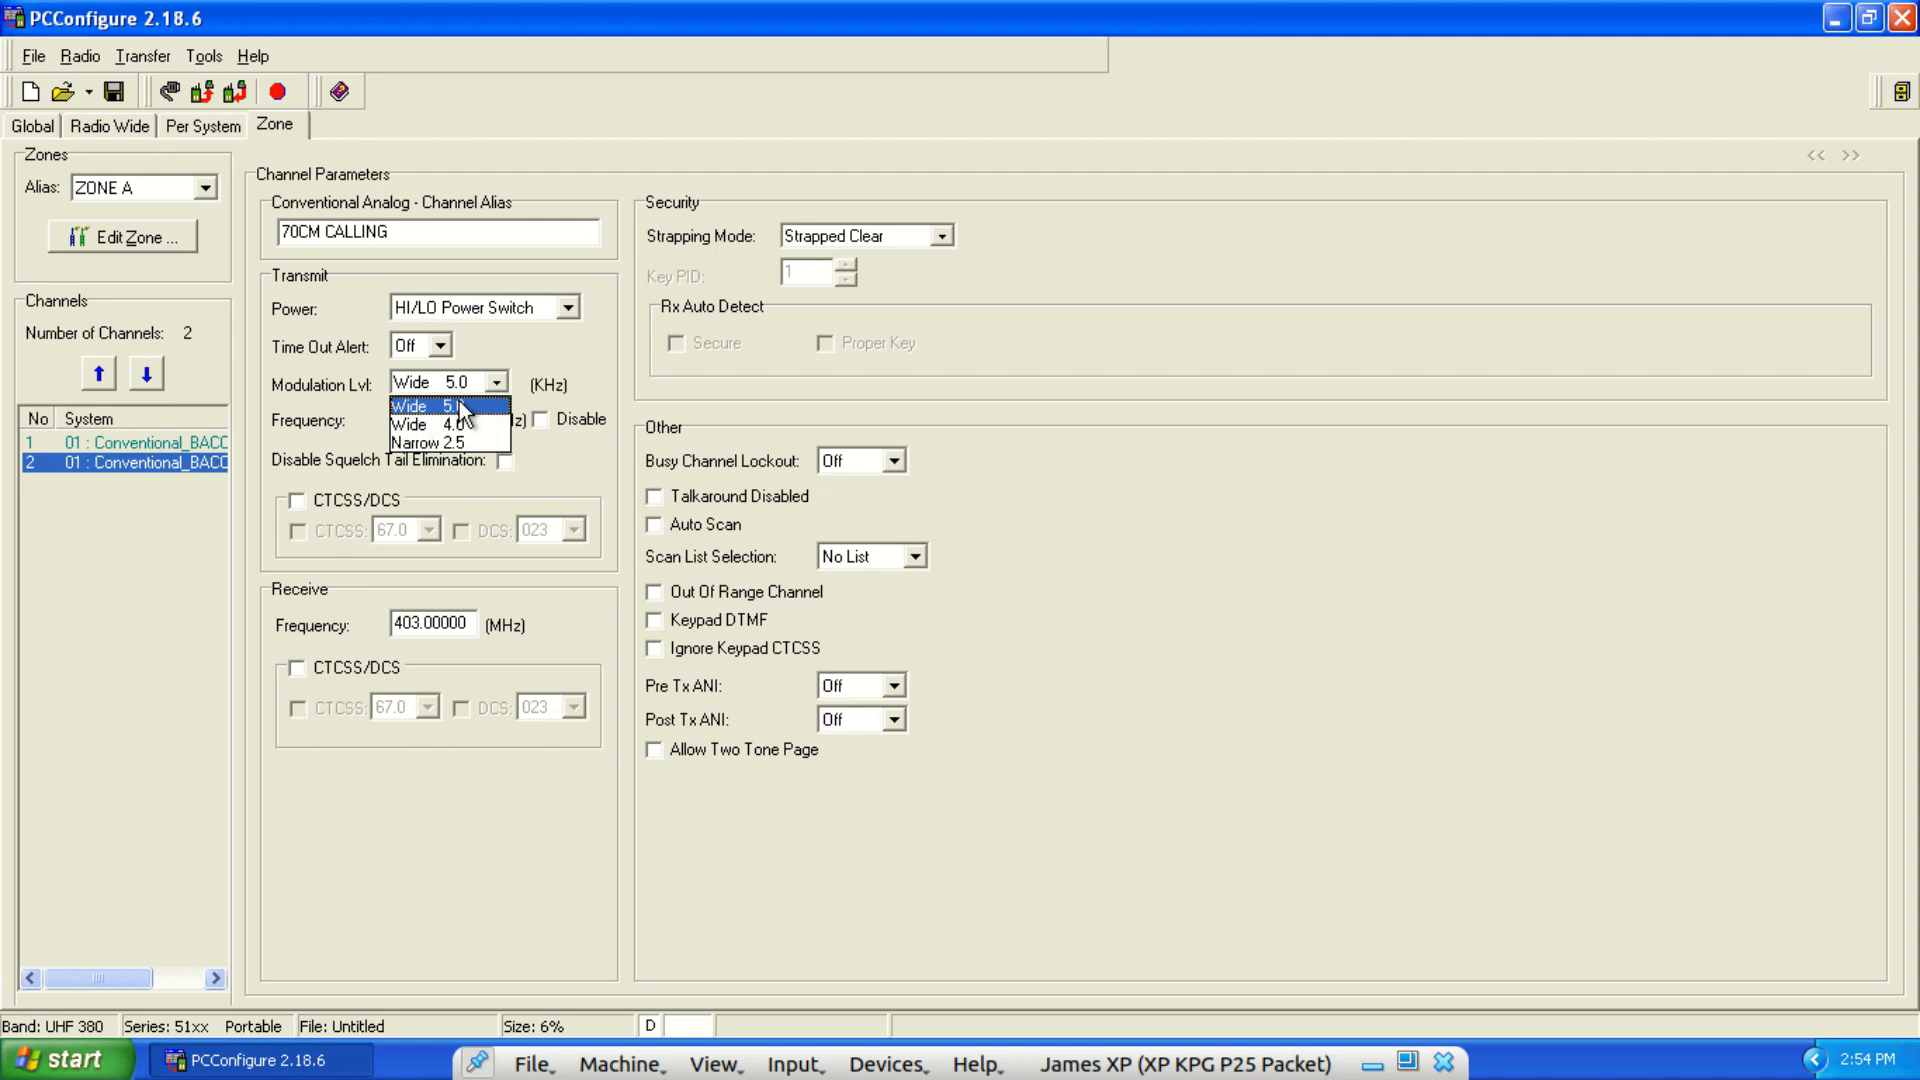
click(460, 408)
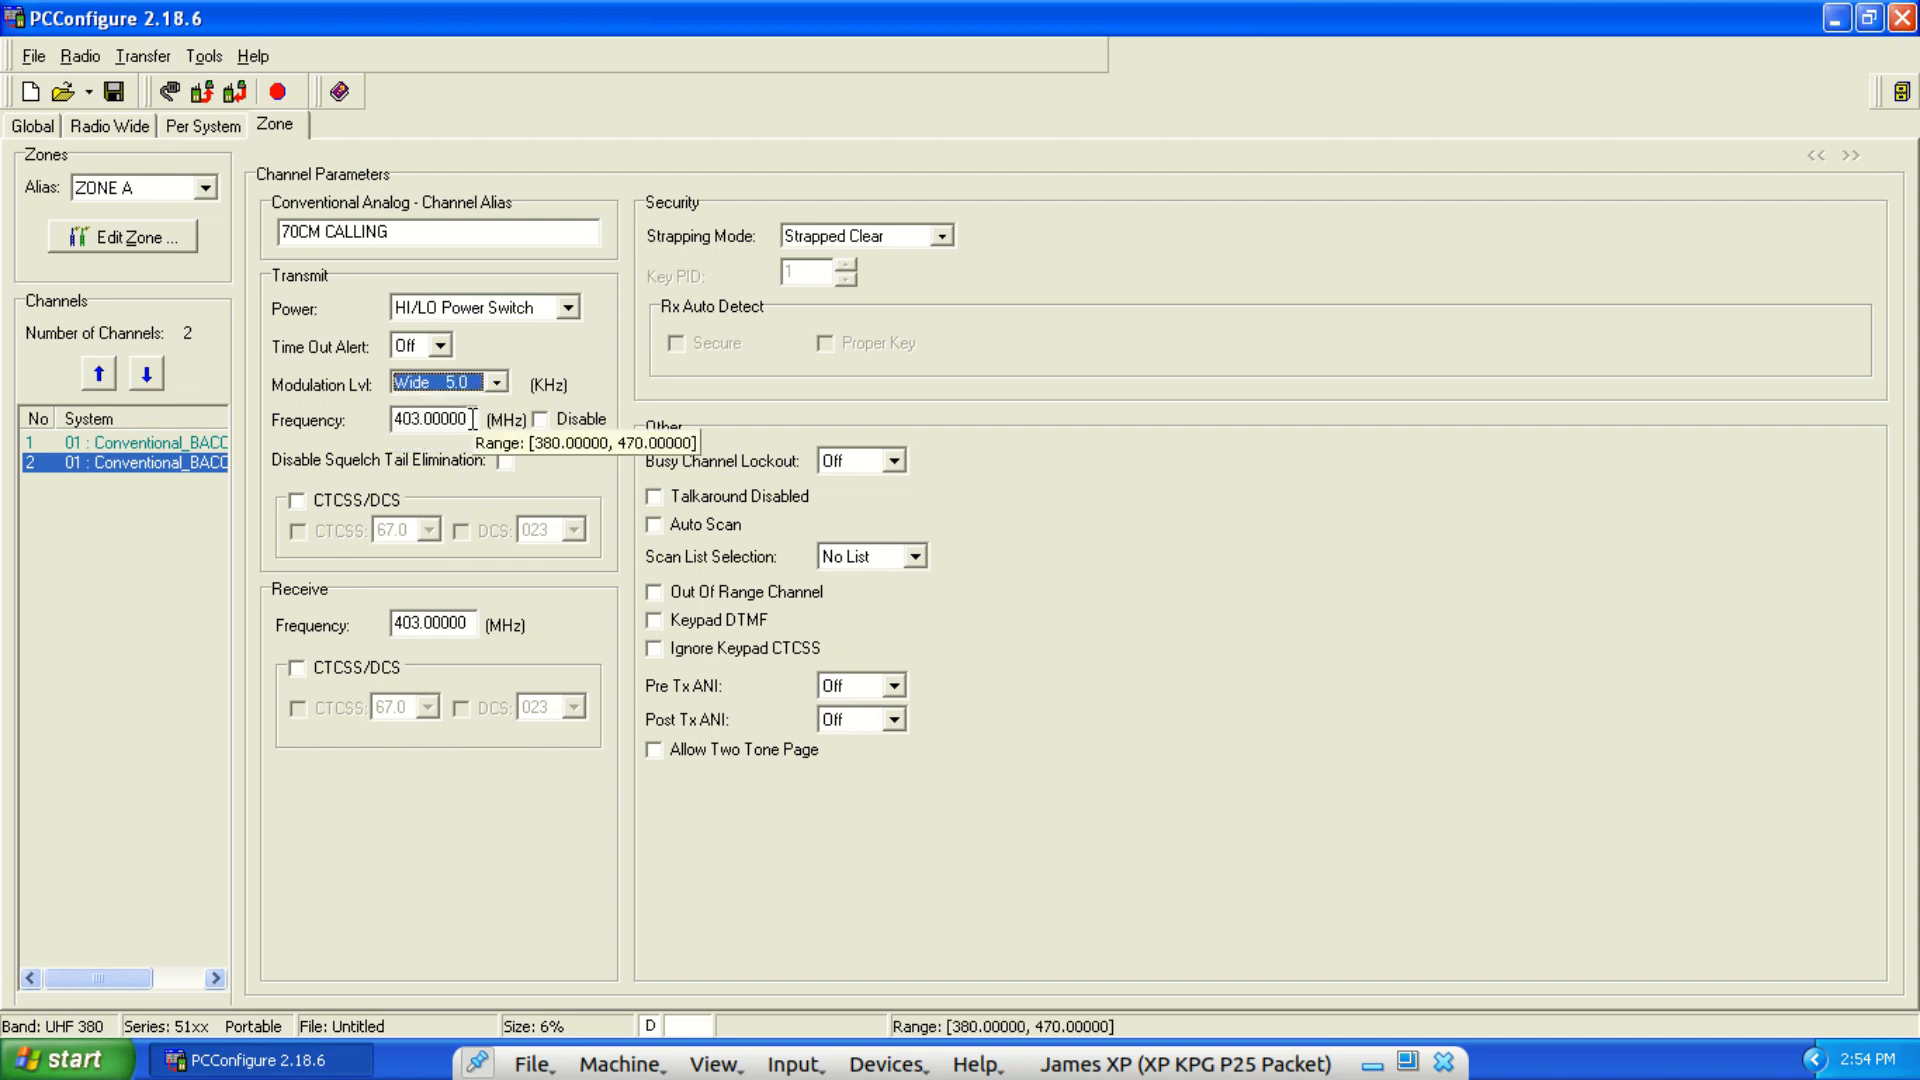
drag(473, 419, 339, 419)
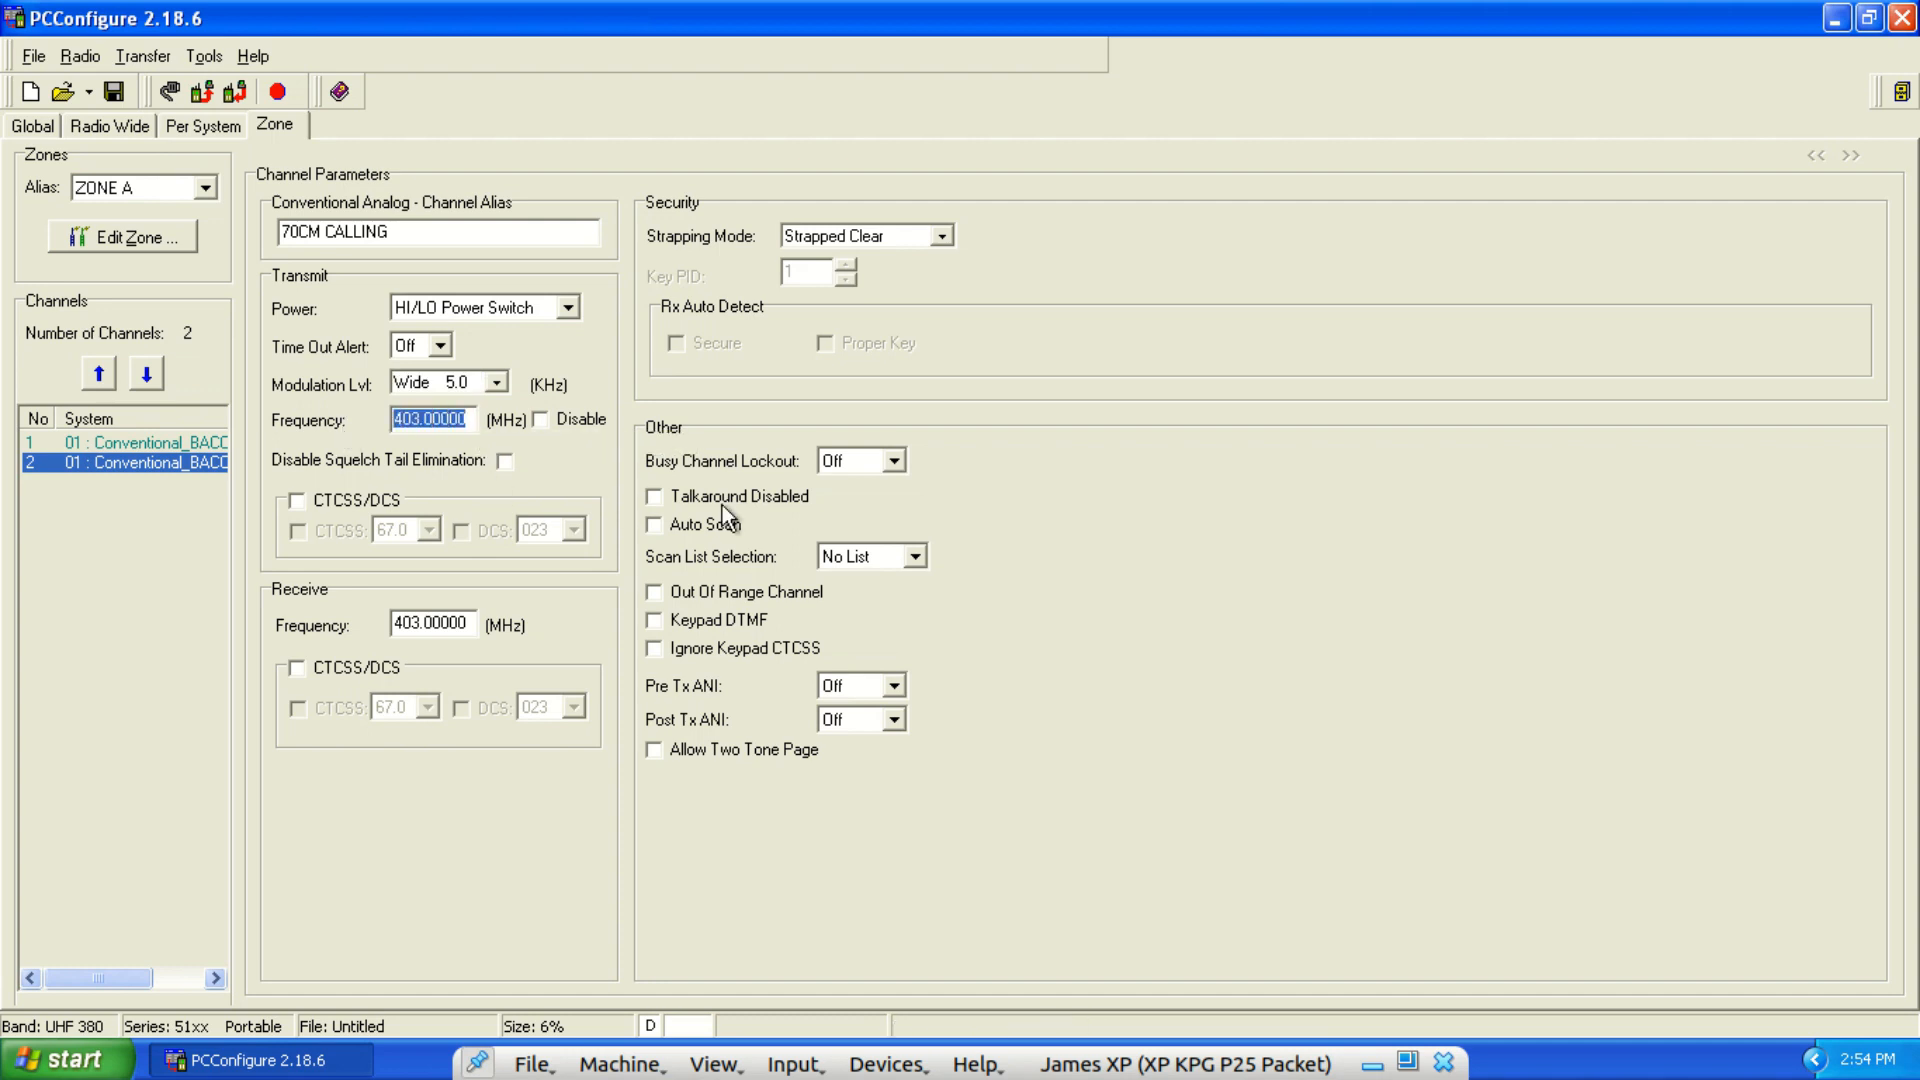
text(46)
key(BackSpace)
text(46000)
drag(472, 626, 351, 620)
text(446.0000)
Enable a transmit CTCSS tone of 100.0 on the 70CM CALLING channel and set its busy channel lockout to Noise.
click(297, 501)
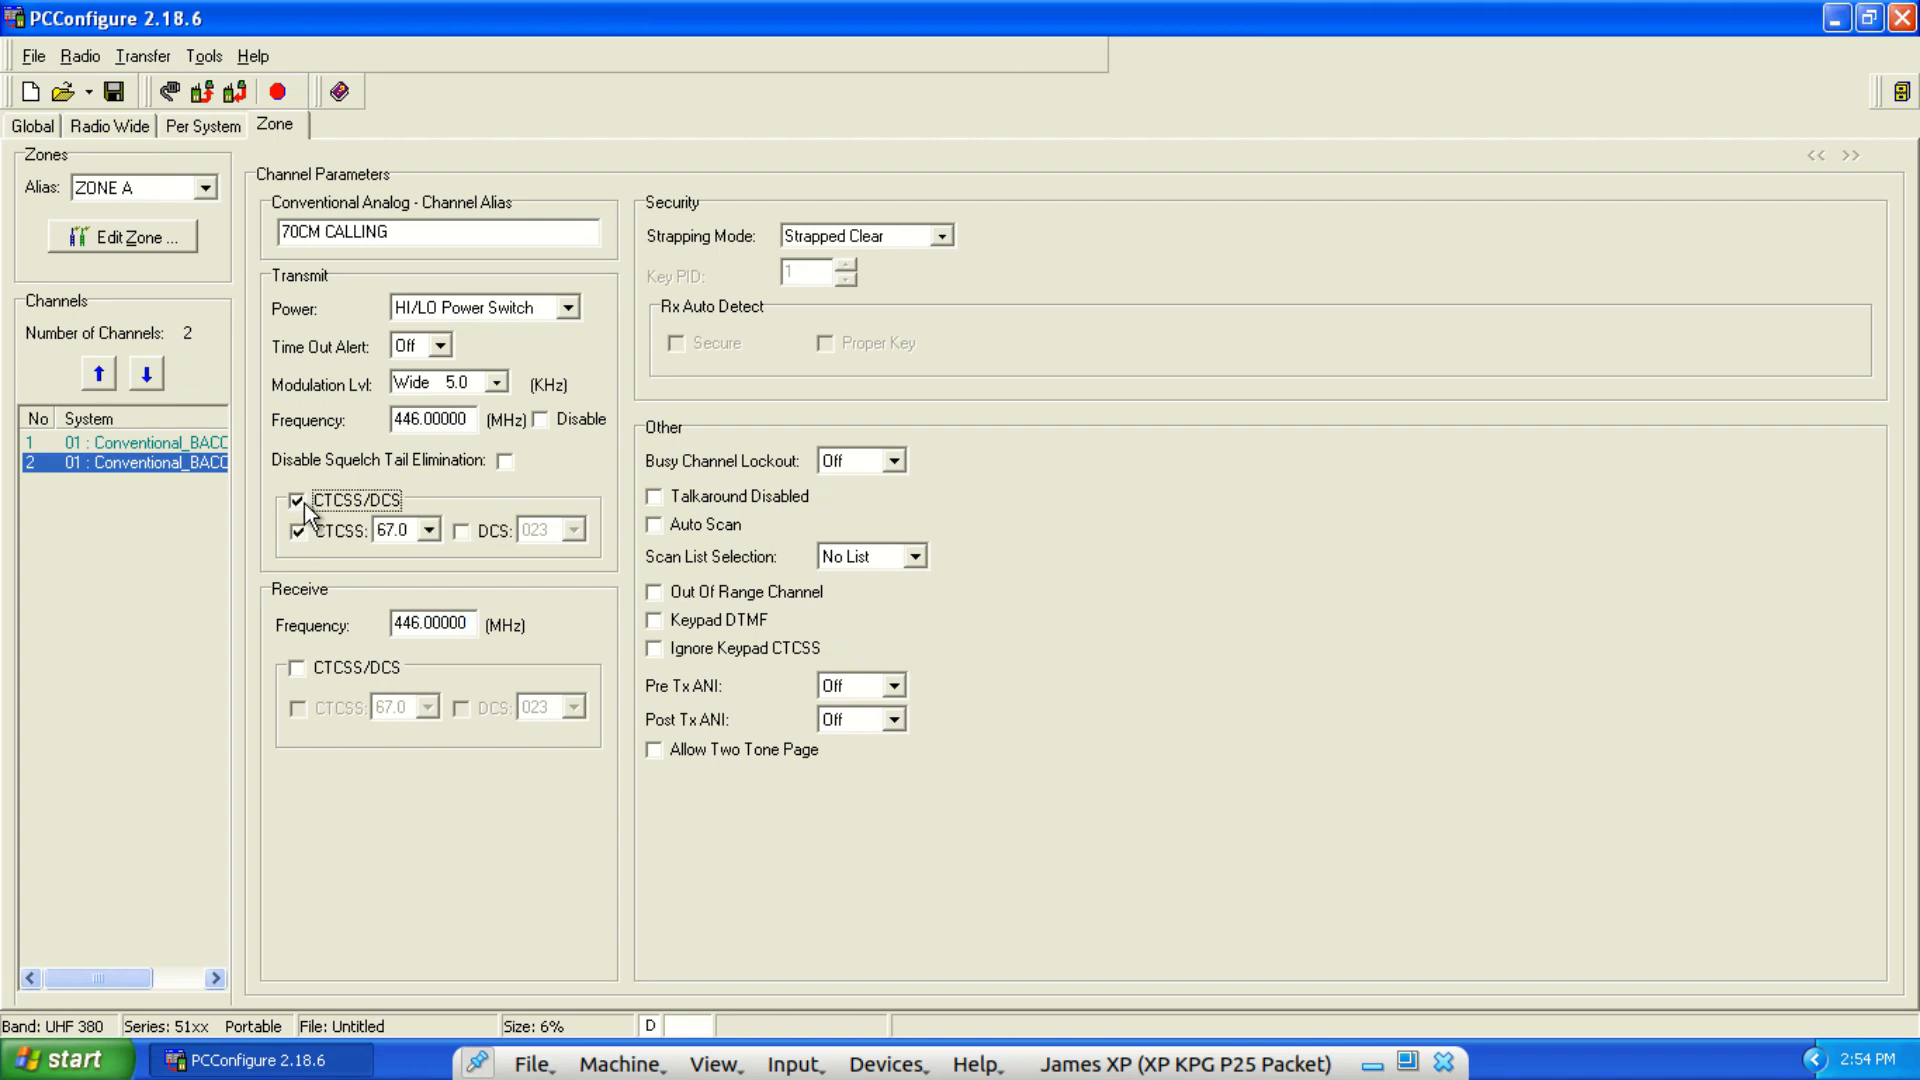
click(428, 531)
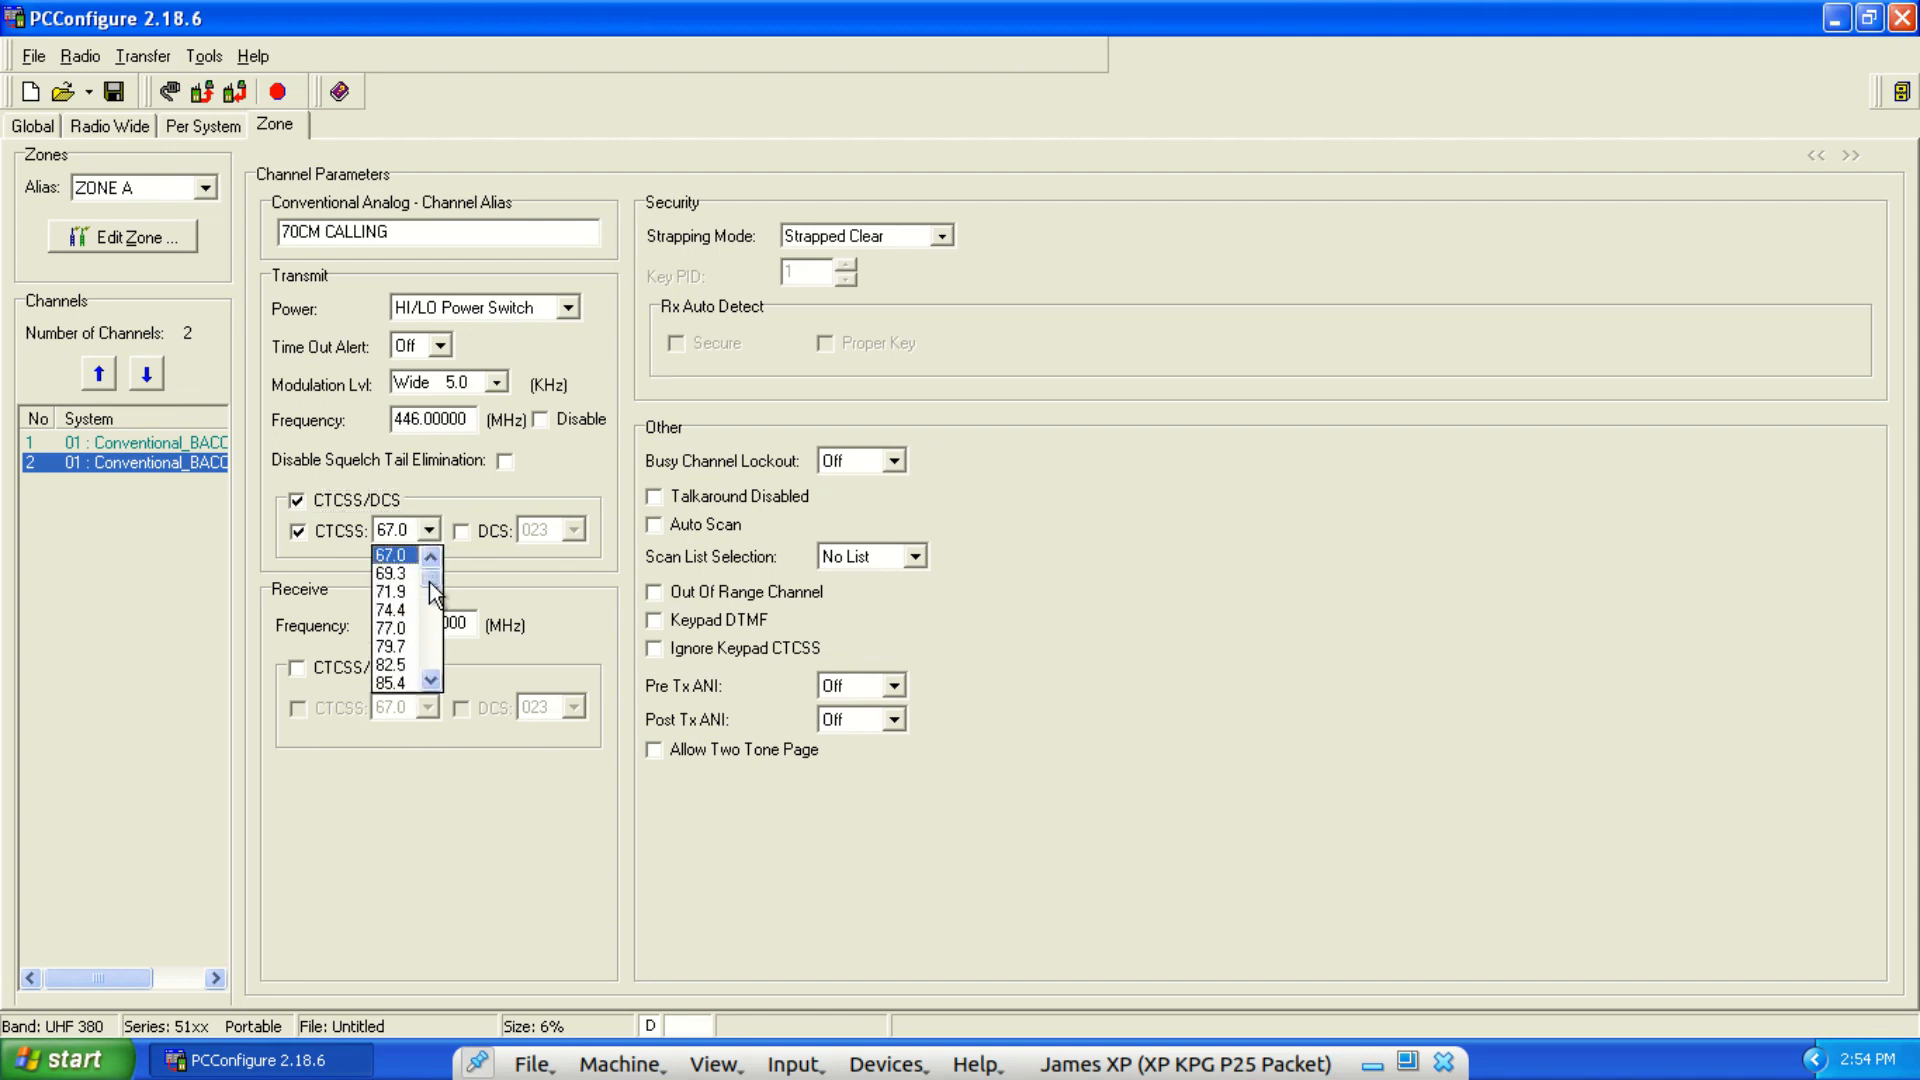
drag(430, 584, 429, 594)
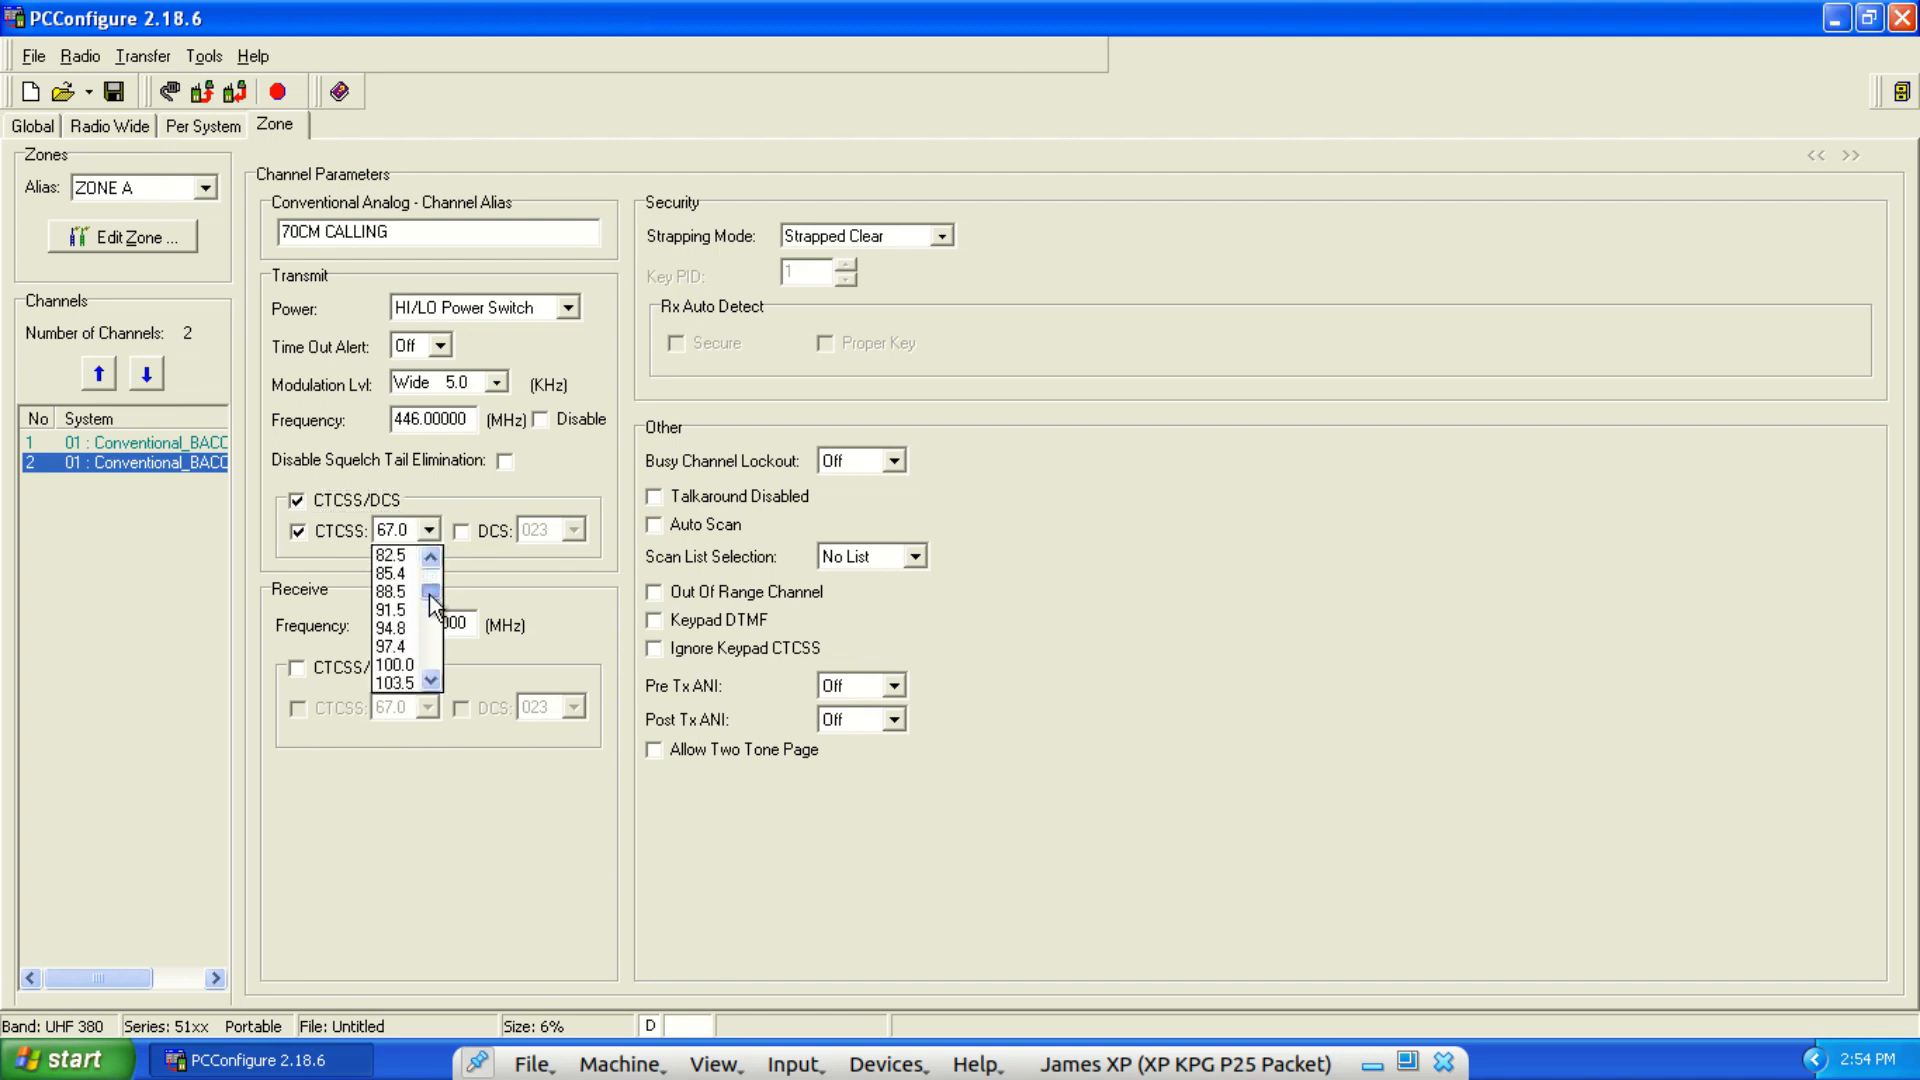
click(396, 665)
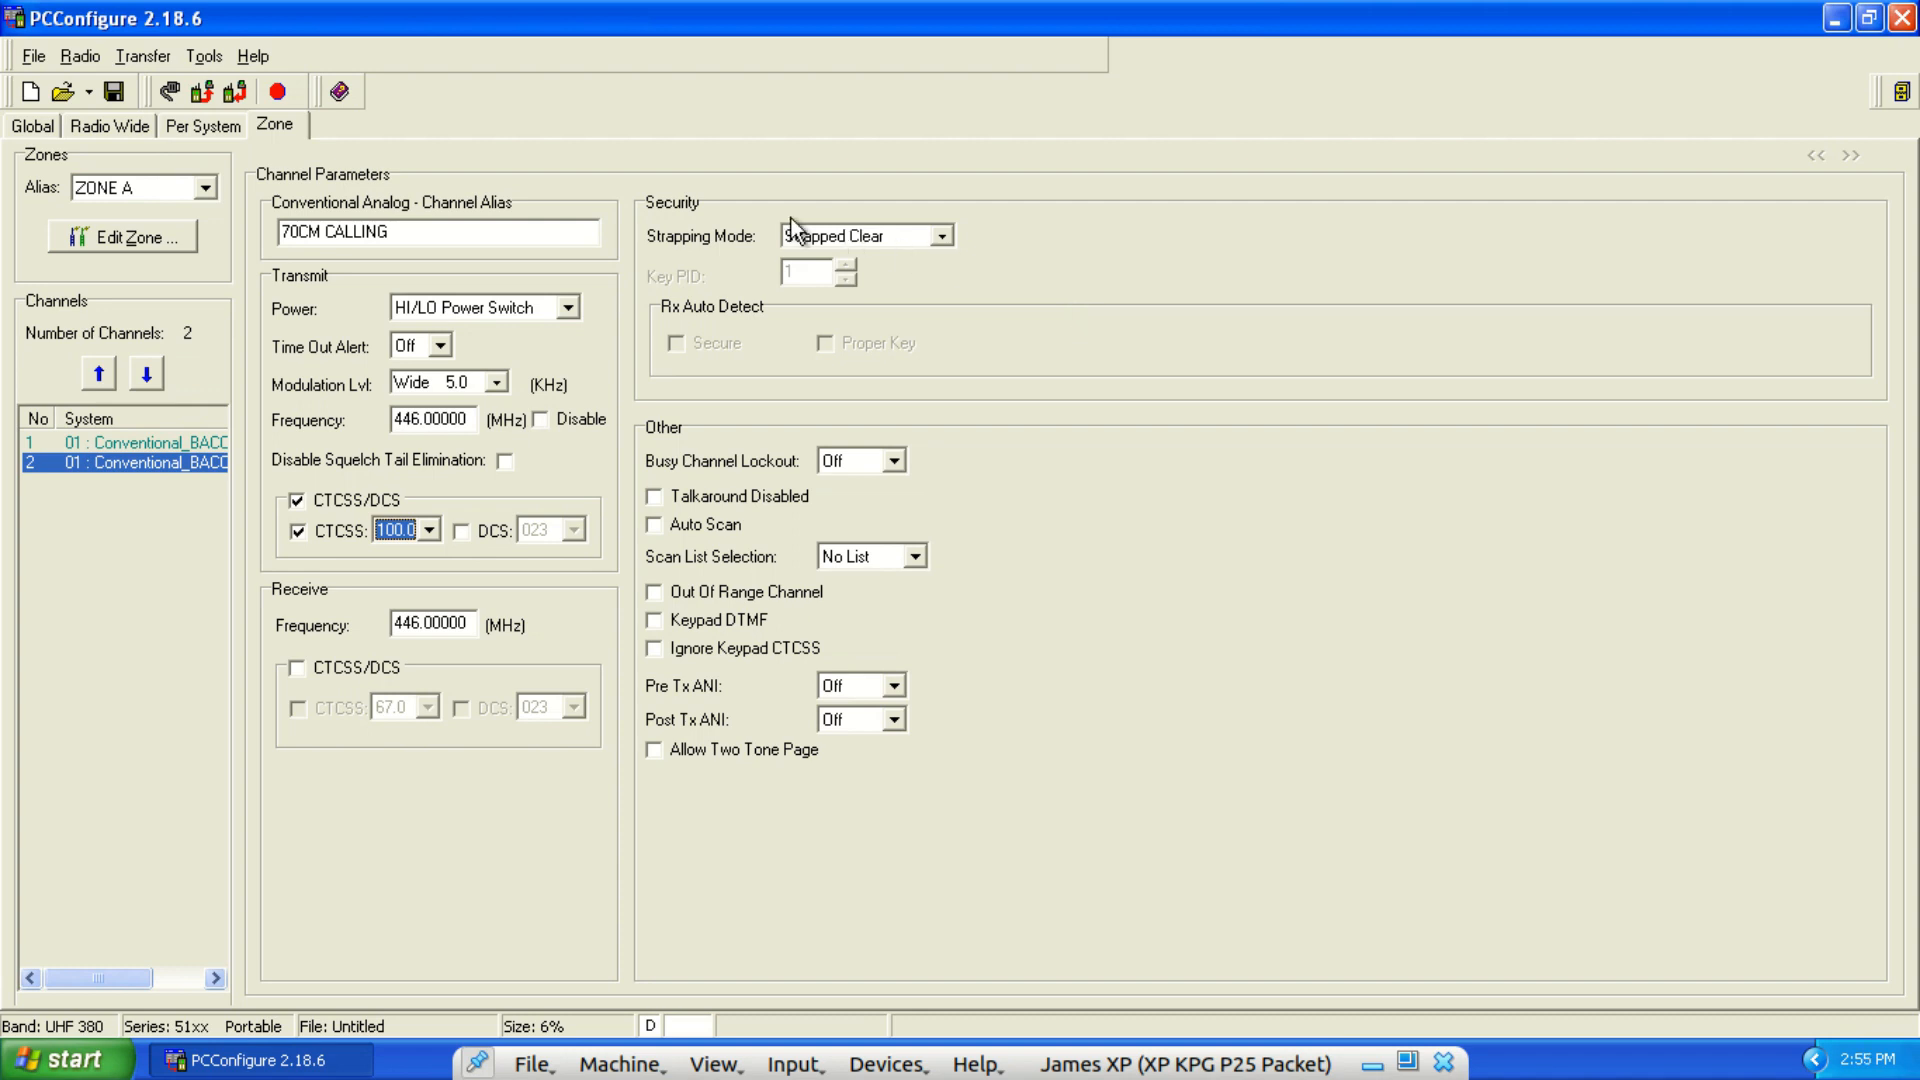
click(892, 462)
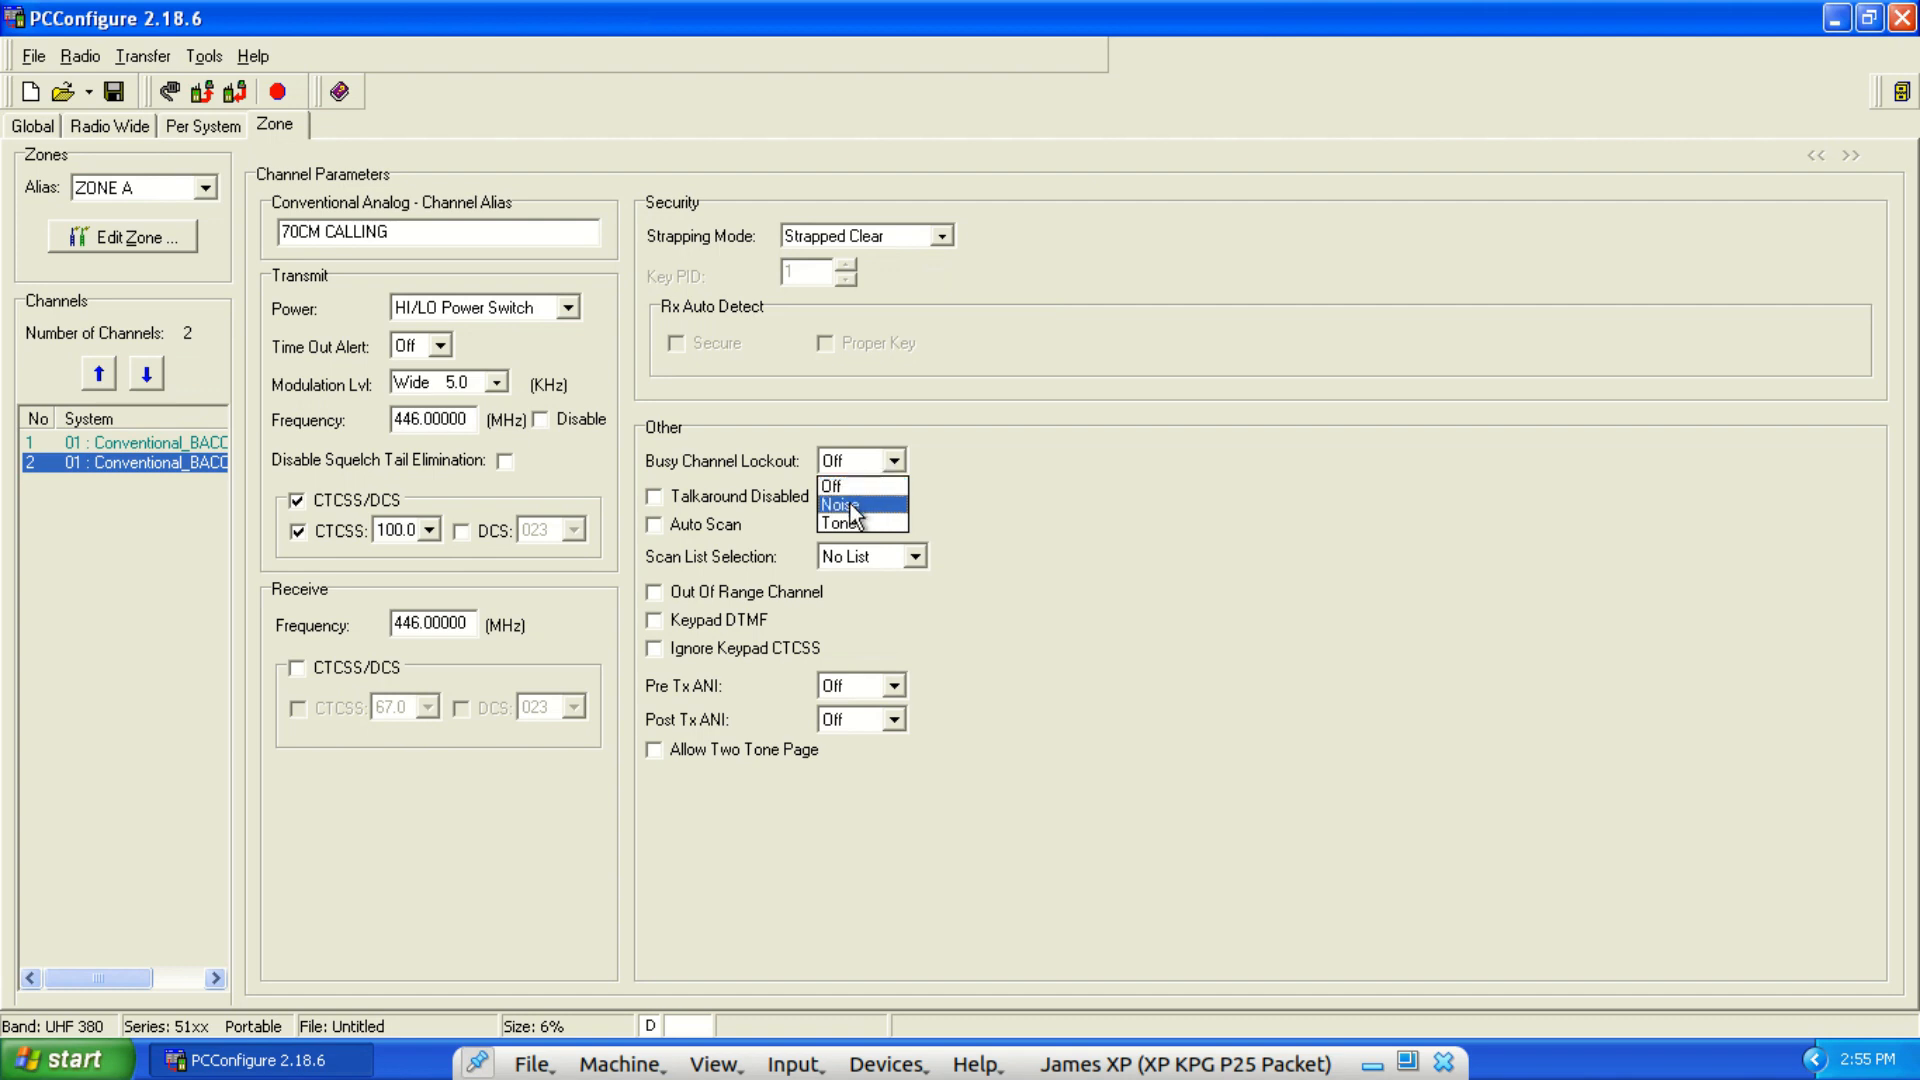
click(852, 507)
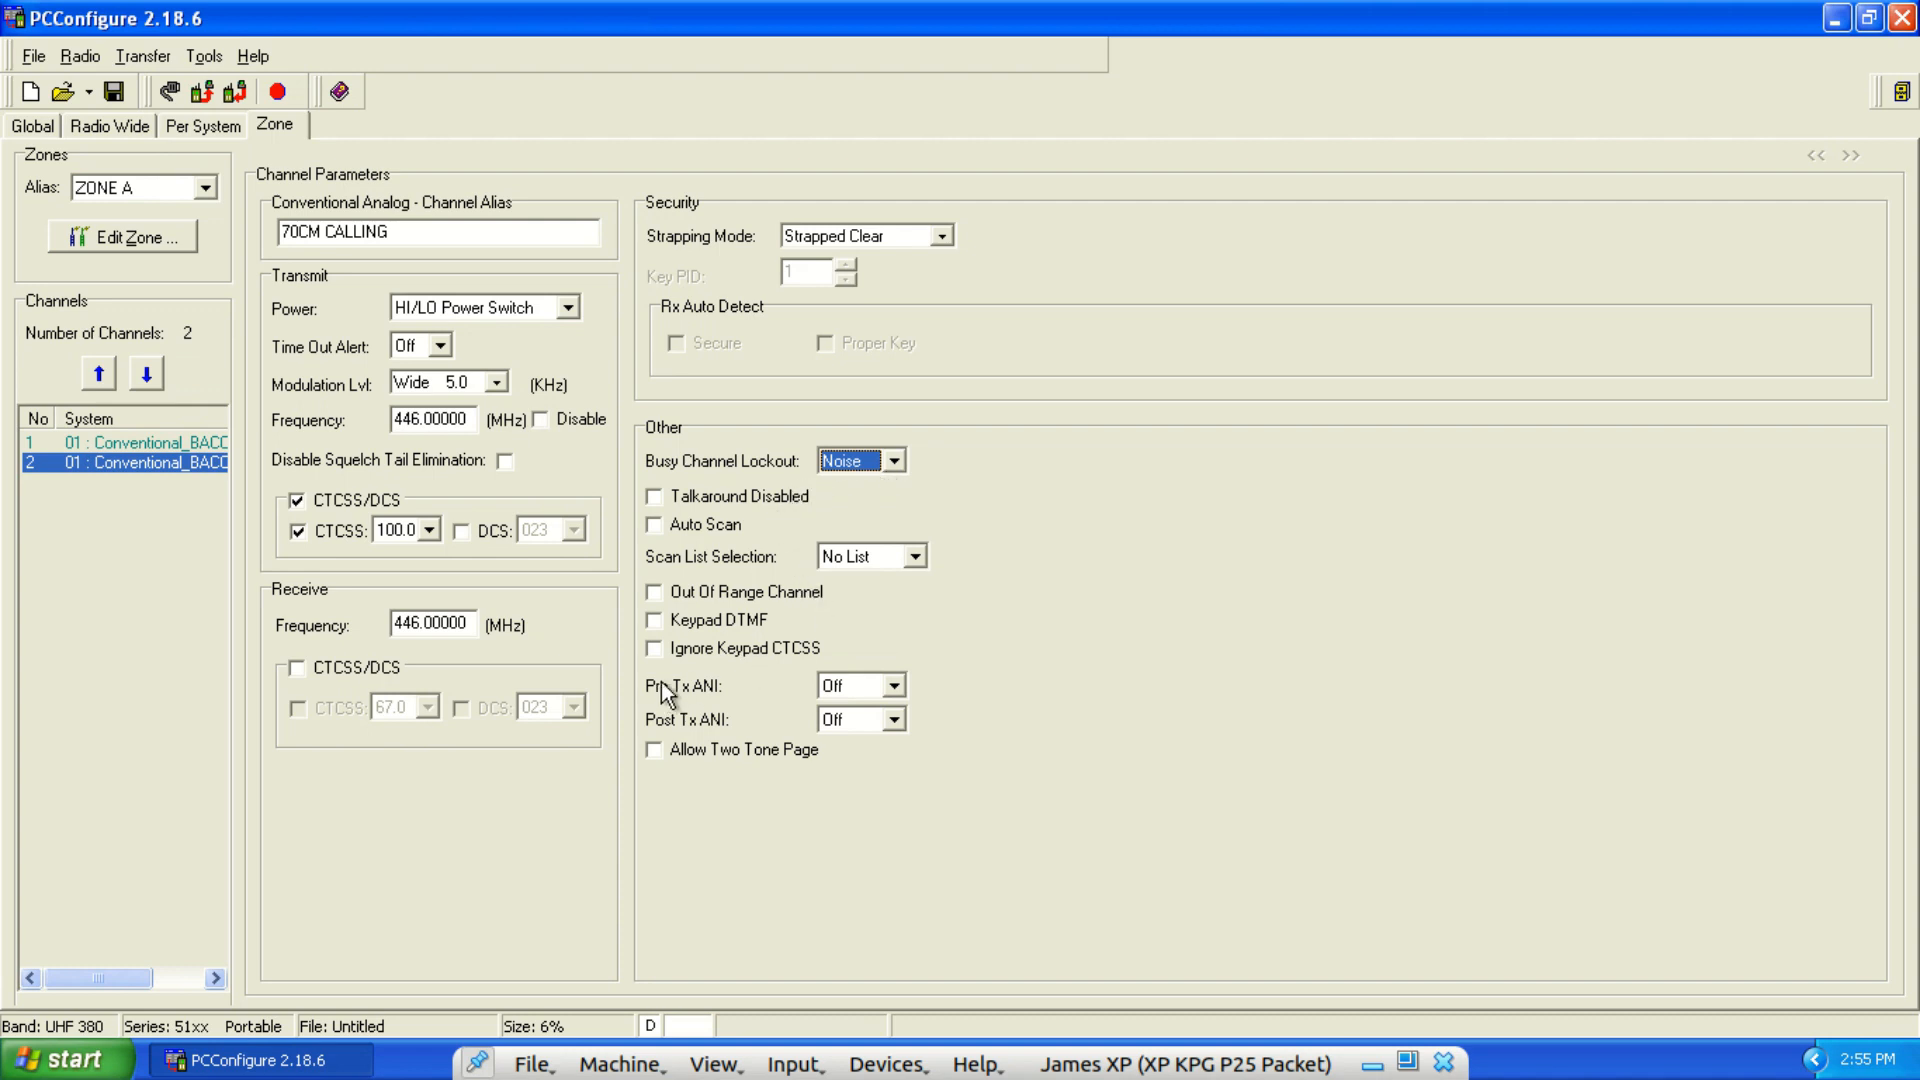
Turn on Pre Tx ANI for the 70CM CALLING channel.
click(892, 688)
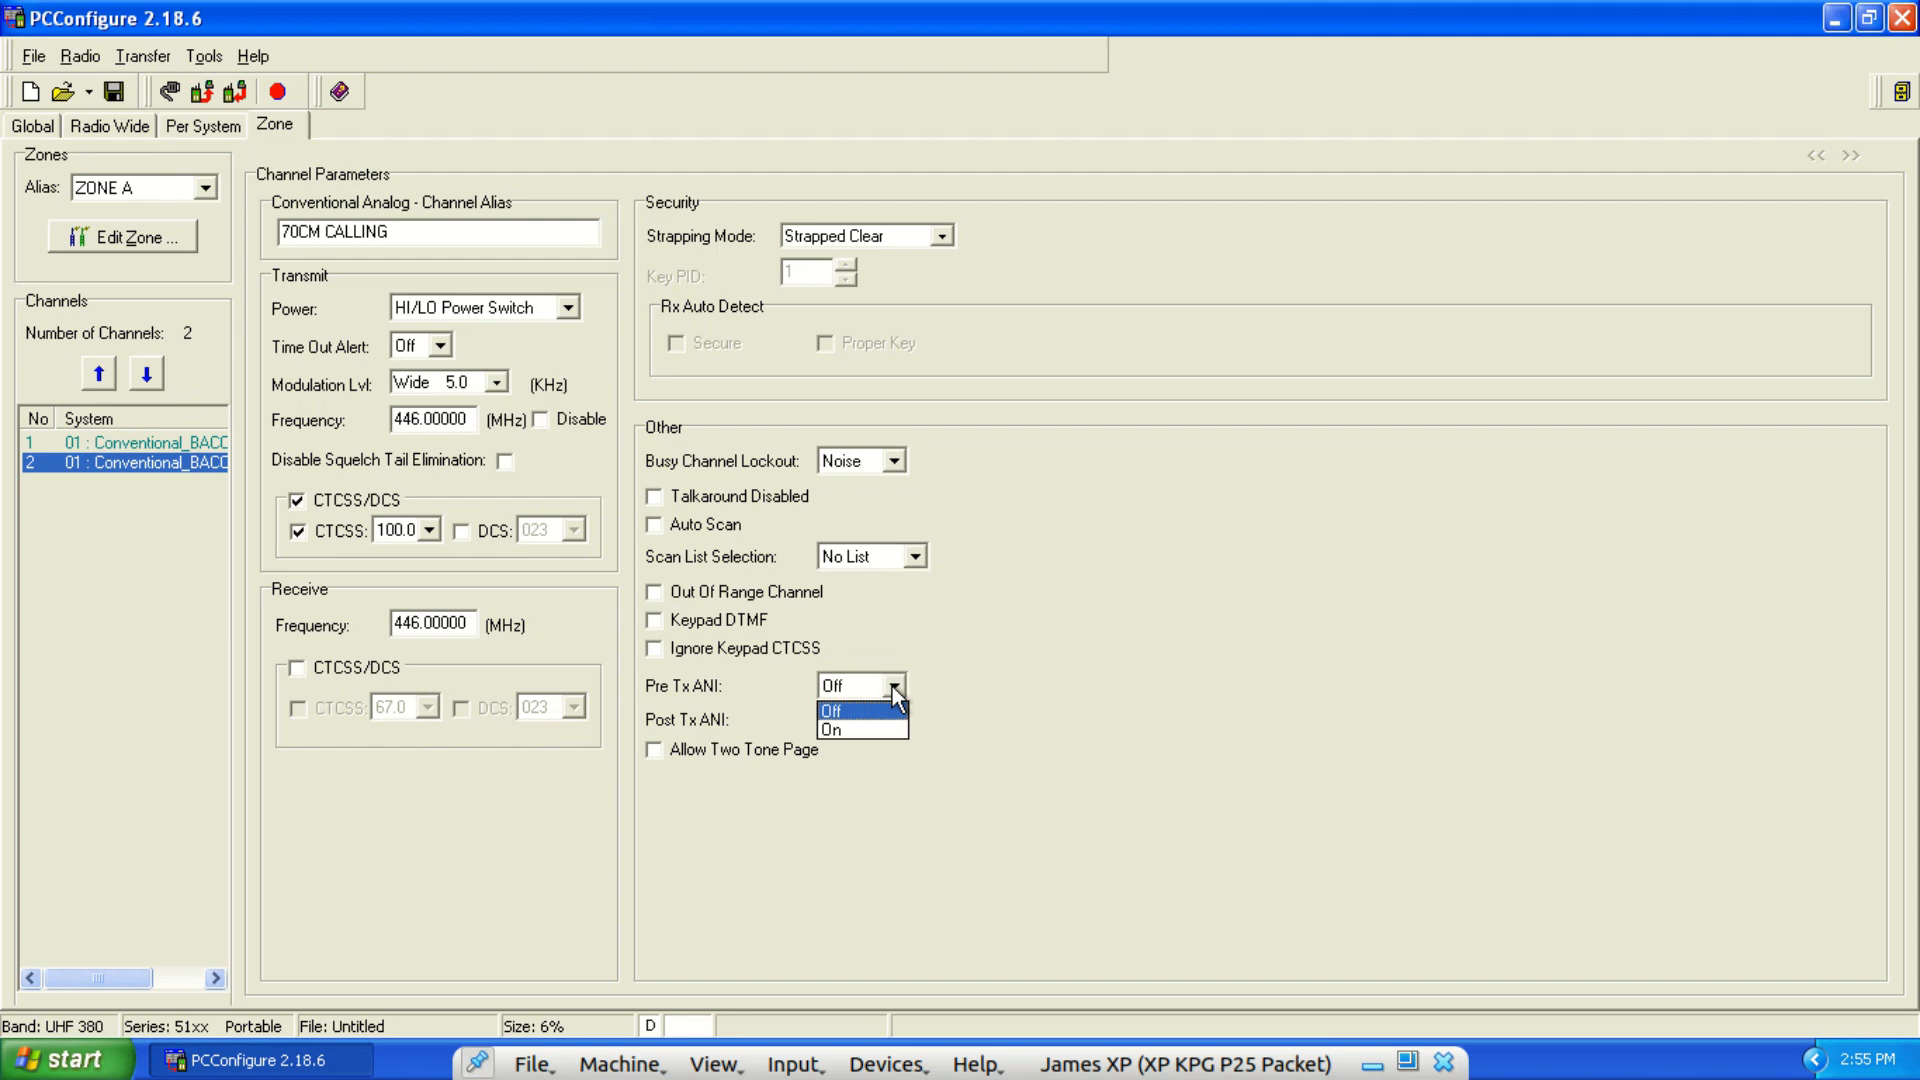
click(836, 727)
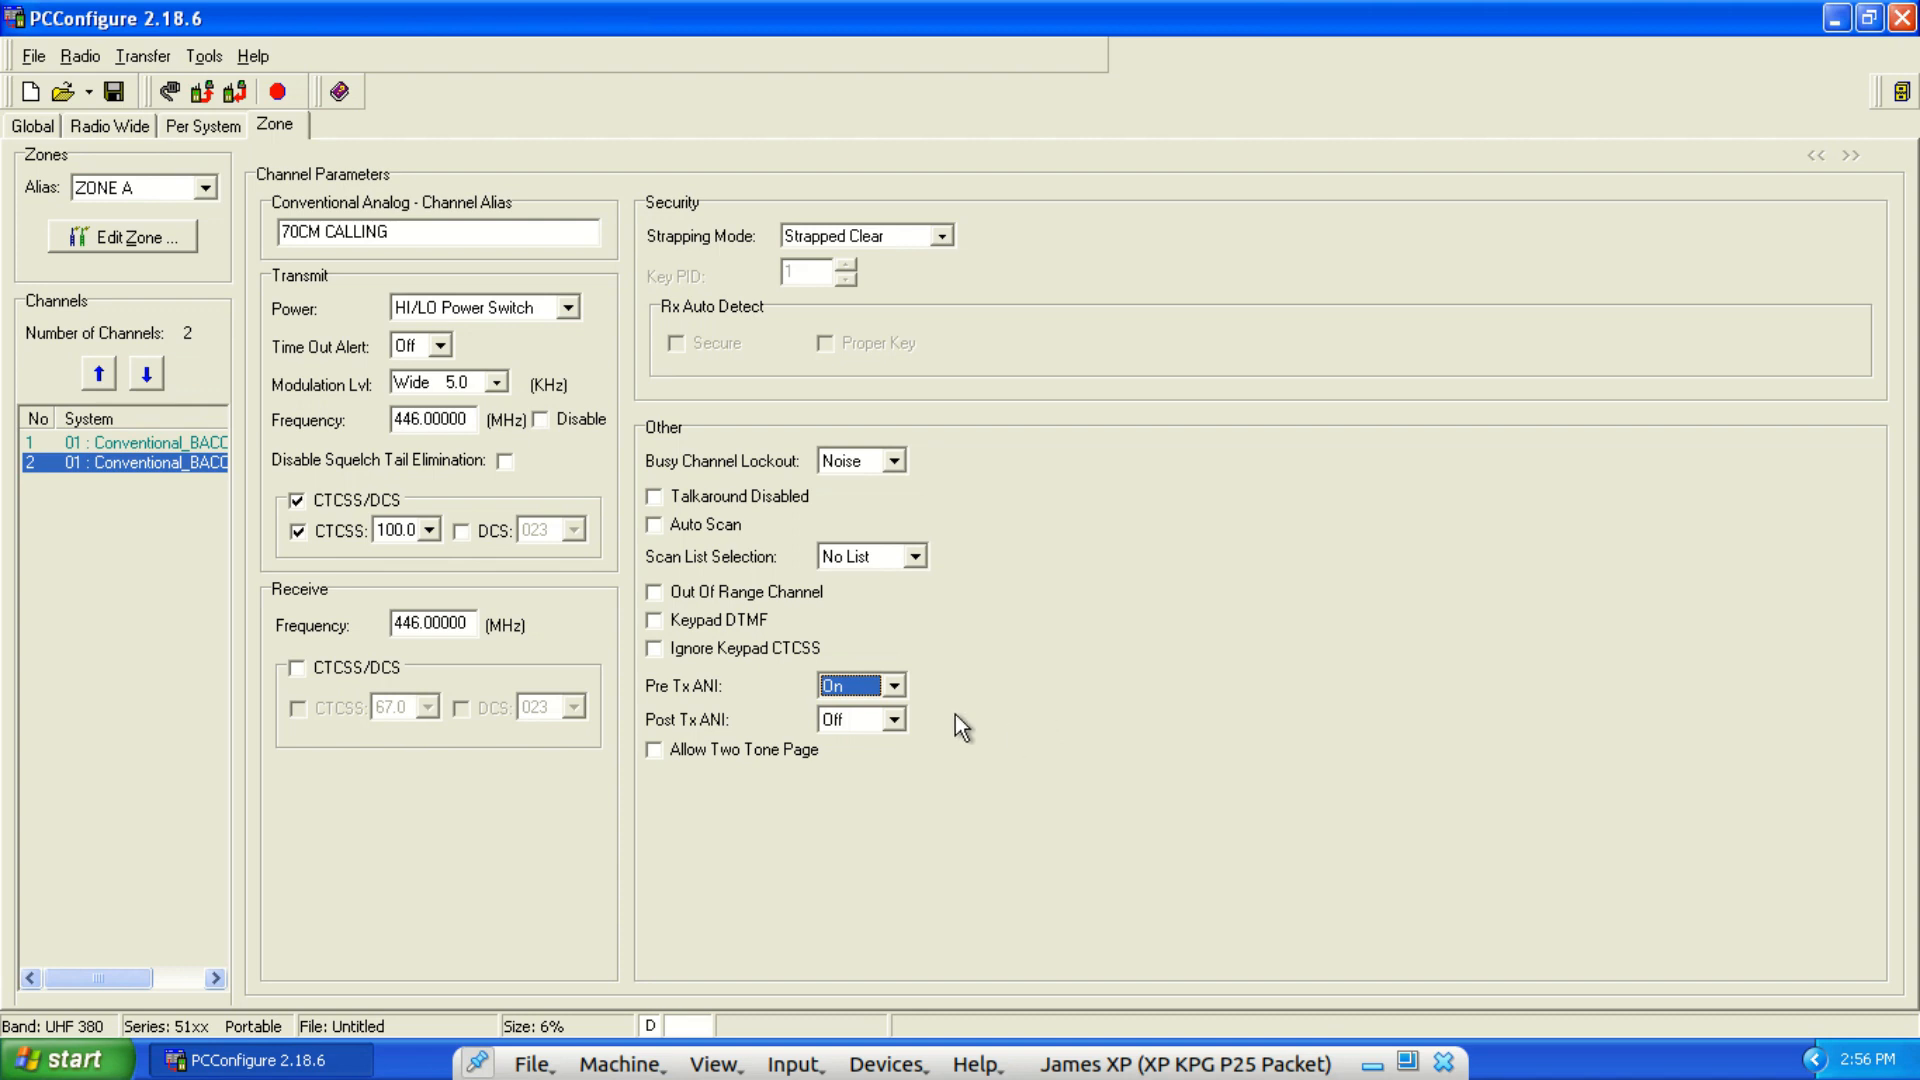
Review the BACON system's conventional IDs and its ANI analog signaling type in the per-system settings.
click(203, 137)
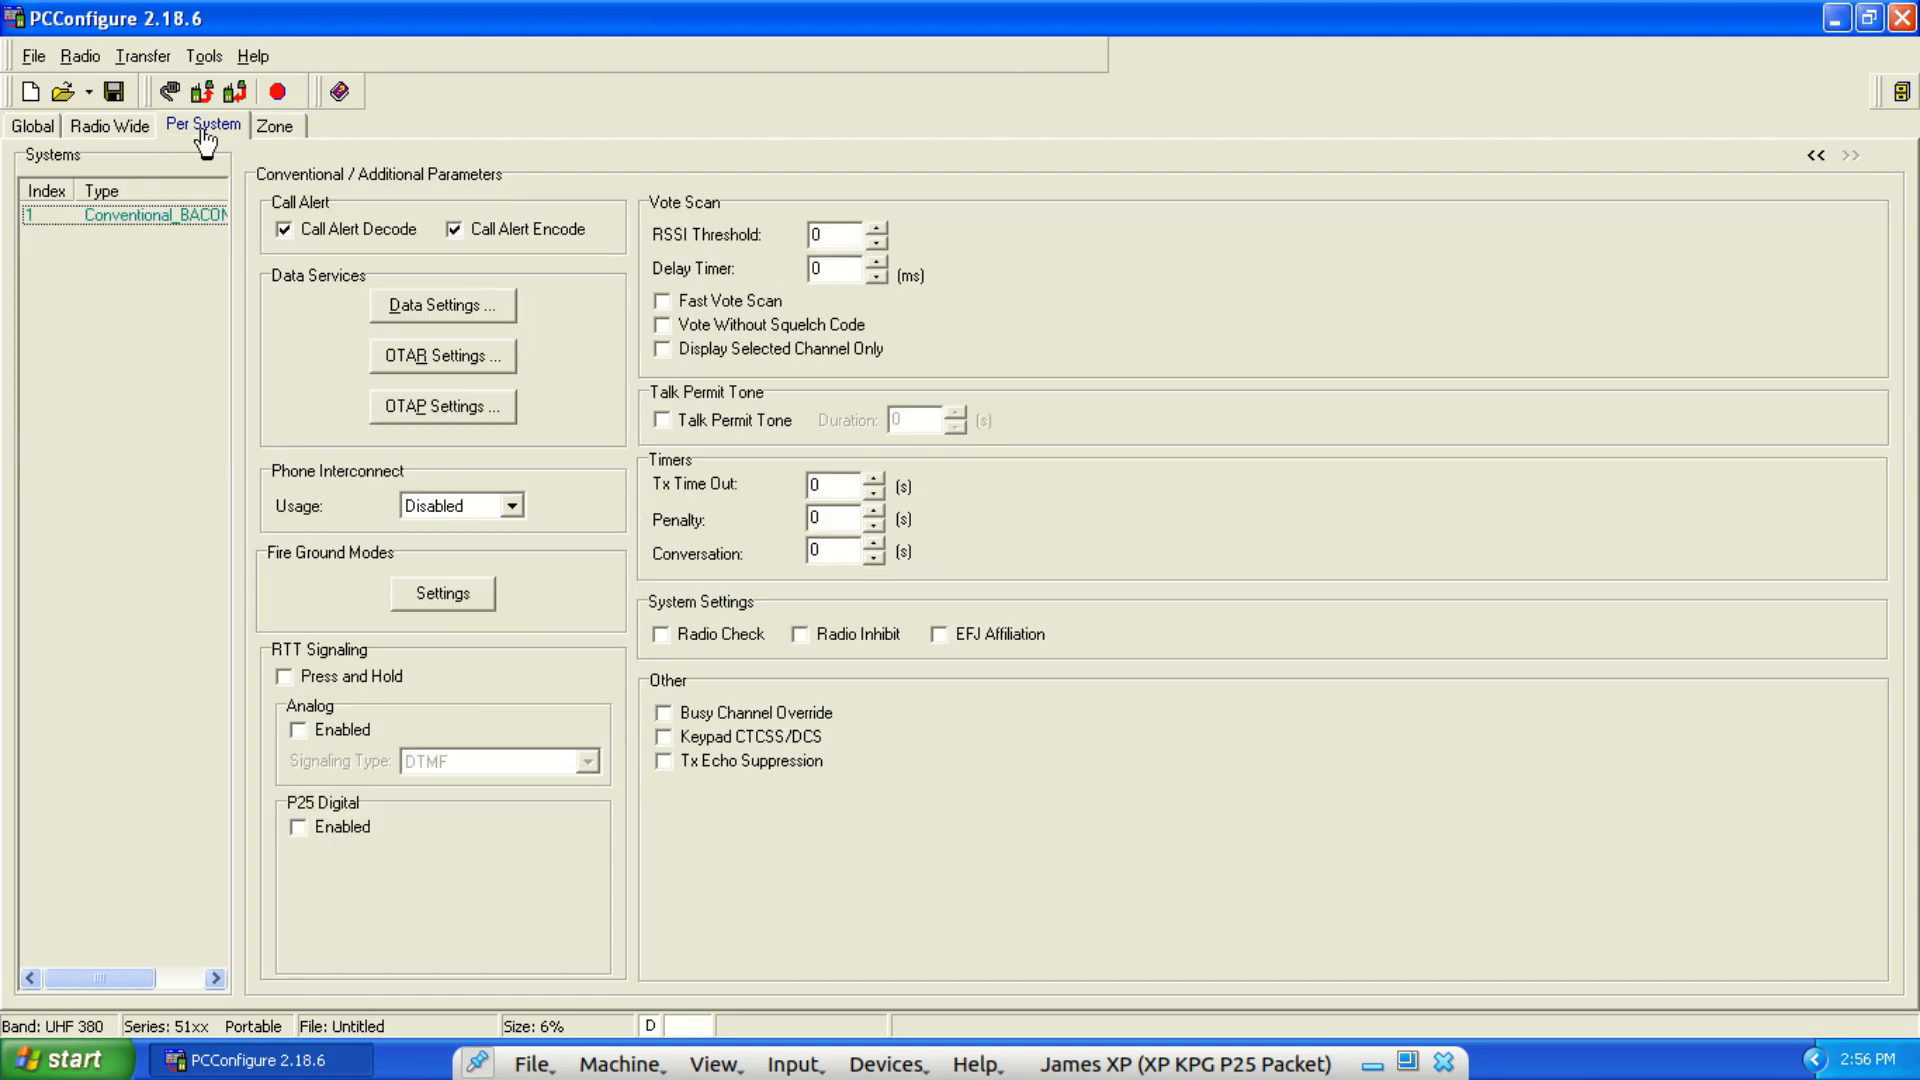
click(1810, 155)
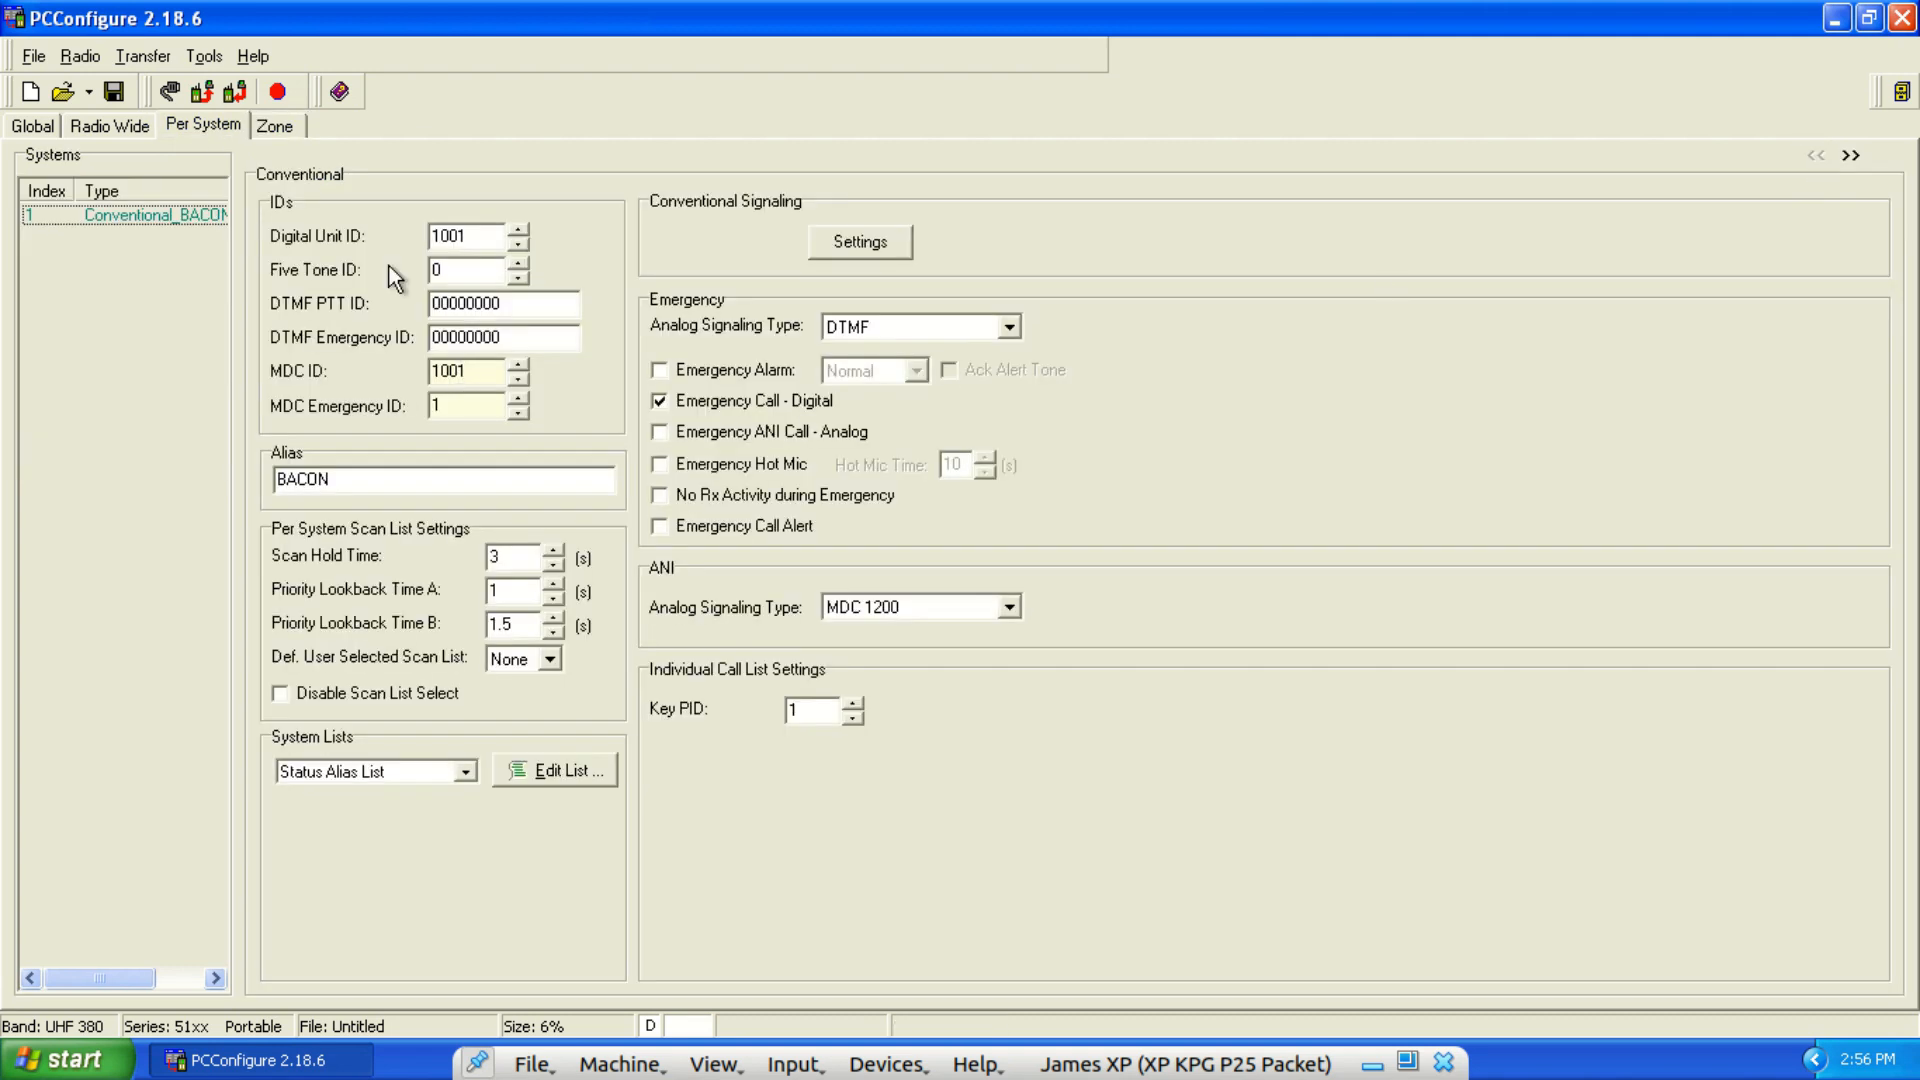
click(275, 130)
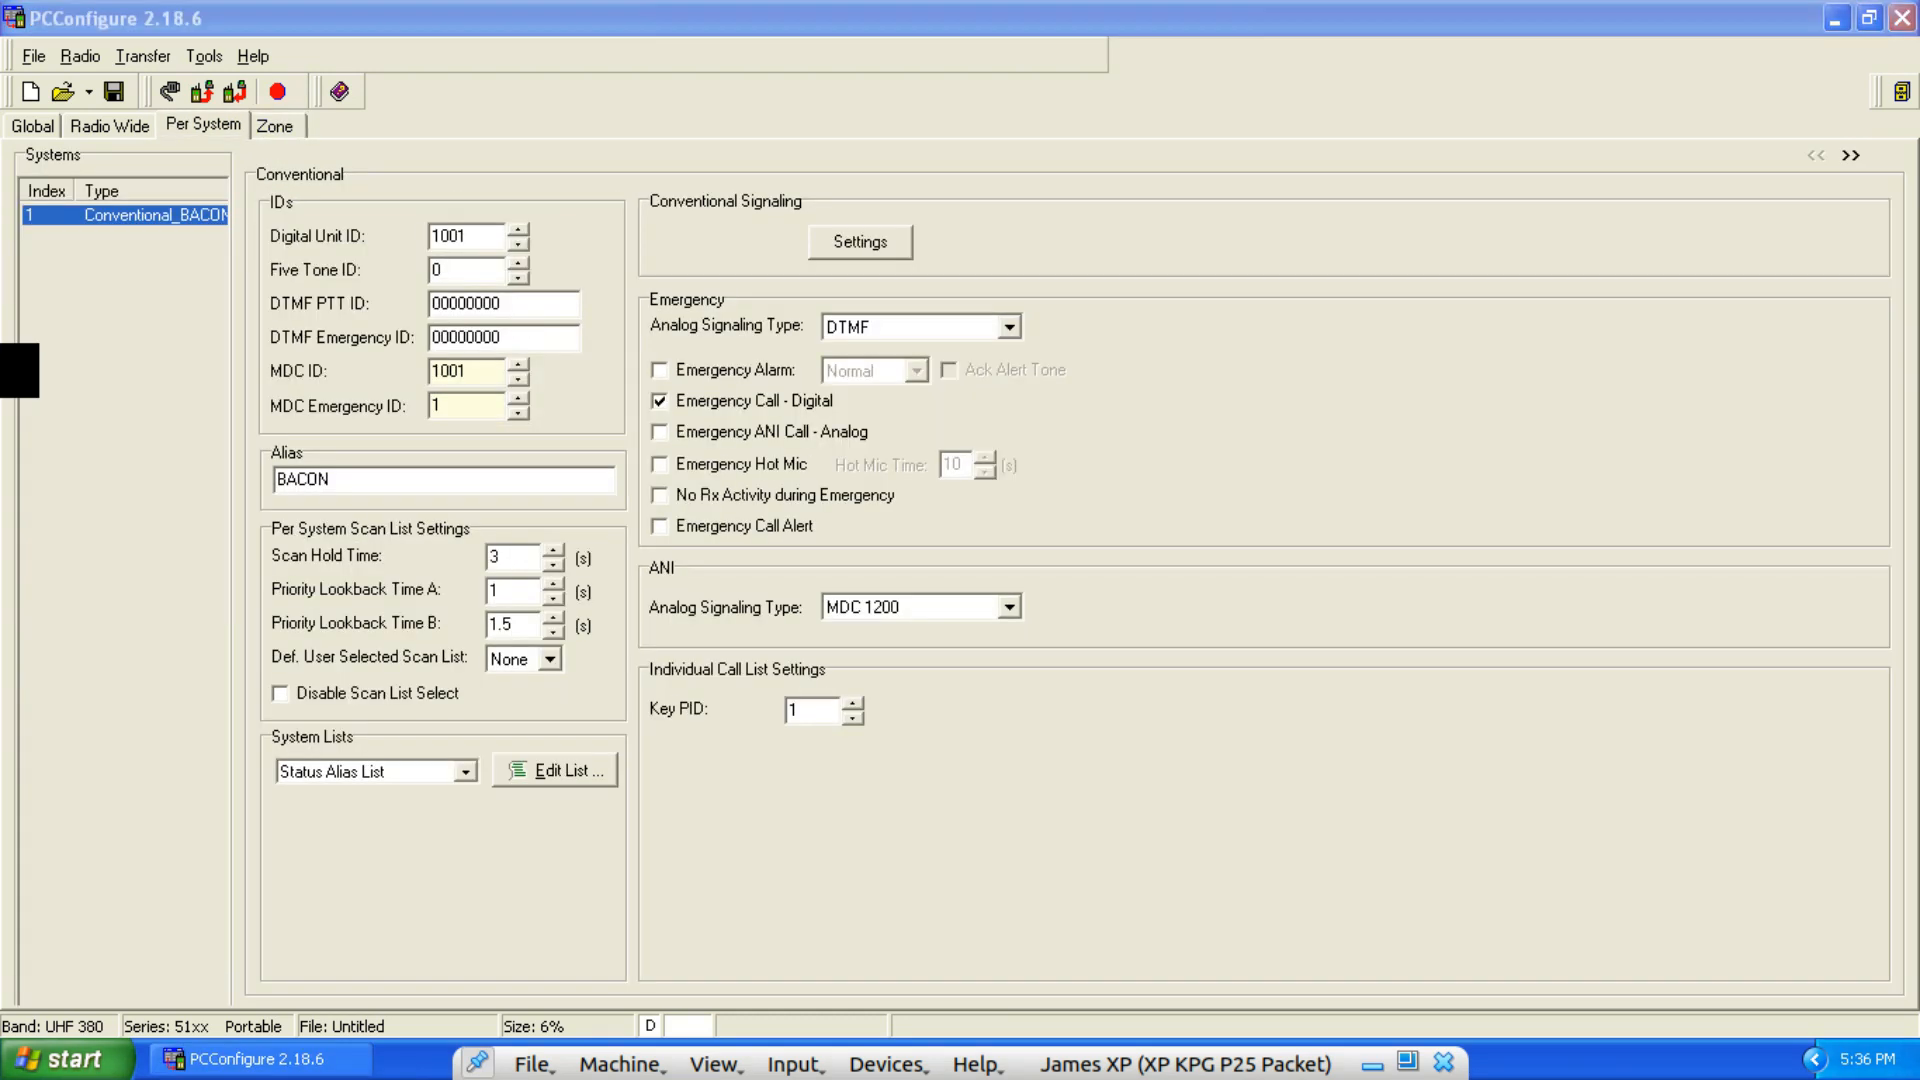
Check the HEX input preference, accept the preferences, and set the BACON system's MDC ID to 3E9.
click(205, 56)
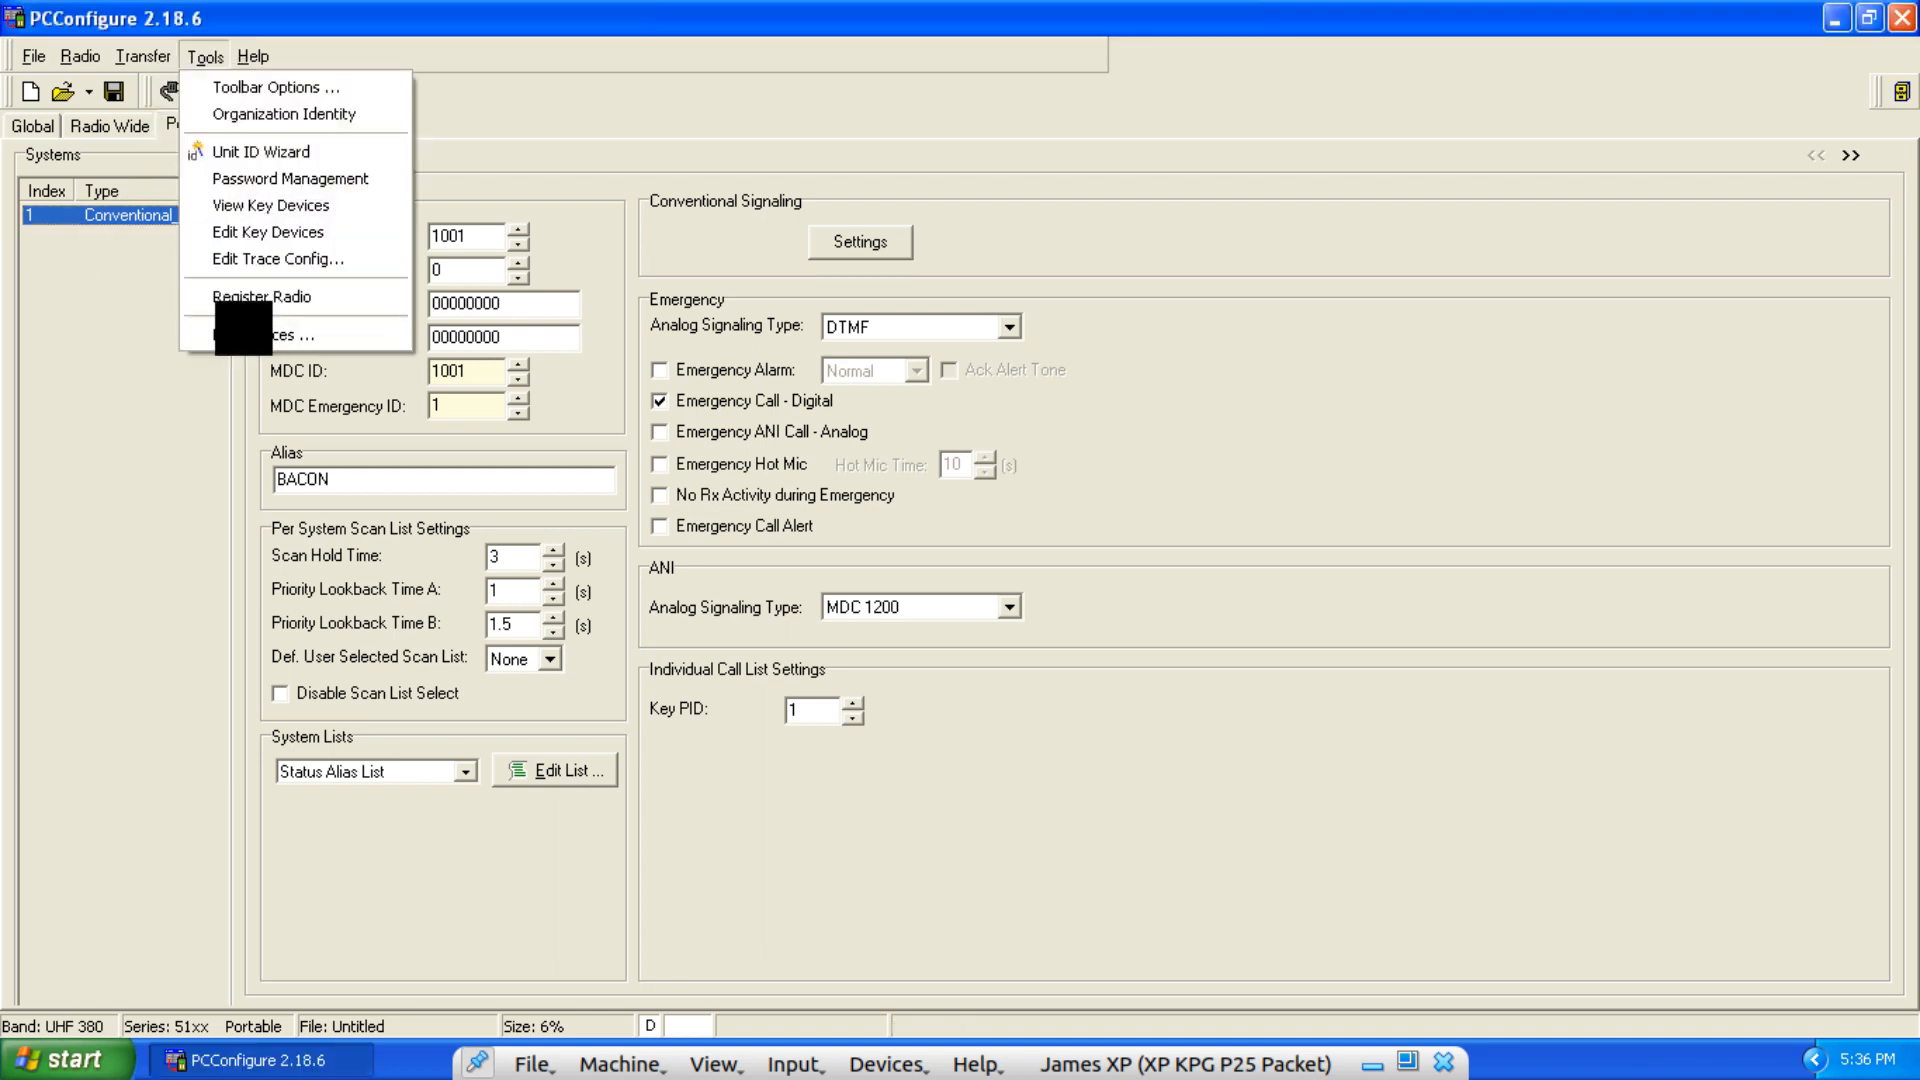
click(243, 333)
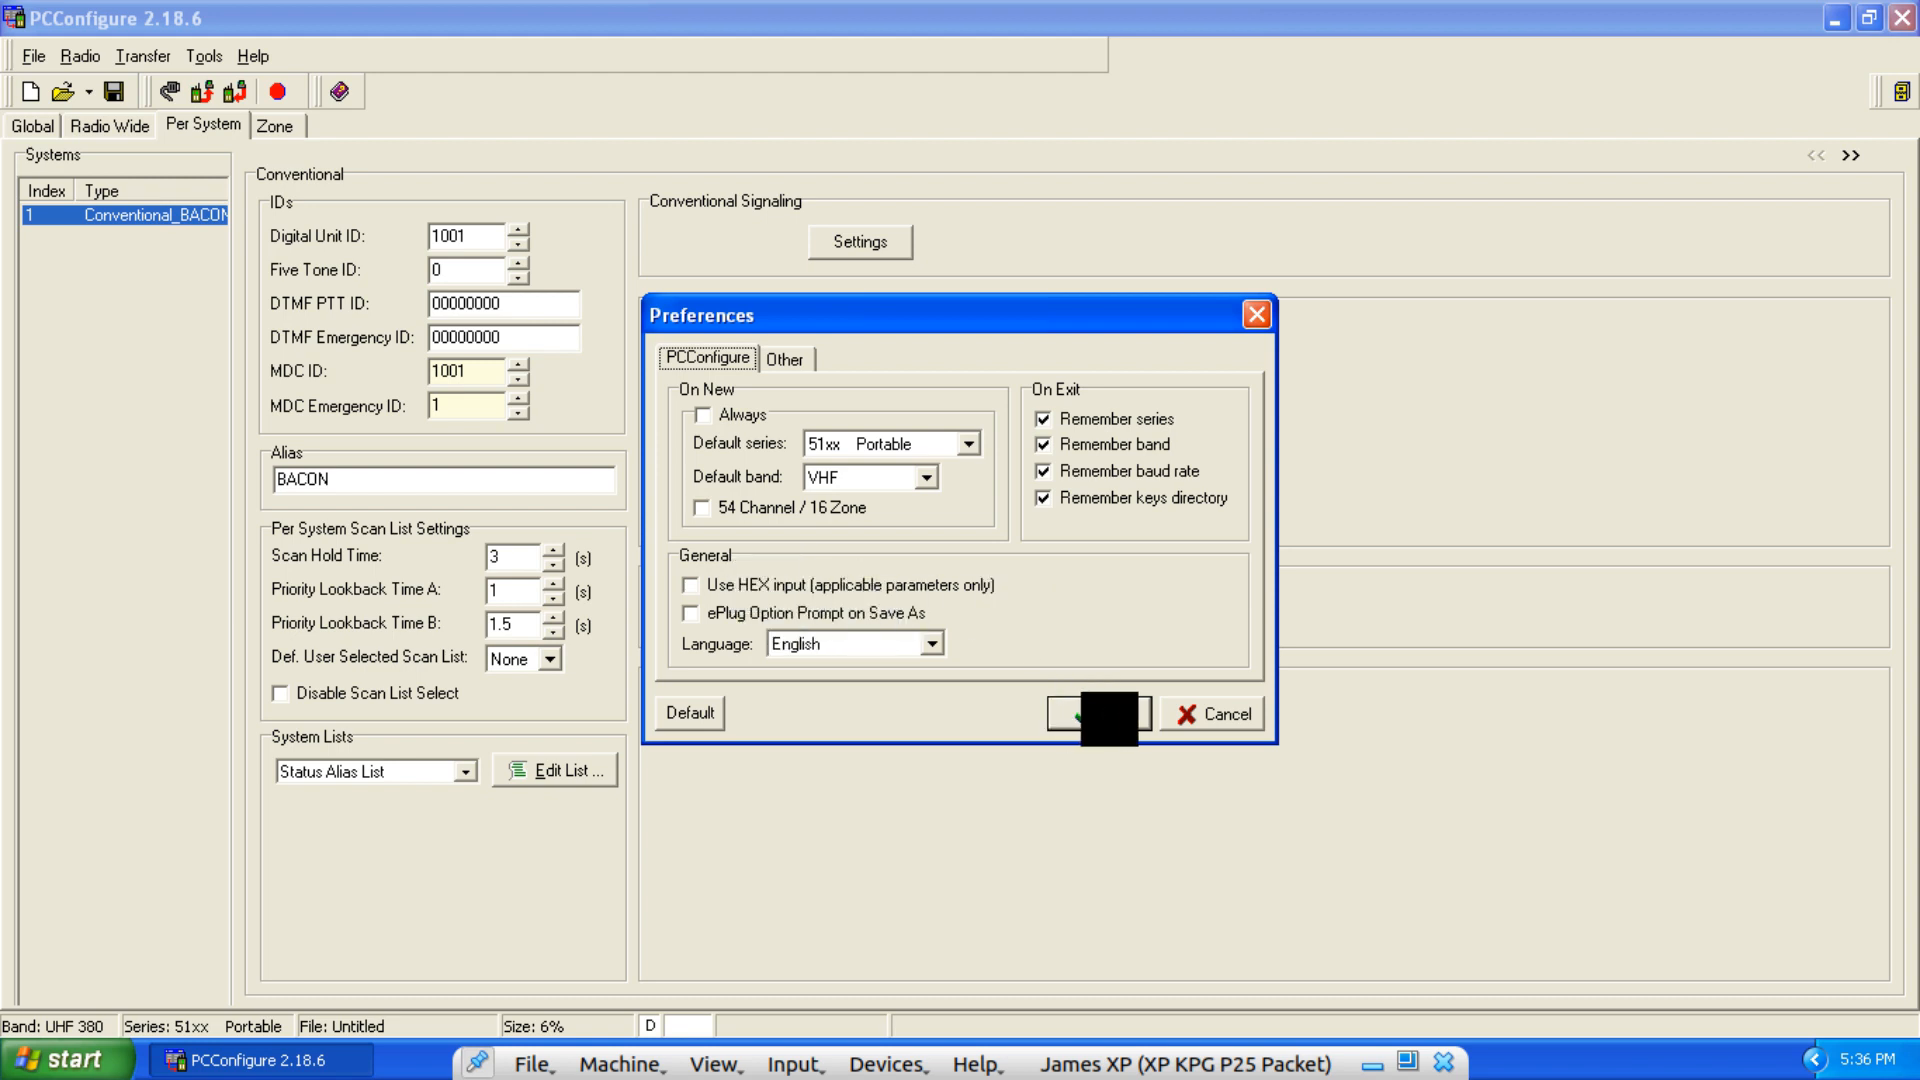
click(1066, 714)
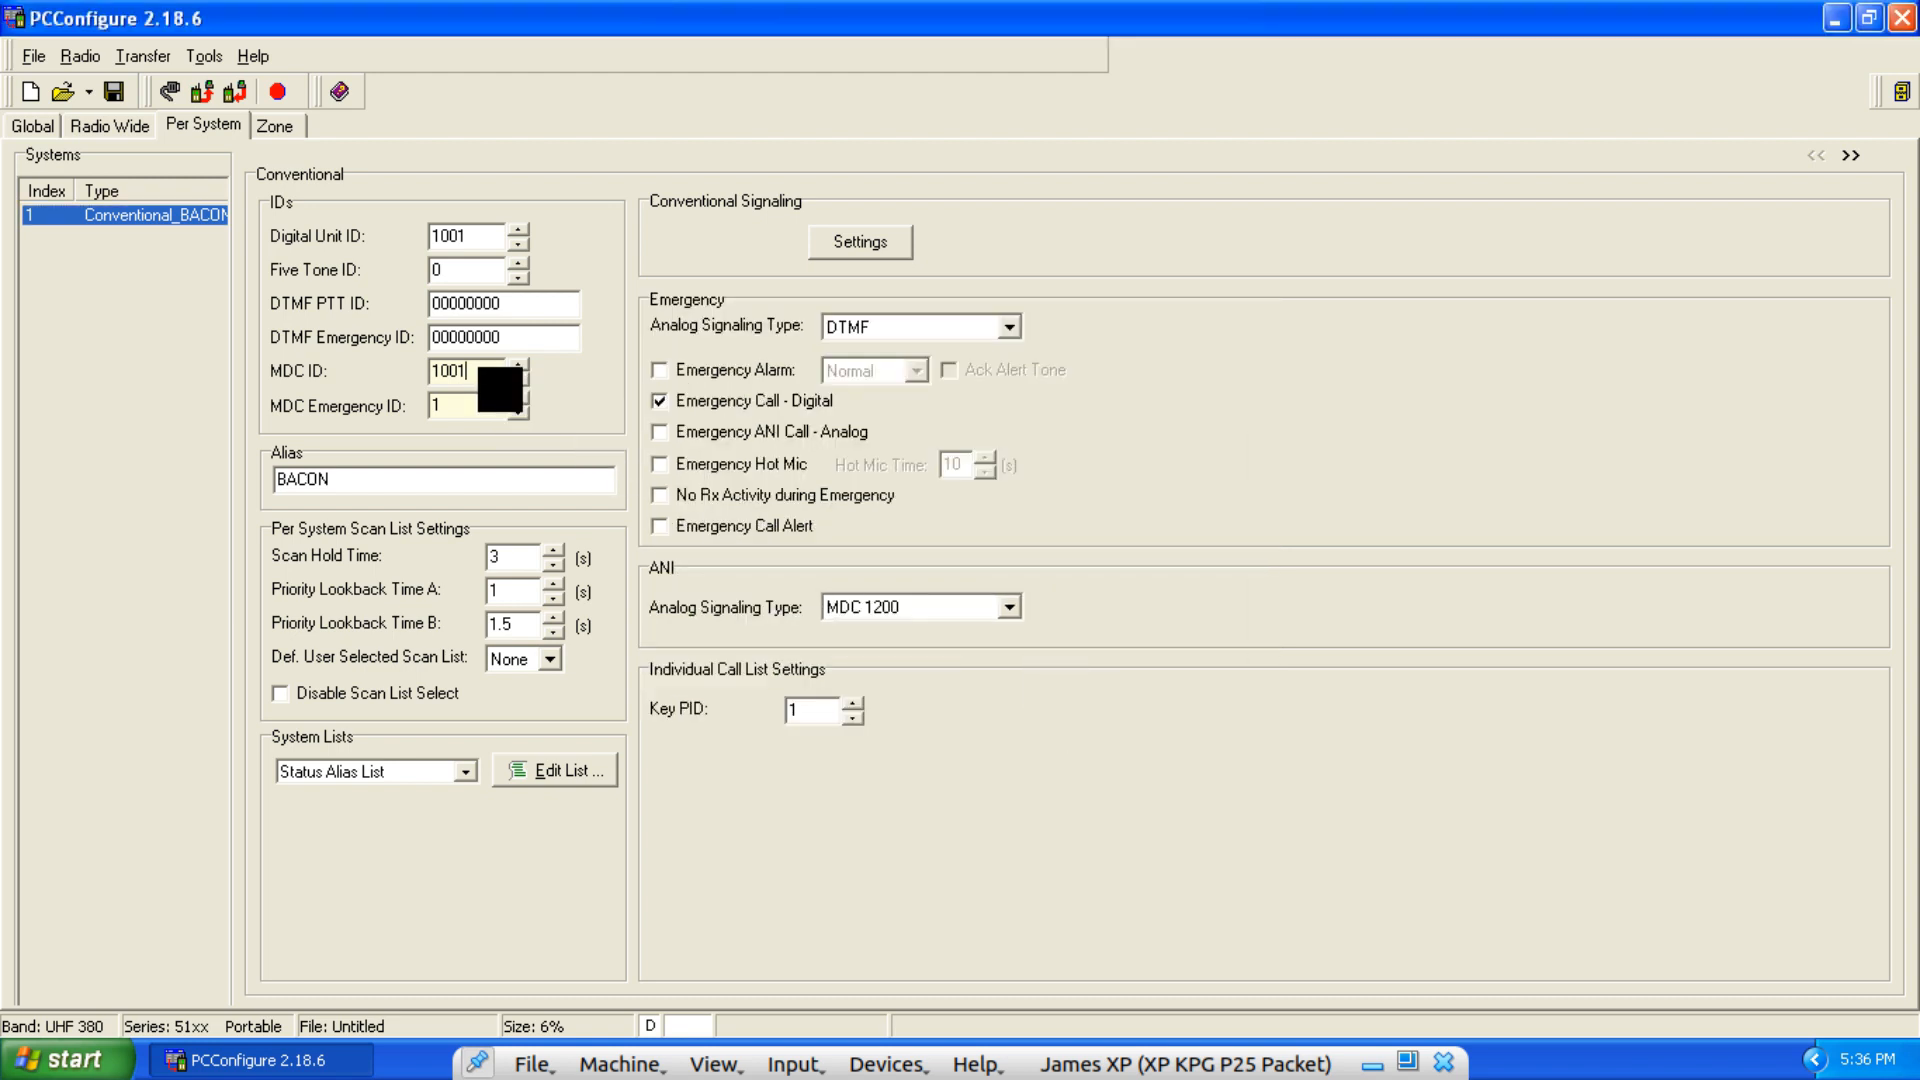
drag(482, 374, 350, 367)
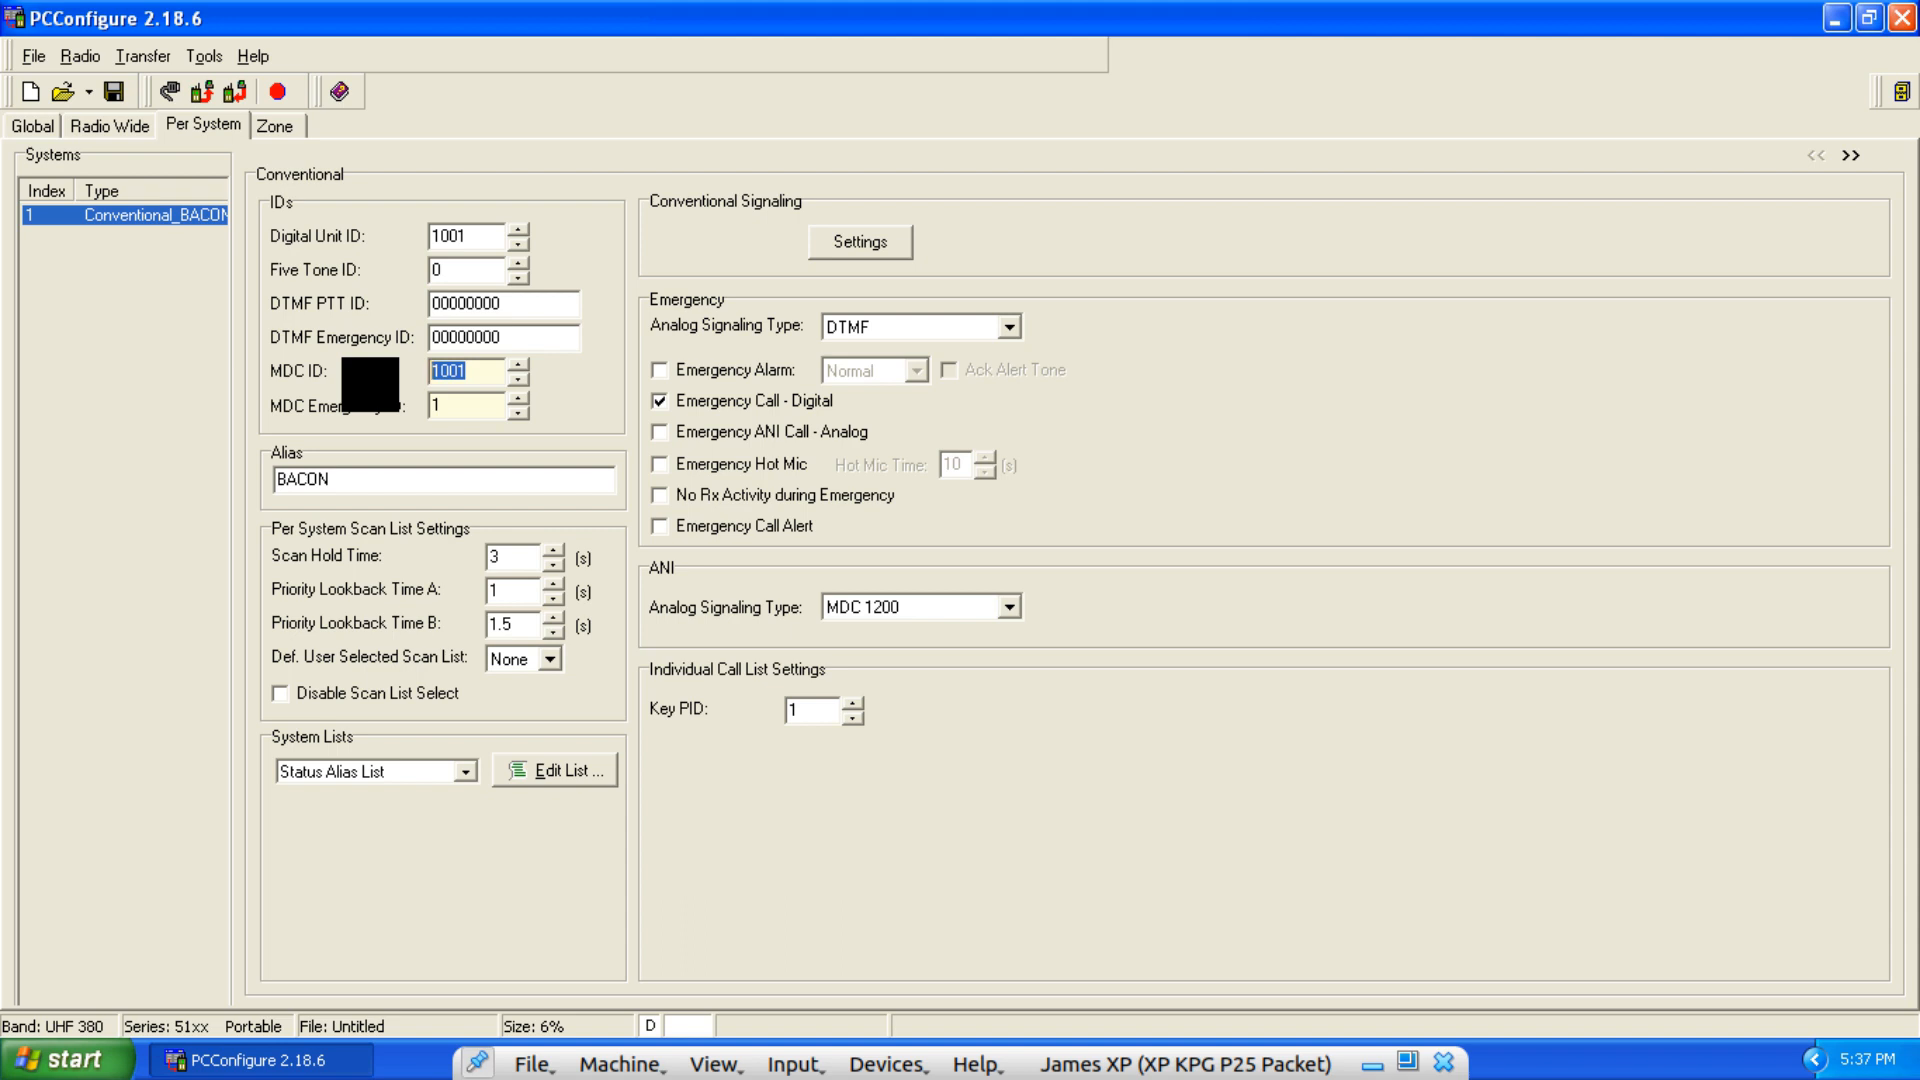
text(3E9)
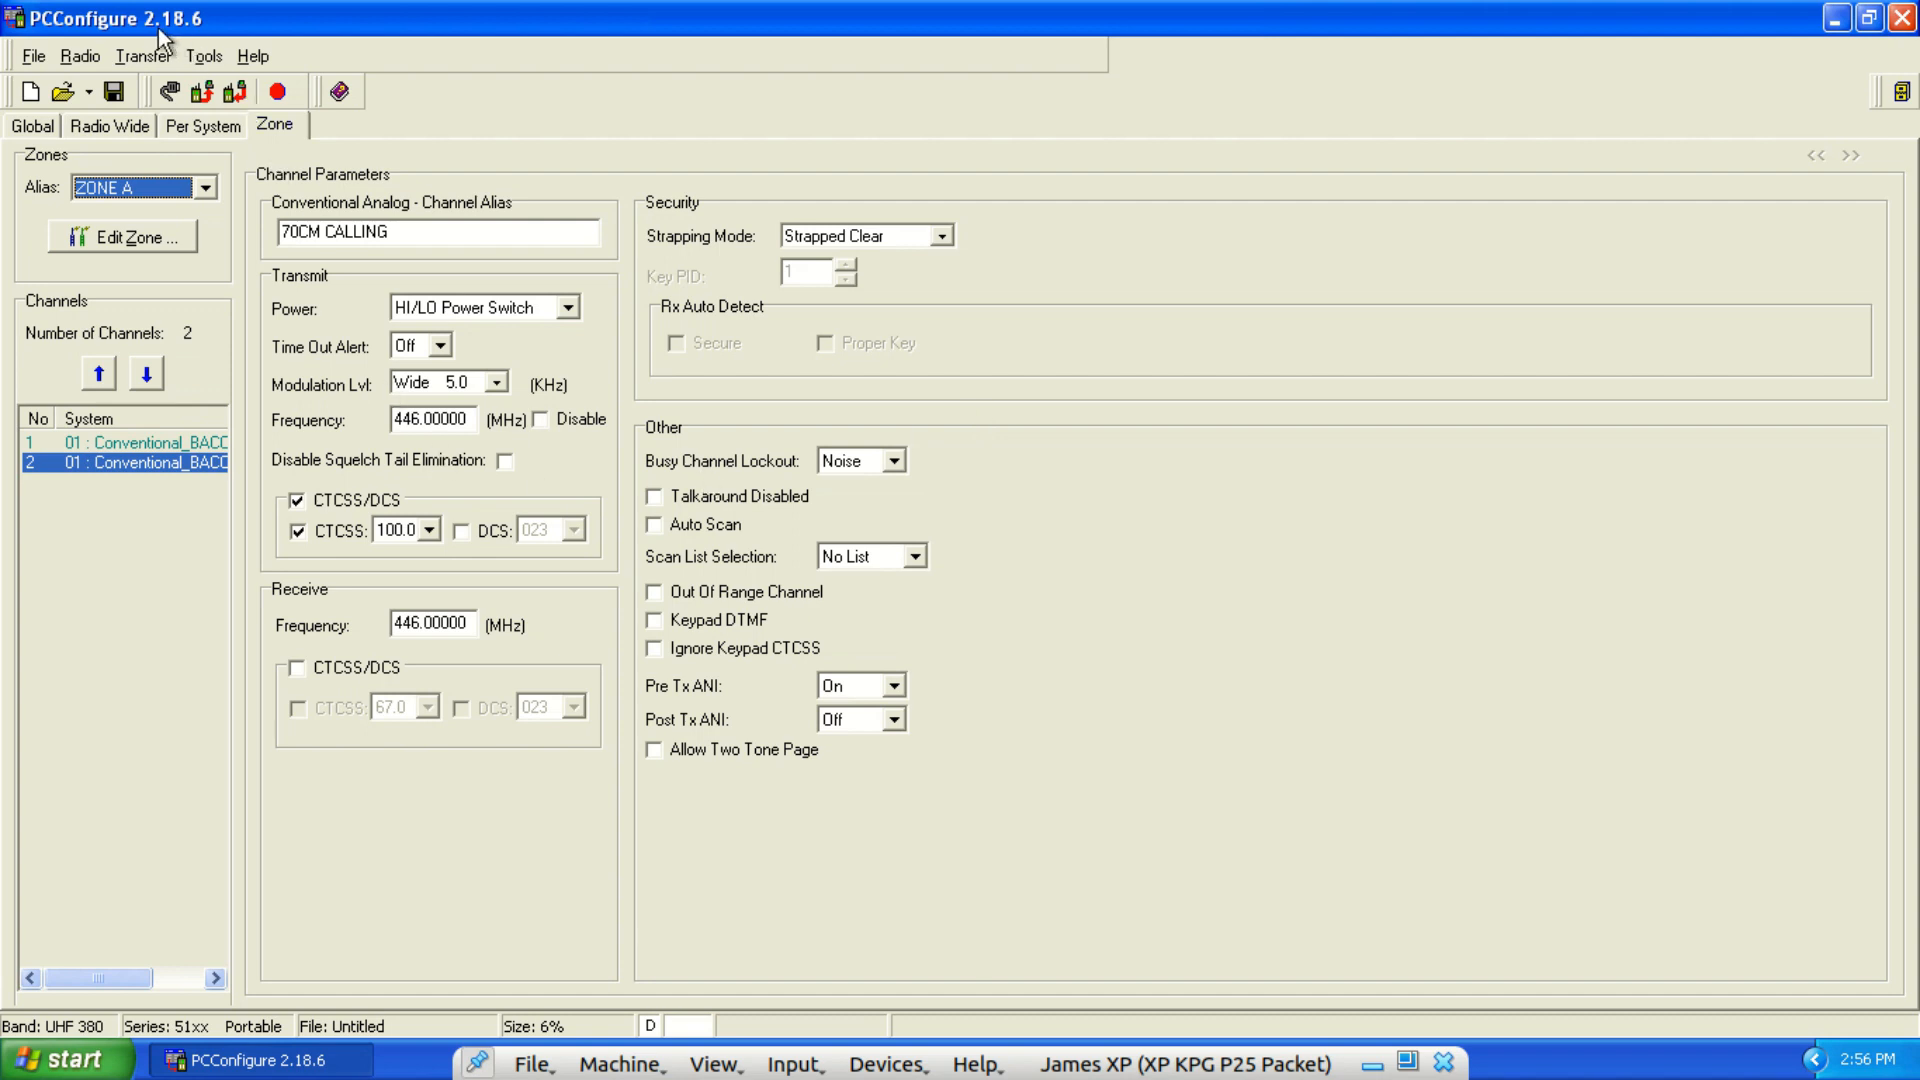
Check the available COM ports for the radio connection and accept the port selection.
click(142, 50)
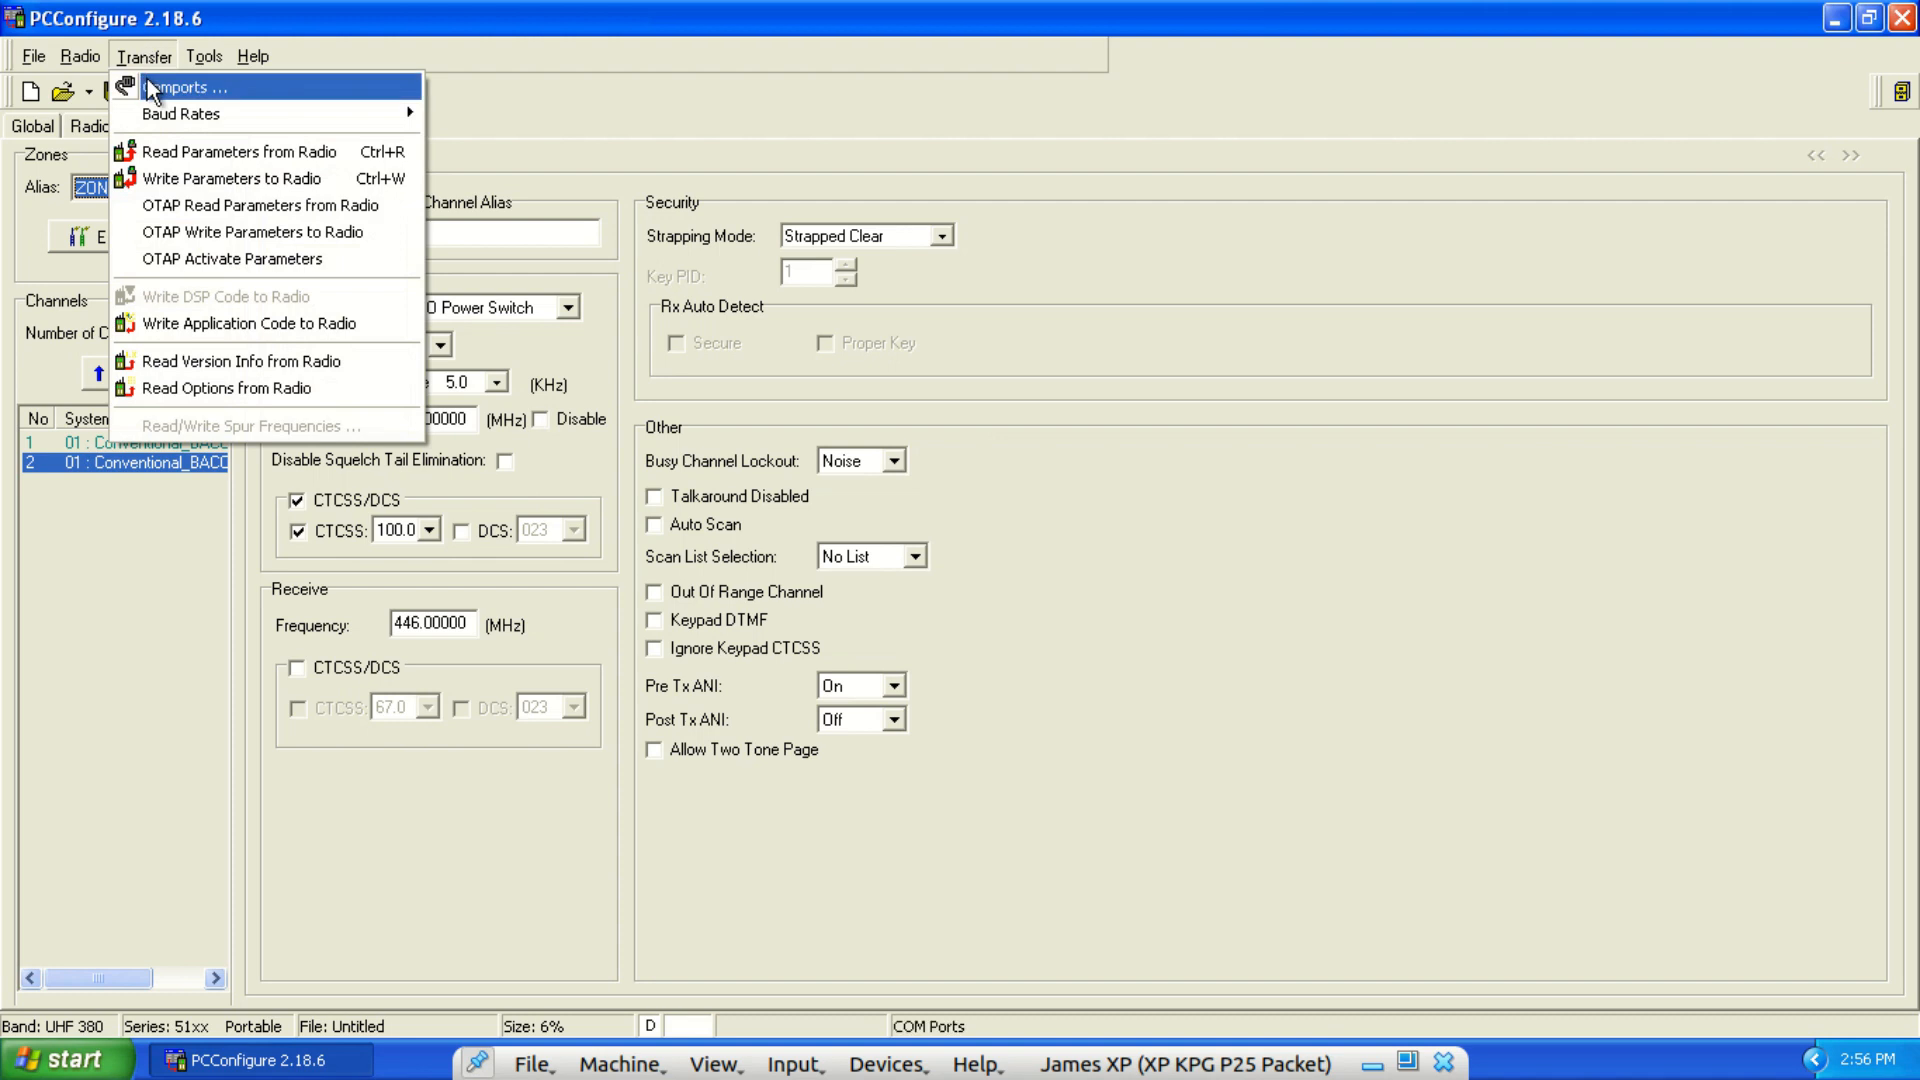
click(175, 88)
click(966, 531)
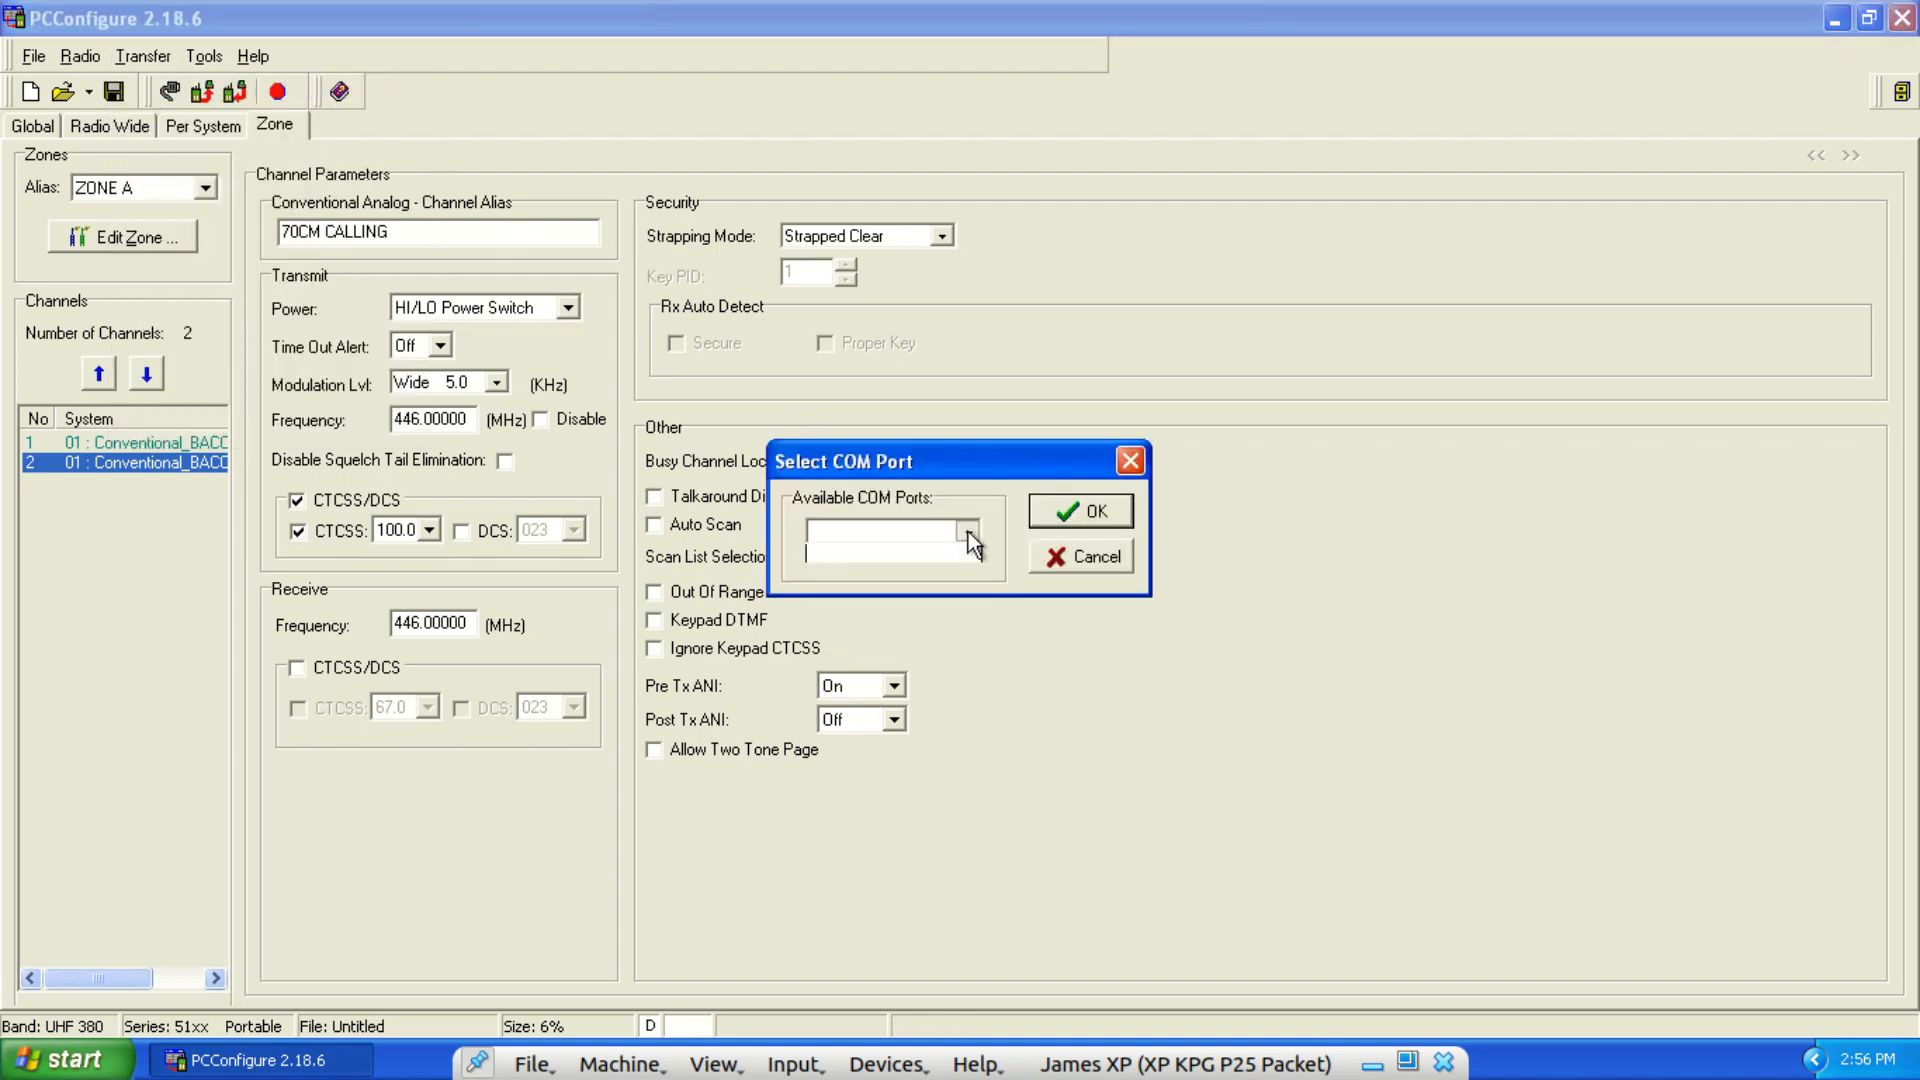
click(921, 568)
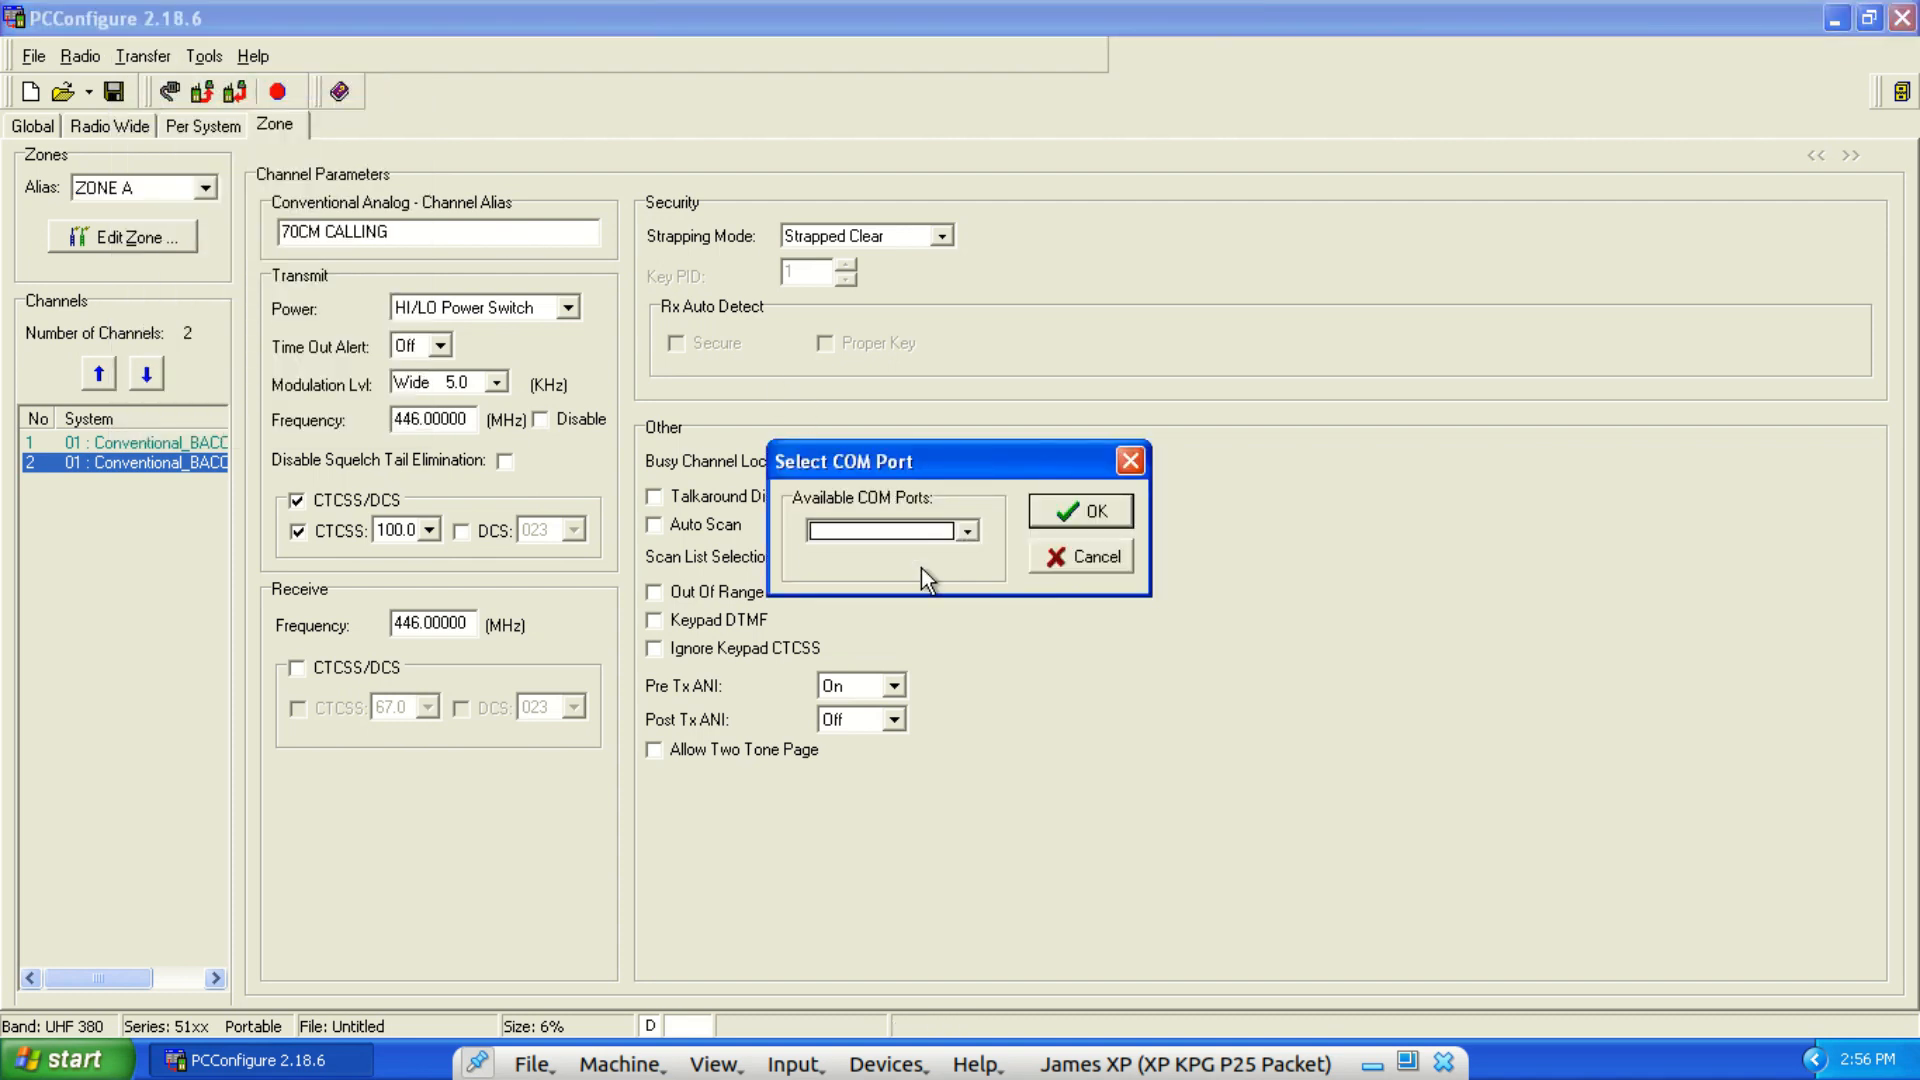
click(1095, 513)
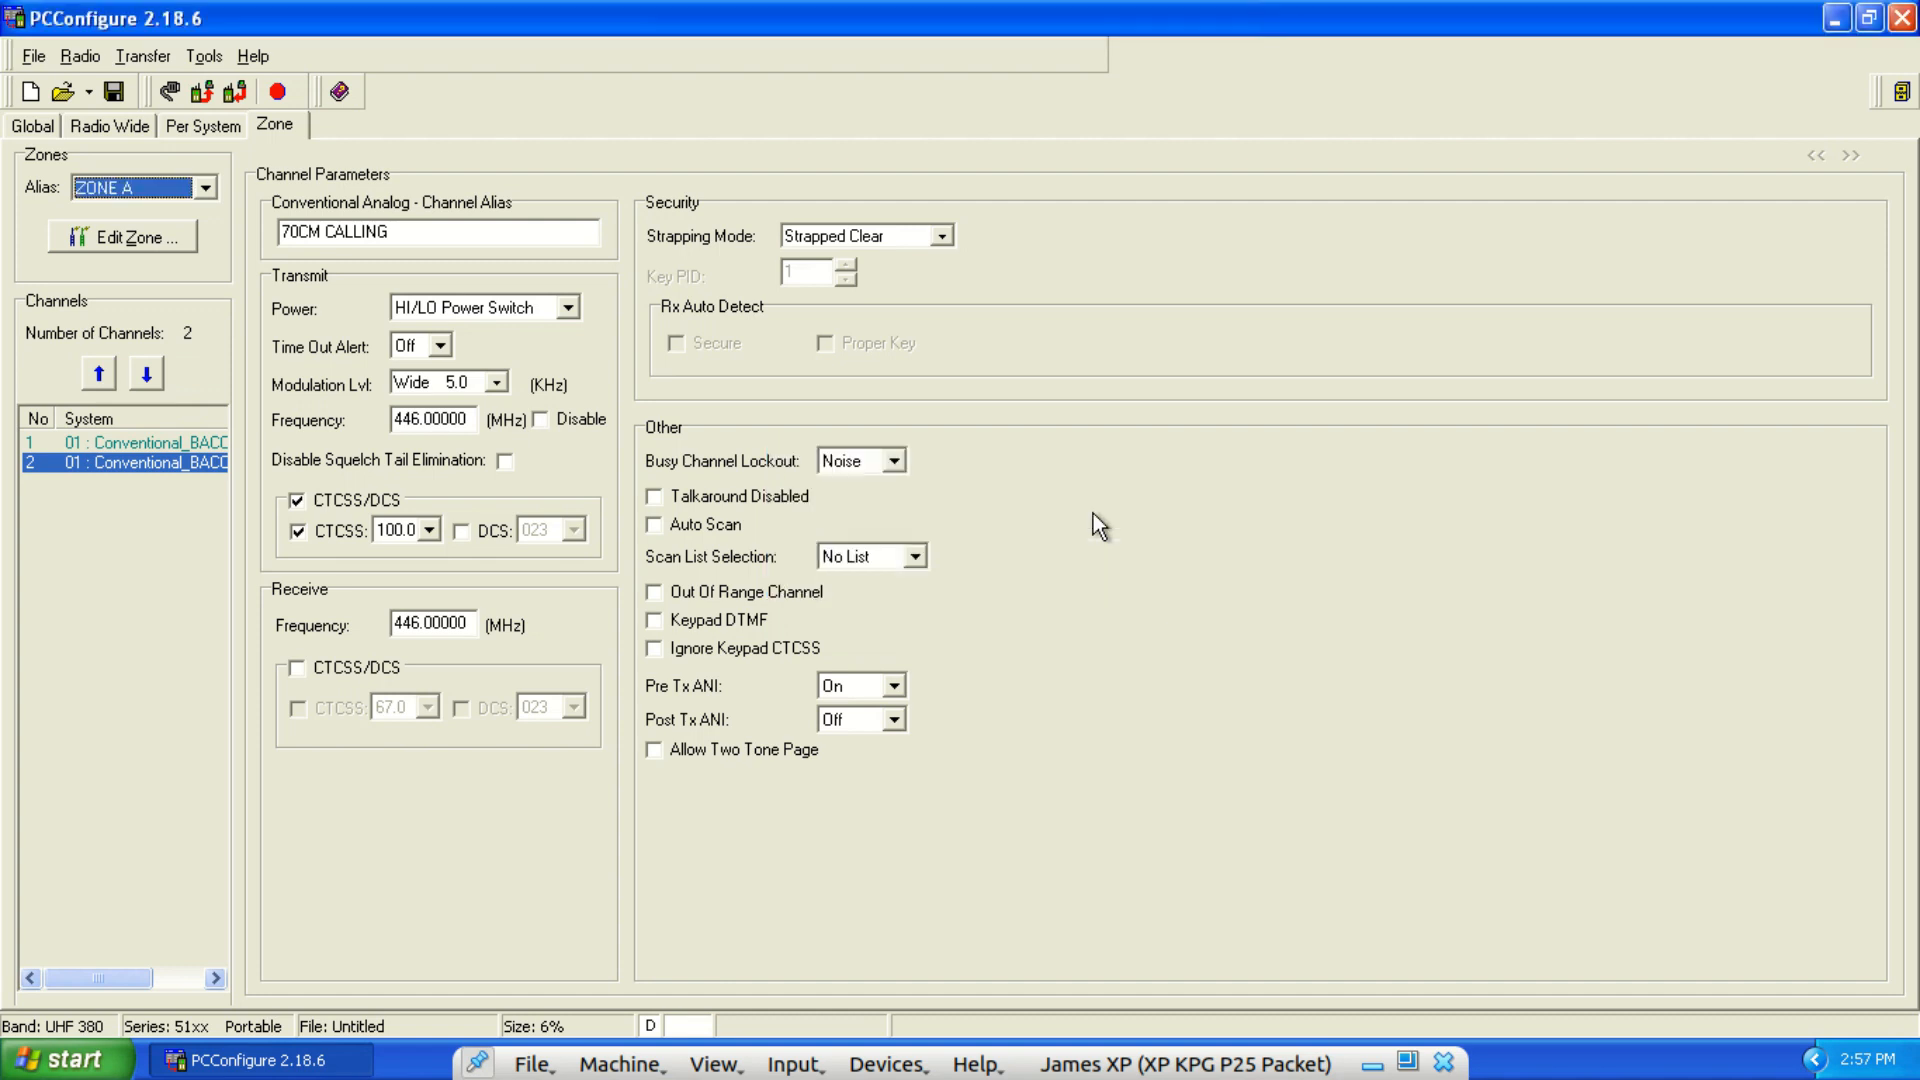
Review the transfer commands for reading parameters from and writing parameters to the radio.
click(140, 56)
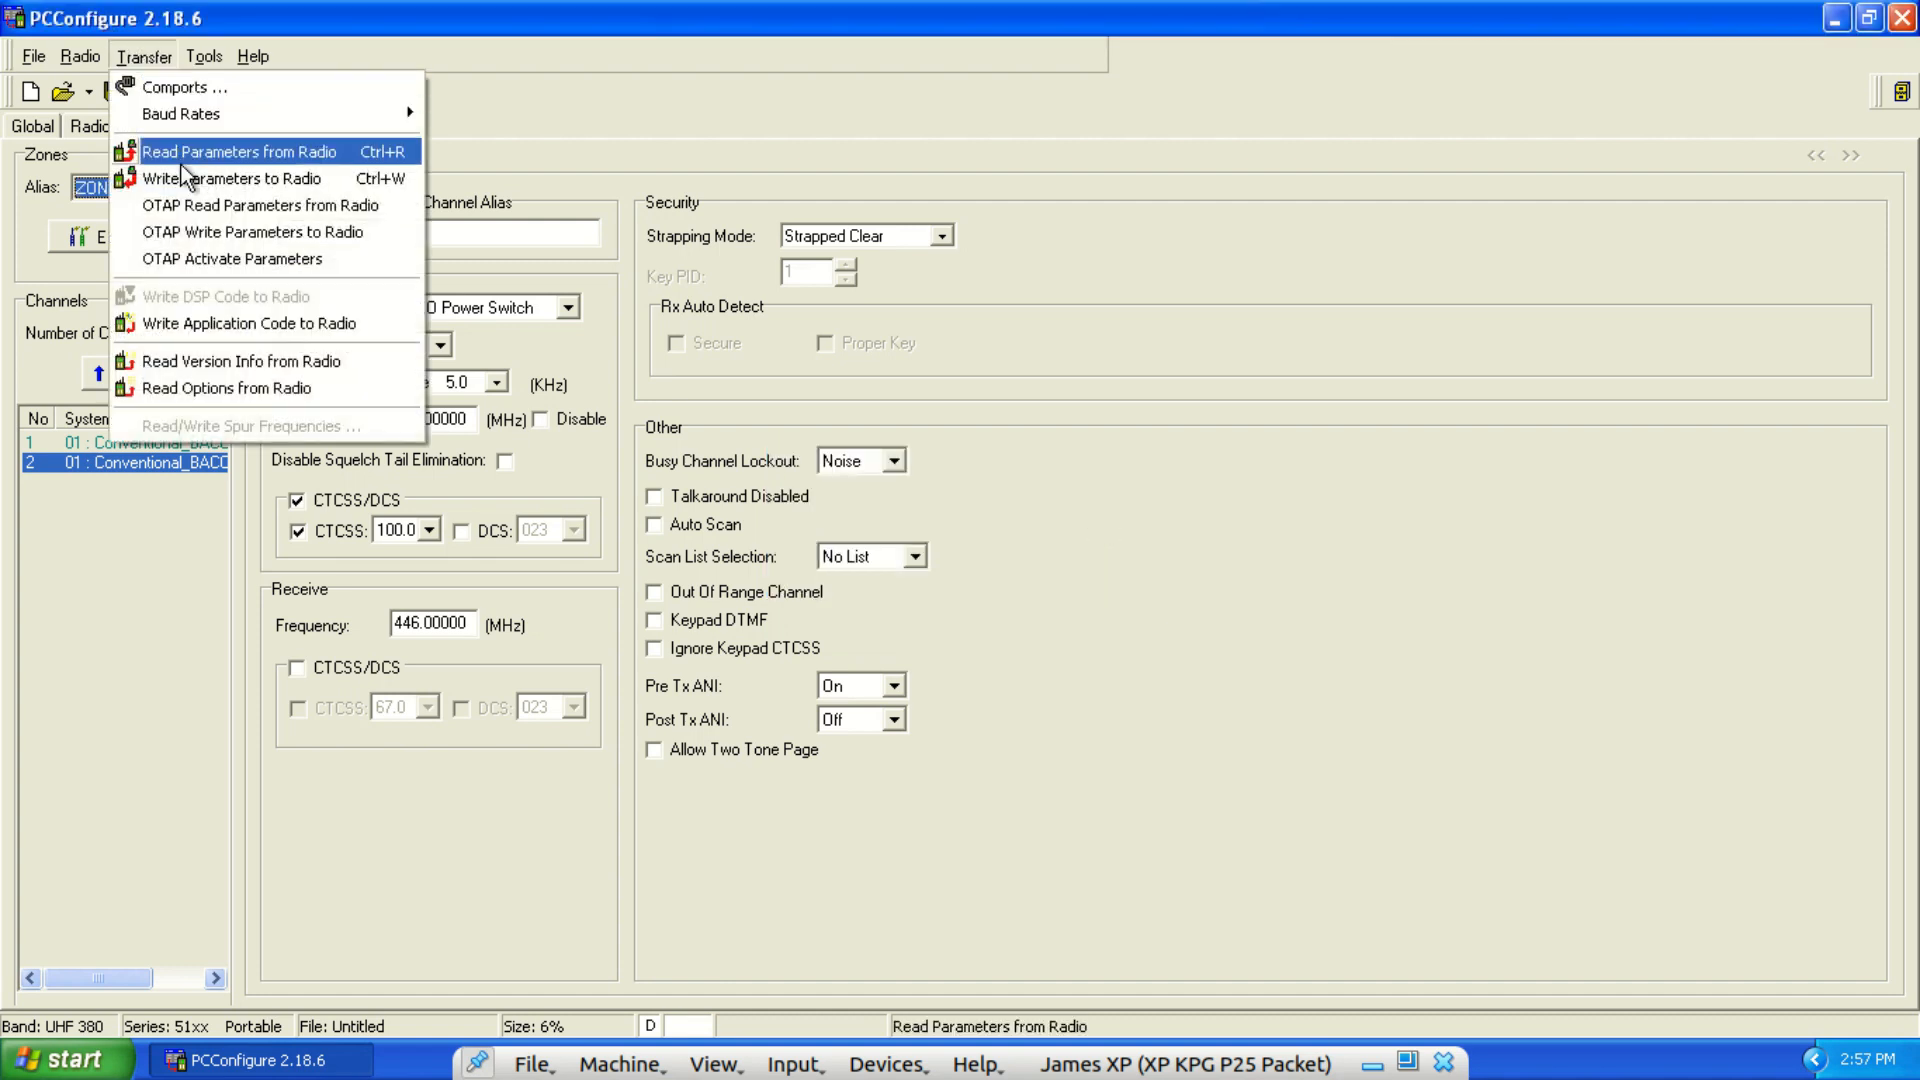